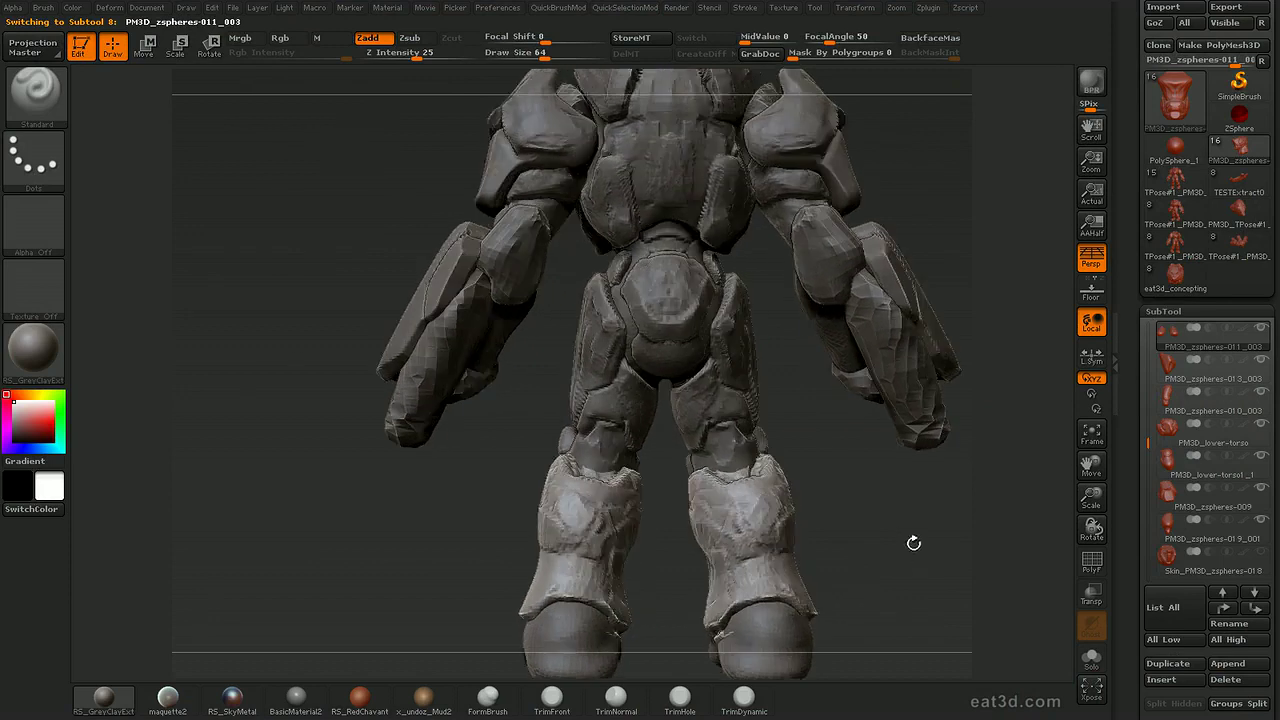
Select the feet subtool and carve a crease around the rounded heel with the Dam_Standard brush.
alt+click(725, 406)
key(b)
key(d)
key(s)
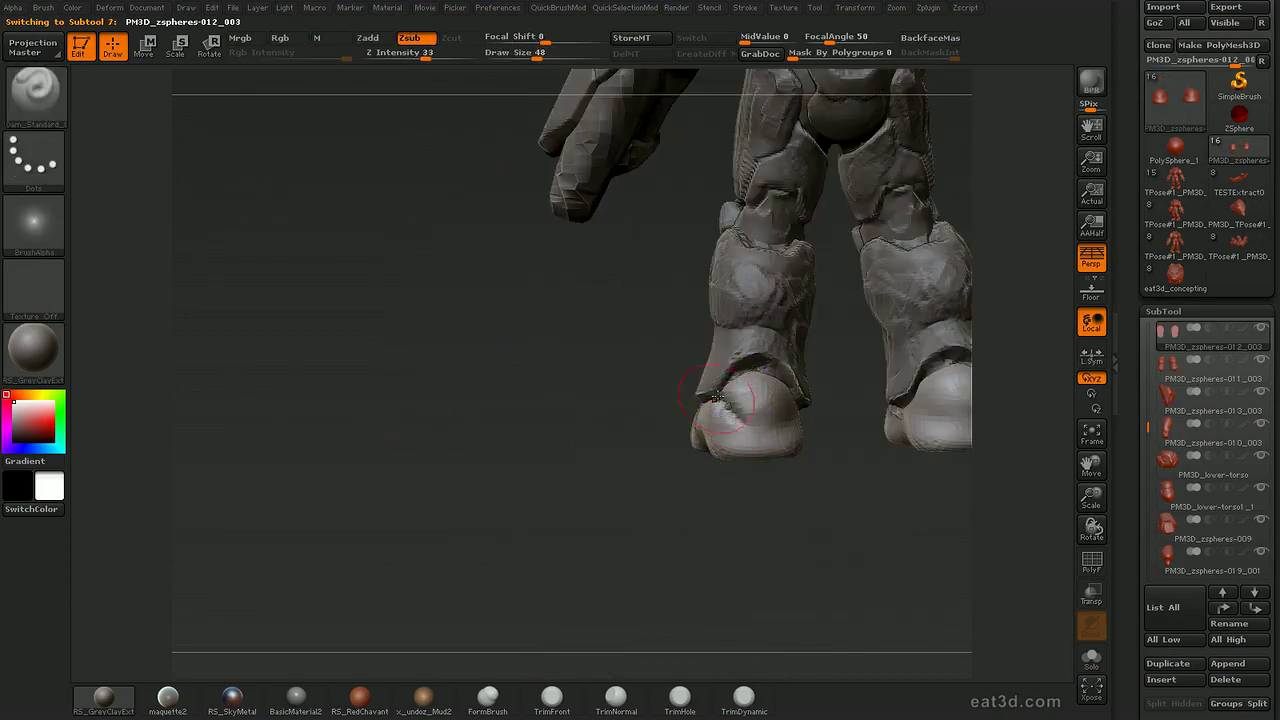
mouse_move(797, 432)
mouse_down()
mouse_move(752, 427)
mouse_move(760, 415)
mouse_move(740, 395)
mouse_up()
Build up volume on the round heel pad of both feet with the Clay brush.
key(b)
key(c)
key(l)
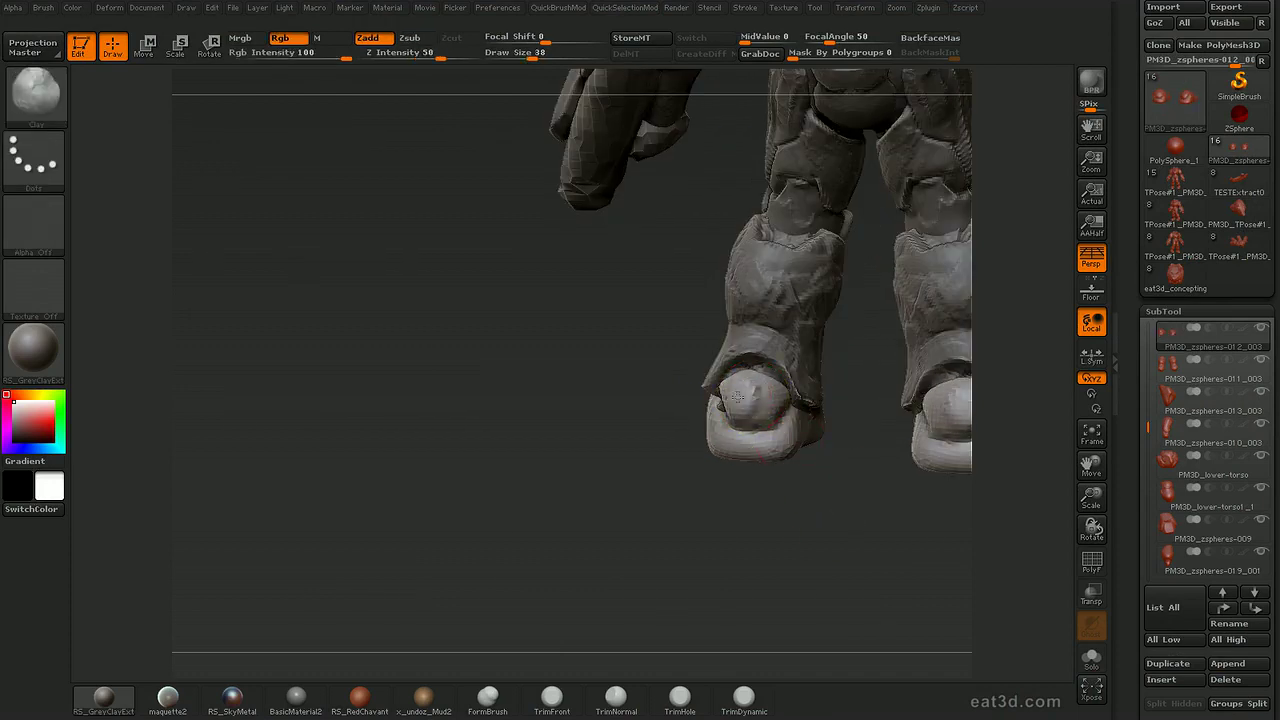
drag(835, 456, 750, 397)
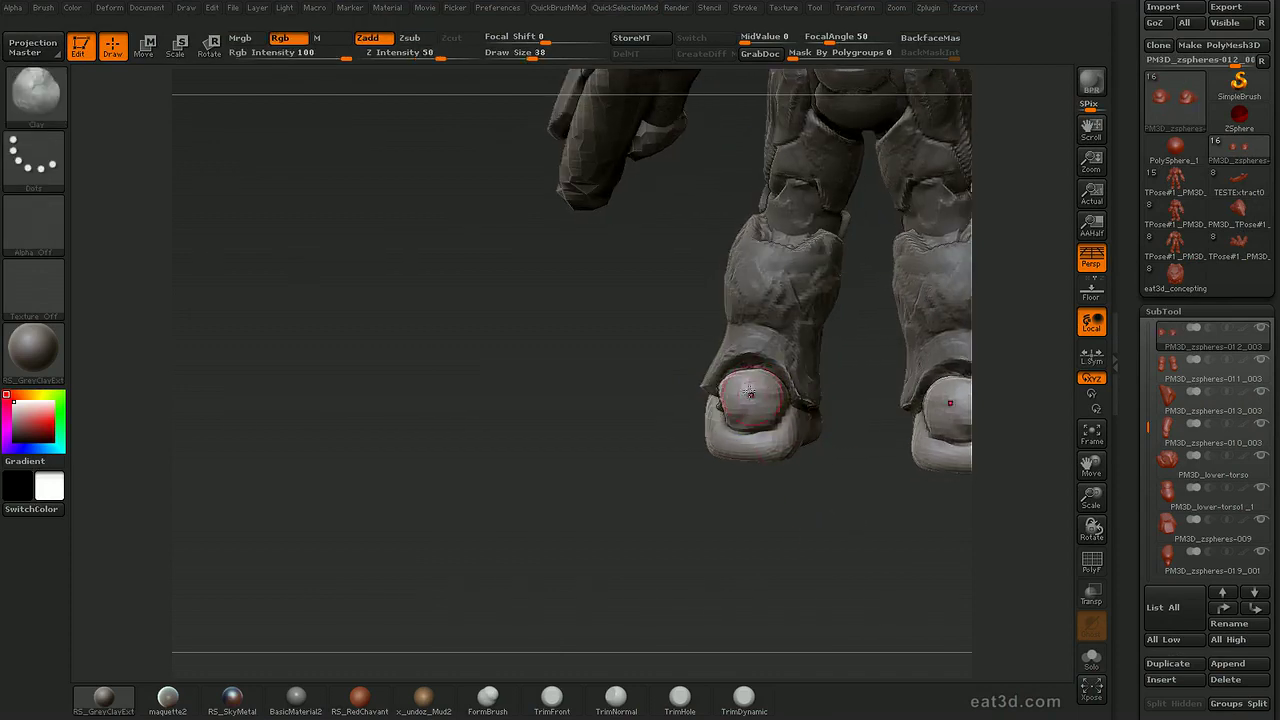
Reshape the upper edge of the heel pads under the ankle armor with the Move brush at increasing brush sizes.
mouse_move(842, 448)
mouse_down()
mouse_move(828, 434)
mouse_move(843, 437)
mouse_move(823, 483)
mouse_move(850, 498)
mouse_up()
key(b)
key(m)
key(v)
key(bracketright)
key(bracketright)
key(bracketright)
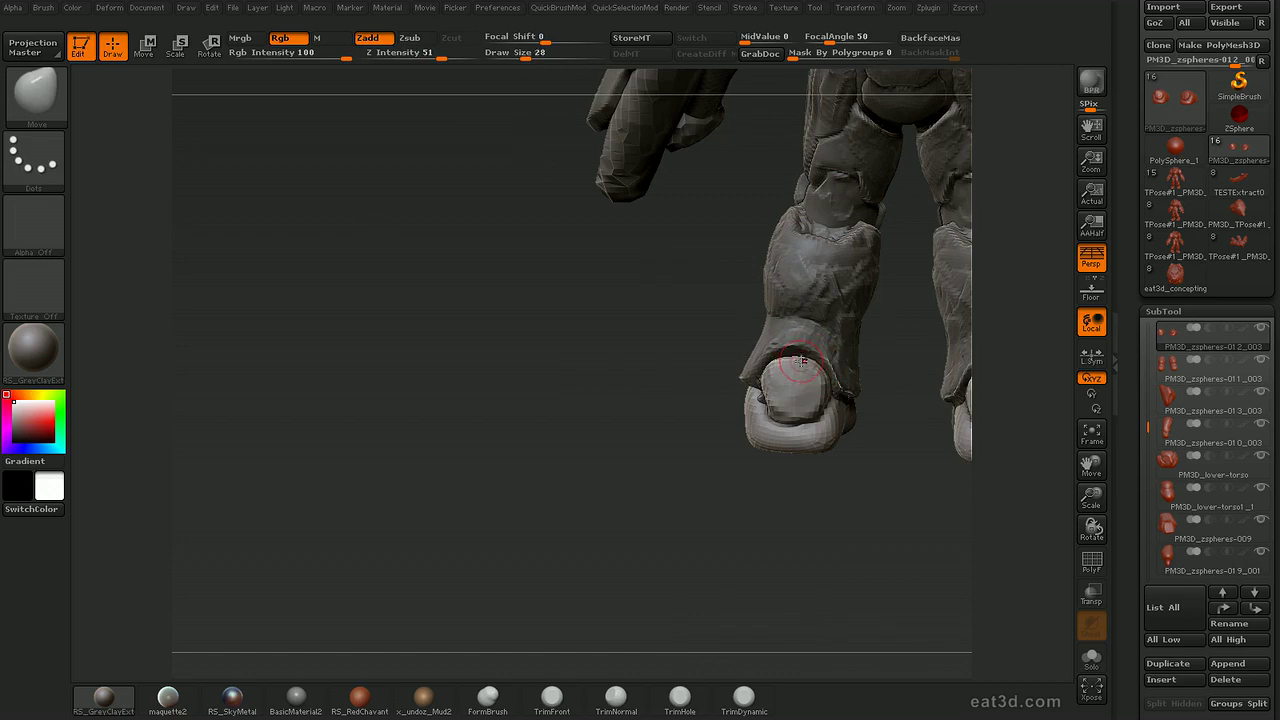
key(s)
drag(802, 366, 797, 366)
drag(804, 361, 807, 354)
key(bracketright)
key(bracketright)
key(bracketright)
key(s)
drag(787, 361, 795, 360)
Sculpt raised forms on the upper side of the feet in front of the ankle with the Standard brush.
alt+drag(861, 402, 809, 545)
mouse_move(753, 490)
mouse_down()
mouse_move(868, 498)
mouse_move(840, 530)
mouse_up()
key(2)
drag(715, 477, 733, 464)
right_drag(760, 470, 695, 470)
mouse_move(742, 474)
mouse_down()
mouse_move(728, 459)
mouse_move(728, 482)
mouse_up()
mouse_move(797, 560)
alt+mouse_down()
mouse_move(797, 526)
mouse_move(850, 520)
alt+mouse_up()
alt+drag(796, 505, 794, 534)
key(1)
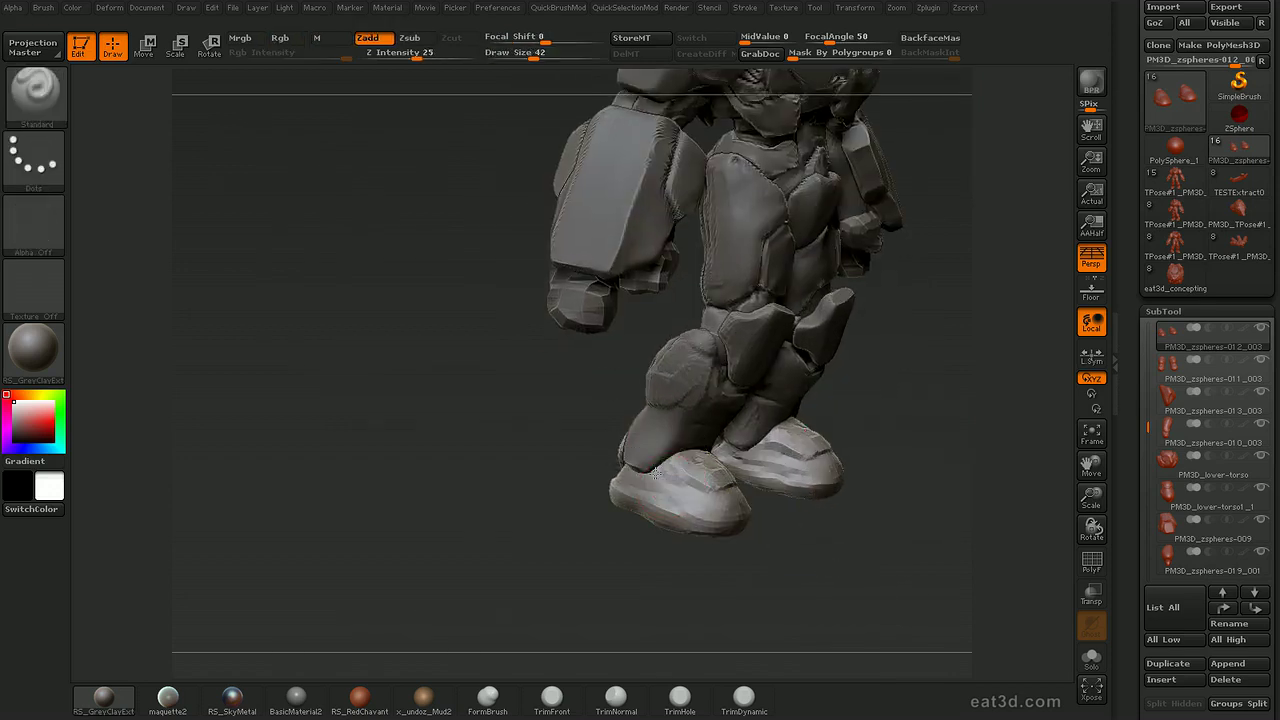
Carve creases across the instep and around the toe caps with the Dam_Standard brush.
key(b)
key(d)
key(s)
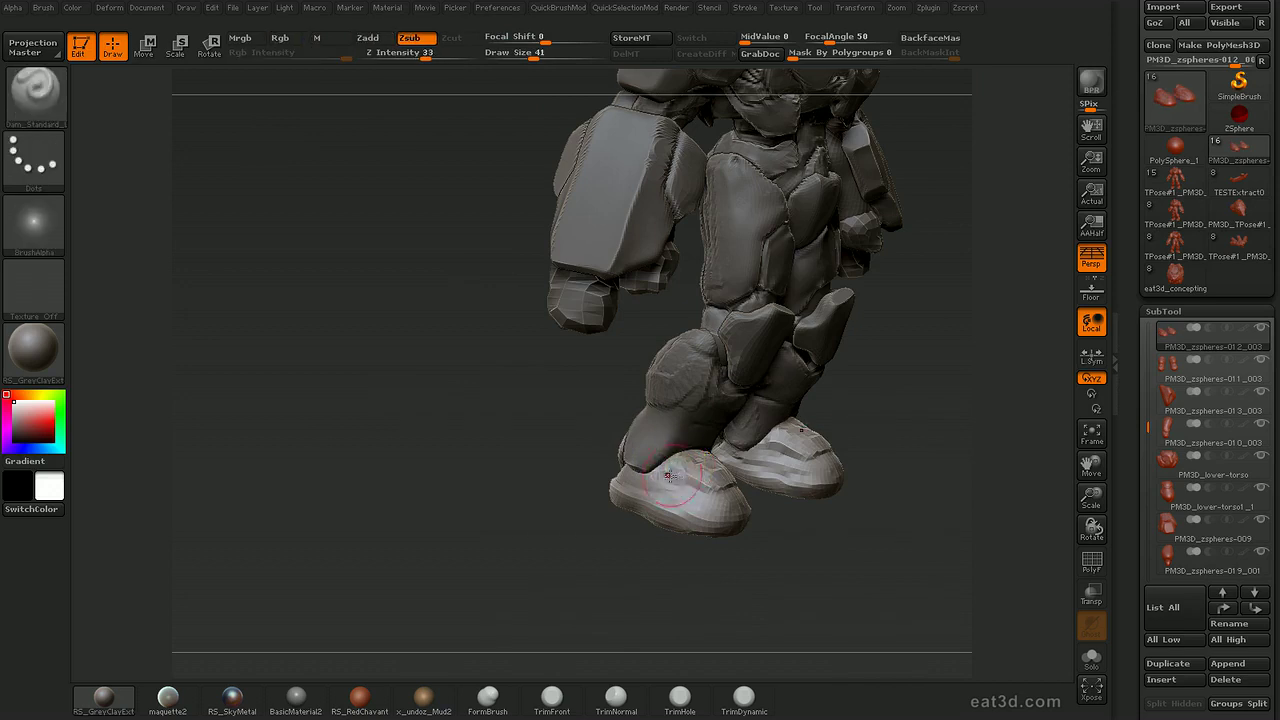
drag(724, 510, 657, 530)
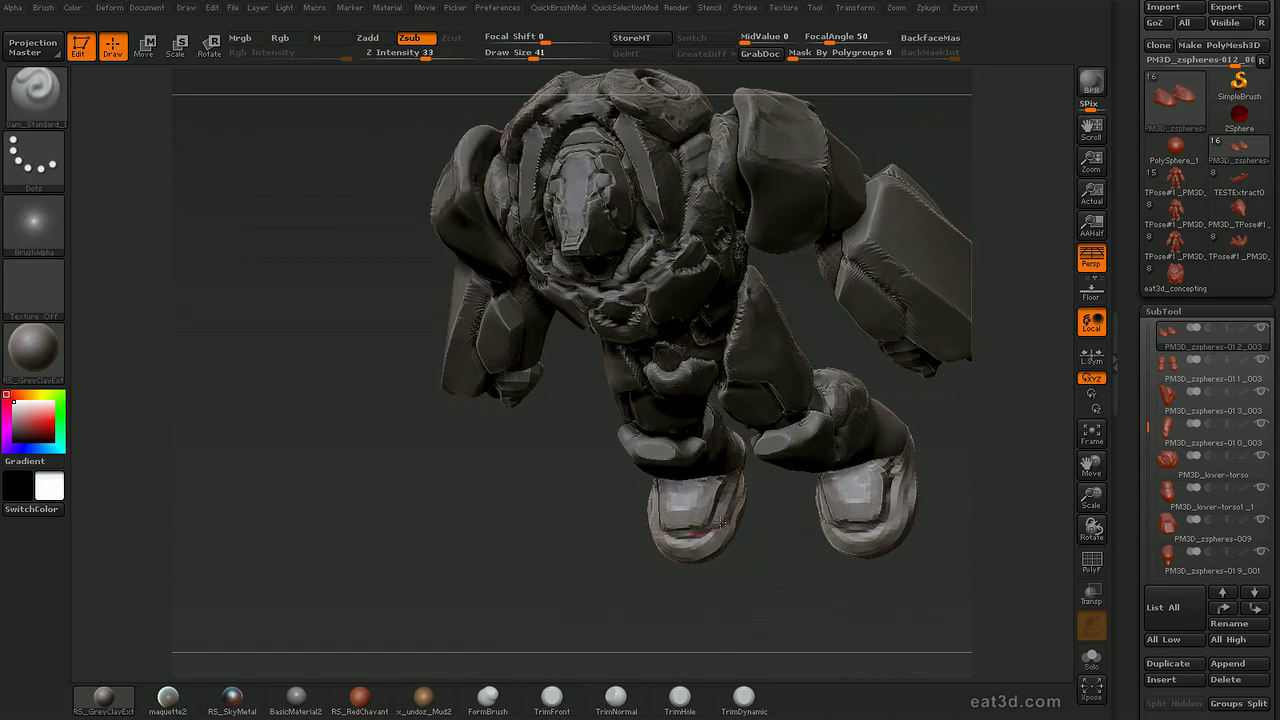
drag(764, 590, 800, 610)
Mask the inset top panel of the toe caps on both feet.
mouse_move(637, 384)
ctrl+mouse_down()
mouse_move(655, 412)
mouse_move(706, 428)
ctrl+mouse_up()
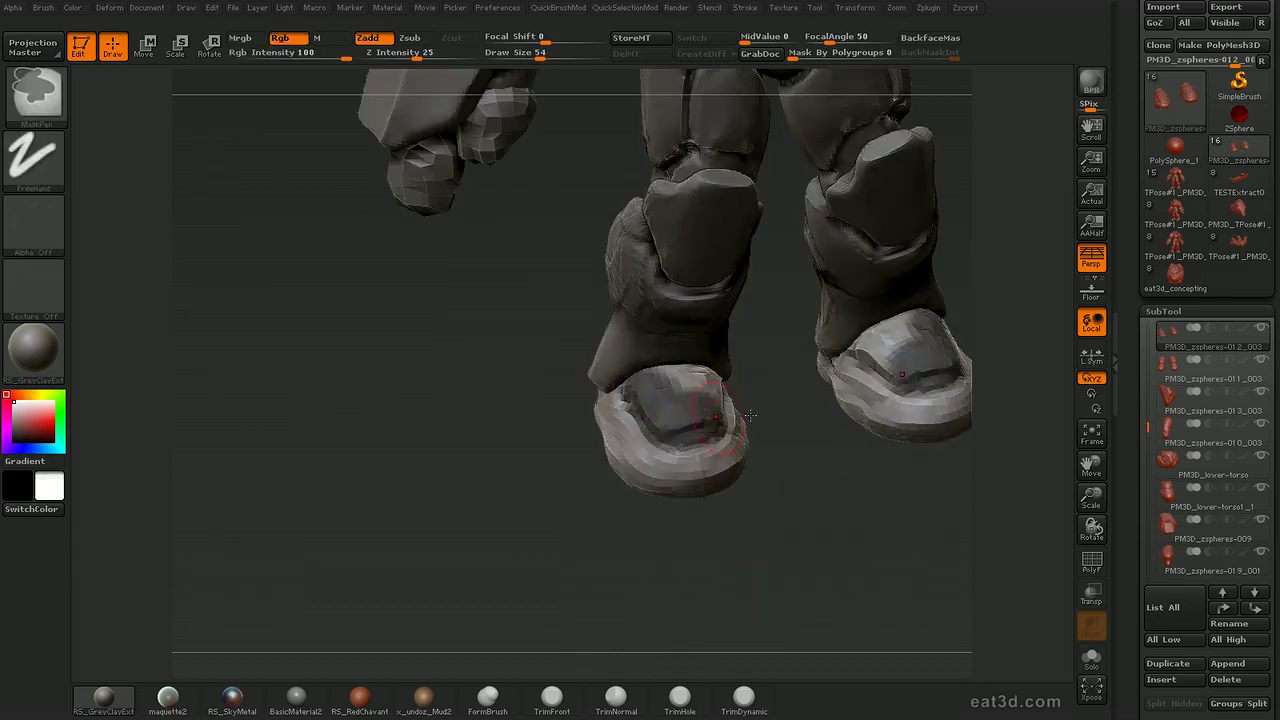
drag(785, 440, 670, 413)
mouse_move(625, 545)
mouse_down()
mouse_move(754, 575)
mouse_move(722, 548)
mouse_up()
Reshape the unmasked toe rim and sole around the toe panels with the Move brush.
key(b)
key(m)
key(v)
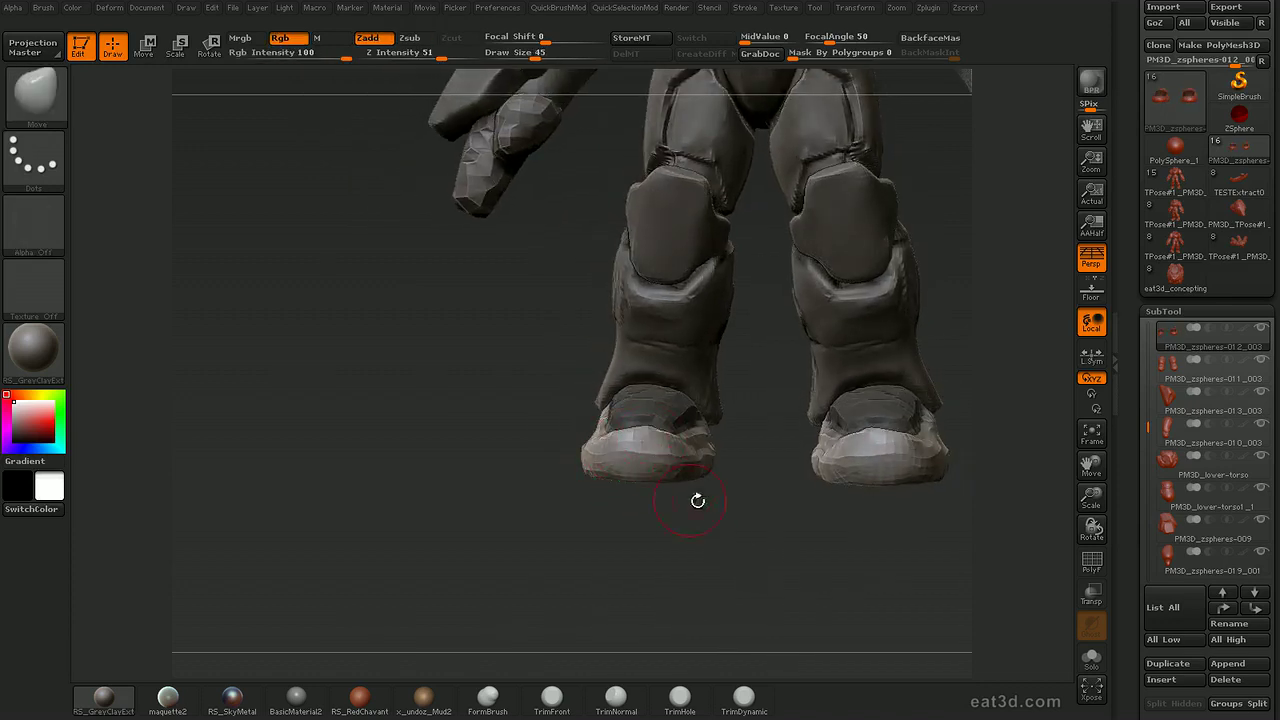
drag(683, 484, 630, 430)
drag(638, 537, 560, 525)
drag(662, 560, 672, 535)
key(bracketright)
drag(634, 455, 628, 445)
Invert the mask so it covers the soles instead of the toe panels.
drag(704, 546, 738, 524)
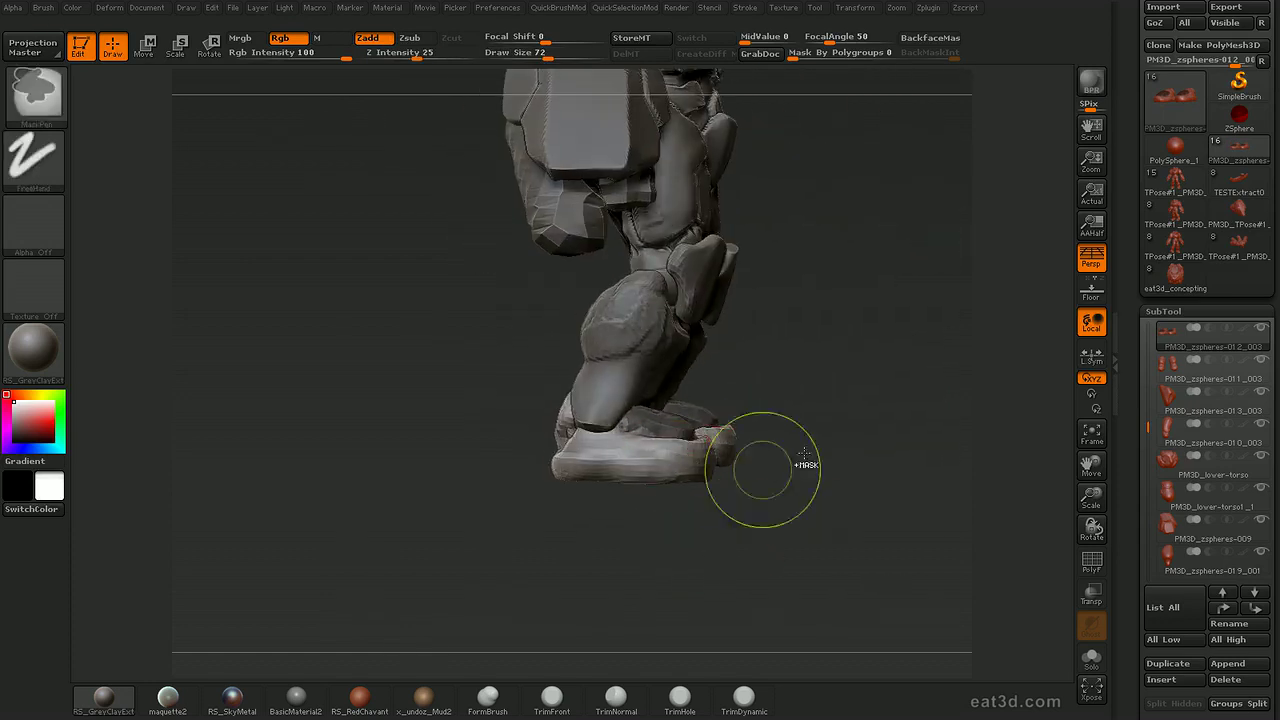
ctrl+click(806, 351)
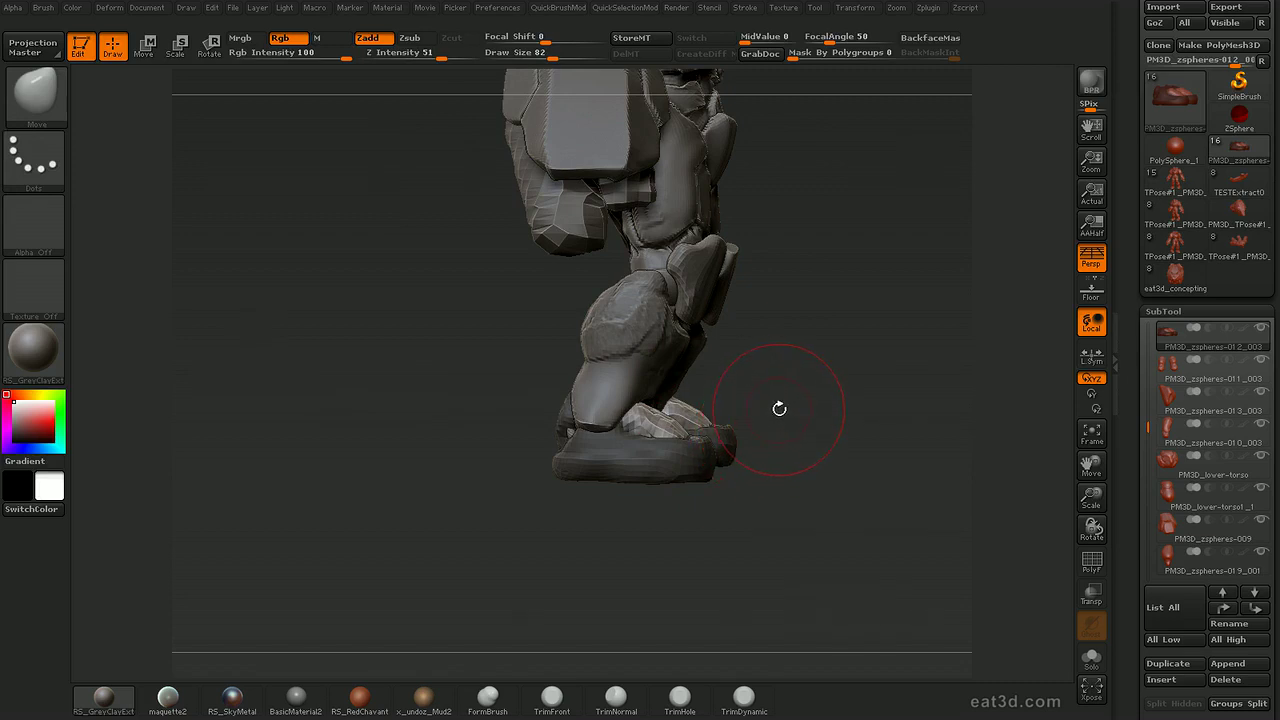
mouse_move(762, 383)
mouse_down()
mouse_move(829, 309)
mouse_move(857, 457)
mouse_move(860, 371)
mouse_move(846, 370)
mouse_move(871, 300)
mouse_move(845, 328)
mouse_up()
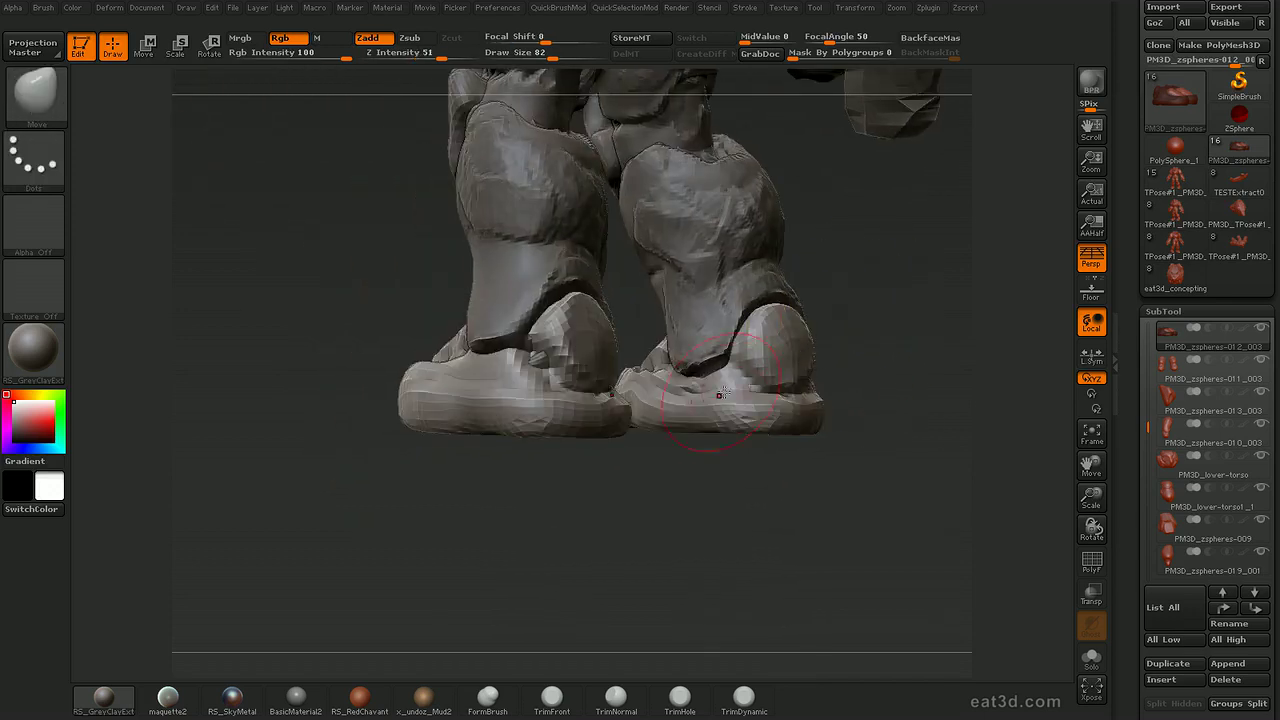
Build up the inner side of the feet next to the heel with the ClayTubes brush.
key(b)
key(c)
key(t)
key(s)
drag(677, 388, 764, 405)
drag(822, 375, 876, 397)
mouse_move(954, 360)
mouse_down()
mouse_move(989, 328)
mouse_move(875, 292)
mouse_move(777, 376)
mouse_move(817, 350)
mouse_up()
Adjust the side silhouette of the feet with the Move brush.
key(b)
key(m)
key(v)
drag(924, 364, 863, 360)
key(s)
click(865, 357)
mouse_move(863, 409)
mouse_down()
mouse_move(899, 409)
mouse_move(810, 348)
mouse_up()
Pull both sides of the arch inward on the undersides of the feet with the Move brush.
key(b)
key(c)
key(t)
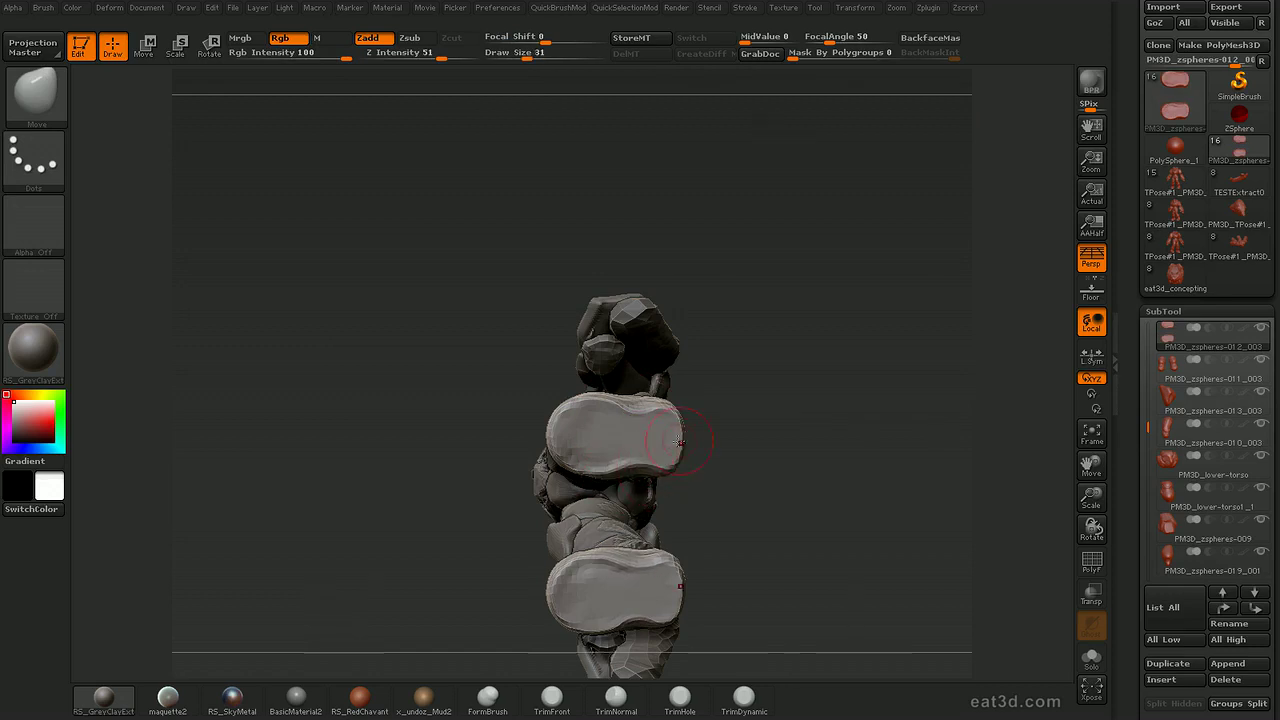
key(s)
click(641, 458)
drag(632, 470, 632, 458)
drag(633, 403, 633, 413)
Add clay across the arch on the underside of both soles with the ClayTubes brush.
key(b)
key(c)
key(t)
drag(634, 458, 633, 424)
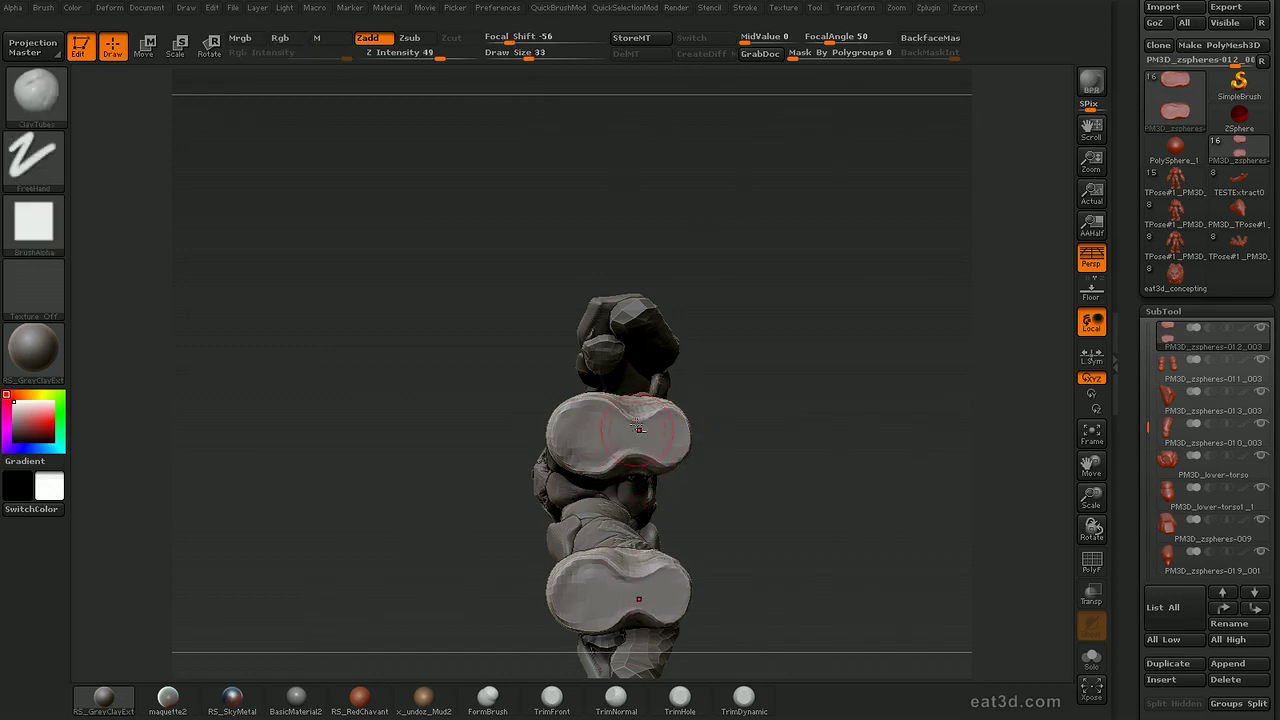
Resize the ClayTubes brush and build up the rear rim and sides of the feet around the heel pads.
mouse_move(814, 364)
mouse_down()
mouse_move(803, 477)
mouse_move(766, 486)
mouse_move(734, 540)
mouse_move(760, 580)
mouse_move(742, 640)
mouse_up()
key(s)
click(625, 401)
drag(628, 397, 652, 402)
drag(728, 411, 655, 445)
drag(690, 385, 696, 425)
mouse_move(650, 475)
mouse_down()
mouse_move(722, 494)
mouse_move(695, 491)
mouse_move(712, 490)
mouse_up()
drag(594, 386, 576, 408)
mouse_move(640, 478)
mouse_down()
mouse_move(600, 404)
mouse_move(612, 408)
mouse_up()
Select the lower-leg subtool and reshape the ankle cuff above the heel with the Move brush.
alt+click(583, 330)
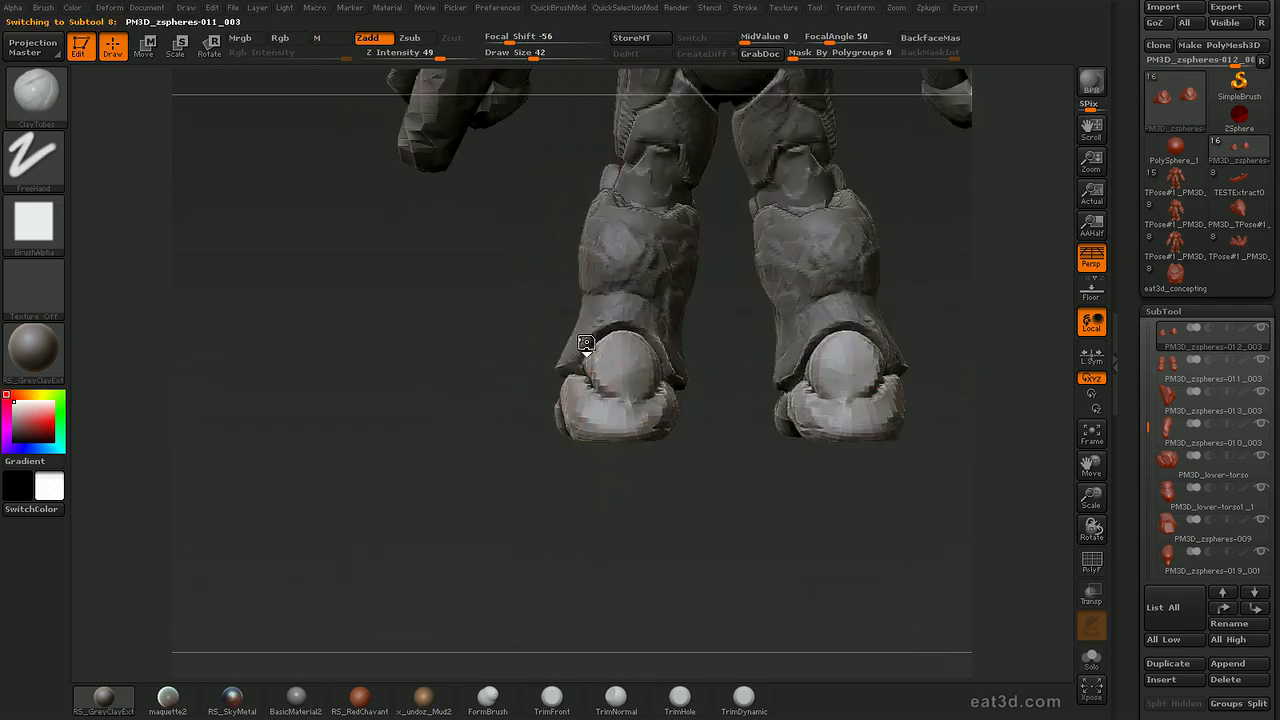
drag(664, 462, 580, 446)
key(b)
key(m)
key(v)
mouse_move(668, 358)
mouse_down()
mouse_move(732, 346)
mouse_move(704, 350)
mouse_move(690, 378)
mouse_move(626, 386)
mouse_up()
Enlarge the draw size to 95 and smooth the surface of the lower legs.
key(])
key(])
mouse_move(684, 518)
mouse_down()
mouse_move(726, 523)
mouse_move(666, 457)
mouse_move(669, 474)
mouse_move(745, 485)
mouse_move(686, 491)
mouse_move(640, 302)
mouse_up()
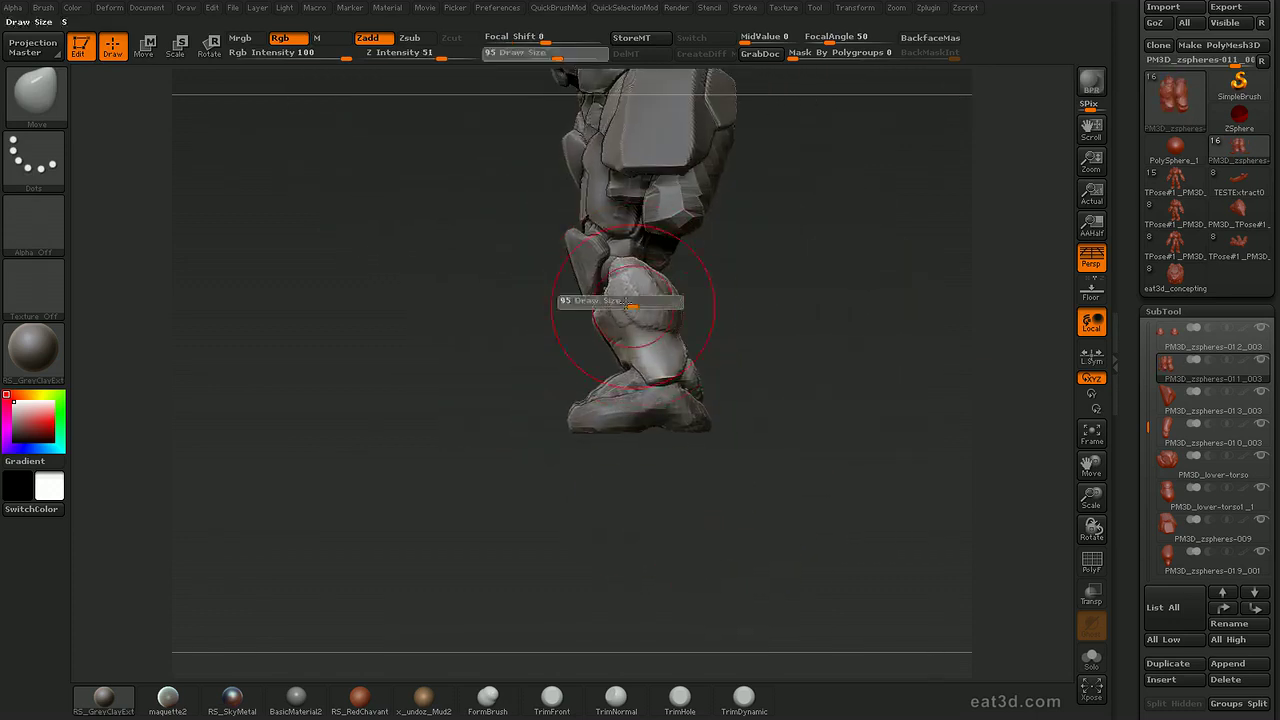
shift+drag(747, 310, 697, 317)
alt+drag(815, 515, 895, 525)
Select the feet subtool again and deepen the creases at the back of the feet with the Dam_Standard brush.
alt+click(655, 392)
key(b)
key(d)
key(s)
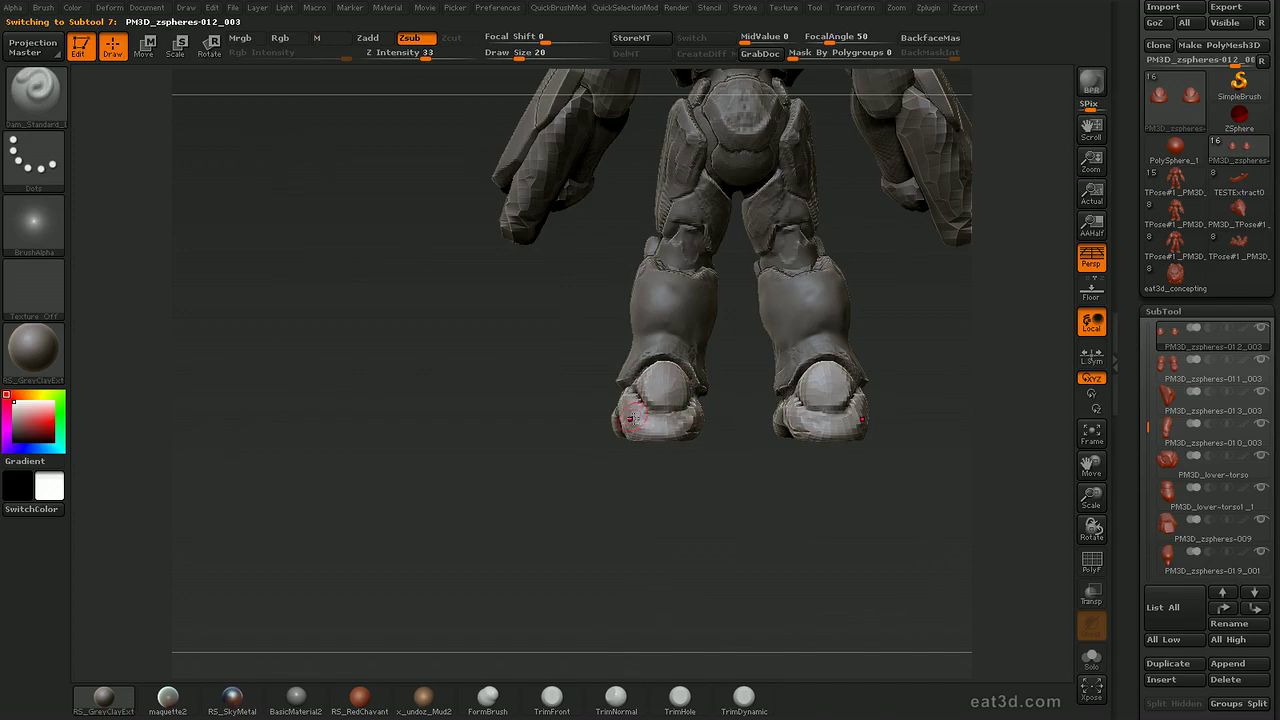
mouse_move(729, 451)
mouse_down()
mouse_move(681, 452)
mouse_move(718, 450)
mouse_up()
Stretch the heel pads into taller forms with the Move Elastic brush at a draw size of 31.
key(b)
key(m)
key(v)
key(s)
key(s)
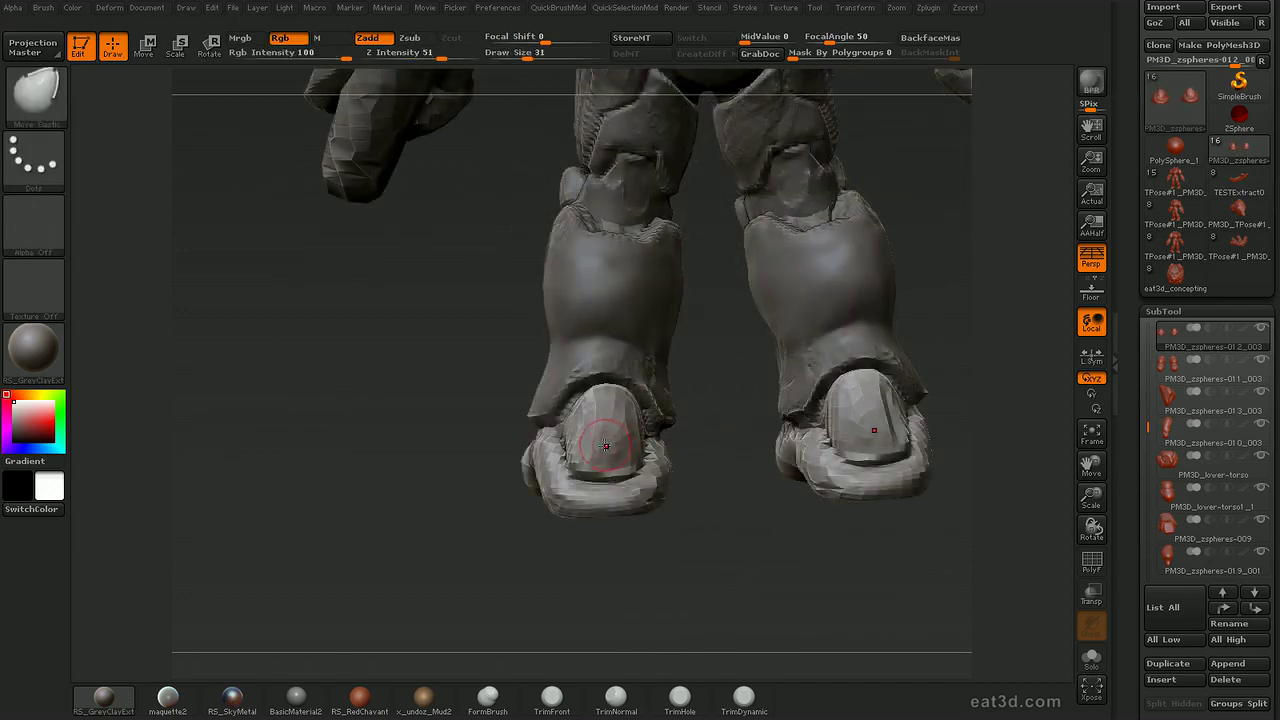
Mask the heel pads on both feet and switch to the ClayTubes brush.
mouse_move(622, 436)
ctrl+mouse_down()
mouse_move(610, 418)
mouse_move(590, 445)
ctrl+mouse_up()
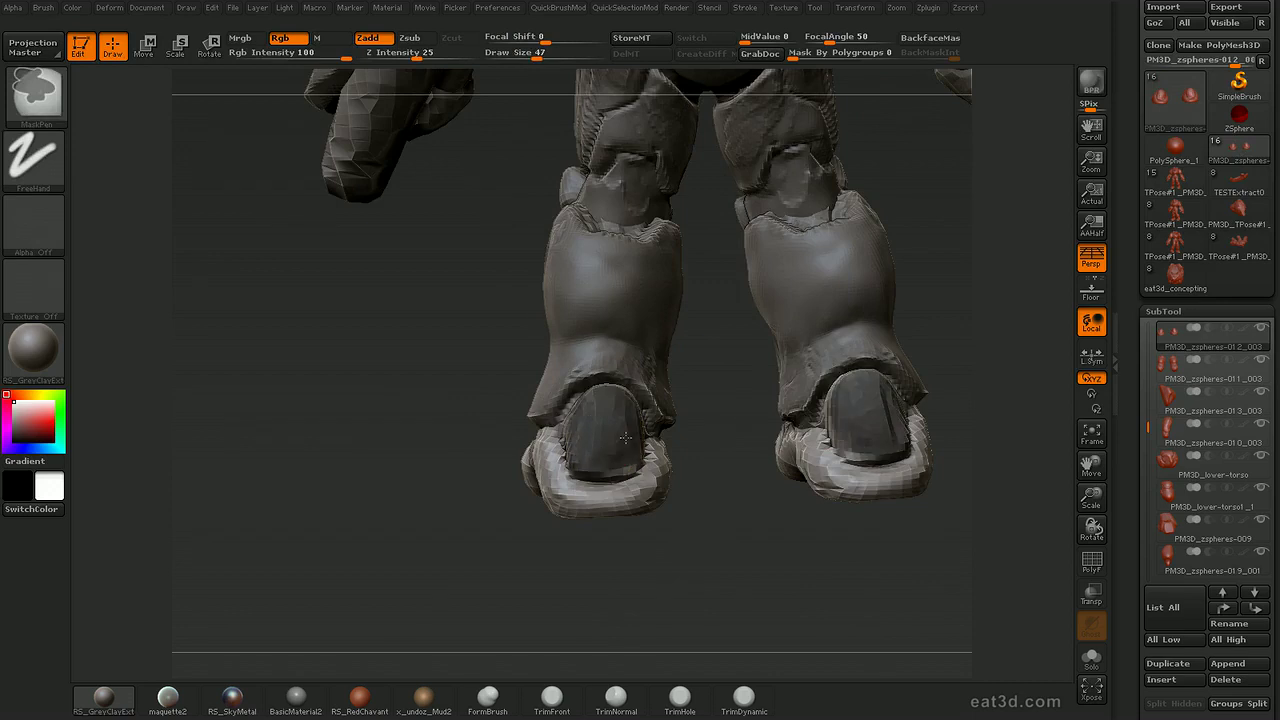
key(b)
key(c)
key(t)
drag(731, 449, 643, 491)
alt+drag(740, 552, 668, 550)
mouse_move(668, 550)
mouse_down()
mouse_move(708, 561)
mouse_move(680, 556)
mouse_up()
Extract the masked heel pads as a new subtool with a thickness of 1.
drag(1143, 470, 1143, 428)
scroll(1143, 427, down, 3)
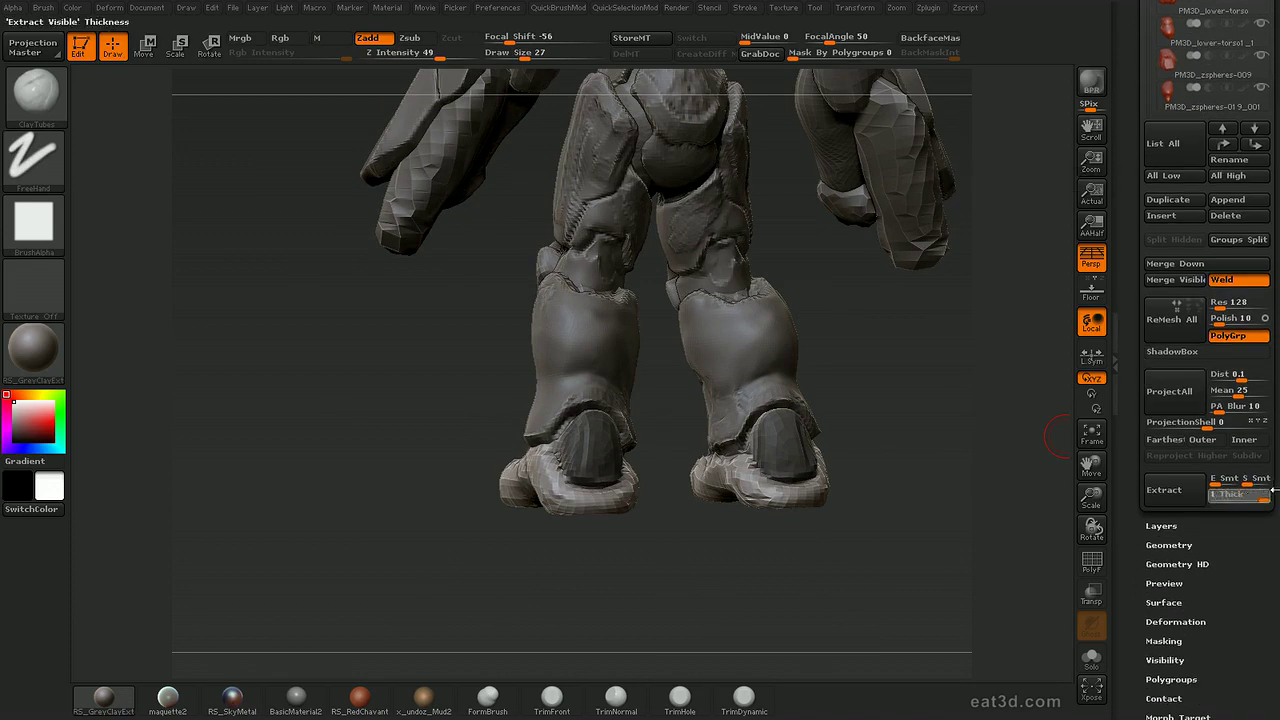
drag(951, 563, 909, 583)
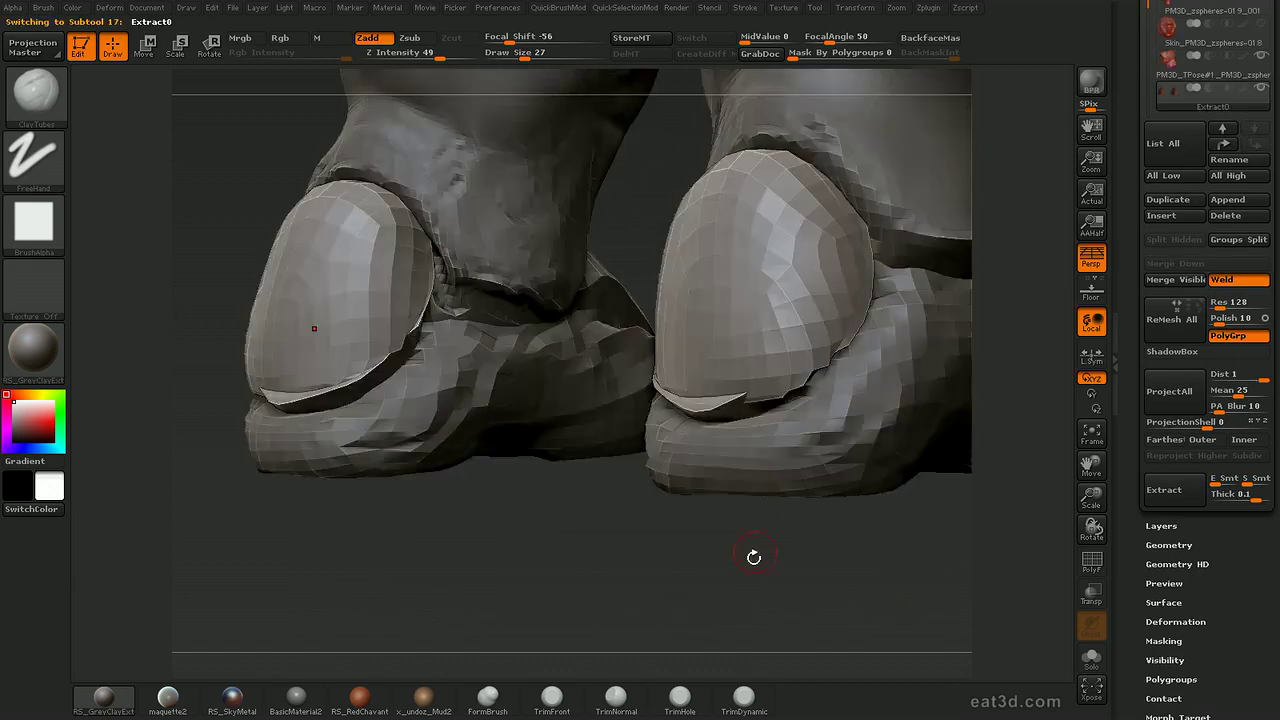
Display the polyframe on the extracted heel pads and assign new polygroups with Auto Groups.
drag(752, 557, 845, 543)
key(shift+f)
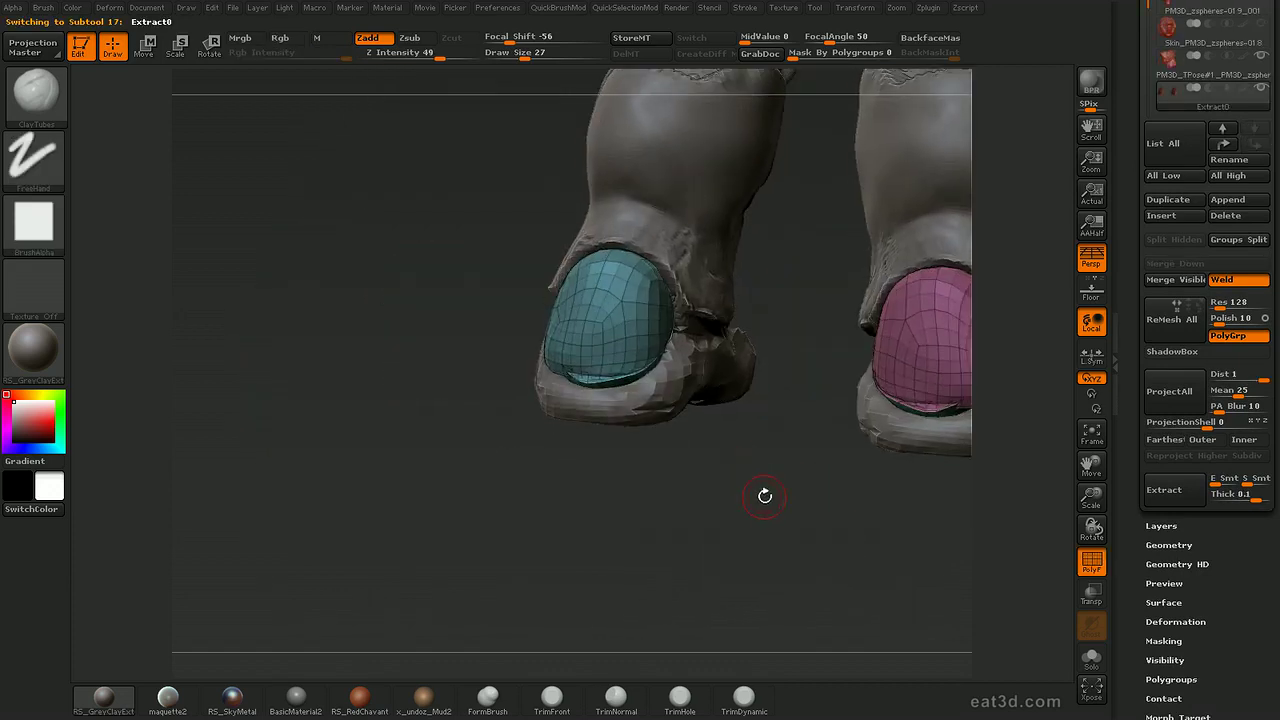
key(space)
click(764, 643)
drag(770, 455, 757, 425)
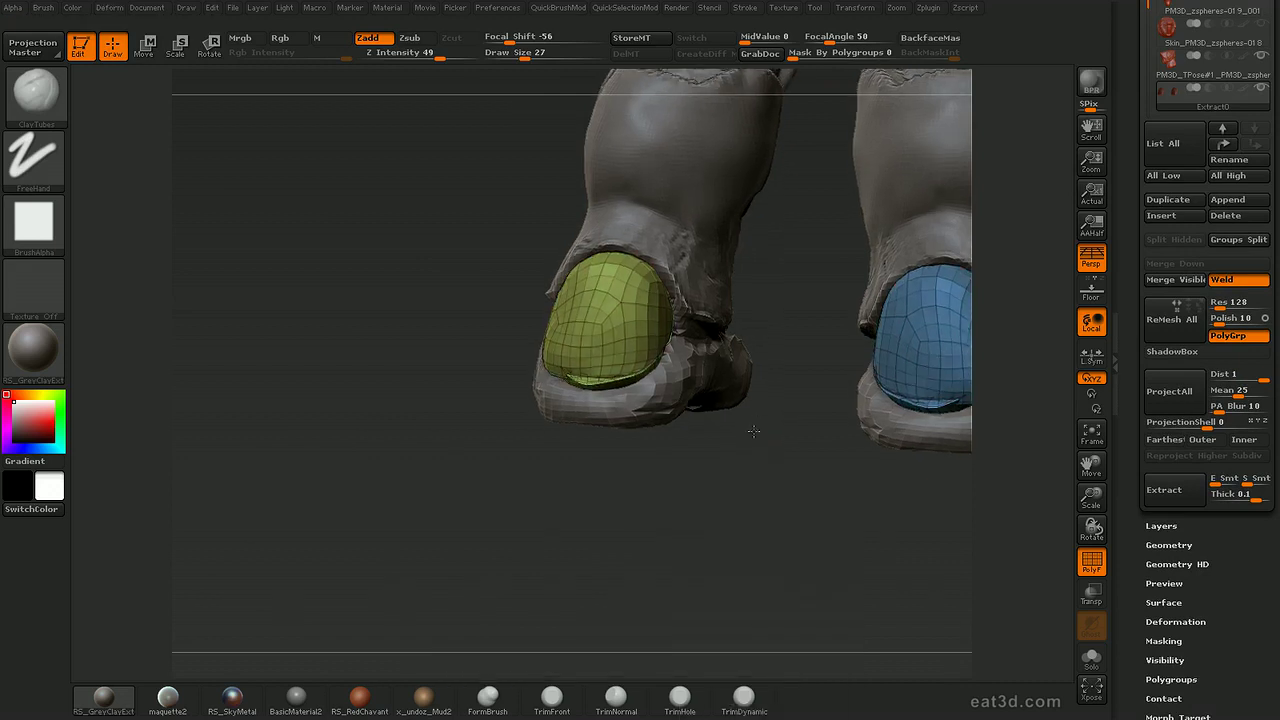
Set the draw size to 86 and smooth the extracted heel pad into a rounded form.
drag(694, 523, 704, 494)
key(s)
click(757, 372)
mouse_move(737, 372)
shift+mouse_down()
mouse_move(712, 360)
mouse_move(702, 385)
shift+mouse_up()
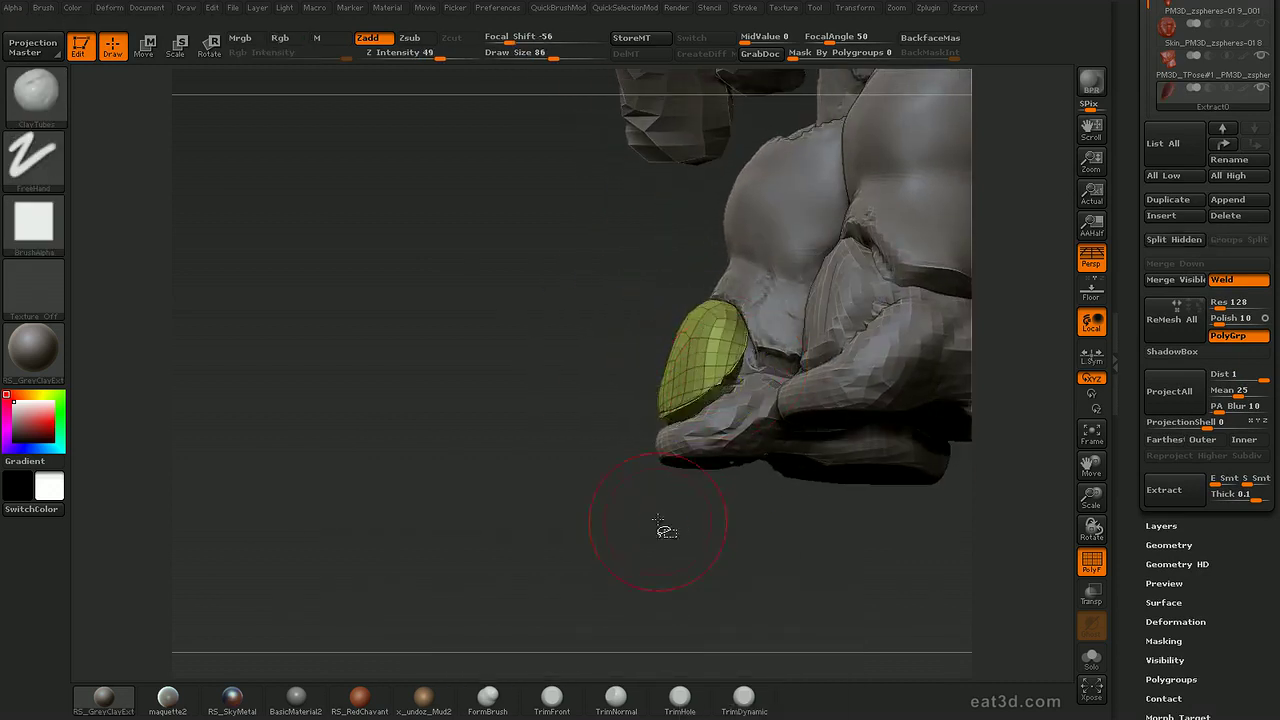
drag(661, 528, 712, 532)
mouse_move(706, 340)
shift+mouse_down()
mouse_move(694, 372)
mouse_move(704, 352)
shift+mouse_up()
drag(734, 551, 810, 545)
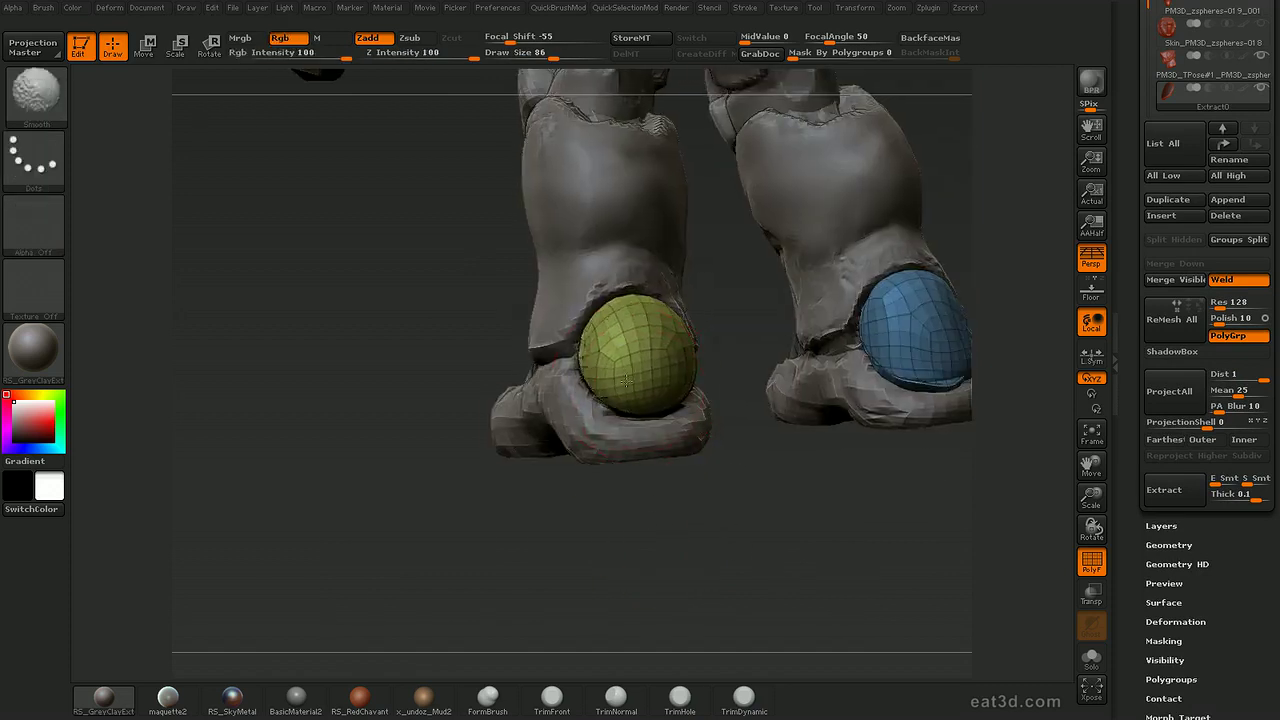
mouse_move(720, 522)
mouse_down()
mouse_move(740, 529)
mouse_move(686, 529)
mouse_move(732, 519)
mouse_up()
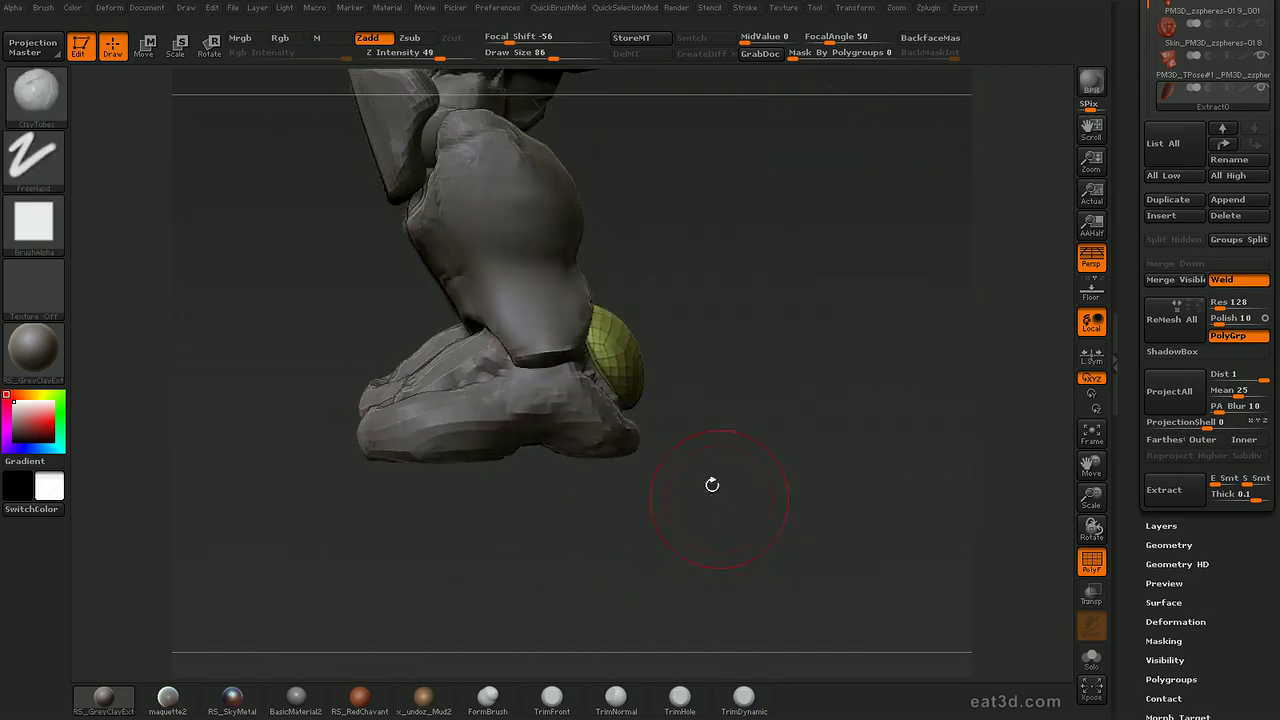
Show only the extracted heel pads in solo mode and smooth the pad further into a ball.
click(1091, 657)
drag(780, 336, 886, 323)
mouse_move(608, 334)
shift+mouse_down()
mouse_move(622, 346)
mouse_move(614, 360)
shift+mouse_up()
drag(722, 306, 593, 354)
Isolate the smoothed heel ball by its polygroup and delete the hidden geometry of the other pad.
ctrl+drag(457, 373, 778, 547)
ctrl+click(679, 507)
ctrl+drag(523, 549, 728, 262)
alt+drag(734, 309, 706, 290)
ctrl+shift+click(598, 340)
drag(1198, 548, 1232, 483)
click(1178, 412)
drag(1238, 391, 1236, 230)
click(1163, 447)
mouse_move(860, 440)
mouse_down()
mouse_move(886, 437)
mouse_move(910, 394)
mouse_move(965, 368)
mouse_move(920, 330)
mouse_up()
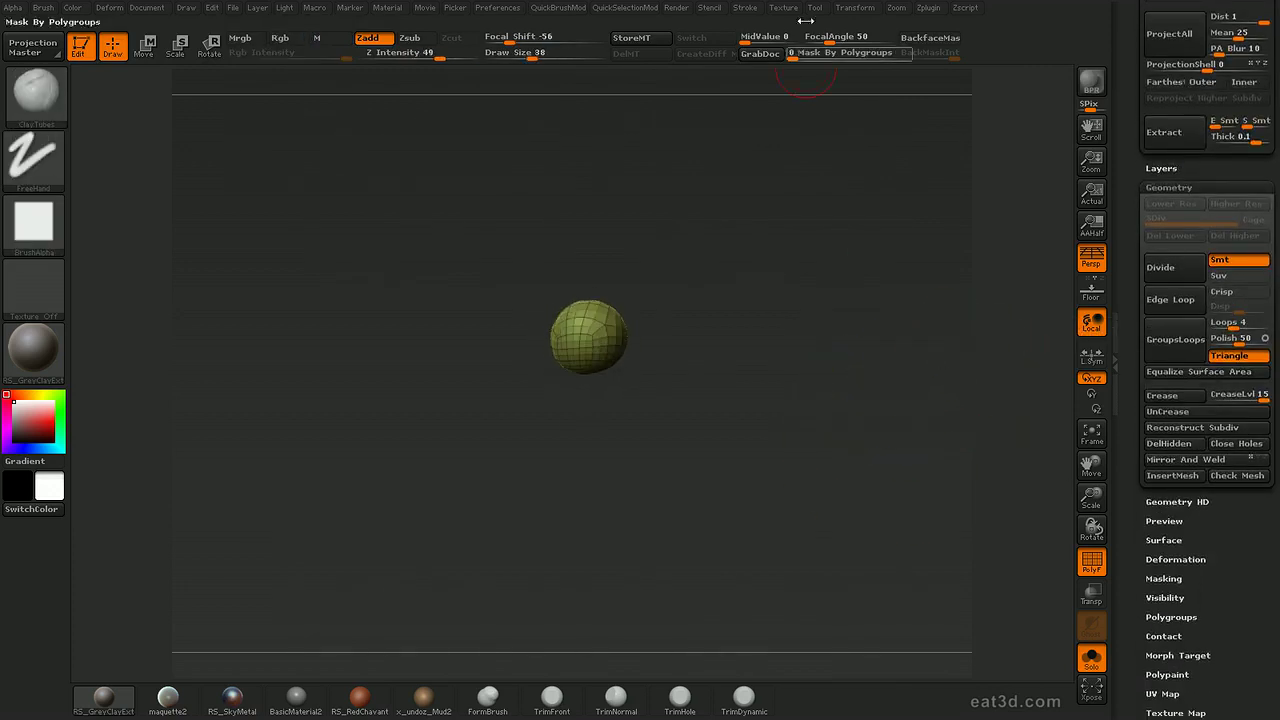
Mirror the heel ball to the other foot with SubTool Master and leave solo mode.
click(928, 8)
click(966, 91)
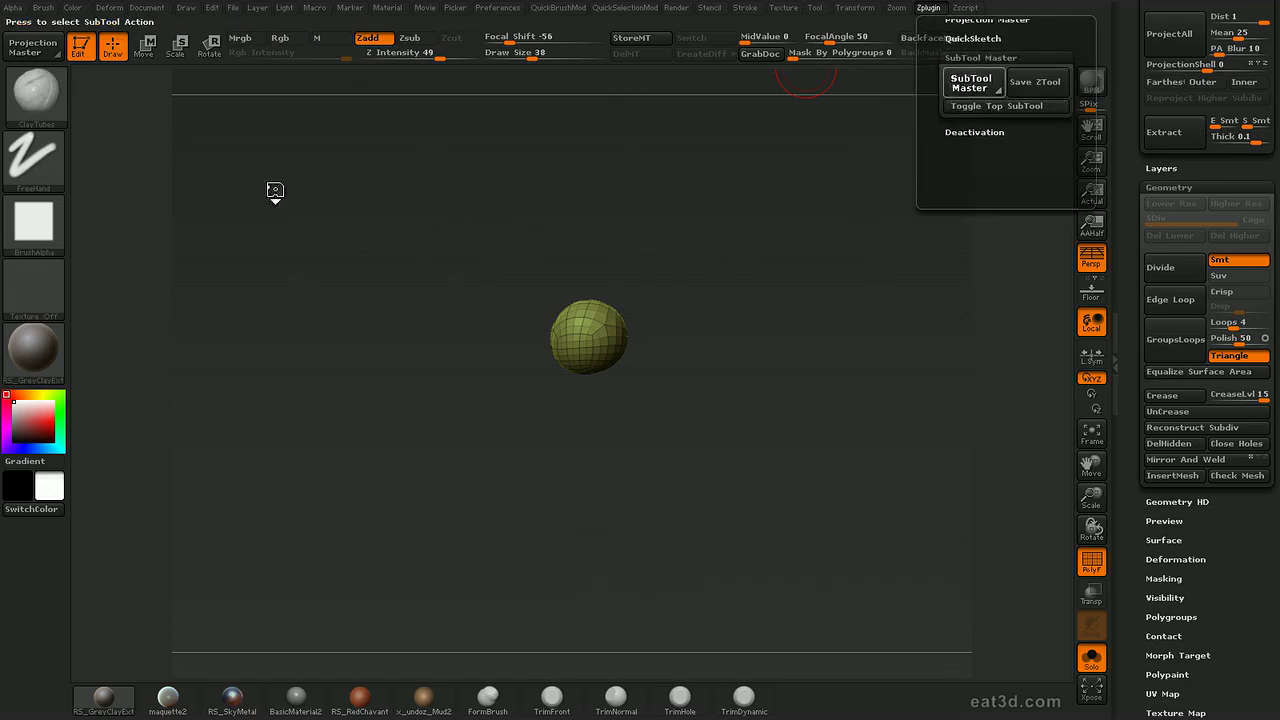
click(970, 82)
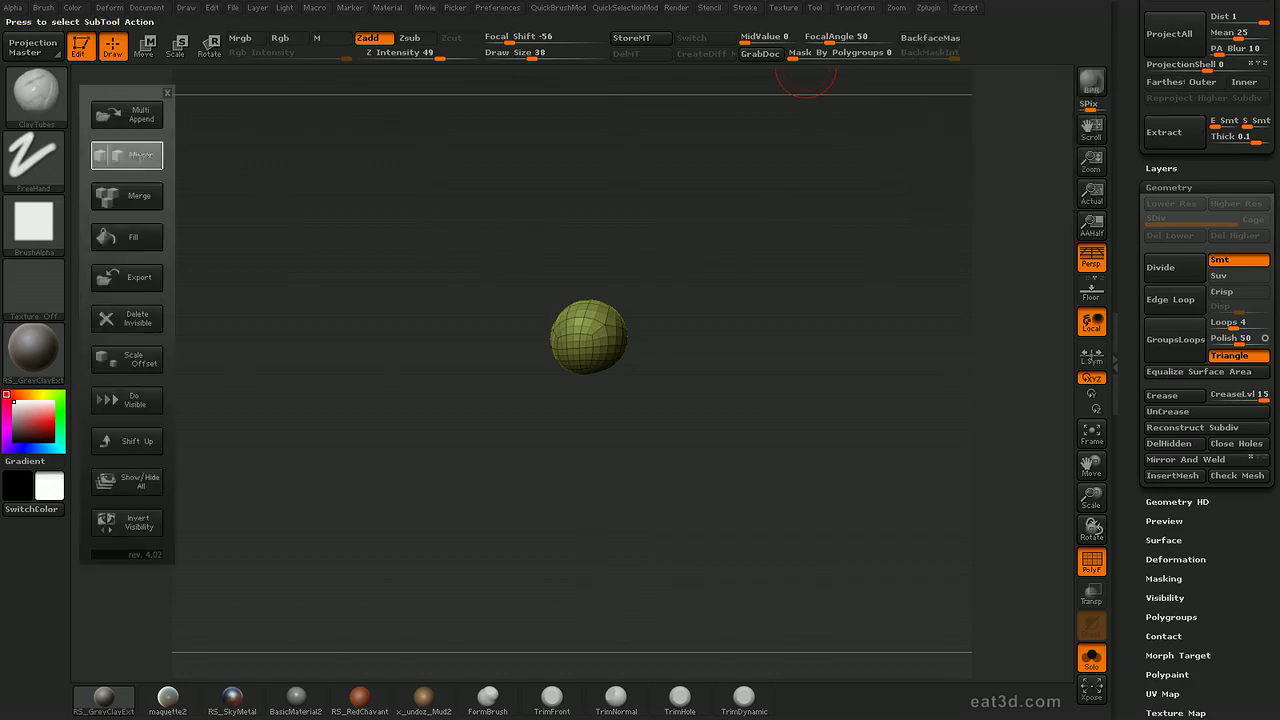
click(135, 158)
click(553, 362)
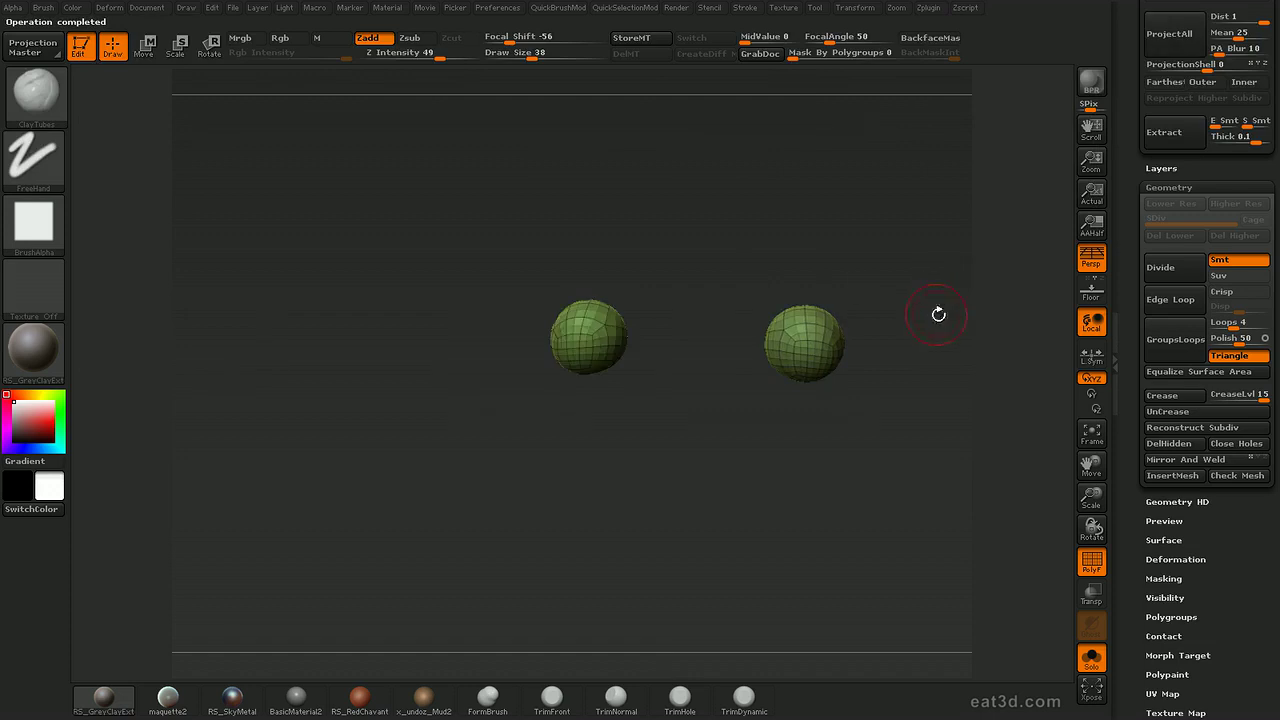
scroll(1146, 323, up, 5)
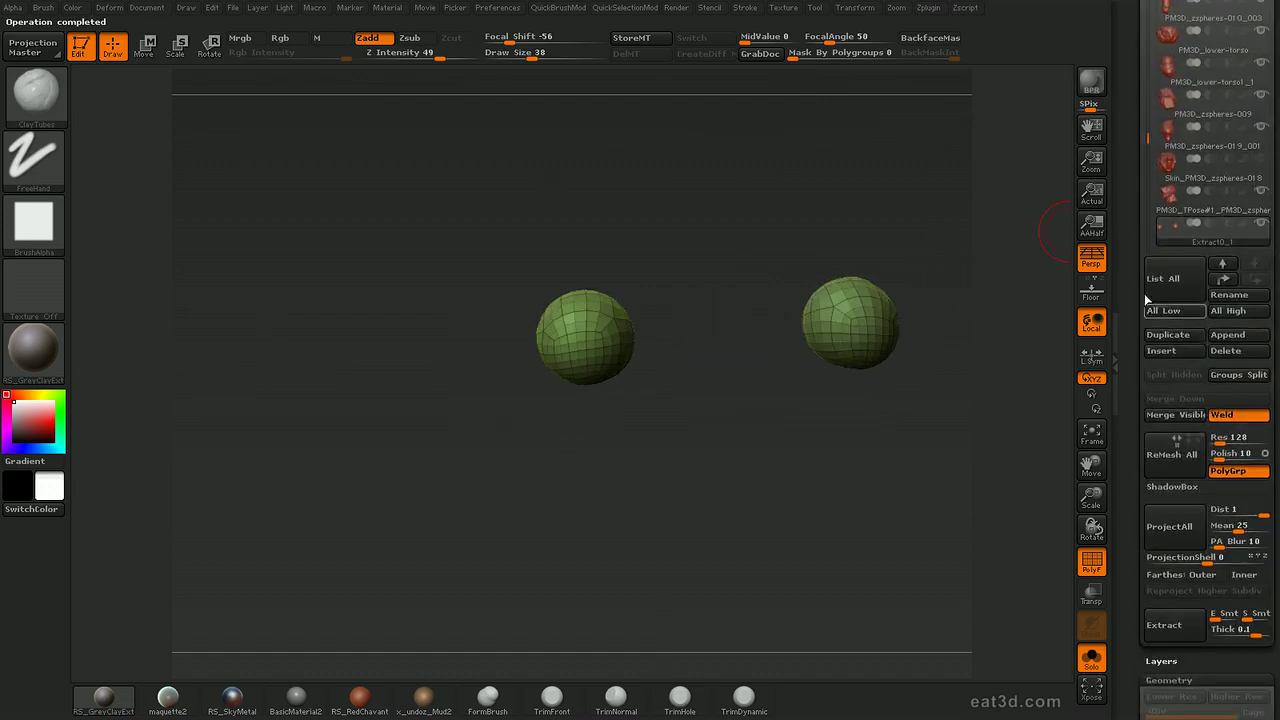
drag(903, 355, 914, 340)
click(1091, 658)
drag(960, 500, 935, 480)
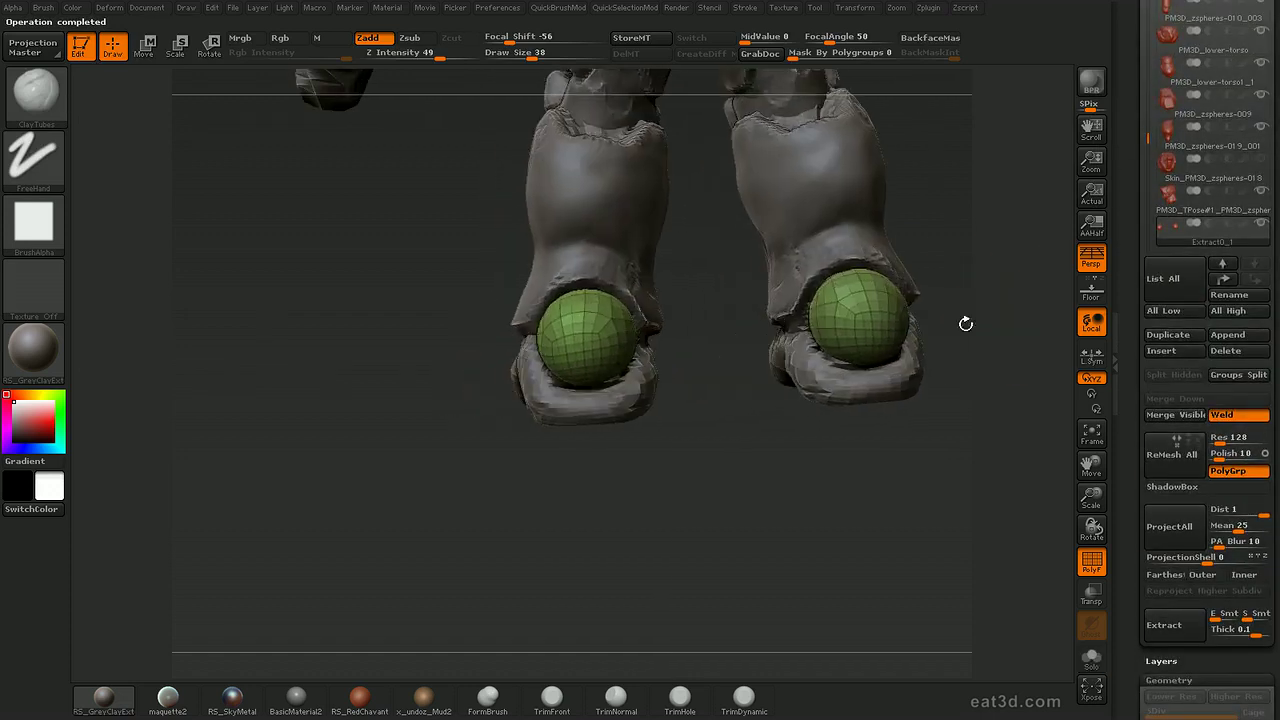
Select the feet subtool, assign polygroups with Auto Groups, and show it in solo mode.
alt+click(621, 404)
mouse_move(742, 434)
mouse_down()
mouse_move(722, 431)
mouse_move(733, 421)
mouse_move(720, 426)
mouse_move(729, 438)
mouse_up()
key(space)
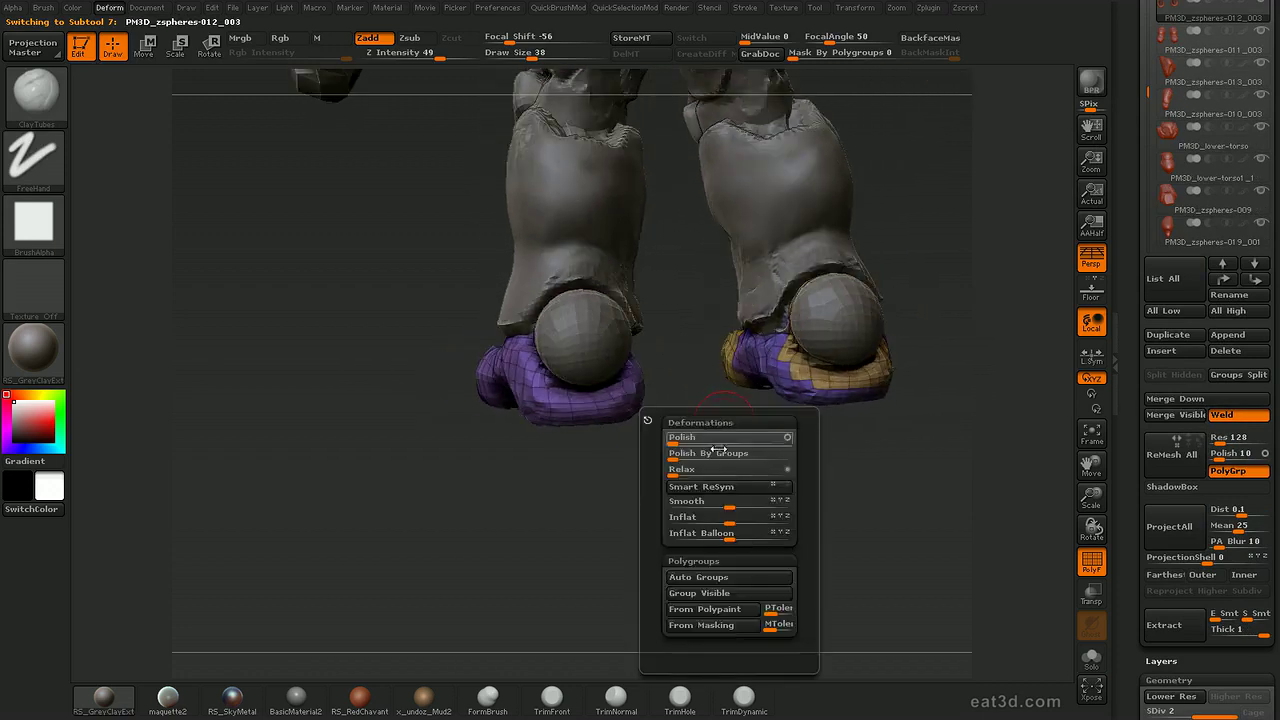
click(731, 582)
drag(655, 396, 702, 417)
key(alt+s)
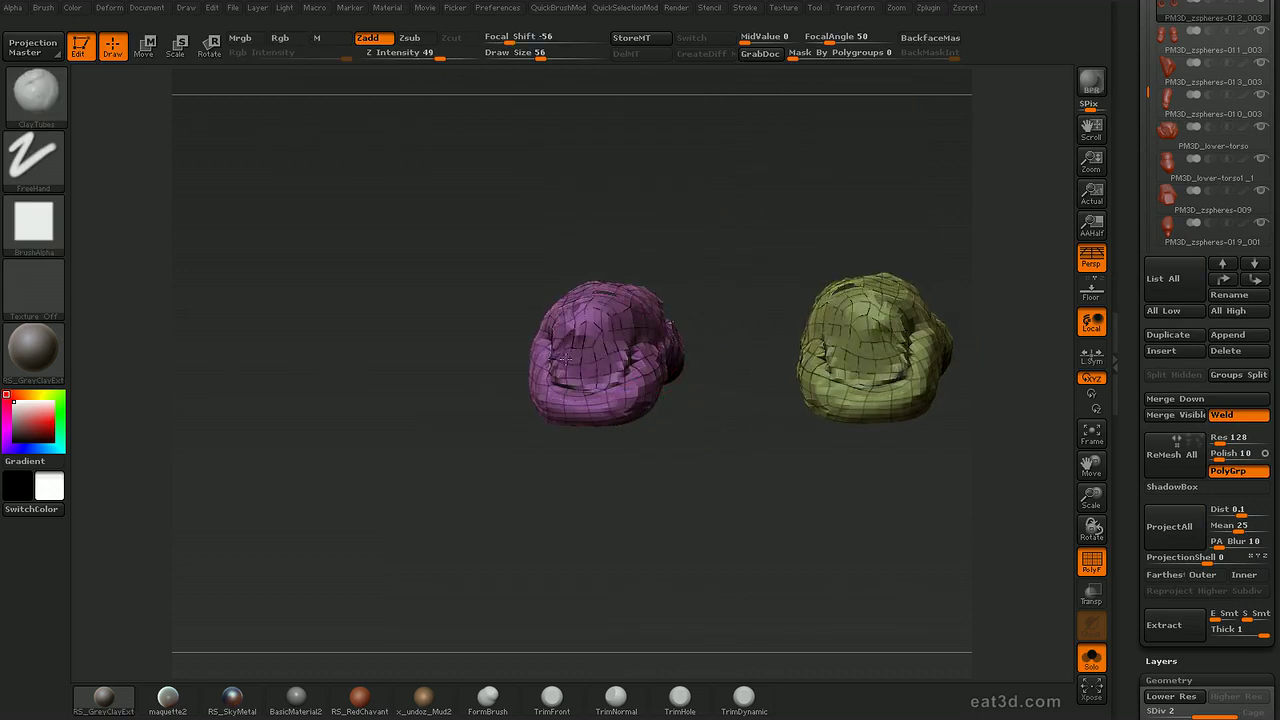
Hide the polygon frame and reposition the heel balls' surfaces on the back of the feet with the Move brush.
alt+drag(732, 280, 748, 258)
key(shift+f)
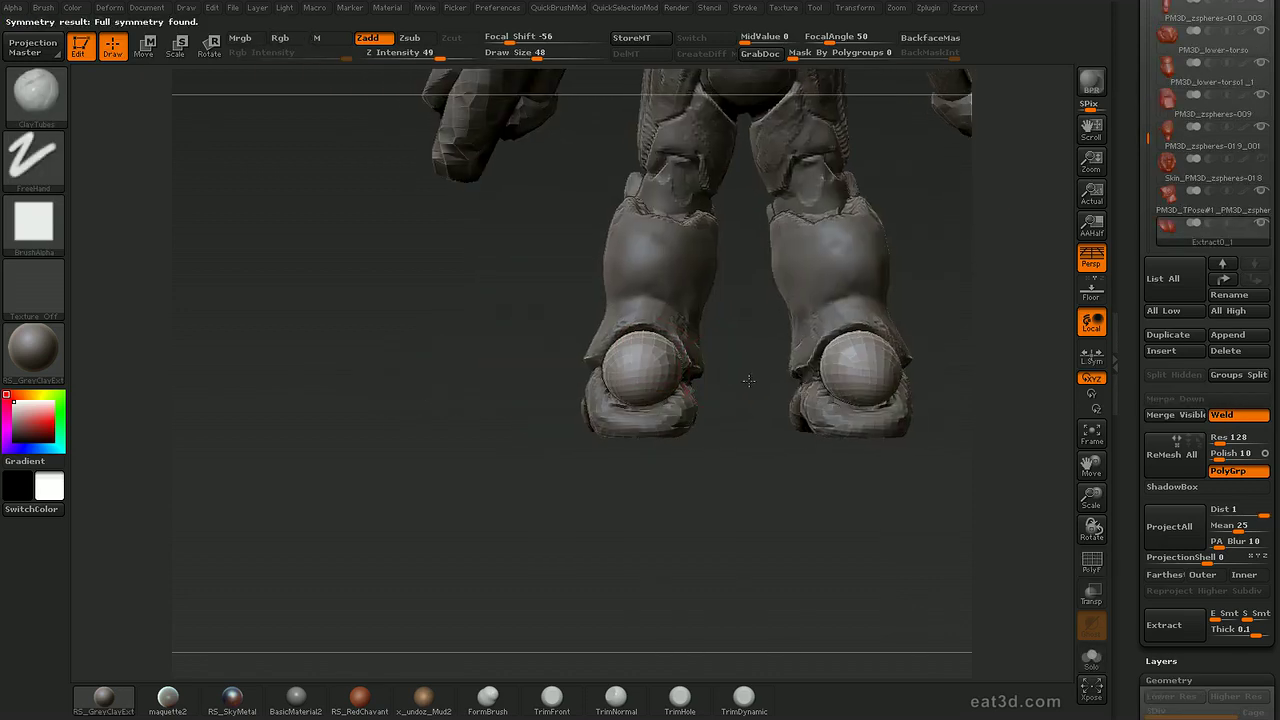
key(b)
key(m)
key(v)
mouse_move(749, 381)
mouse_down()
mouse_move(616, 406)
mouse_move(661, 406)
mouse_up()
key(s)
mouse_move(708, 414)
mouse_down()
mouse_move(671, 463)
mouse_move(683, 500)
mouse_move(674, 482)
mouse_up()
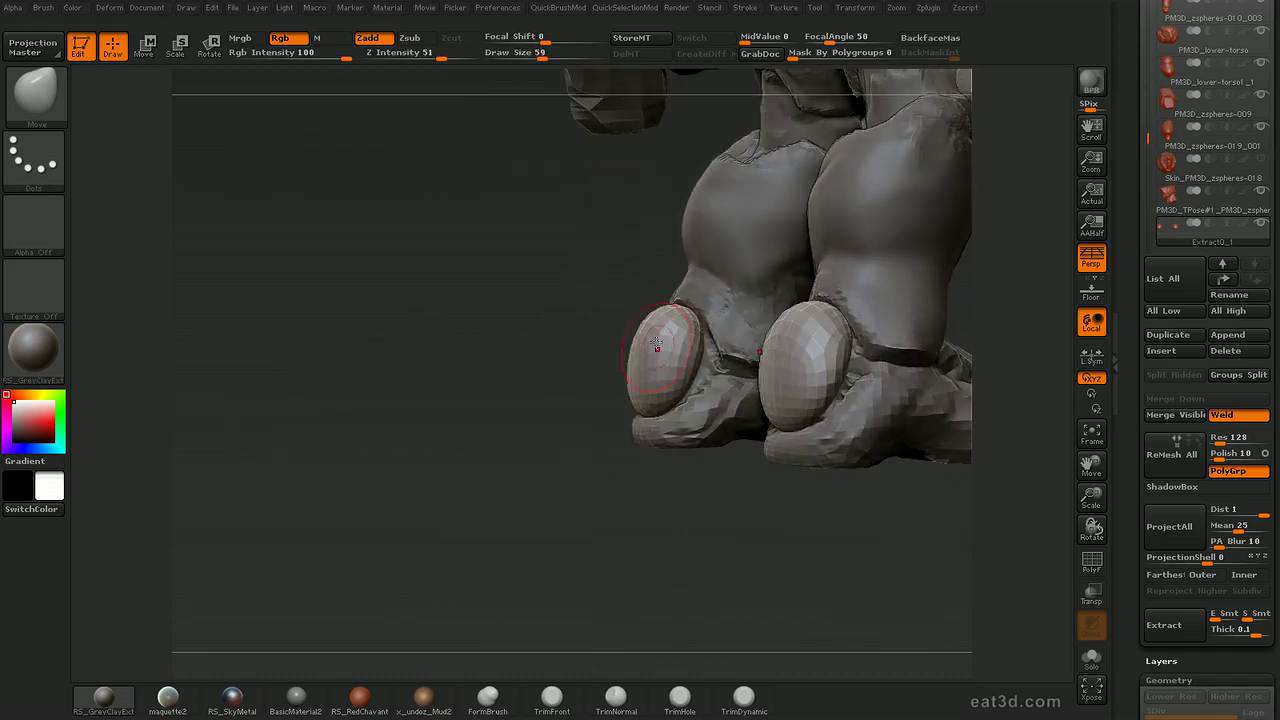
Stretch the heel balls into tapered heel caps that wrap the back of the feet with the Move Elastic brush.
key(b)
key(m)
key(e)
drag(694, 358, 717, 358)
drag(716, 456, 703, 385)
key(bracketleft)
drag(737, 450, 790, 442)
key(bracketright)
mouse_move(720, 361)
mouse_down()
mouse_move(705, 363)
mouse_move(825, 341)
mouse_up()
drag(690, 336, 662, 341)
drag(771, 306, 912, 303)
key(bracketright)
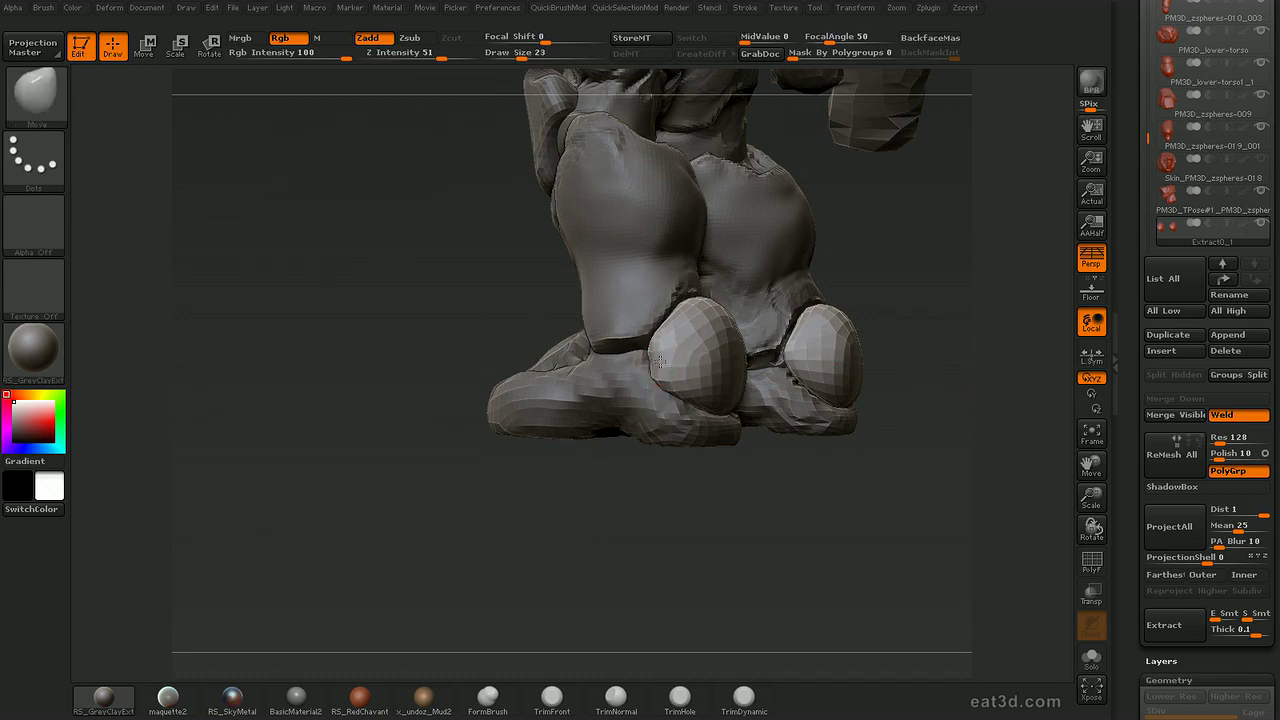
Refine the lower and side edges of the heel caps to fit the feet, varying the Move Elastic brush size.
mouse_move(735, 540)
mouse_down()
mouse_move(711, 471)
mouse_move(729, 431)
mouse_up()
drag(712, 478, 690, 474)
key(s)
drag(677, 398, 686, 398)
drag(710, 472, 719, 471)
key(s)
click(698, 392)
drag(805, 474, 715, 460)
drag(745, 388, 738, 404)
drag(774, 466, 806, 458)
key(s)
click(753, 399)
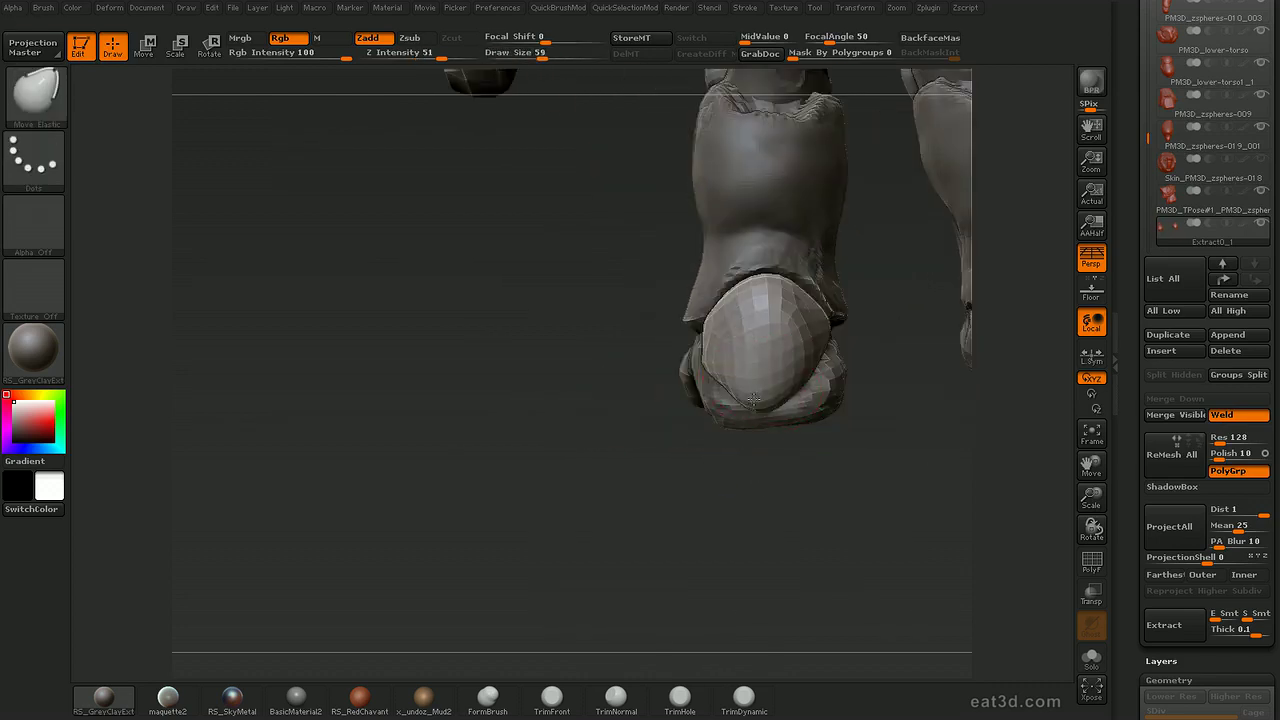
key(s)
click(776, 394)
drag(782, 389, 798, 406)
mouse_move(859, 466)
mouse_down()
mouse_move(877, 500)
mouse_move(832, 439)
mouse_move(828, 478)
mouse_move(902, 458)
mouse_up()
Select the feet subtool, isolate it in solo mode and set the ClayTubes draw size to about 47.
alt+click(738, 412)
key(b)
key(c)
key(b)
key(s)
click(794, 399)
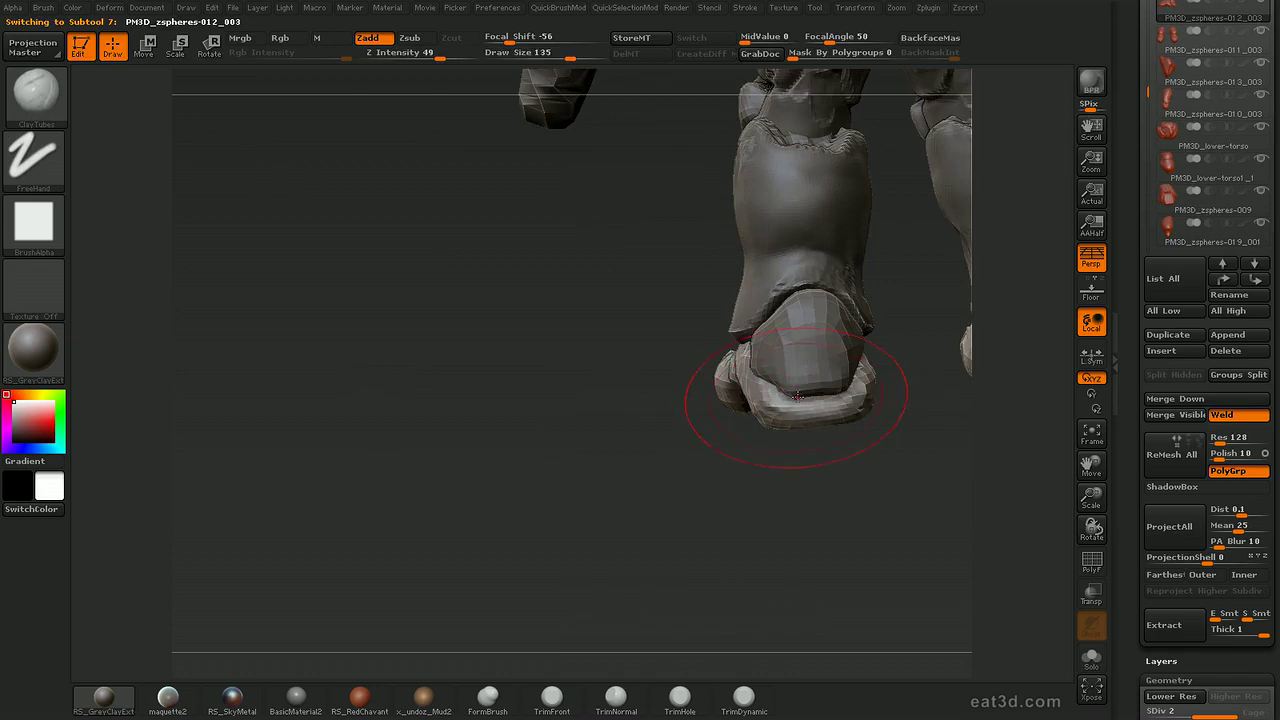
key(alt+s)
mouse_move(776, 474)
mouse_down()
mouse_move(789, 497)
mouse_move(788, 486)
mouse_up()
key(s)
click(797, 390)
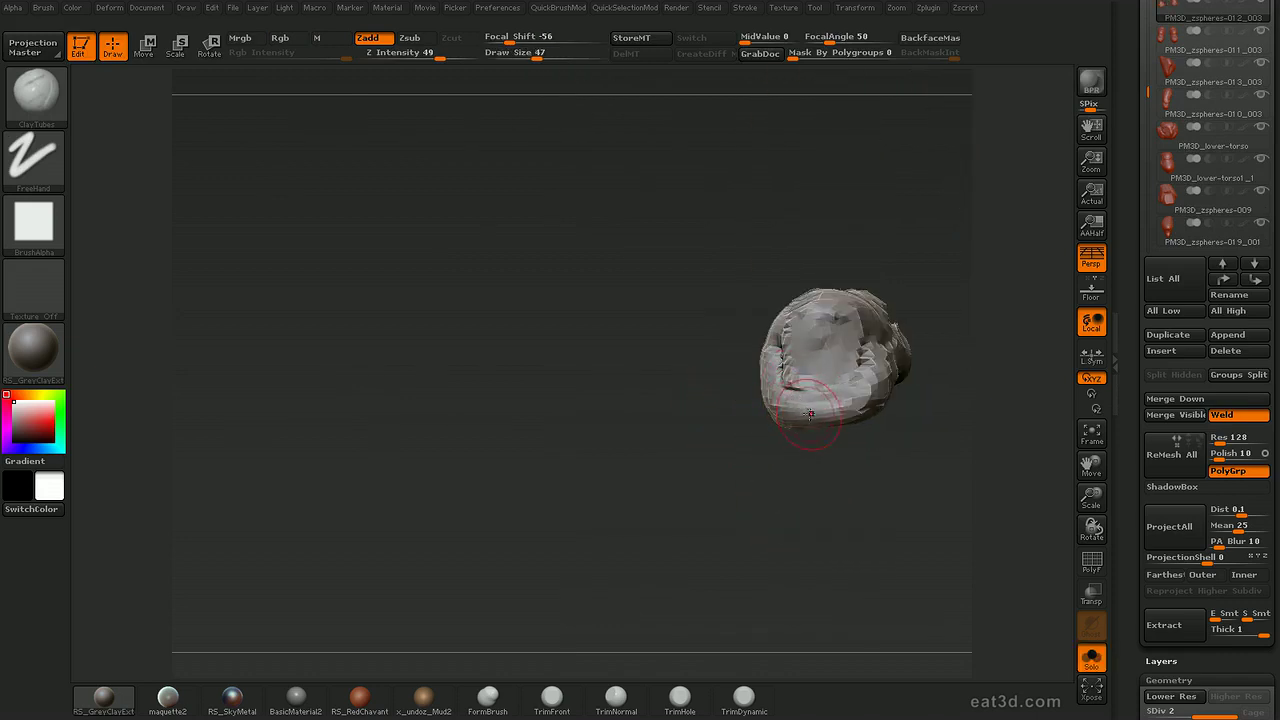
Sculpt and smooth the isolated feet with ClayTubes and leave solo mode.
mouse_move(868, 462)
mouse_down()
mouse_move(903, 501)
mouse_move(890, 480)
mouse_up()
mouse_move(907, 529)
shift+mouse_down()
mouse_move(931, 334)
mouse_move(900, 400)
shift+mouse_up()
key(s)
drag(845, 285, 885, 185)
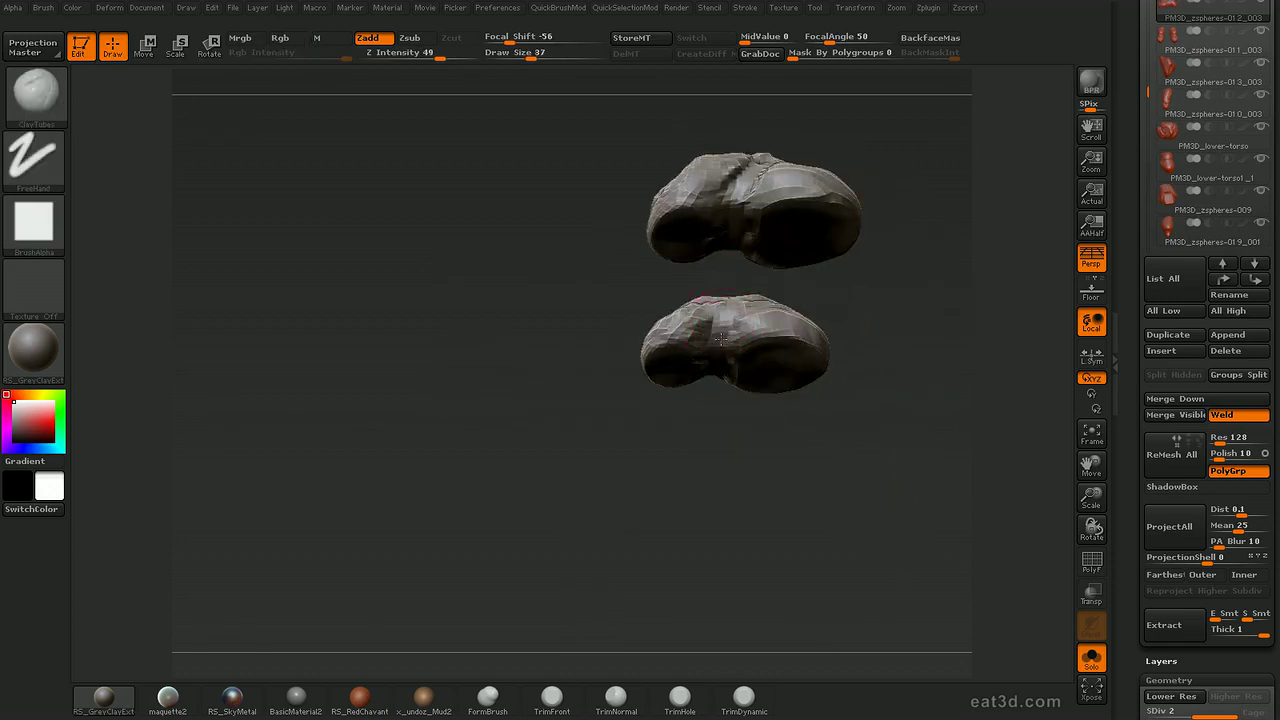
mouse_move(728, 323)
mouse_down()
mouse_move(890, 324)
mouse_move(870, 325)
mouse_up()
mouse_move(933, 256)
mouse_down()
mouse_move(957, 206)
mouse_move(973, 239)
mouse_move(1016, 264)
mouse_move(991, 329)
mouse_move(946, 304)
mouse_move(921, 366)
mouse_up()
key(alt+s)
Mask the tops of the forefeet, extract them as a separate subtool and clear the mask.
mouse_move(724, 306)
ctrl+mouse_down()
mouse_move(735, 338)
mouse_move(760, 354)
mouse_move(781, 292)
ctrl+mouse_up()
mouse_move(905, 325)
mouse_down()
mouse_move(960, 346)
mouse_move(949, 240)
mouse_move(934, 283)
mouse_move(1047, 411)
mouse_up()
click(1176, 632)
mouse_move(948, 494)
mouse_down()
mouse_move(914, 489)
mouse_move(932, 519)
mouse_move(896, 485)
mouse_up()
ctrl+drag(789, 434, 816, 455)
mouse_move(816, 455)
mouse_down()
mouse_move(854, 480)
mouse_move(868, 474)
mouse_move(772, 455)
mouse_move(765, 438)
mouse_up()
Select the extracted toe caps and smooth their surfaces, isolating them in solo mode to reach the inside and edges.
alt+click(753, 336)
key(s)
drag(763, 335, 787, 335)
drag(800, 435, 835, 432)
shift+drag(745, 325, 766, 308)
mouse_move(934, 251)
mouse_down()
mouse_move(905, 290)
mouse_move(915, 271)
mouse_move(903, 194)
mouse_up()
key(alt+s)
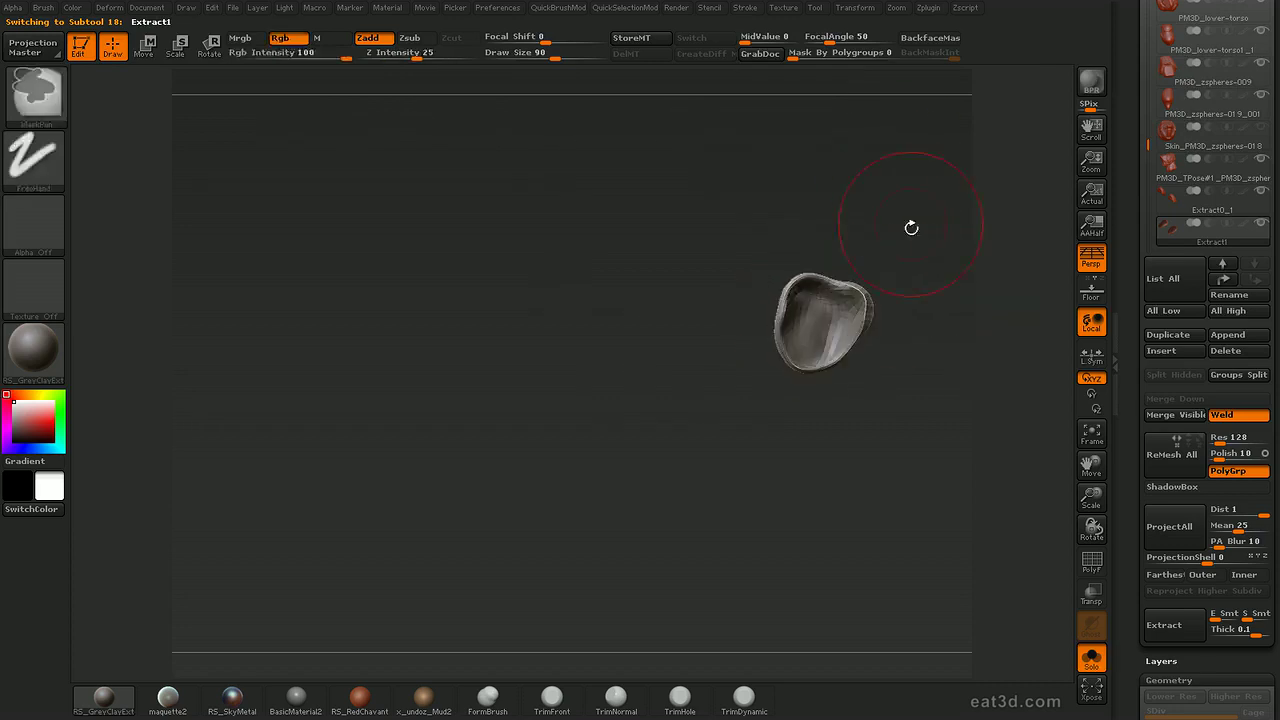
shift+drag(823, 316, 872, 290)
mouse_move(828, 390)
shift+mouse_down()
mouse_move(986, 306)
mouse_move(971, 266)
mouse_move(954, 380)
mouse_move(963, 301)
mouse_move(969, 406)
mouse_move(954, 354)
mouse_move(957, 377)
mouse_move(985, 322)
mouse_move(986, 271)
shift+mouse_up()
Leave solo mode and fit the toe caps to the front of the feet with the Move brush.
key(alt+shift+s)
key(b)
key(m)
key(v)
key(s)
drag(824, 287, 800, 289)
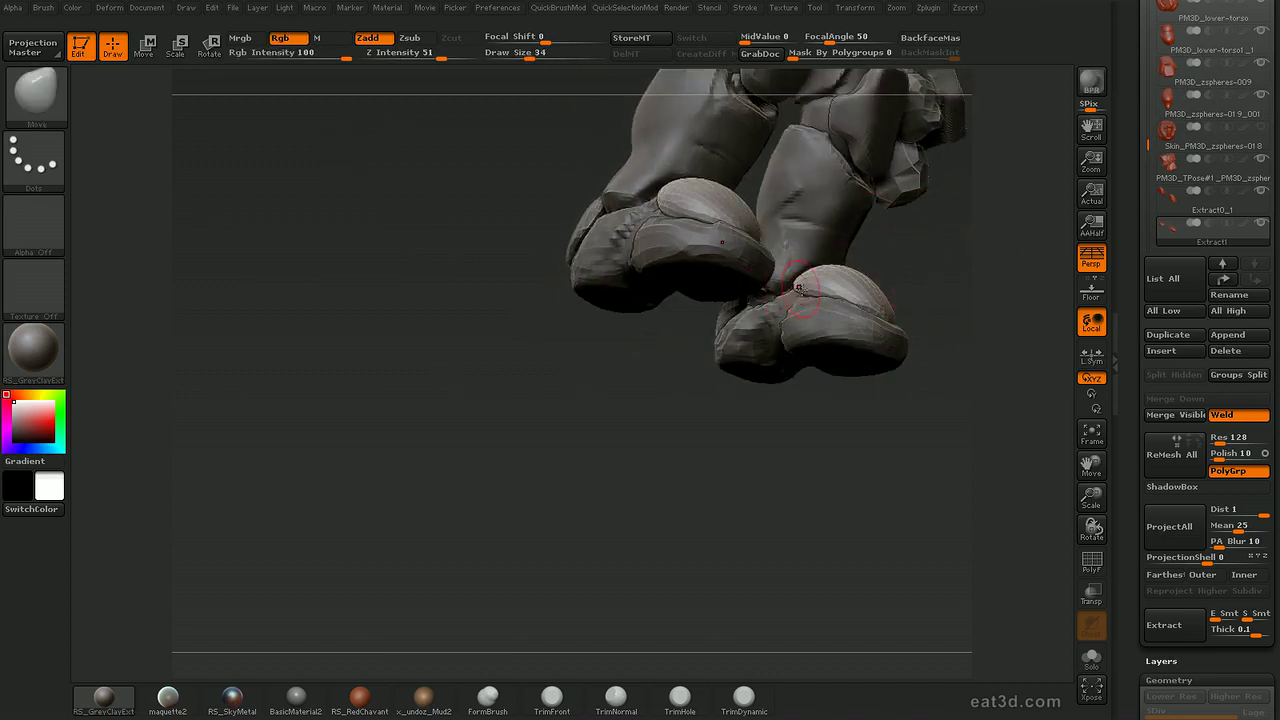
mouse_move(962, 318)
mouse_down()
mouse_move(957, 331)
mouse_move(872, 318)
mouse_up()
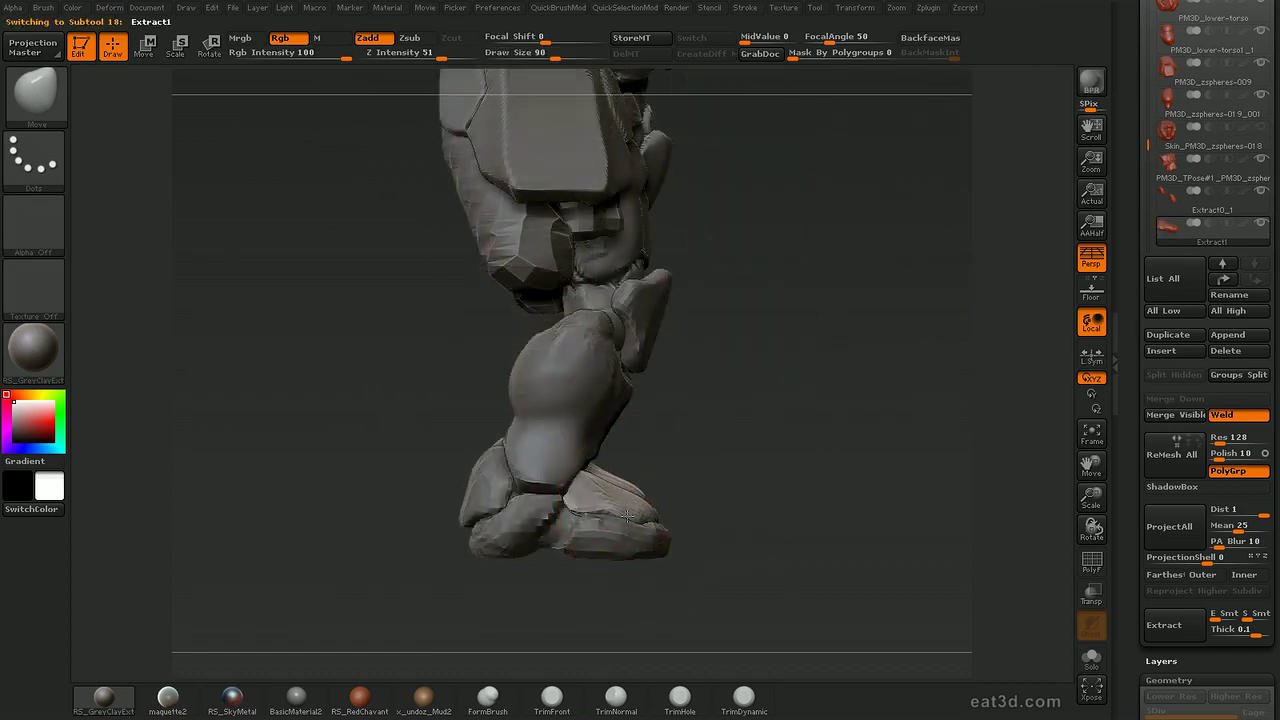
drag(710, 552, 684, 551)
key(s)
drag(608, 542, 590, 541)
Select the lower legs, carve an arch above the toe caps with ClayTubes and shape its edge with the Move brush.
alt+click(590, 531)
mouse_move(618, 520)
right_down()
mouse_move(766, 466)
mouse_move(937, 486)
right_up()
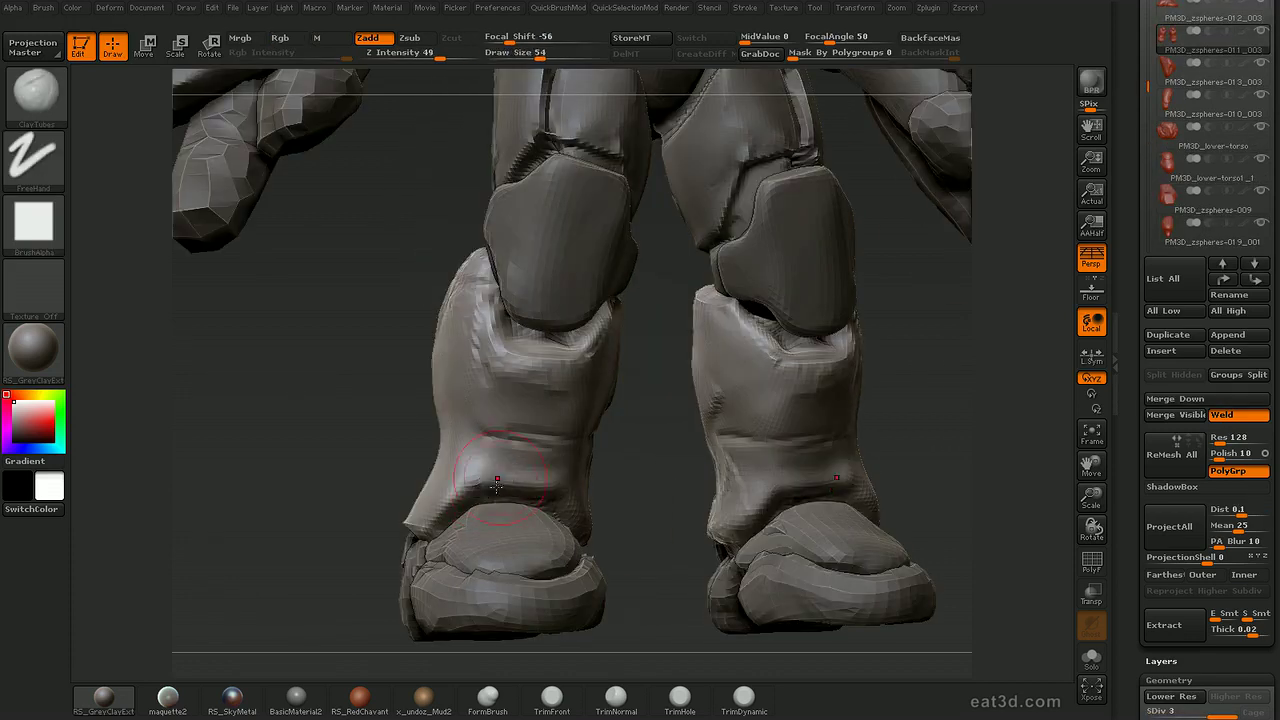
mouse_move(497, 483)
mouse_down()
mouse_move(535, 490)
mouse_move(547, 521)
mouse_move(503, 494)
mouse_up()
key(b)
key(m)
key(v)
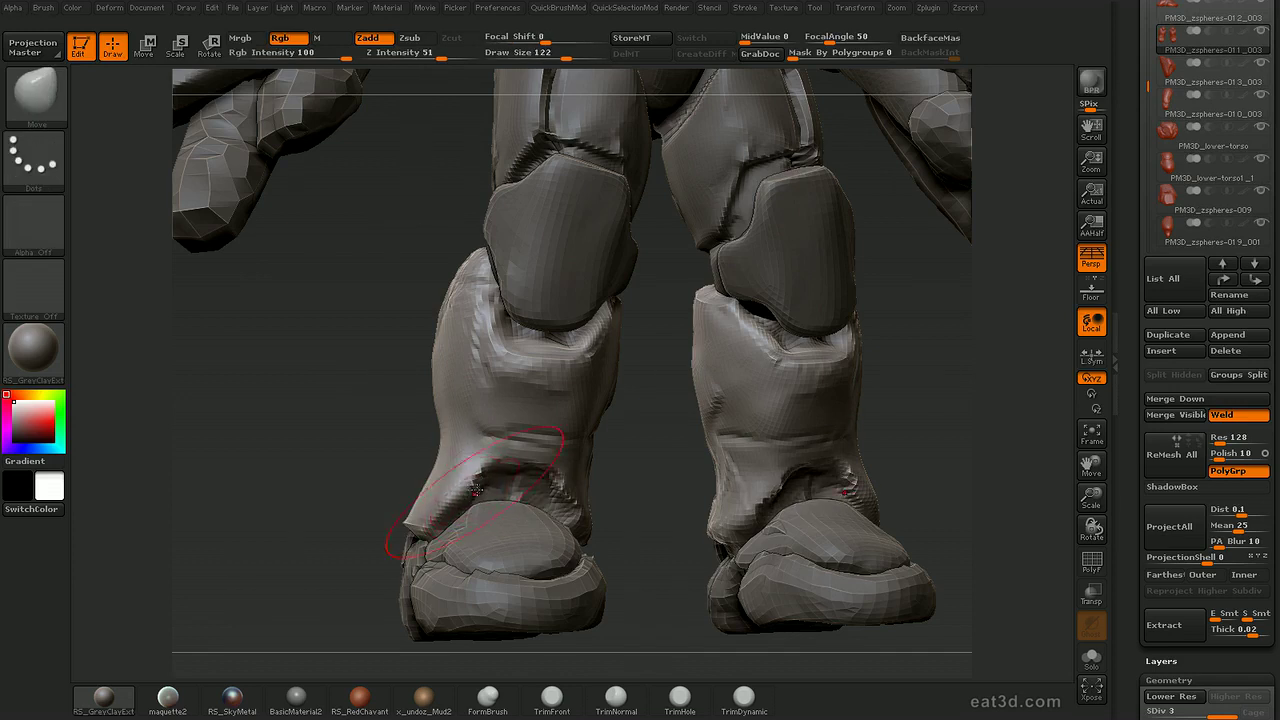
key(bracketright)
drag(448, 500, 449, 511)
drag(656, 527, 594, 536)
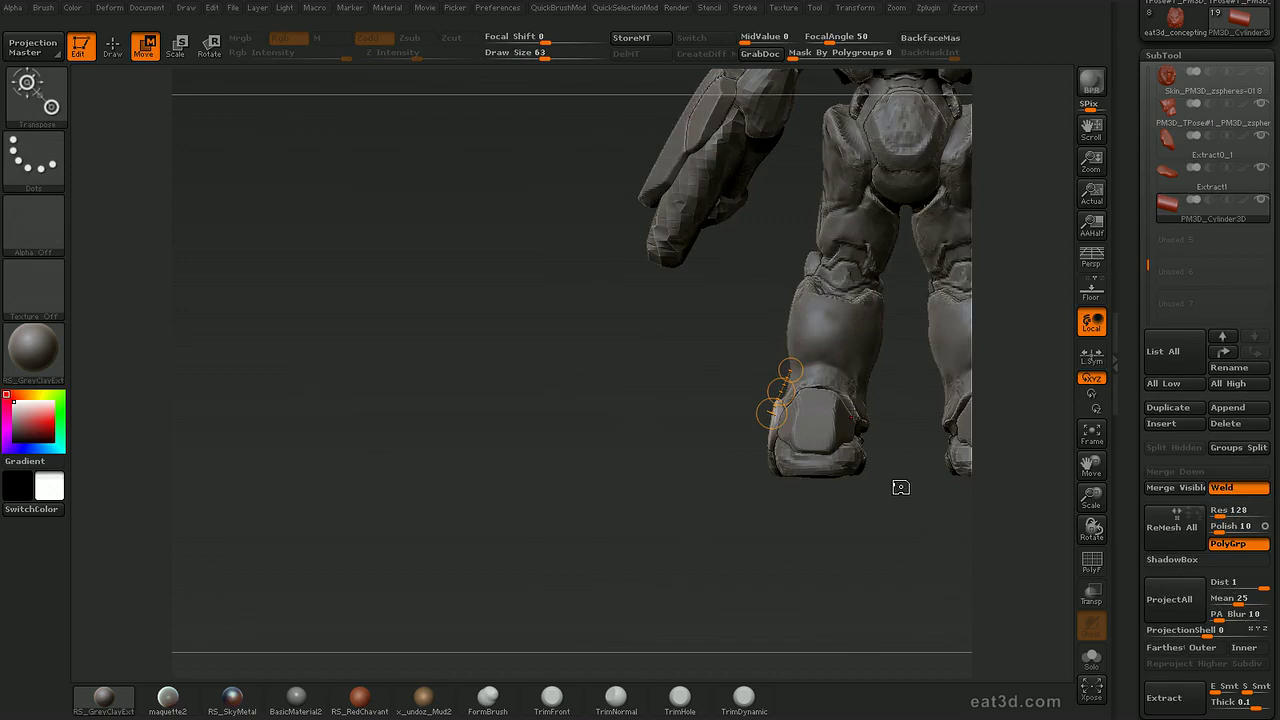
Duplicate the ankle cylinder and place the copy on the inner side of the ankle.
mouse_move(652, 442)
mouse_down()
mouse_move(623, 403)
mouse_move(634, 403)
mouse_move(583, 383)
mouse_up()
key(ctrl+shift+d)
mouse_move(710, 380)
mouse_down()
mouse_move(806, 411)
mouse_move(767, 404)
mouse_up()
key(r)
key(w)
drag(862, 507, 829, 524)
key(e)
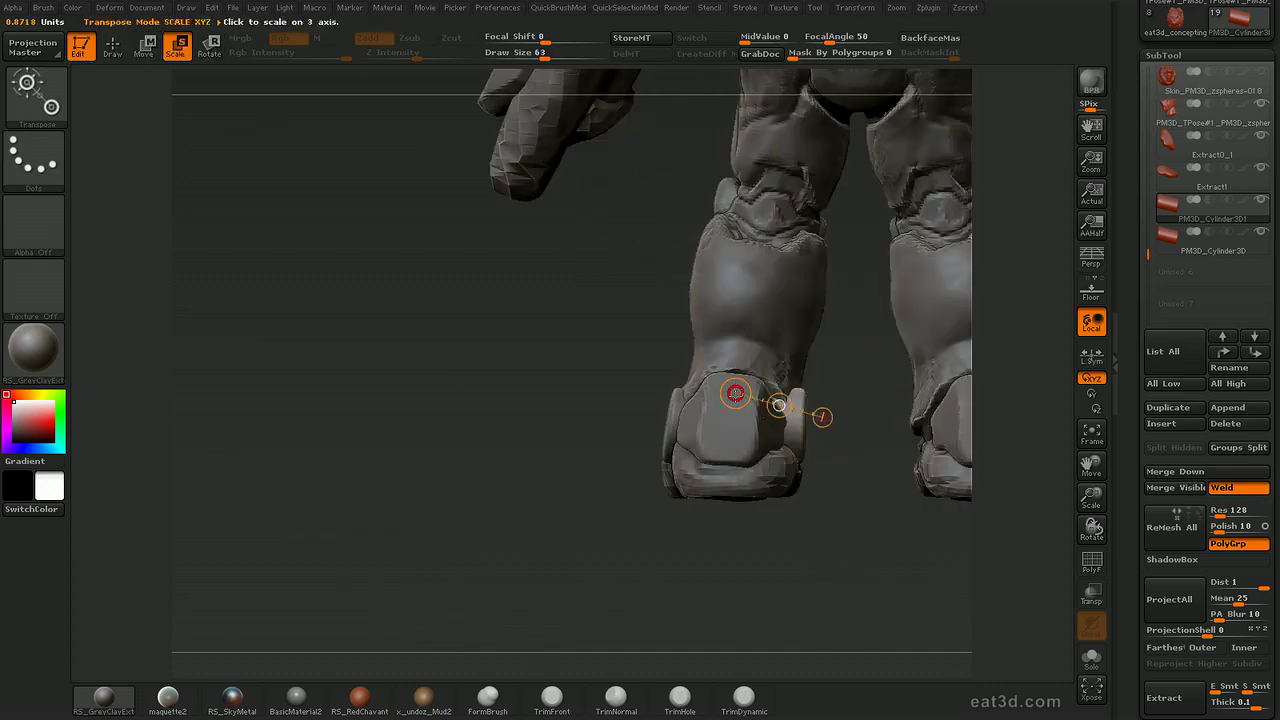
drag(858, 462, 827, 273)
Adjust the position and rotation of the inner and outer ankle cylinders to sit against the foot.
key(r)
key(w)
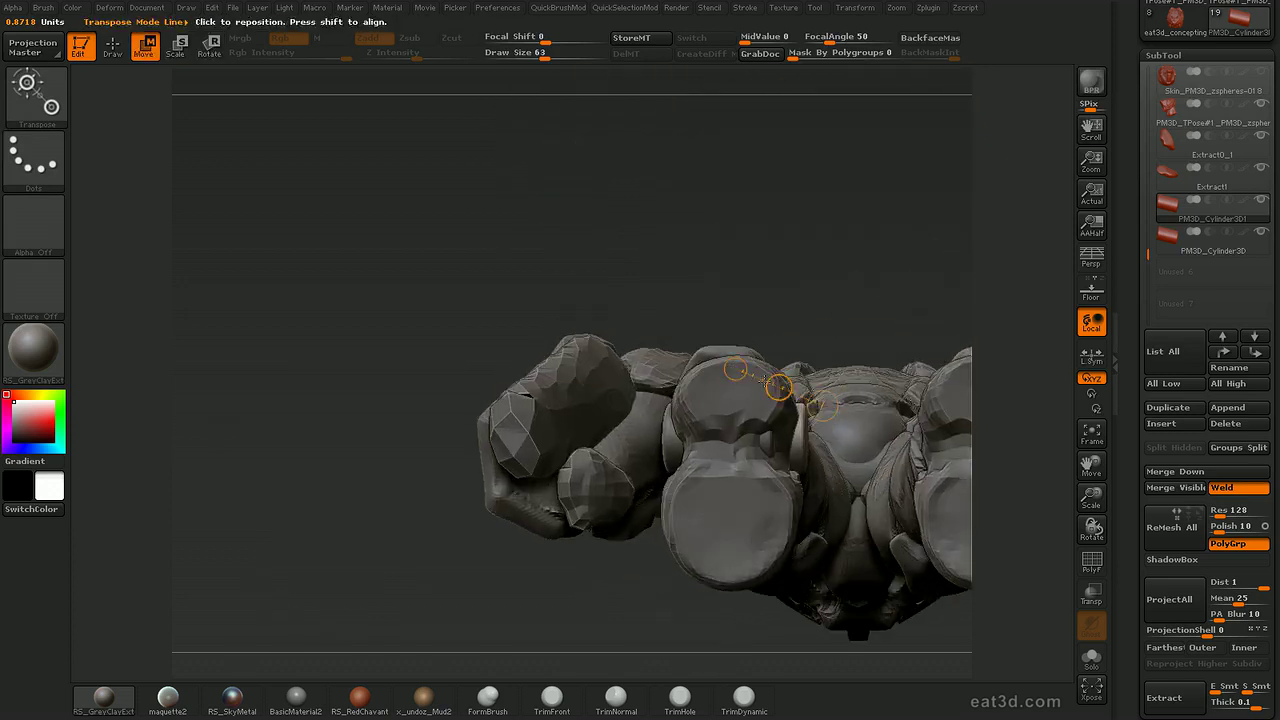
drag(834, 300, 785, 308)
alt+click(677, 450)
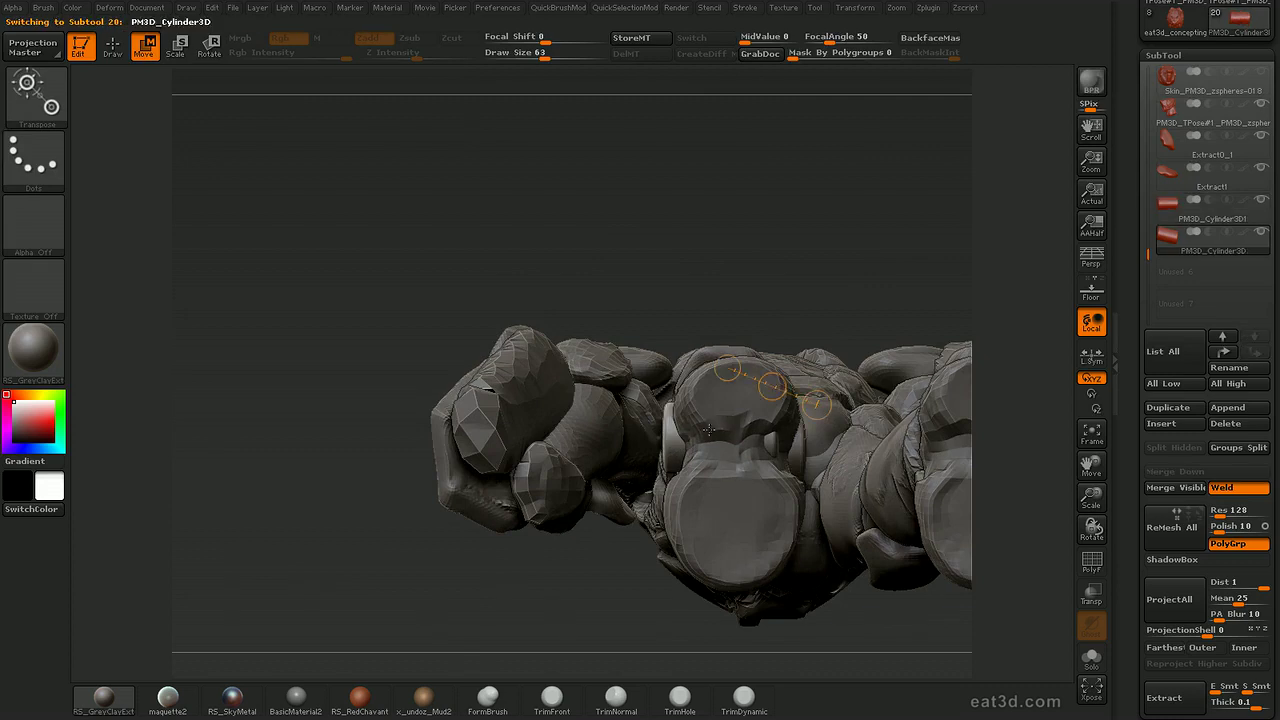
drag(914, 194, 822, 560)
drag(781, 347, 752, 331)
alt+click(799, 373)
key(r)
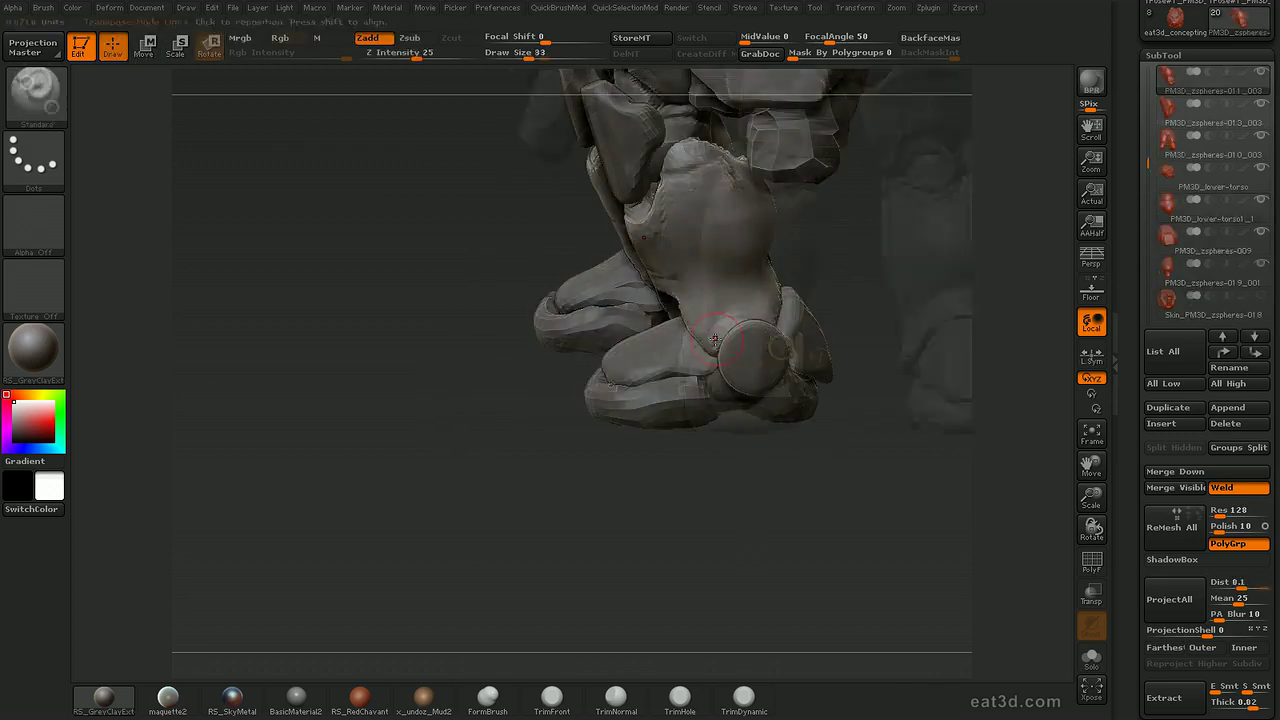
Carve a crease into the lower leg's bottom edge around the ankle disc with the Dam_Standard brush.
mouse_move(735, 322)
shift+mouse_down()
mouse_move(706, 343)
mouse_move(736, 321)
shift+mouse_up()
key(ctrl+z)
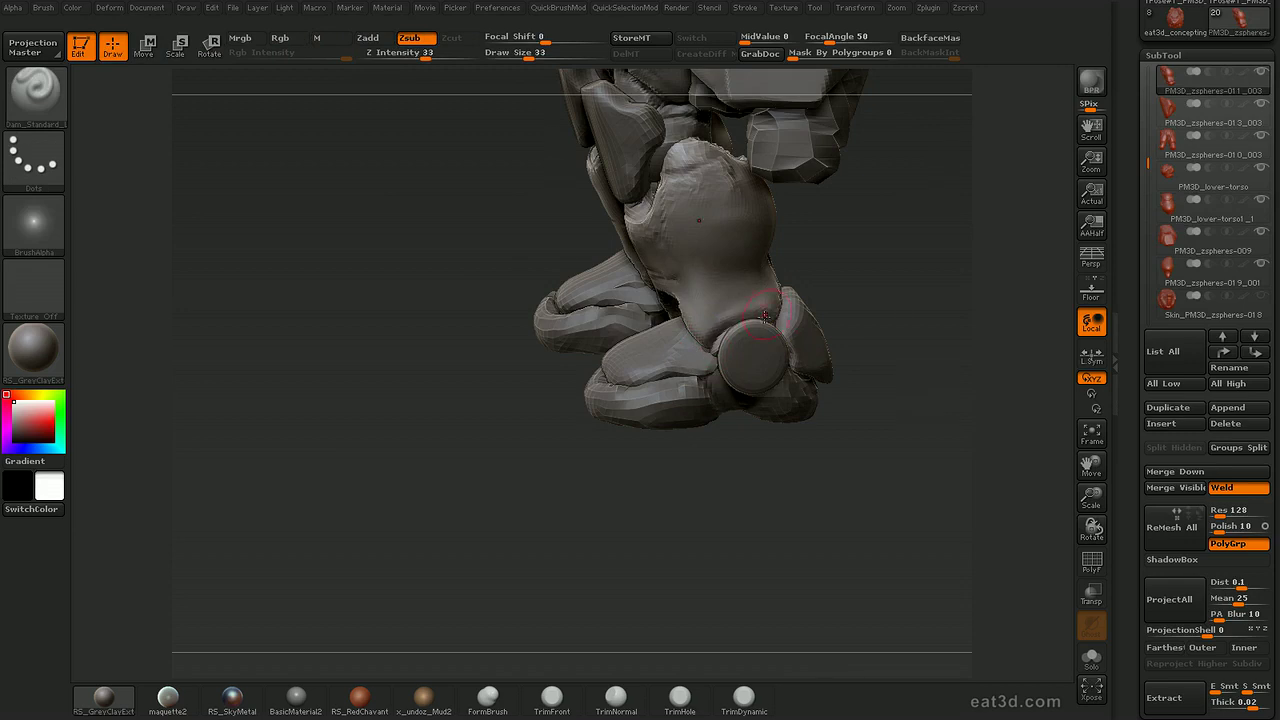
right_drag(941, 306, 900, 300)
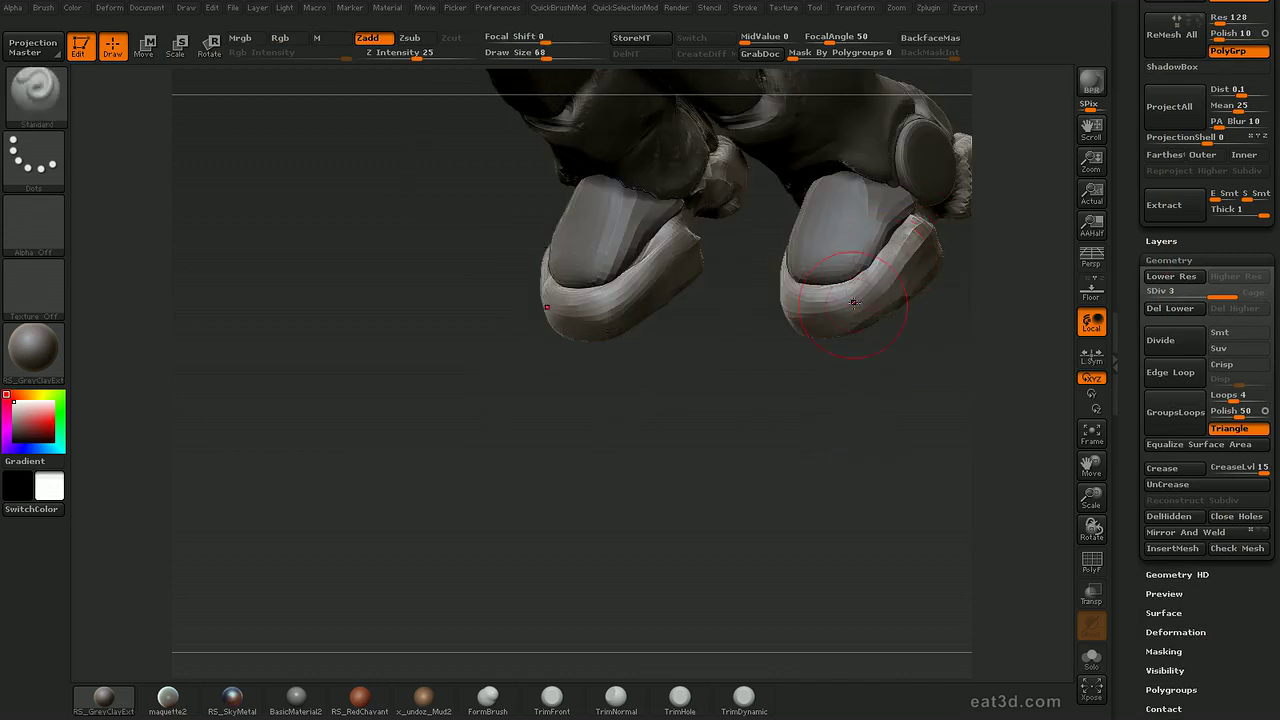
Define the toe rim around the toe caps on the feet with the Dam_Standard and ClayTubes brushes.
key(ctrl+1)
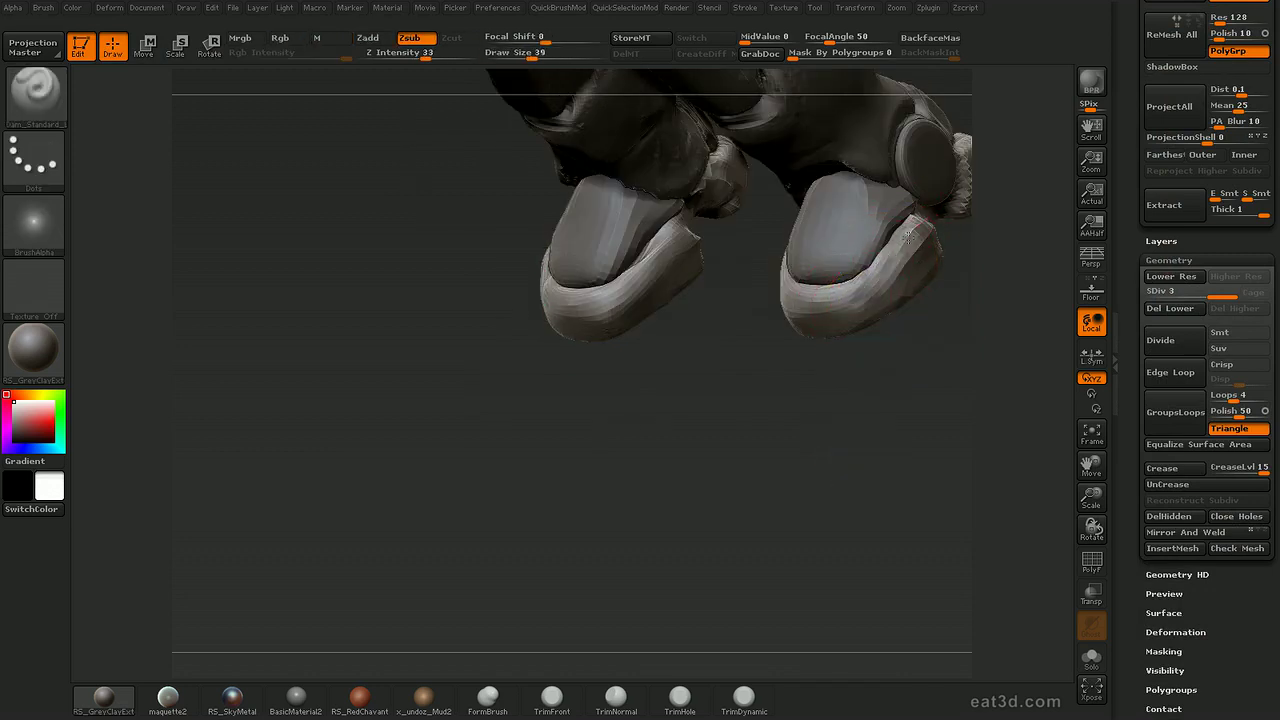
mouse_move(842, 303)
mouse_down()
mouse_move(853, 297)
mouse_move(796, 304)
mouse_up()
right_drag(796, 304, 866, 292)
key(ctrl+2)
drag(766, 270, 803, 290)
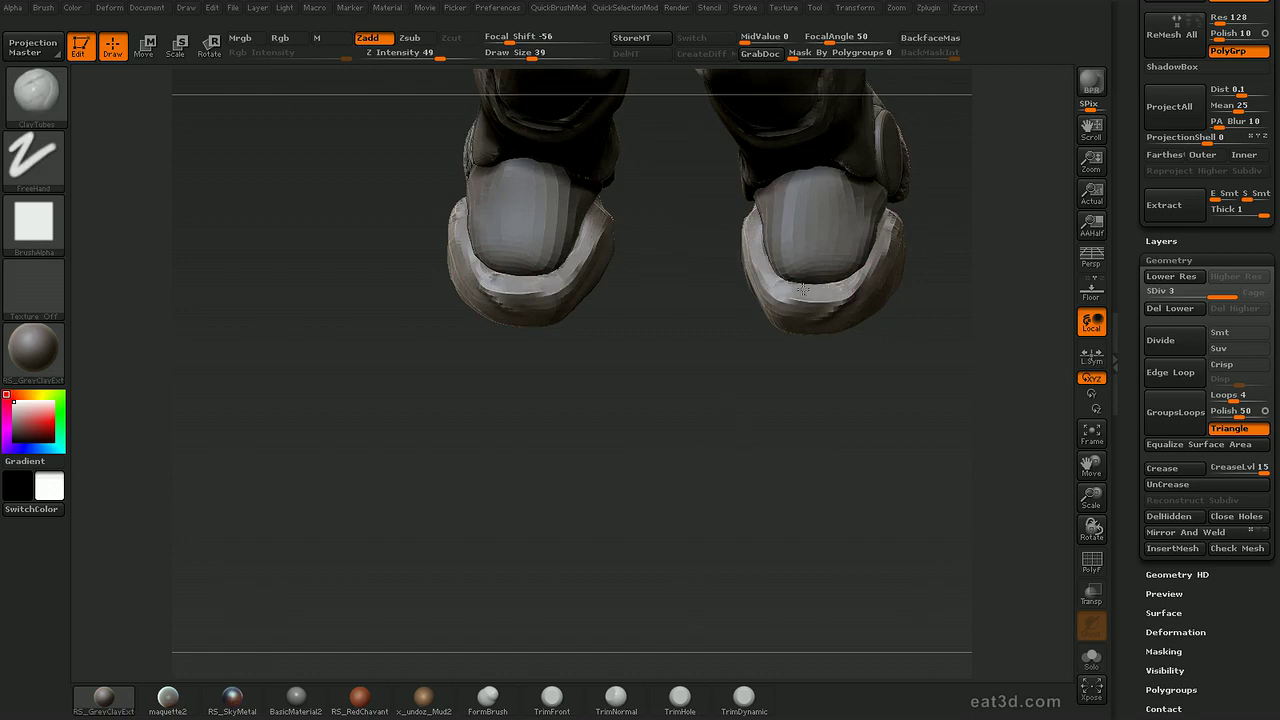
drag(930, 262, 964, 240)
Select the toe caps and carve a raised centre panel into them with the Dam_Standard brush.
alt+click(836, 214)
mouse_move(933, 193)
mouse_down()
mouse_move(952, 196)
mouse_move(880, 163)
mouse_move(956, 159)
mouse_move(901, 210)
mouse_up()
key(ctrl+1)
mouse_move(972, 171)
right_down()
mouse_move(974, 189)
mouse_move(828, 258)
mouse_move(872, 229)
right_up()
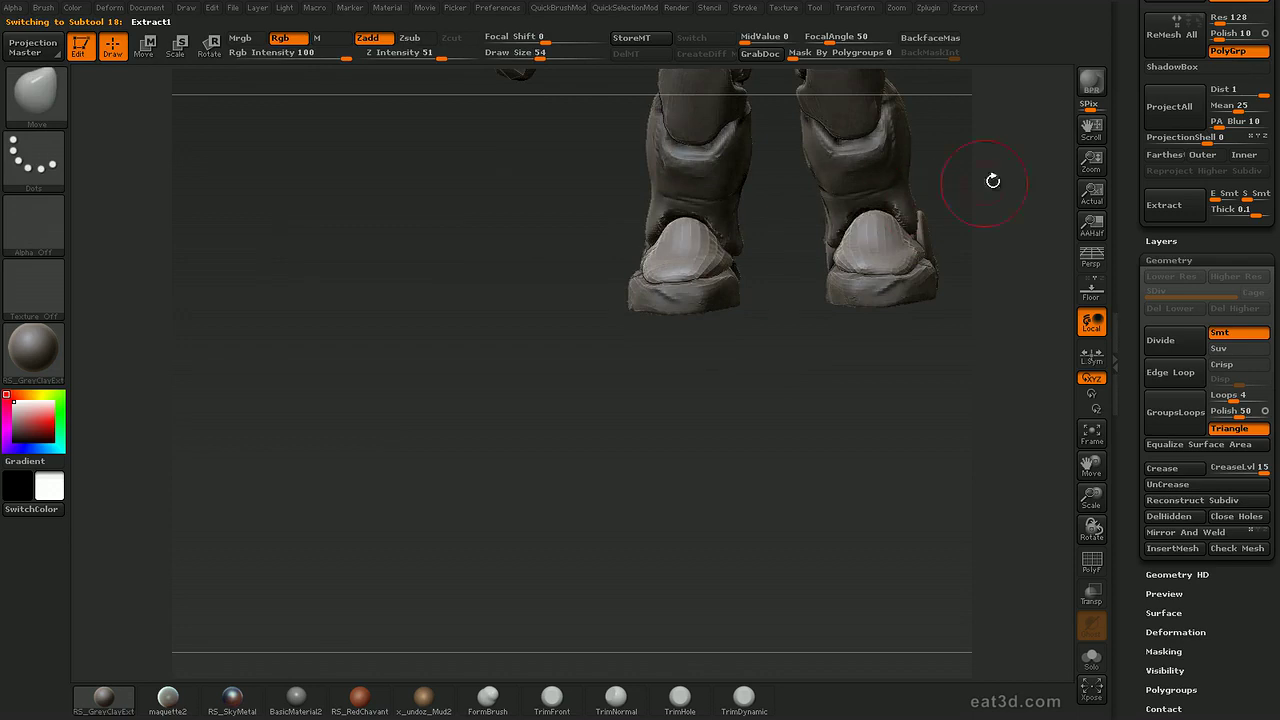
right_drag(949, 194, 860, 236)
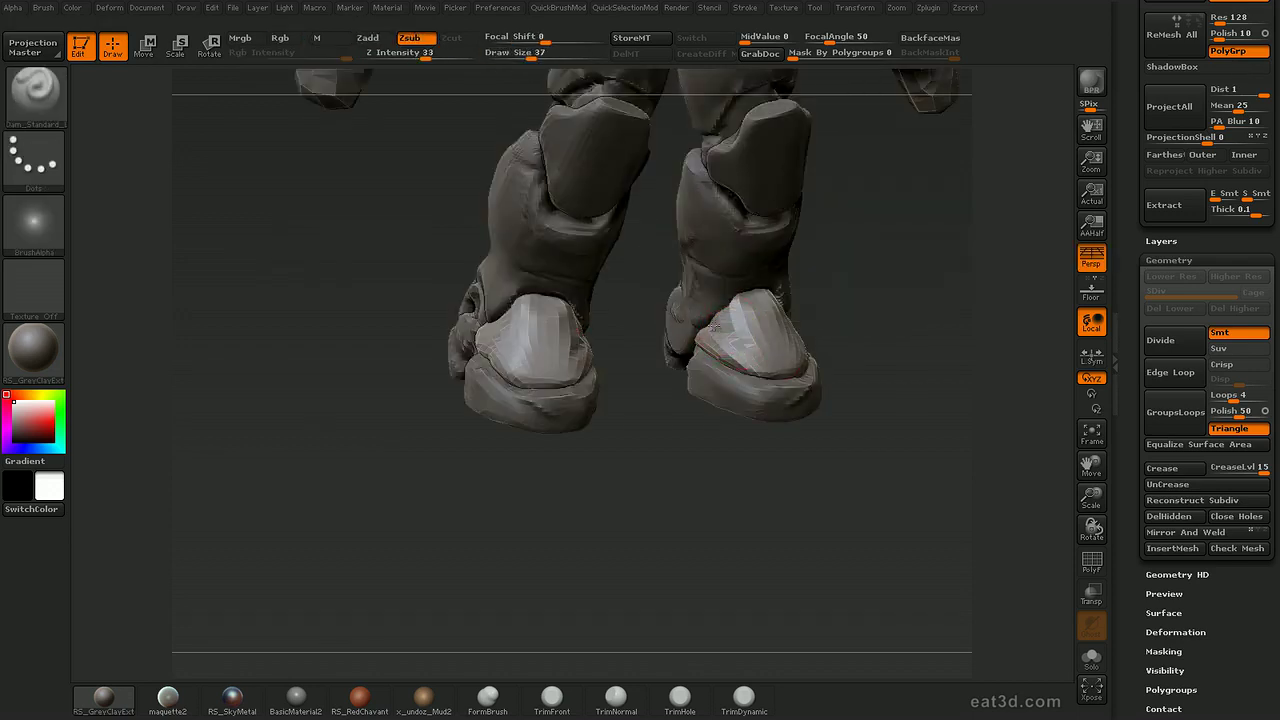
right_drag(760, 351, 833, 290)
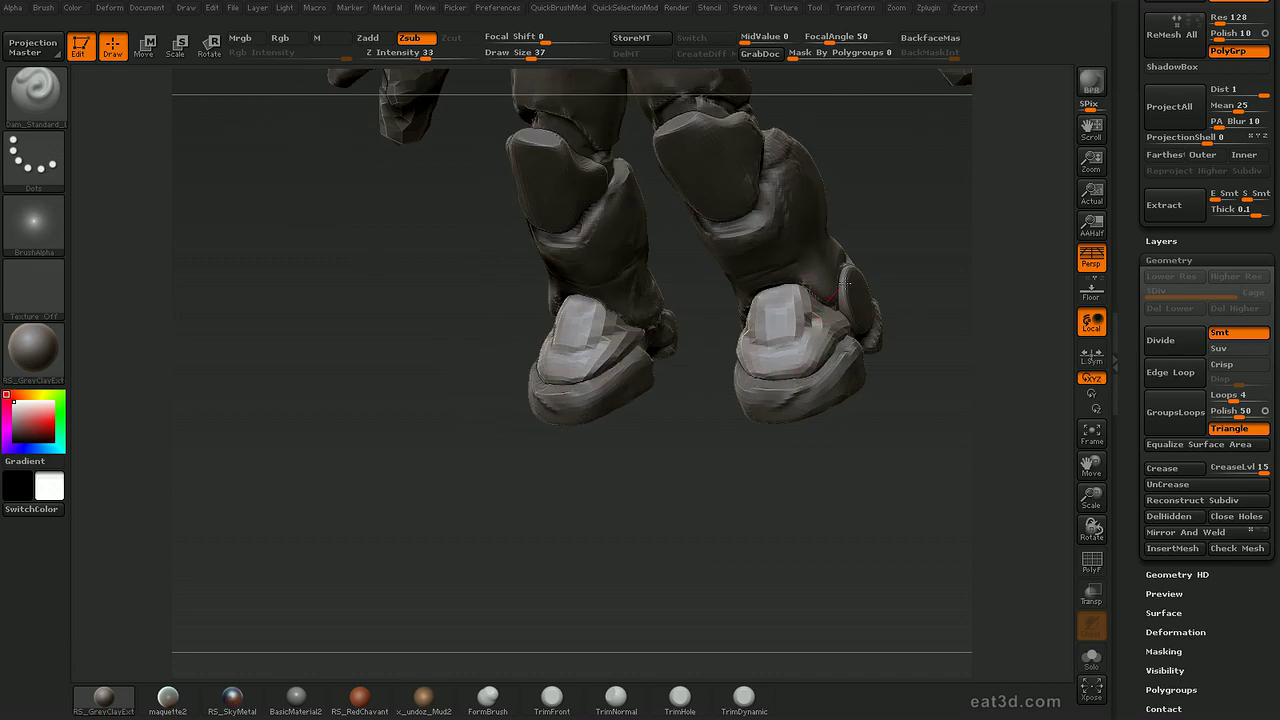
Turn off subdivision smoothing for the toe caps and divide them to SDiv 2.
scroll(1128, 478, down, 4)
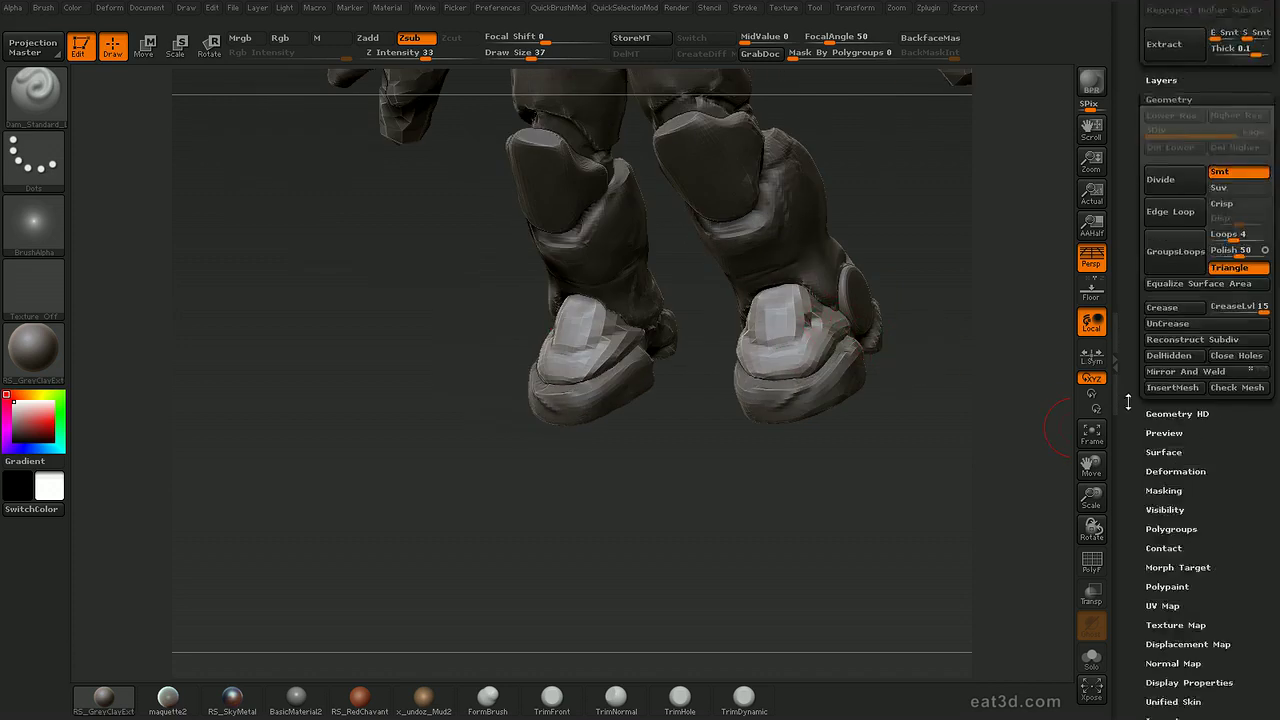
click(1180, 403)
click(1180, 403)
click(1236, 163)
key(ctrl+d)
Sculpt layered, stepped plates around the toe caps' centre panel with the Dam_Standard, ClayTubes and Standard brushes.
shift+drag(923, 440, 930, 558)
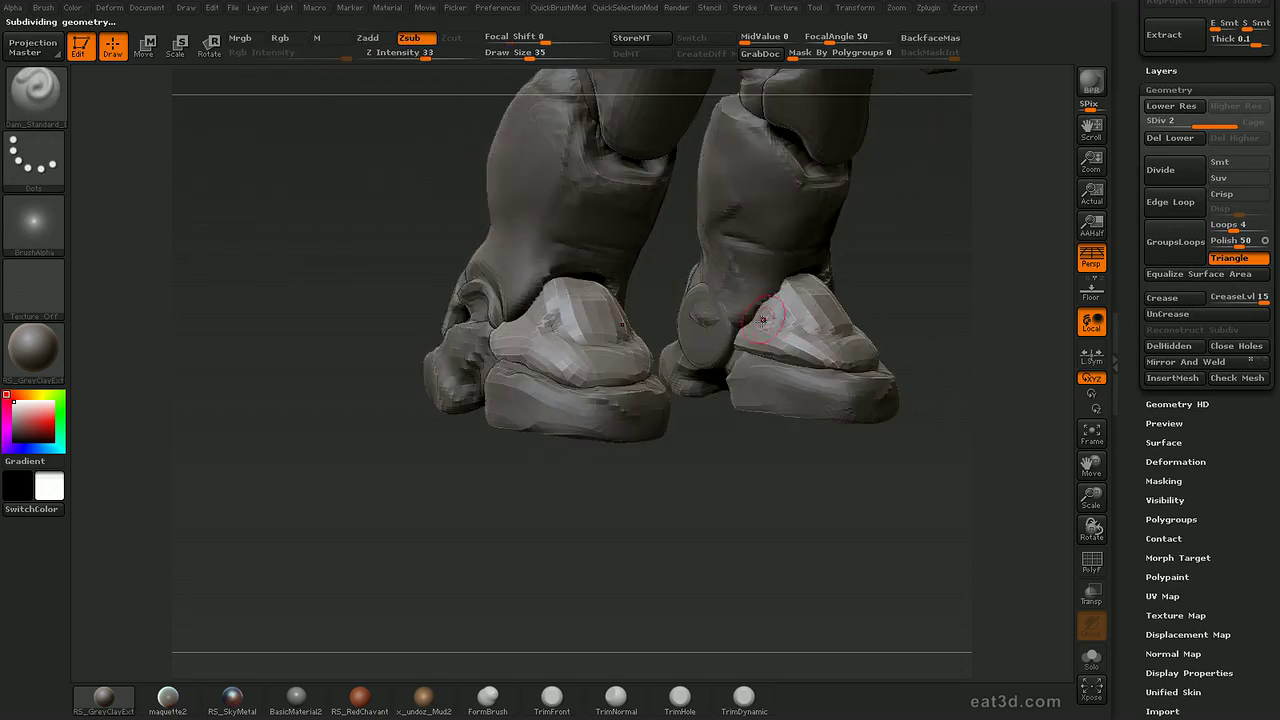
right_drag(808, 328, 839, 343)
mouse_move(945, 222)
right_down()
mouse_move(794, 330)
mouse_move(780, 360)
right_up()
key(b)
key(c)
key(t)
key(b)
key(s)
key(t)
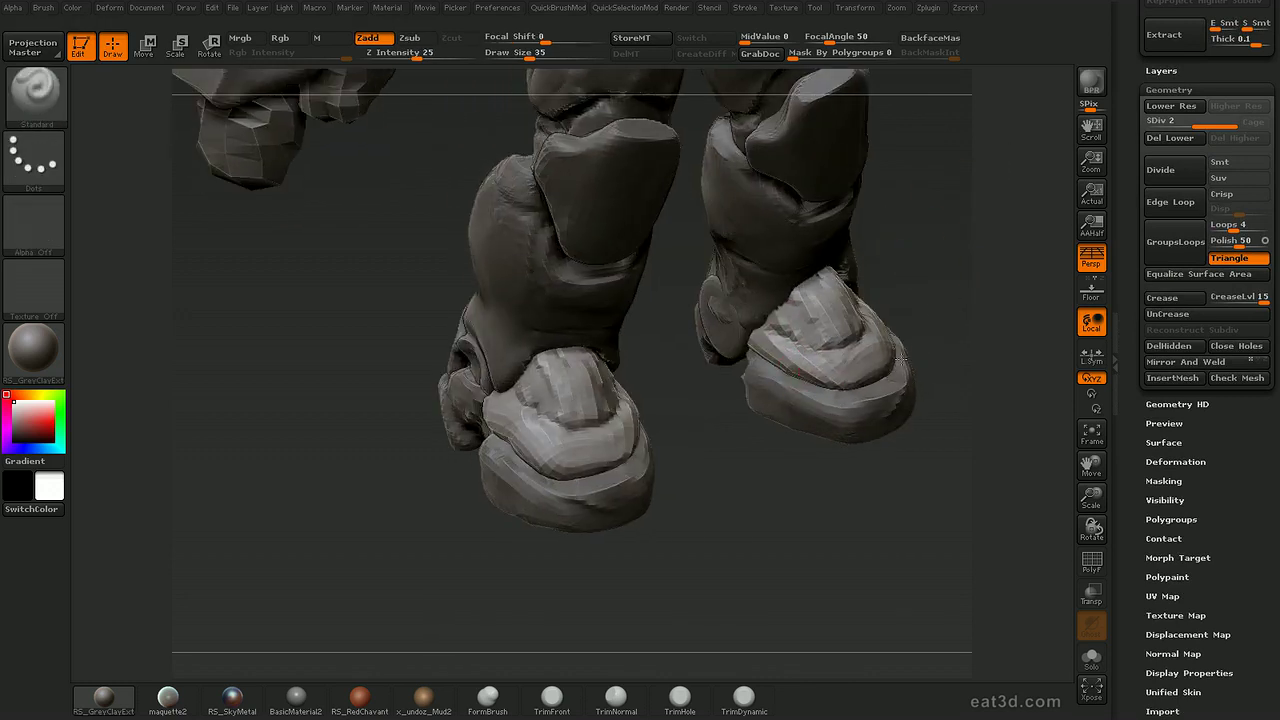
mouse_move(959, 318)
mouse_down()
mouse_move(955, 348)
mouse_move(1006, 366)
mouse_up()
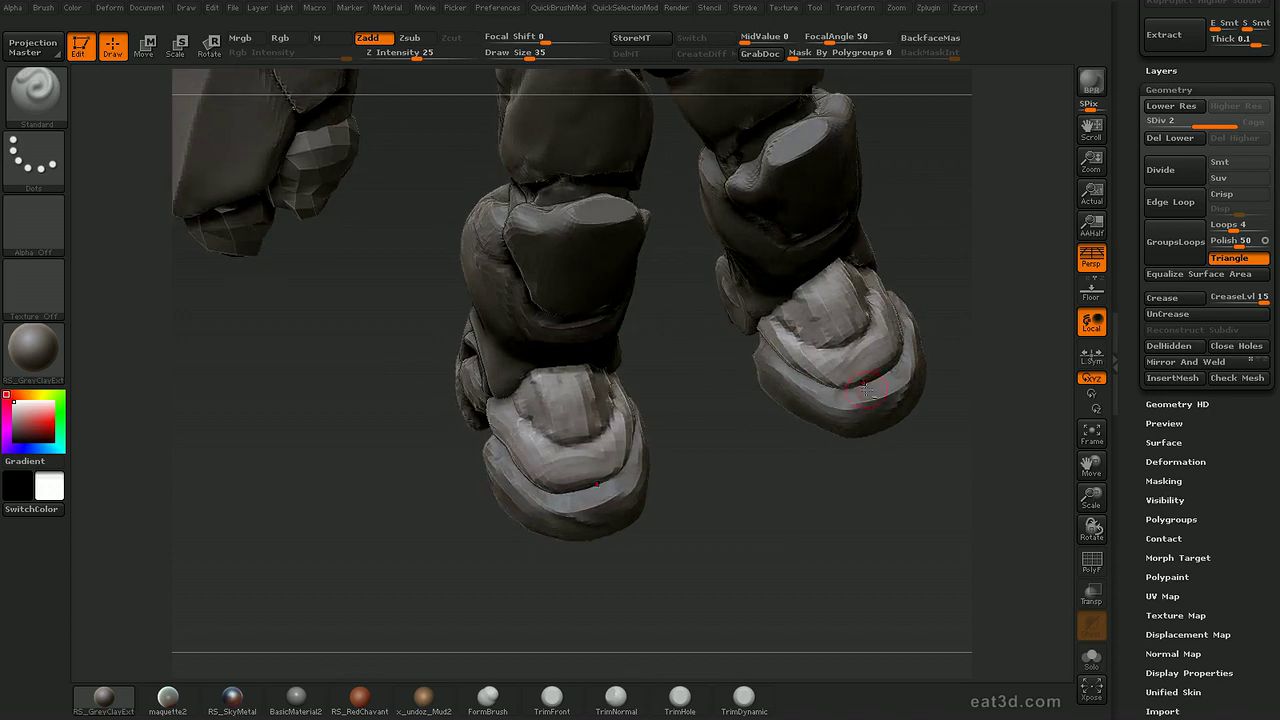
Select the feet and adjust the toe rim beneath the toe caps with the Move brush.
alt+click(882, 384)
key(b)
key(m)
key(v)
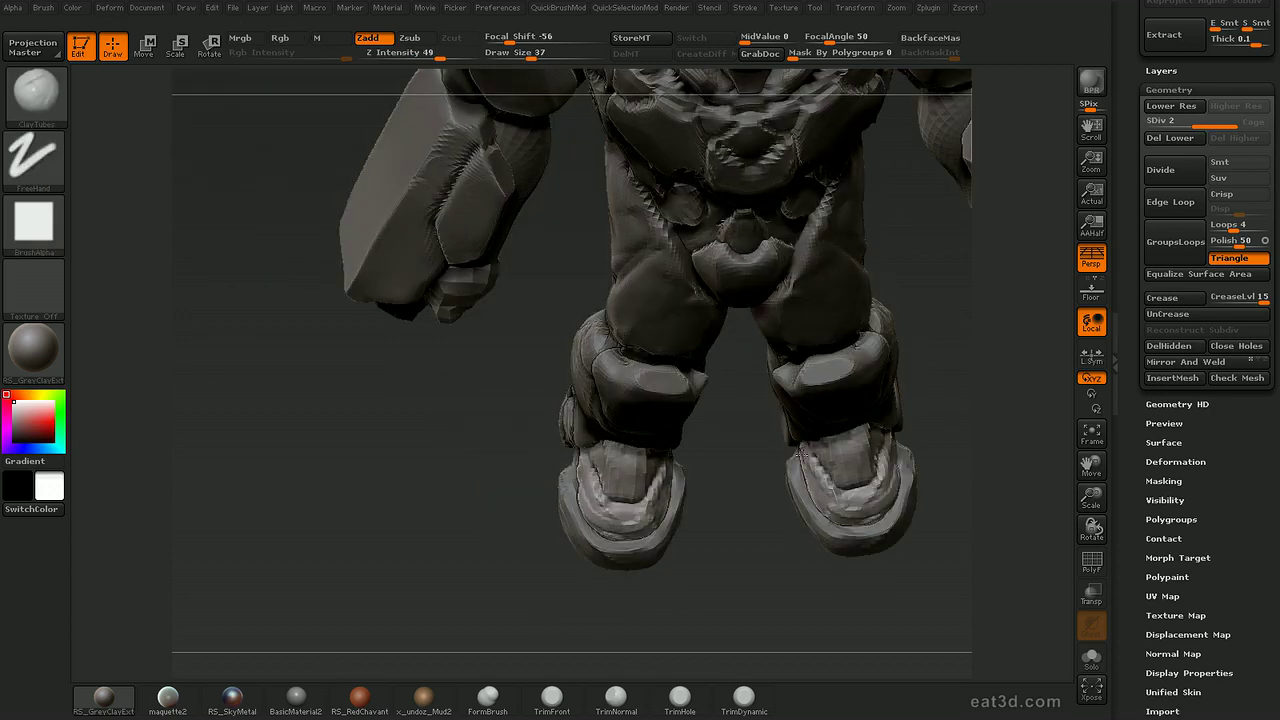
Build up the bands beside the toe caps' centre panel with ClayTubes and adjust the caps' profile with the Move brush.
drag(818, 470, 885, 498)
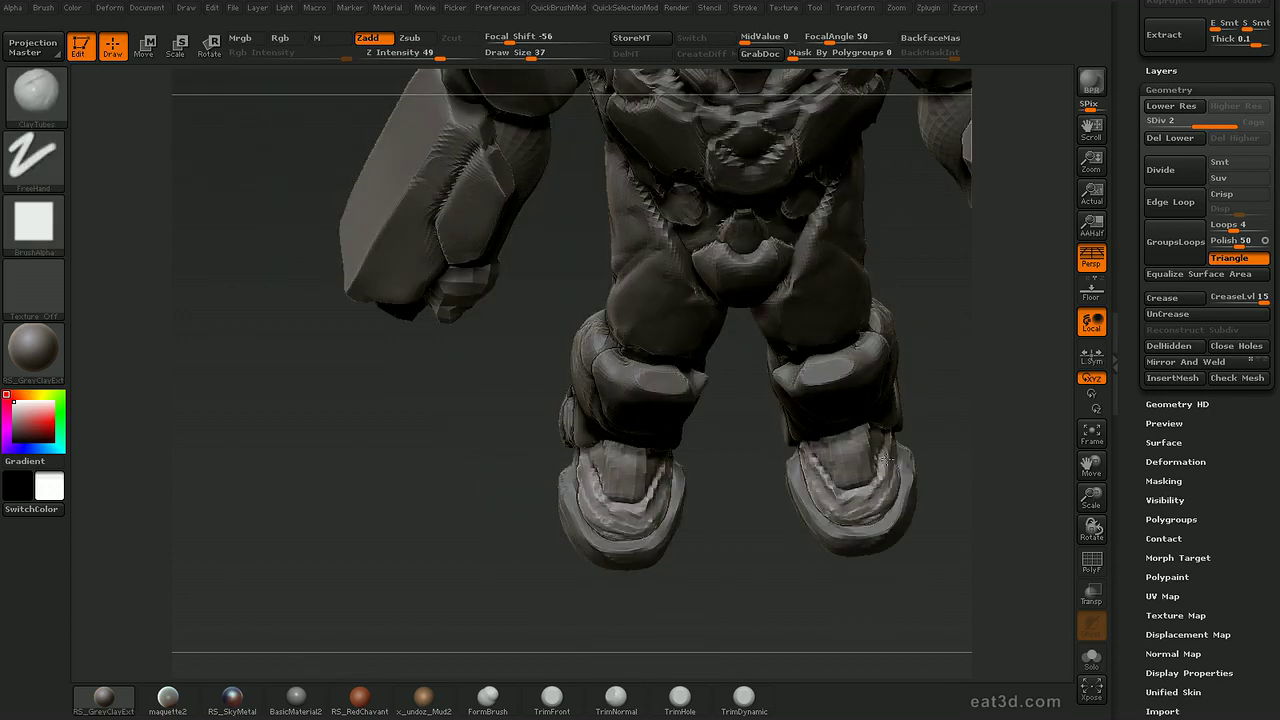
alt+drag(938, 458, 914, 423)
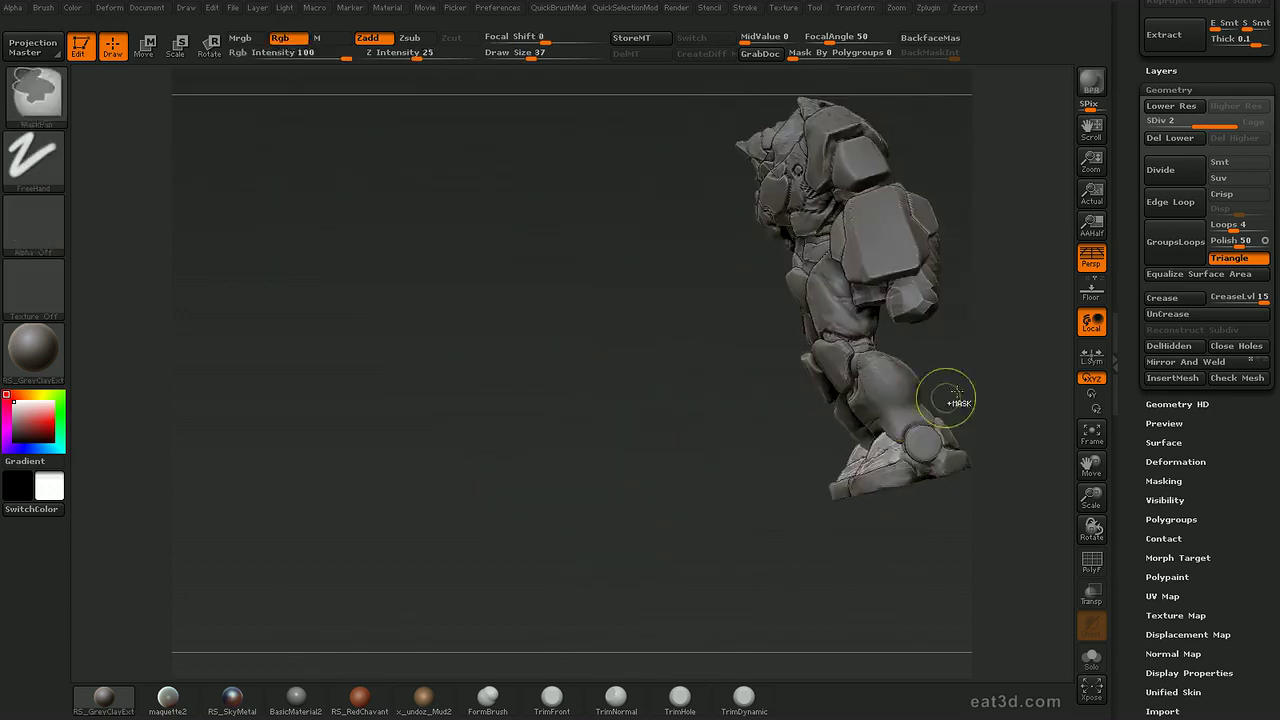
drag(1005, 374, 1015, 406)
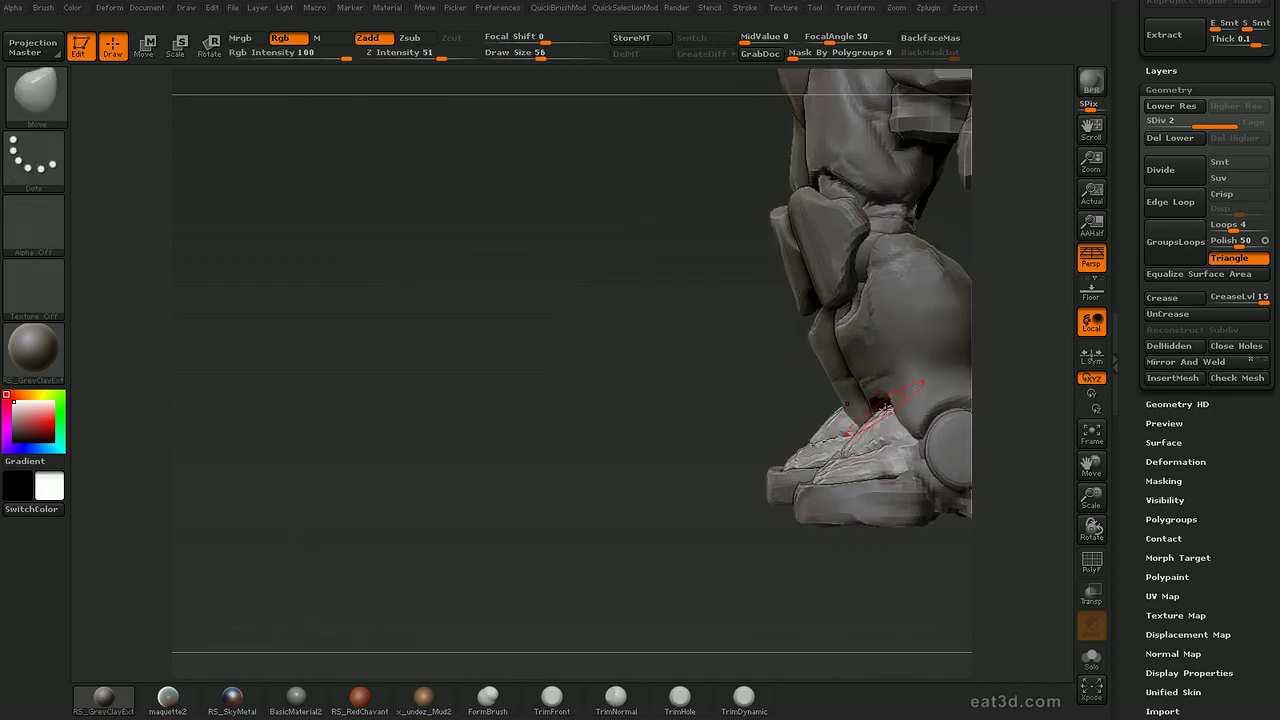
Sculpt the edges of the toe caps' centre panel with the Standard brush at a draw size of about 28.
drag(1000, 342, 1085, 334)
key(b)
key(s)
key(t)
key(s)
drag(938, 431, 924, 431)
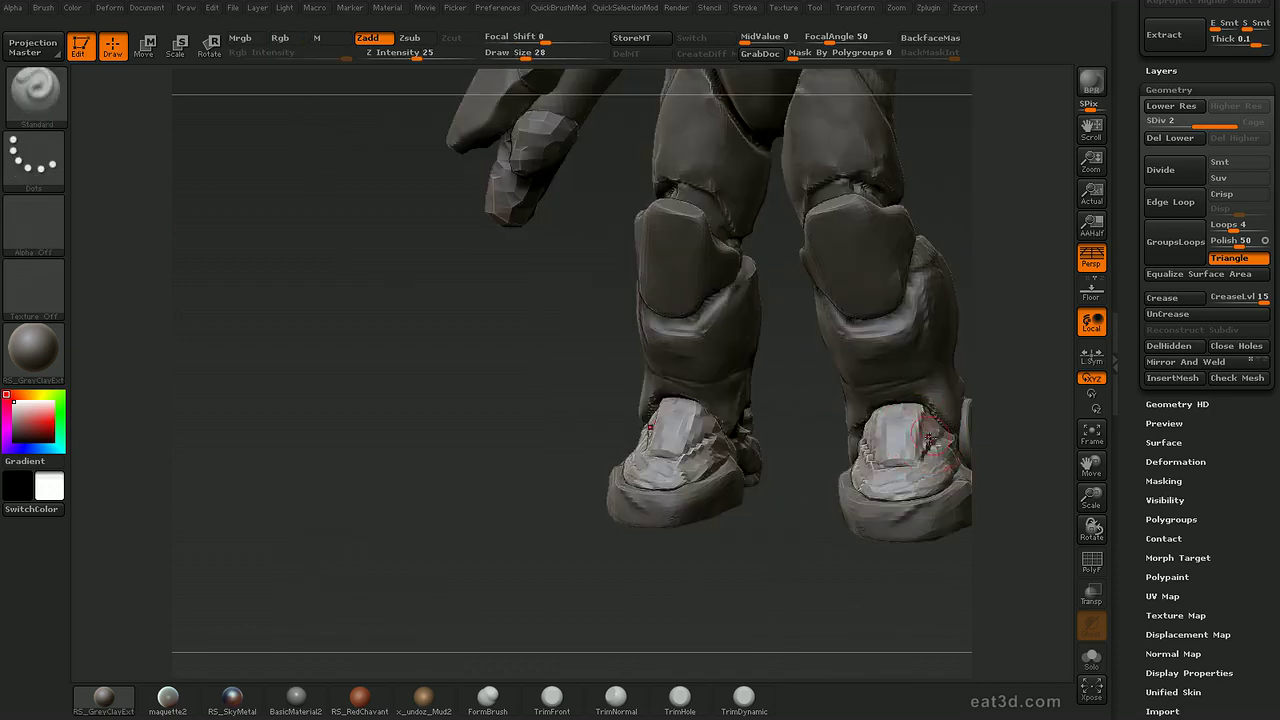
Cut sharper grooves between the toe caps' plates with the Dam_Standard brush.
key(b)
key(d)
key(s)
right_drag(1018, 350, 862, 438)
alt+drag(1006, 390, 866, 438)
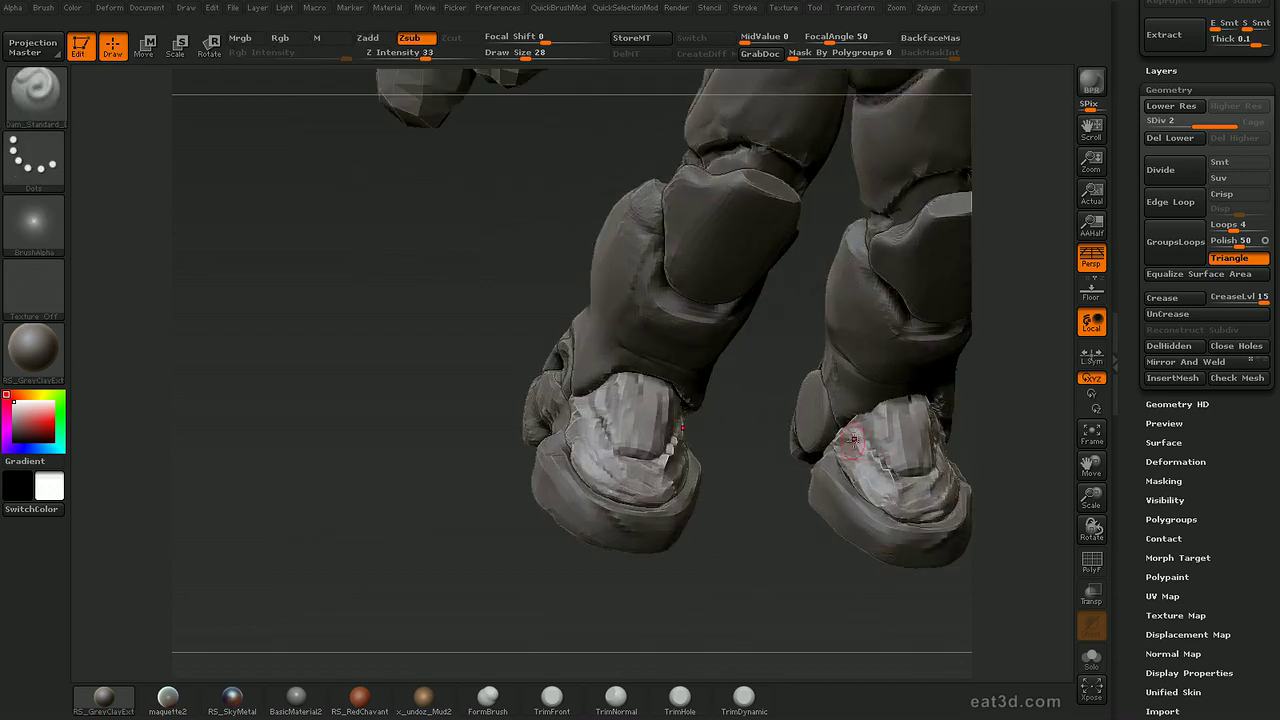
Build up the front band of the toe caps with the ClayTubes brush.
key(b)
key(c)
key(t)
drag(868, 479, 922, 498)
alt+drag(980, 450, 989, 424)
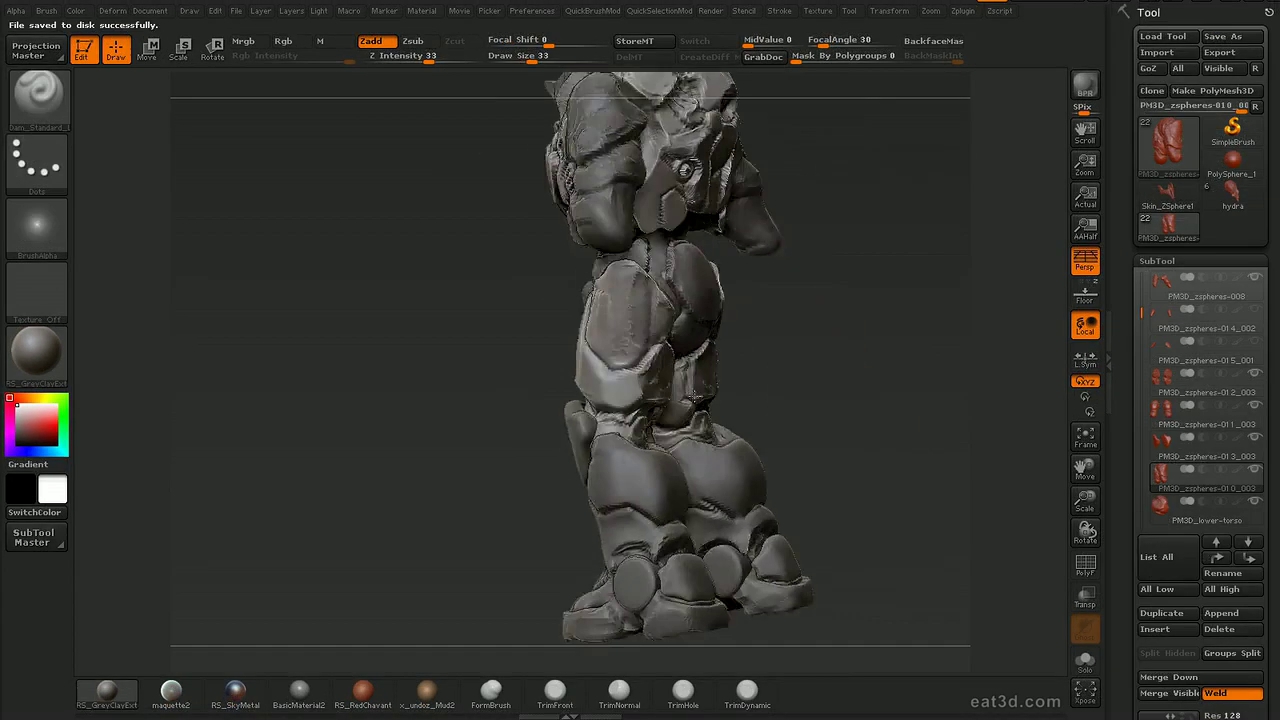
Build up the rear surface of the thigh armor plates with the ClayTubes brush at a draw size of 33.
mouse_move(790, 261)
right_down()
mouse_move(937, 286)
mouse_move(694, 358)
right_up()
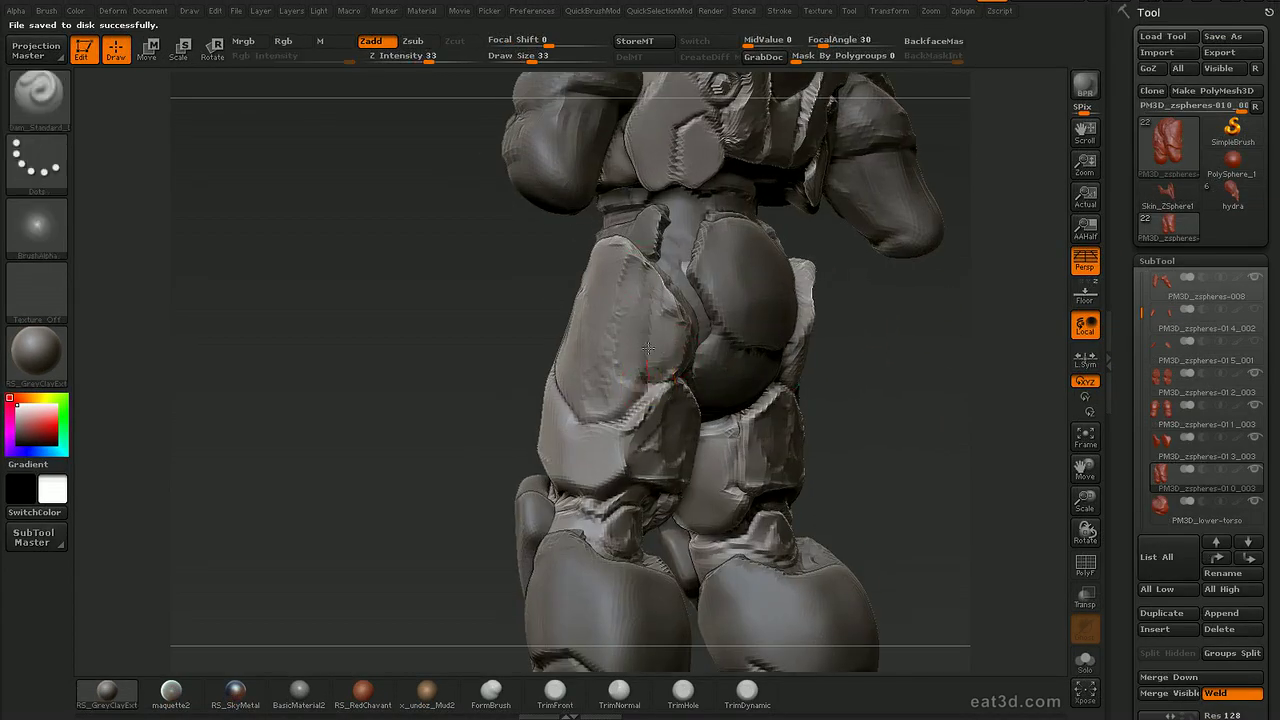
right_drag(923, 333, 634, 380)
key(b)
key(c)
key(t)
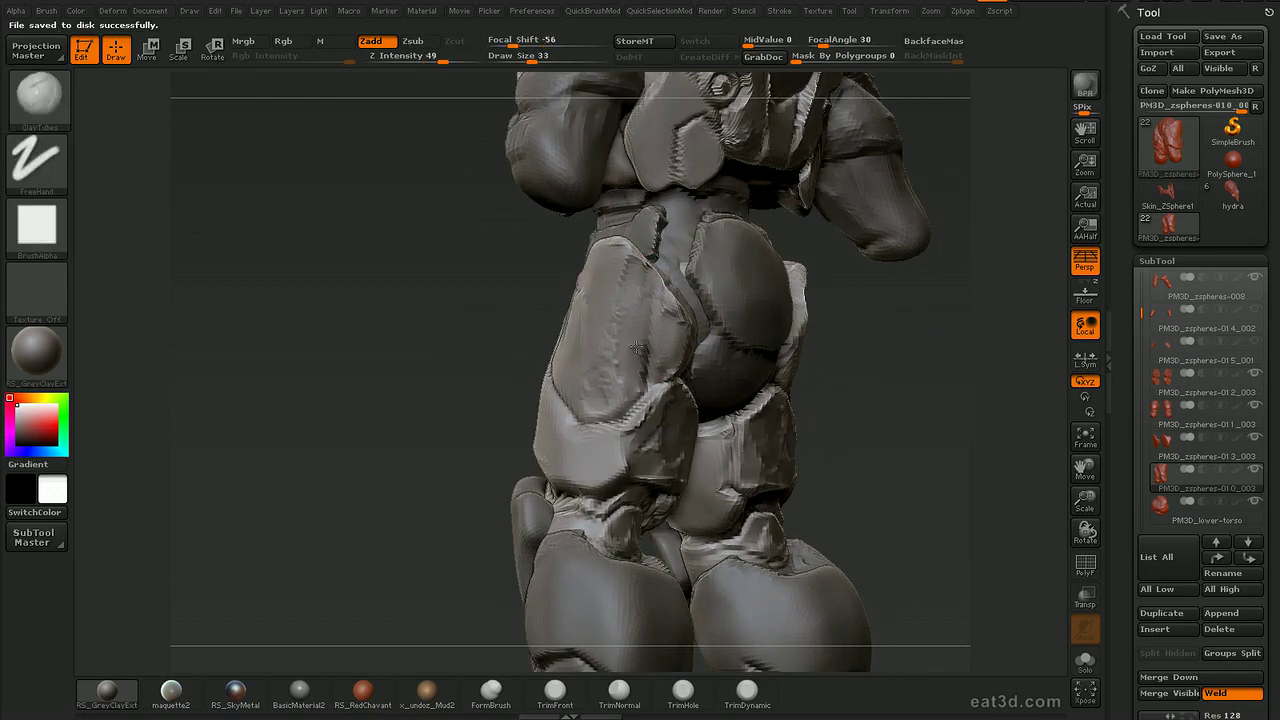
drag(917, 345, 750, 343)
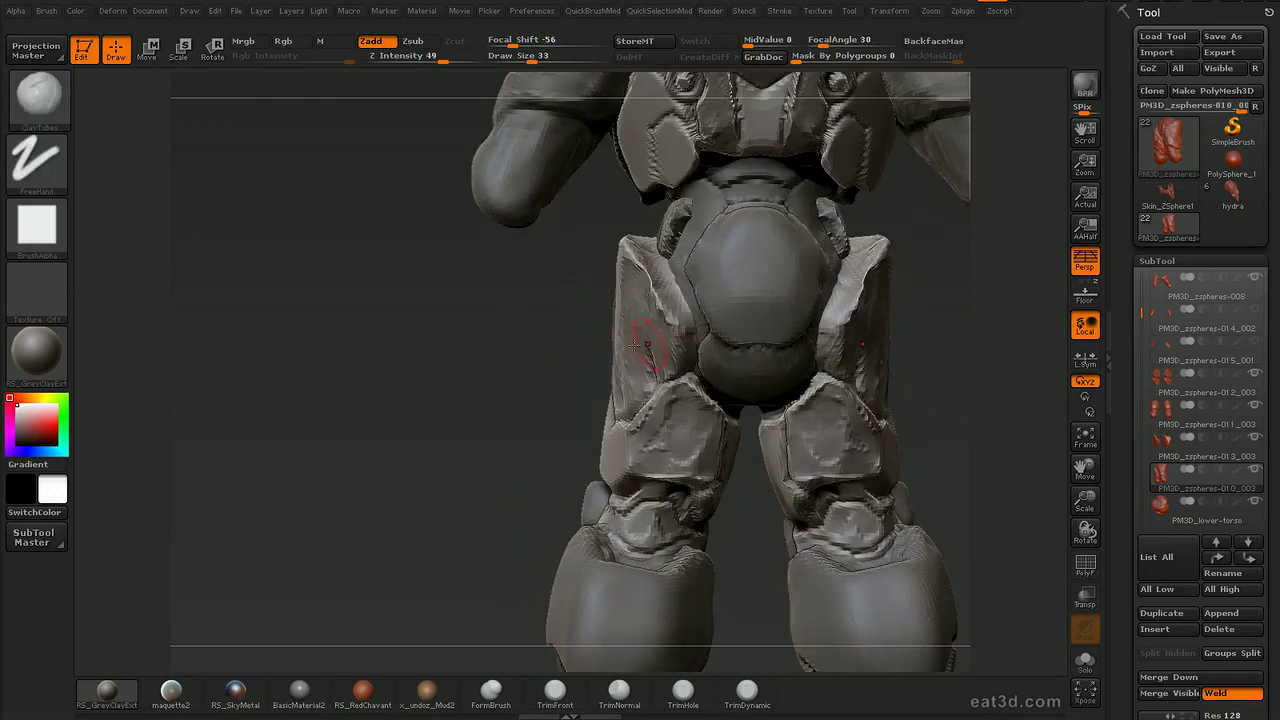
drag(905, 358, 964, 370)
Flatten the rear thigh plates with the hPolish brush and smooth their rough transitions.
right_drag(964, 370, 661, 344)
key(b)
key(h)
key(p)
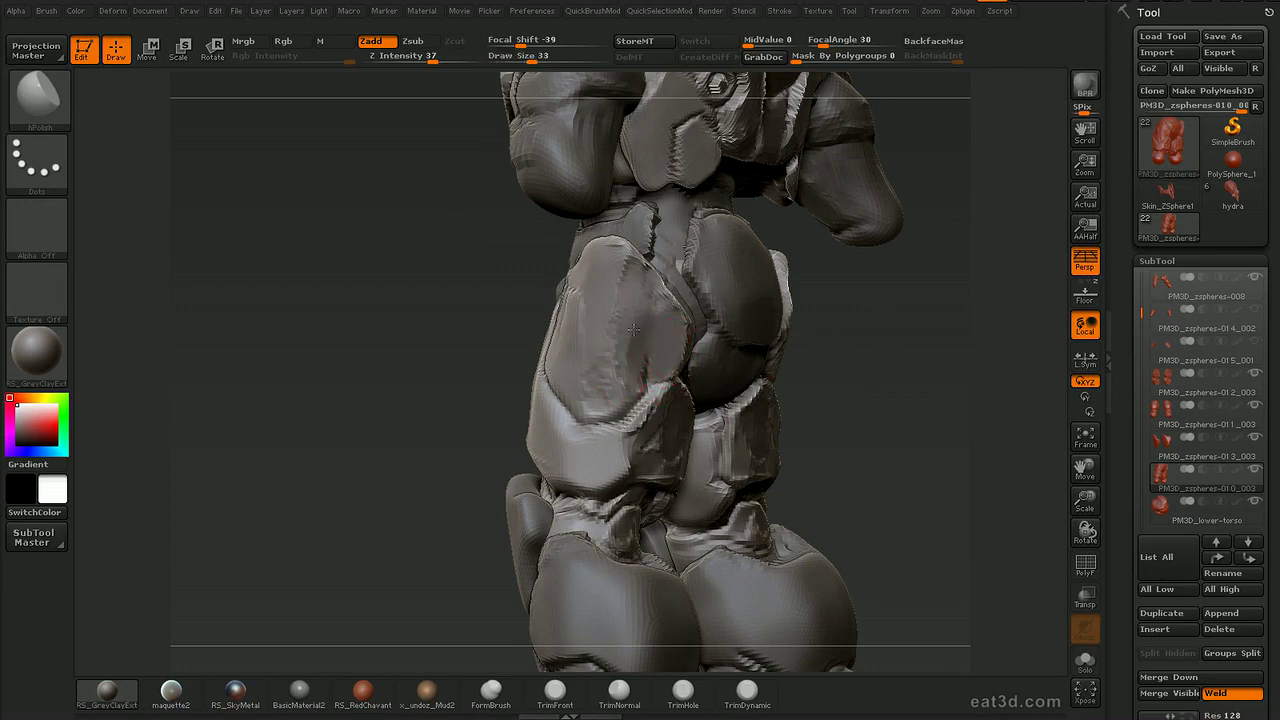
key(shift)
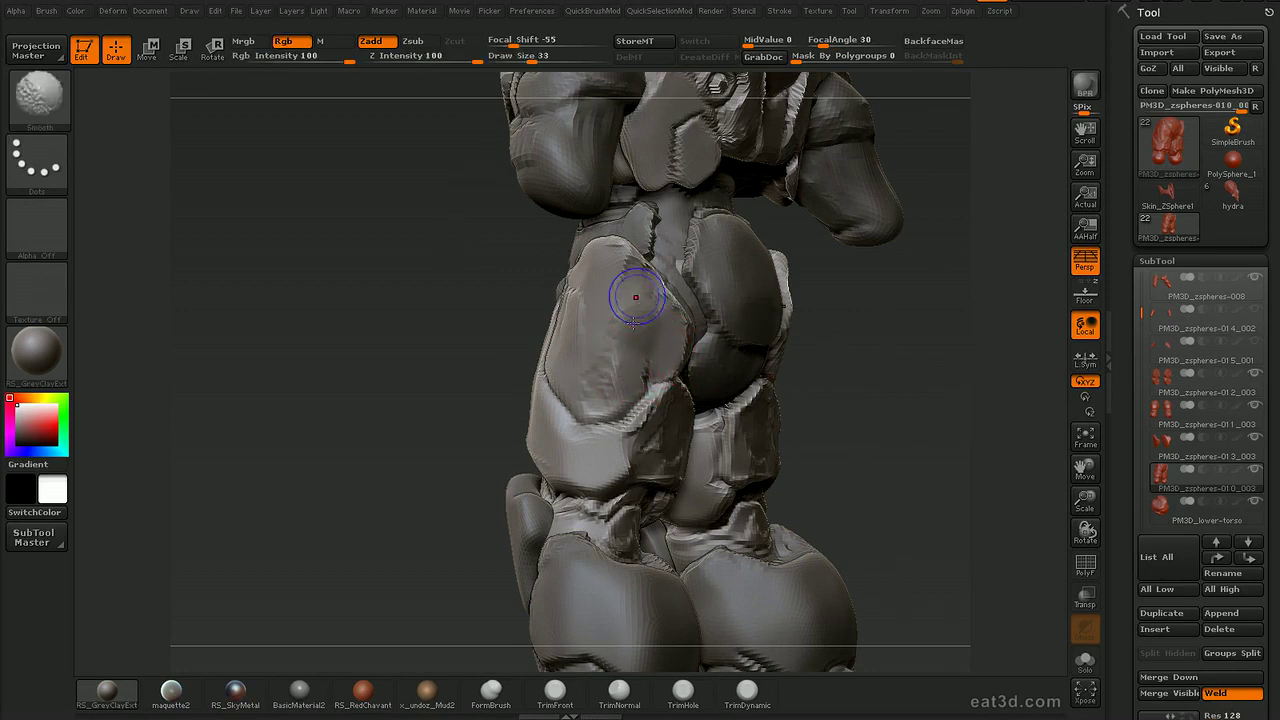
mouse_move(900, 350)
mouse_down()
mouse_move(931, 274)
mouse_move(809, 323)
mouse_move(815, 390)
mouse_up()
Reshape the upper edge of the thigh plates with the Move Elastic and Move brushes at a draw size of 27.
key(b)
key(m)
key(e)
key(shift)
key(bracketleft)
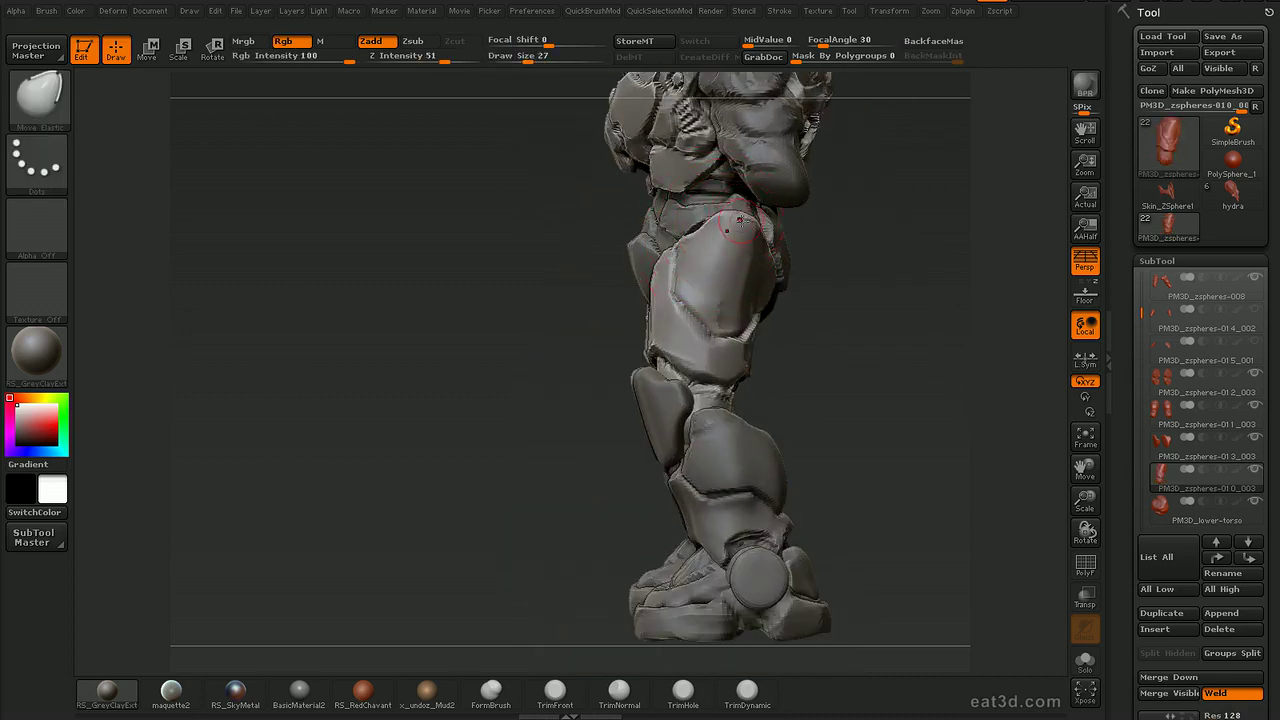
key(b)
key(m)
key(v)
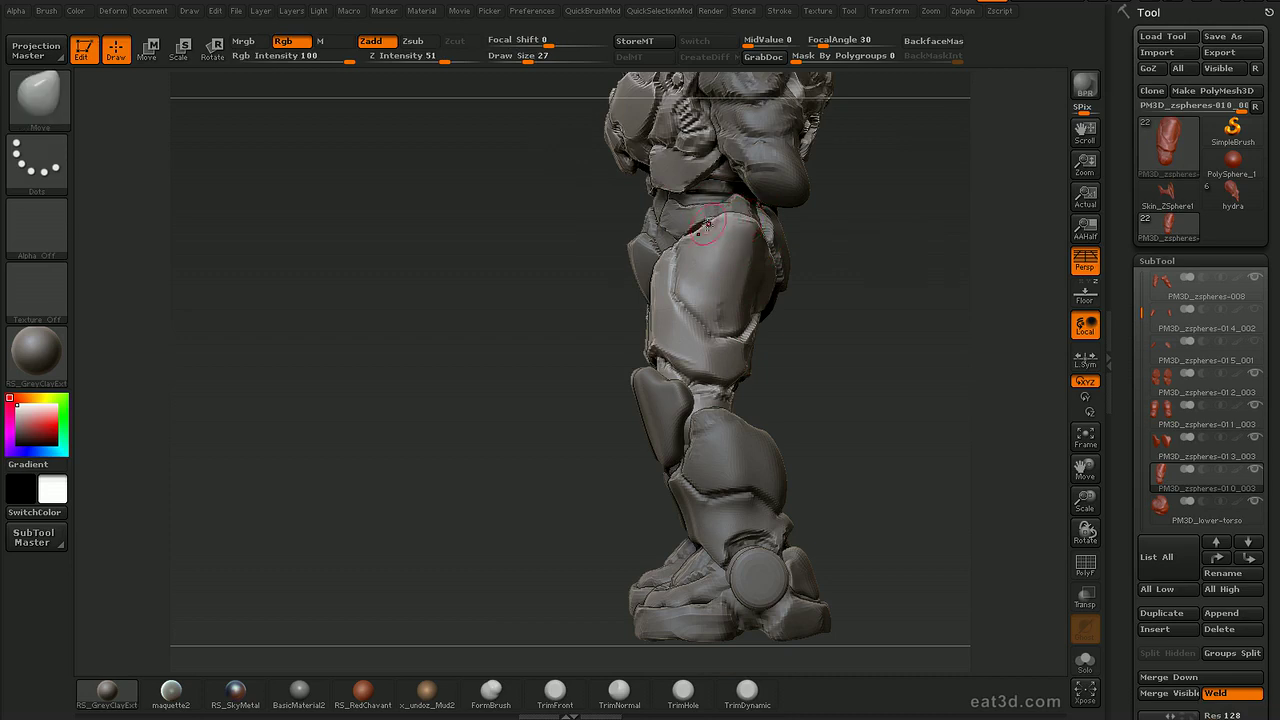
right_drag(695, 234, 744, 248)
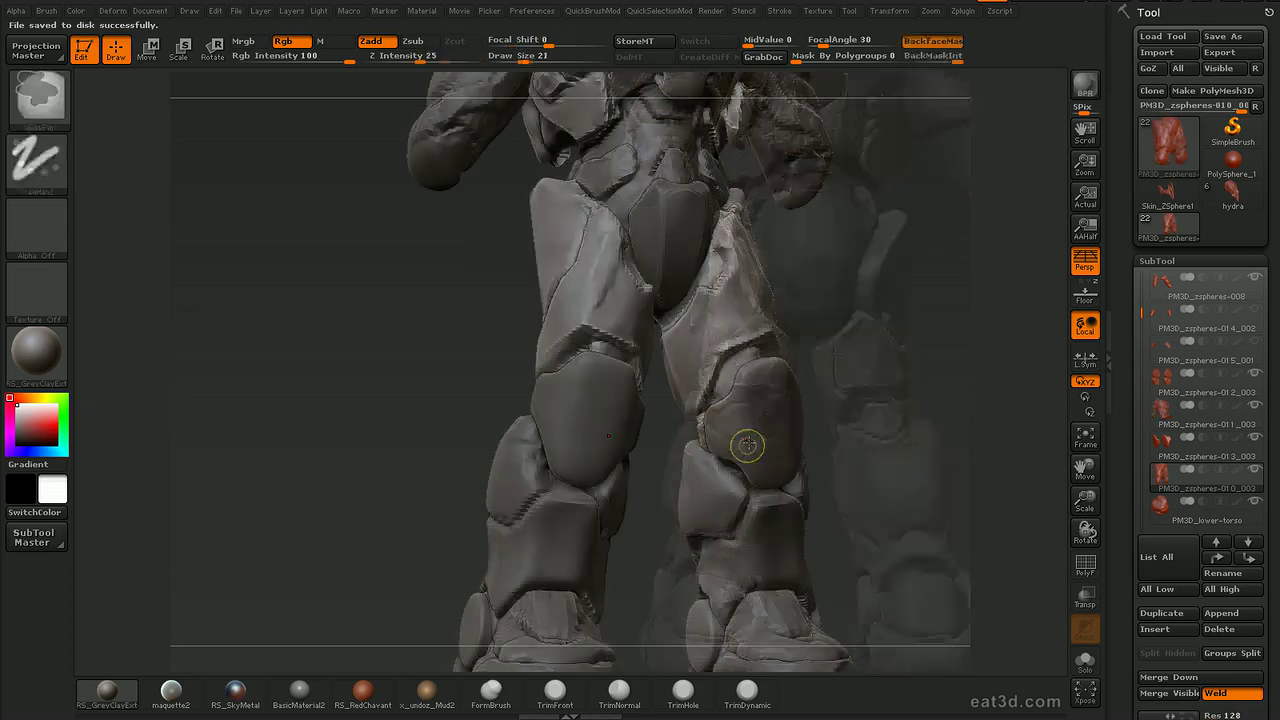
On the knee cap subtool, cut grooves outlining the side panels with the Dam_Standard brush at a draw size of 24.
key(s)
alt+click(741, 457)
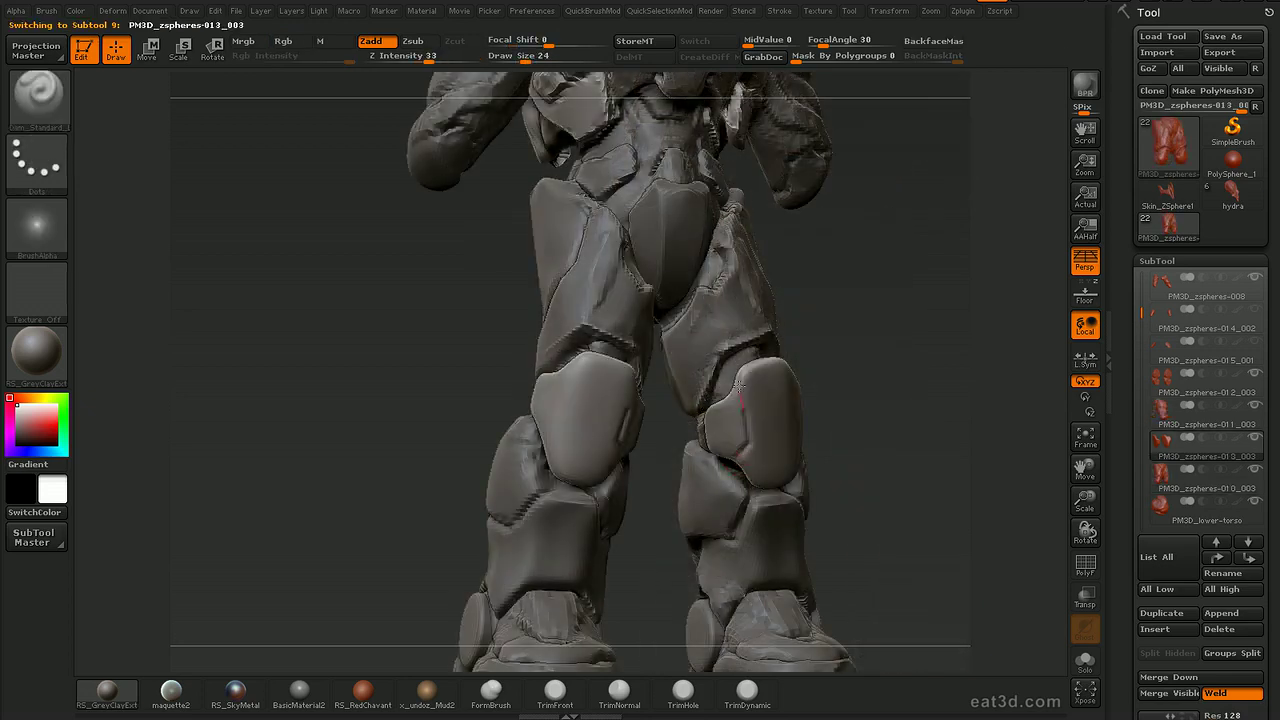
right_drag(703, 369, 811, 383)
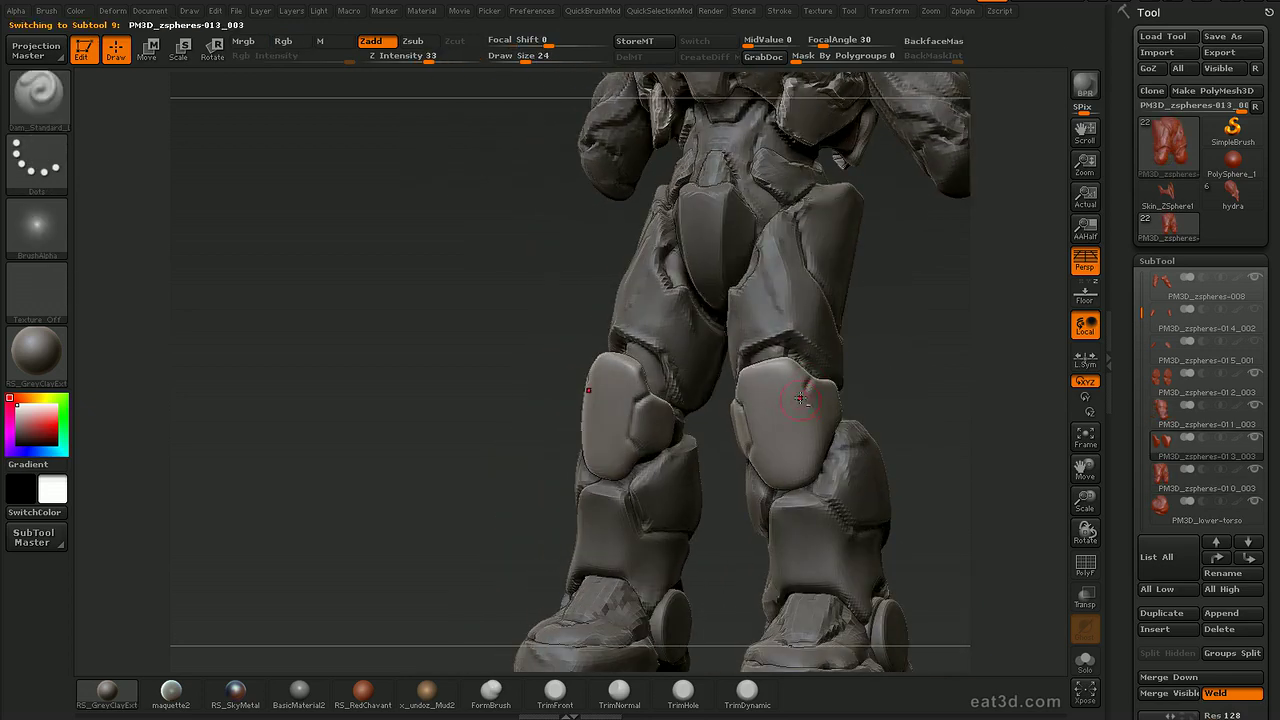
mouse_move(924, 466)
mouse_down()
mouse_move(967, 412)
mouse_move(931, 406)
mouse_move(915, 450)
mouse_up()
Mask the knee caps' side panels, invert the mask, and flatten the panels with the hPolish brush at a draw size of 61.
key(ctrl)
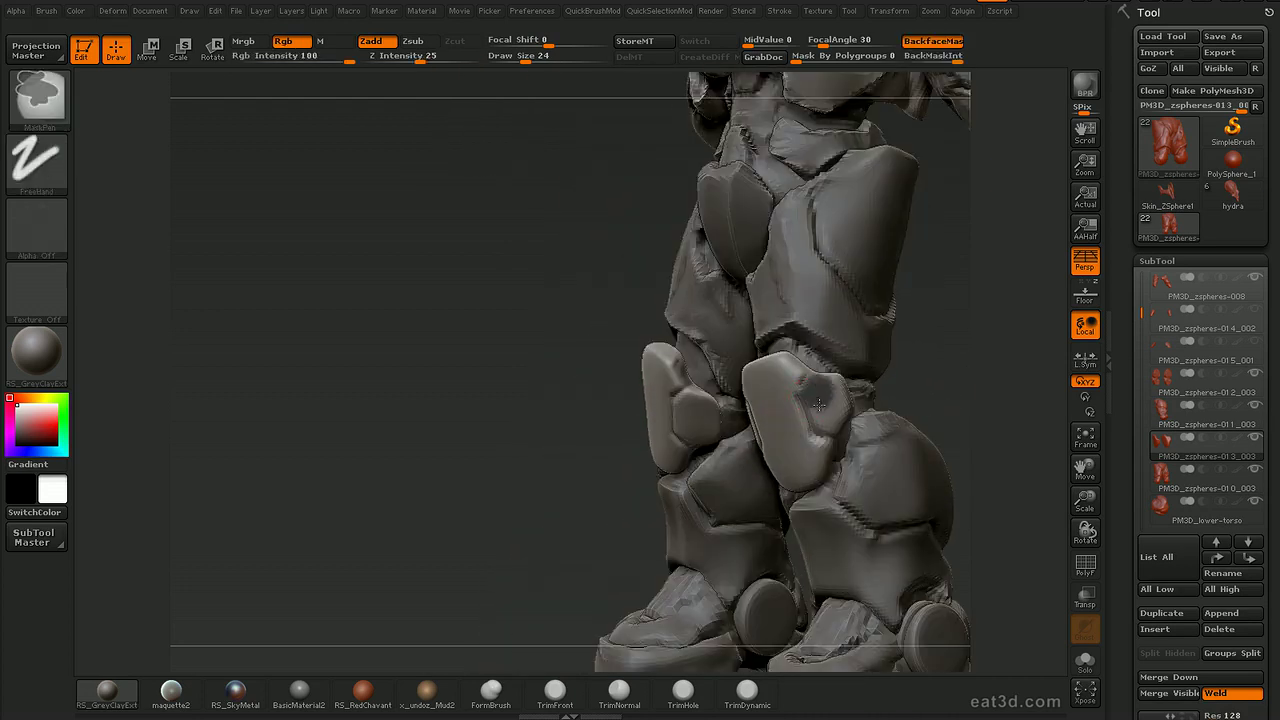
right_drag(831, 388, 746, 418)
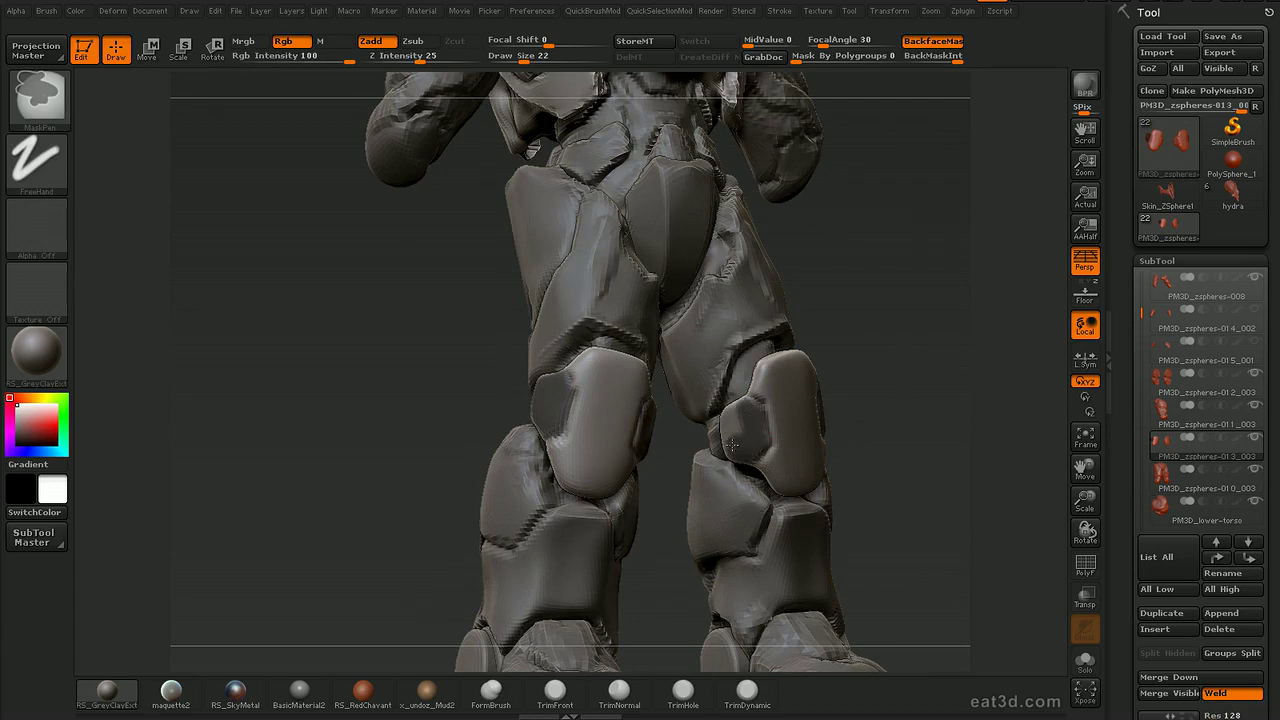
mouse_move(849, 432)
mouse_down()
mouse_move(906, 386)
mouse_move(892, 374)
mouse_up()
ctrl+click(907, 386)
key(2)
key(s)
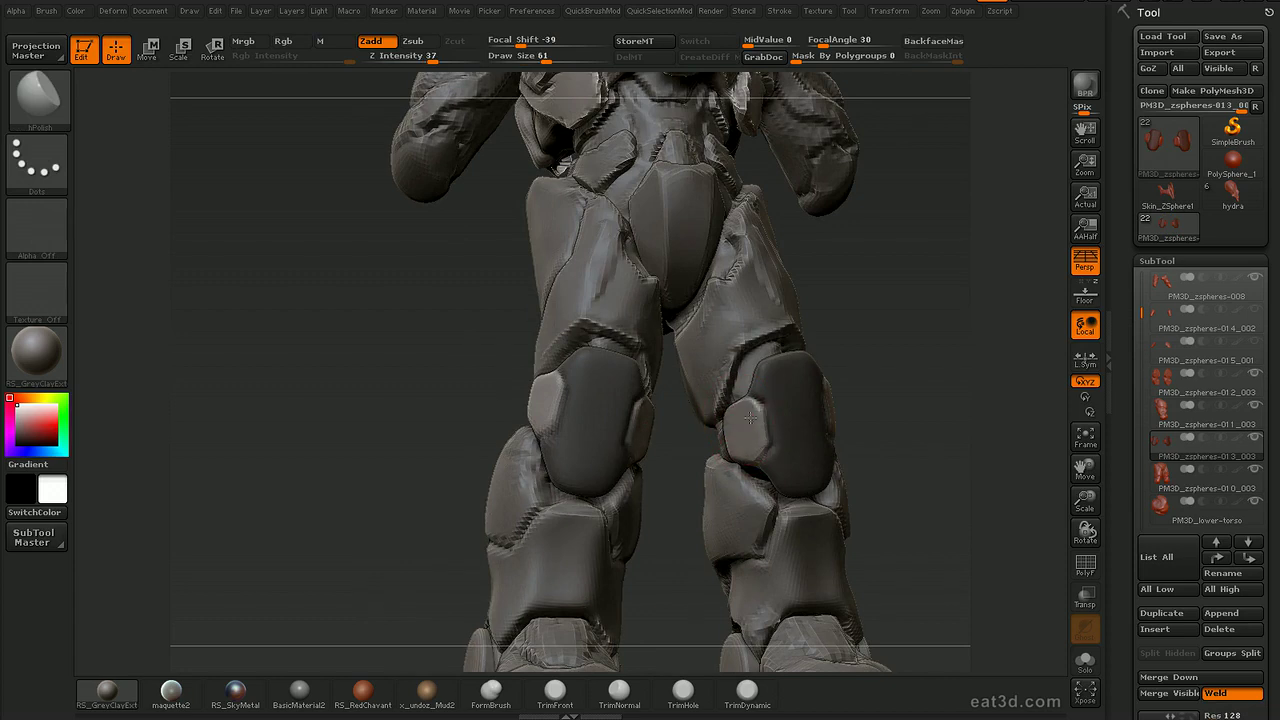
drag(909, 379, 845, 421)
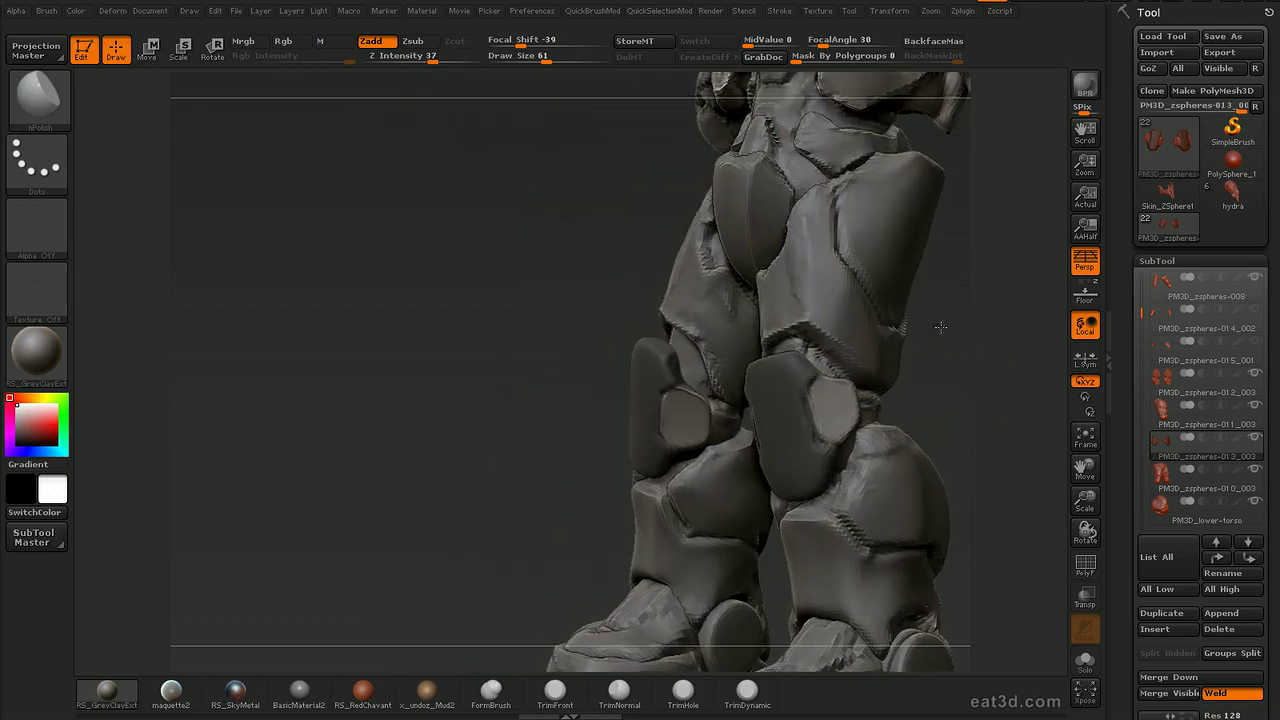
On the thigh armor subtool, sharpen the grooves above the knees with the Dam_Standard brush at a draw size of 28.
key(f)
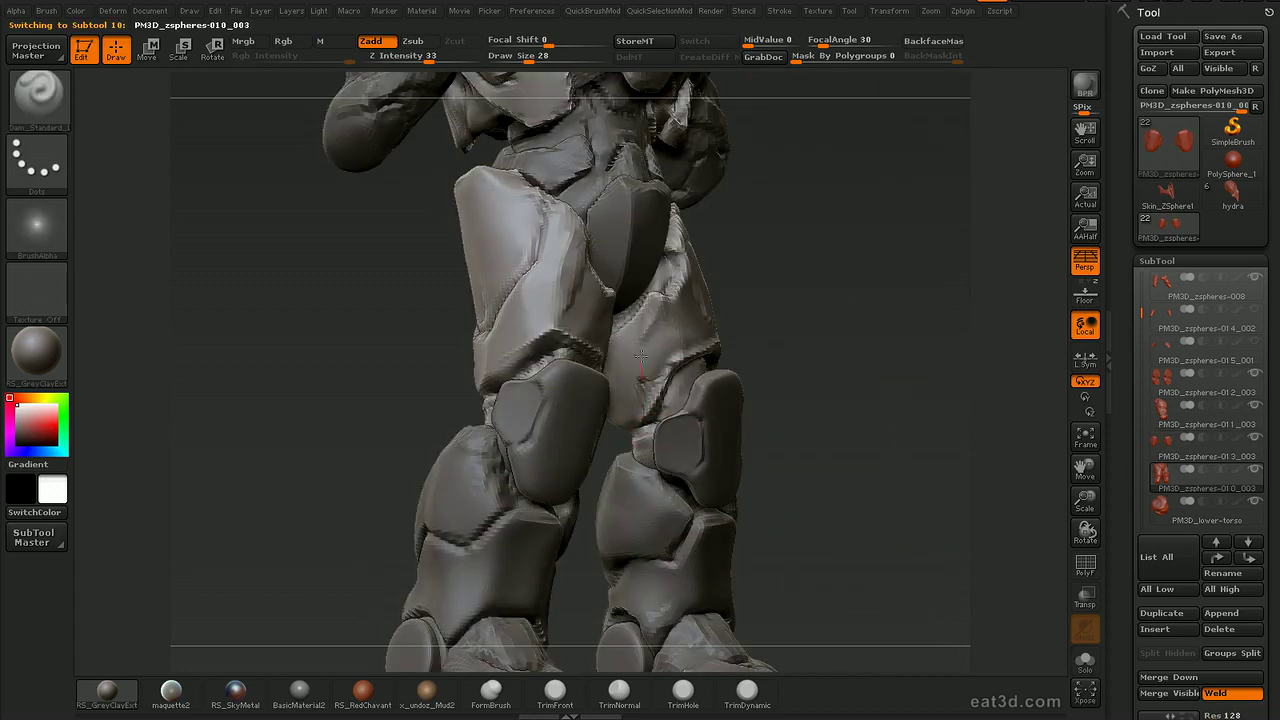
drag(641, 356, 632, 388)
ctrl+right_drag(632, 388, 648, 406)
drag(640, 465, 709, 511)
drag(638, 467, 638, 417)
On the lower torso subtool, cut grooves into both sides of the rounded rear plate with Dam_Standard, undoing the first overlong stroke.
alt+drag(800, 238, 829, 354)
alt+click(715, 333)
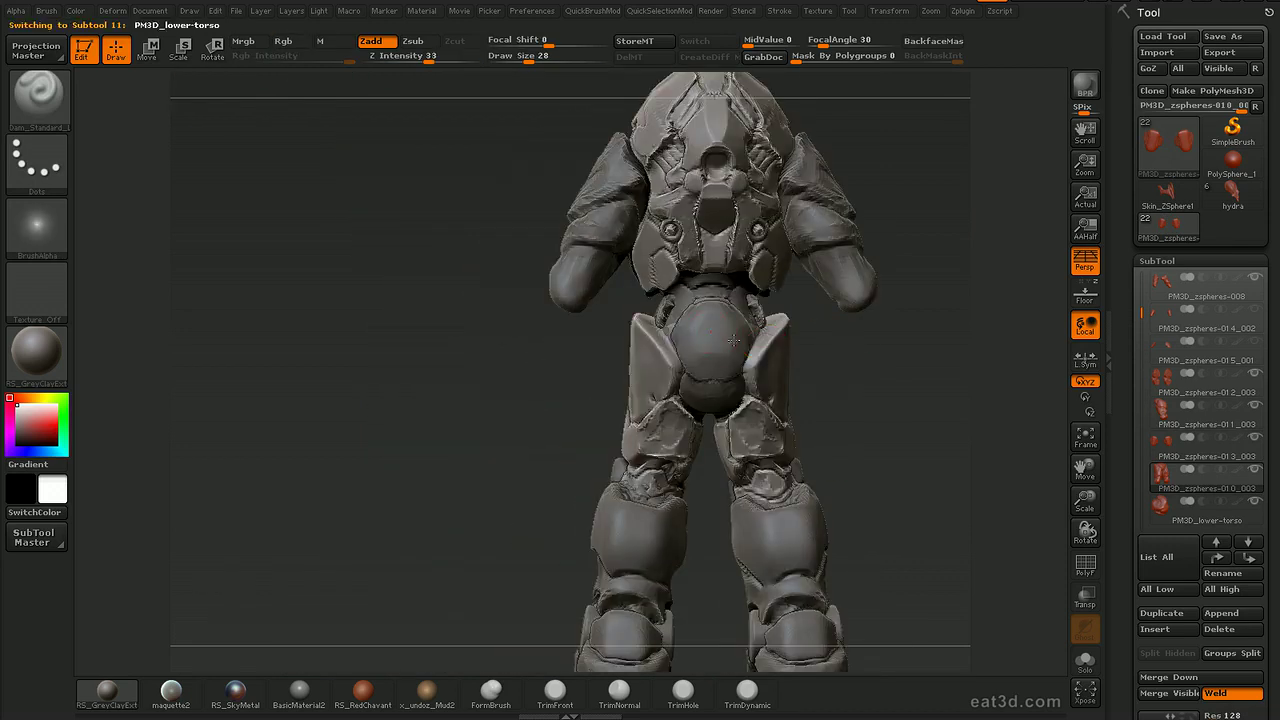
scroll(644, 352, up, 3)
drag(682, 378, 689, 404)
key(ctrl+z)
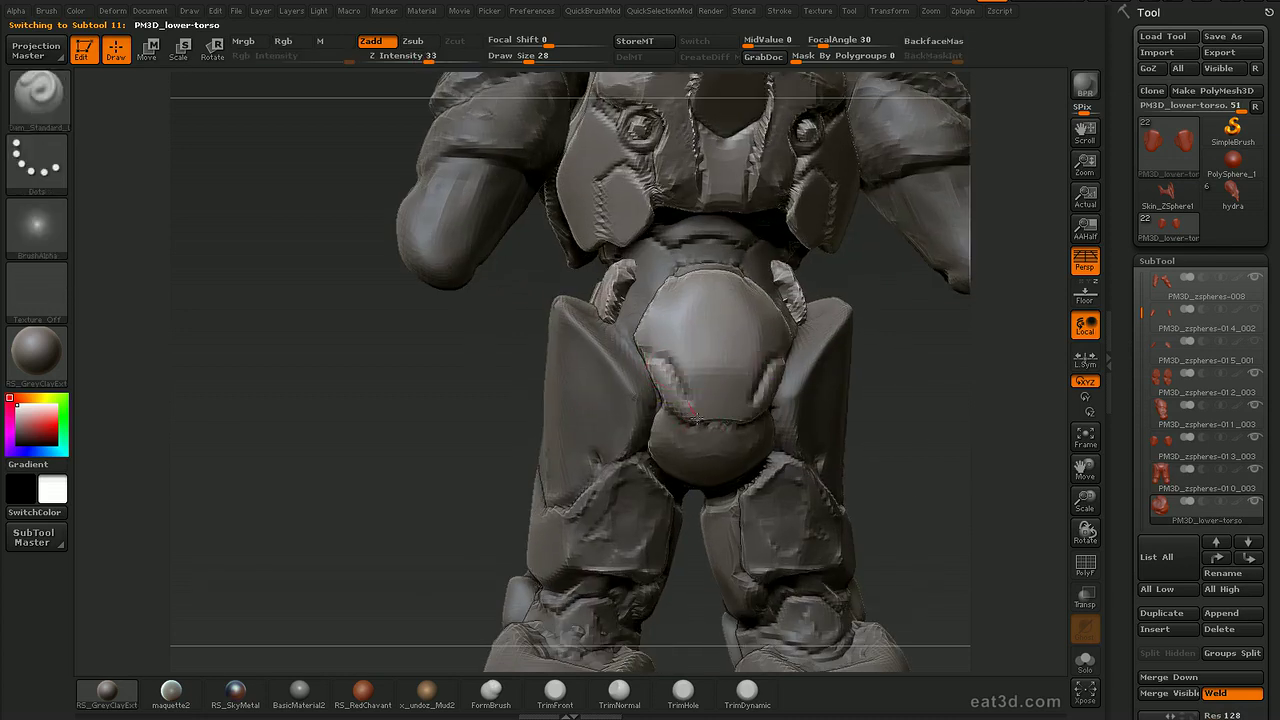
alt+drag(893, 345, 898, 433)
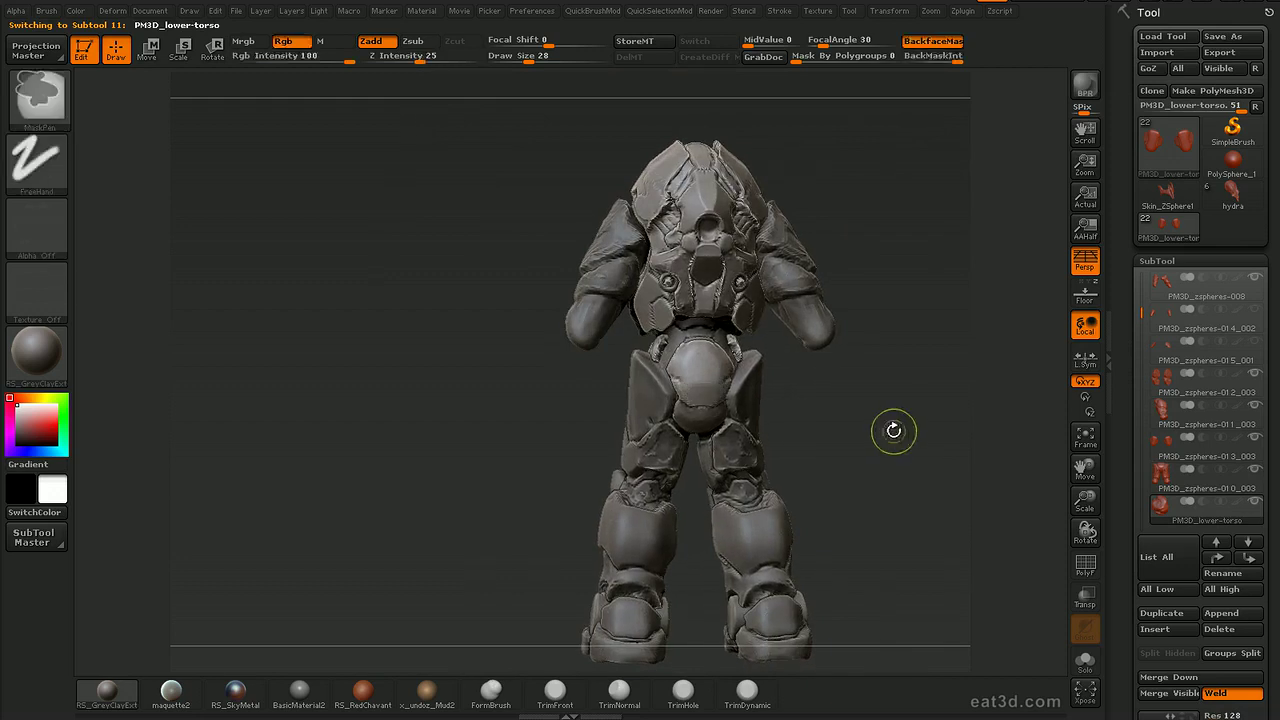
scroll(676, 377, up, 3)
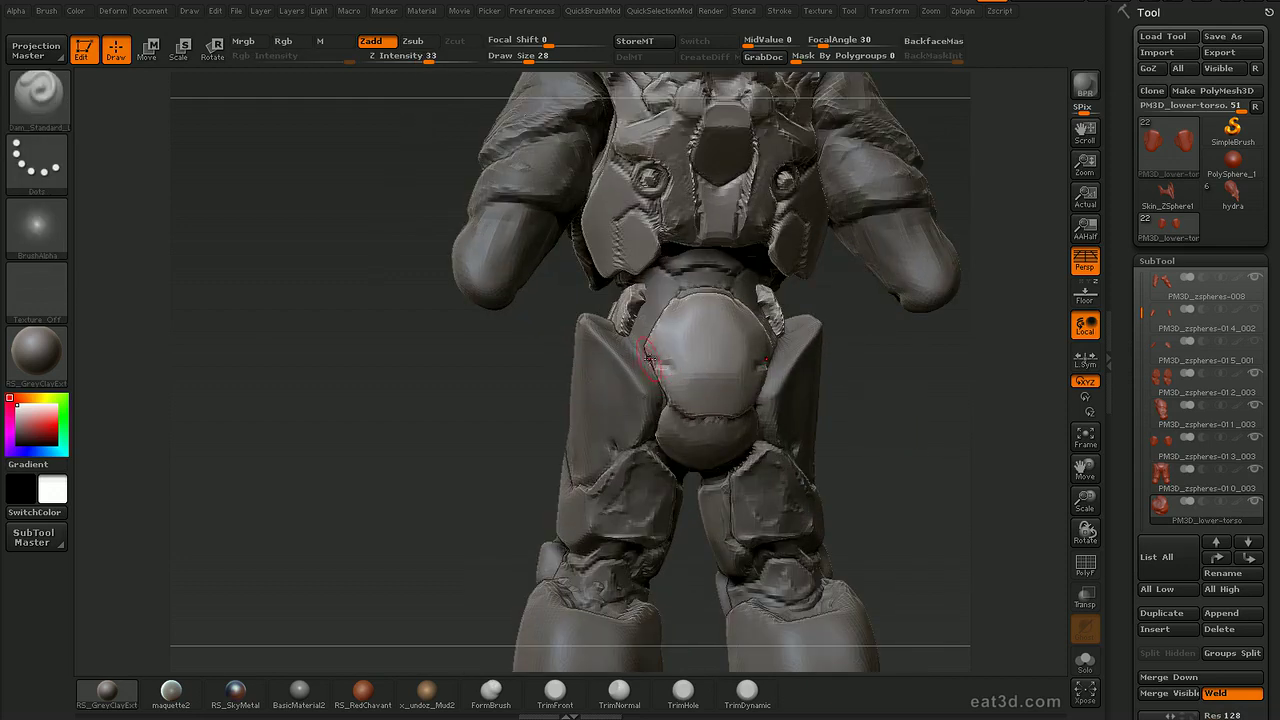
drag(673, 407, 672, 411)
mouse_move(841, 350)
alt+mouse_down()
mouse_move(900, 480)
mouse_move(870, 350)
alt+mouse_up()
Build up the upper inner area of the shin armor with the ClayTubes brush at a draw size of 31 and smooth it.
key(2)
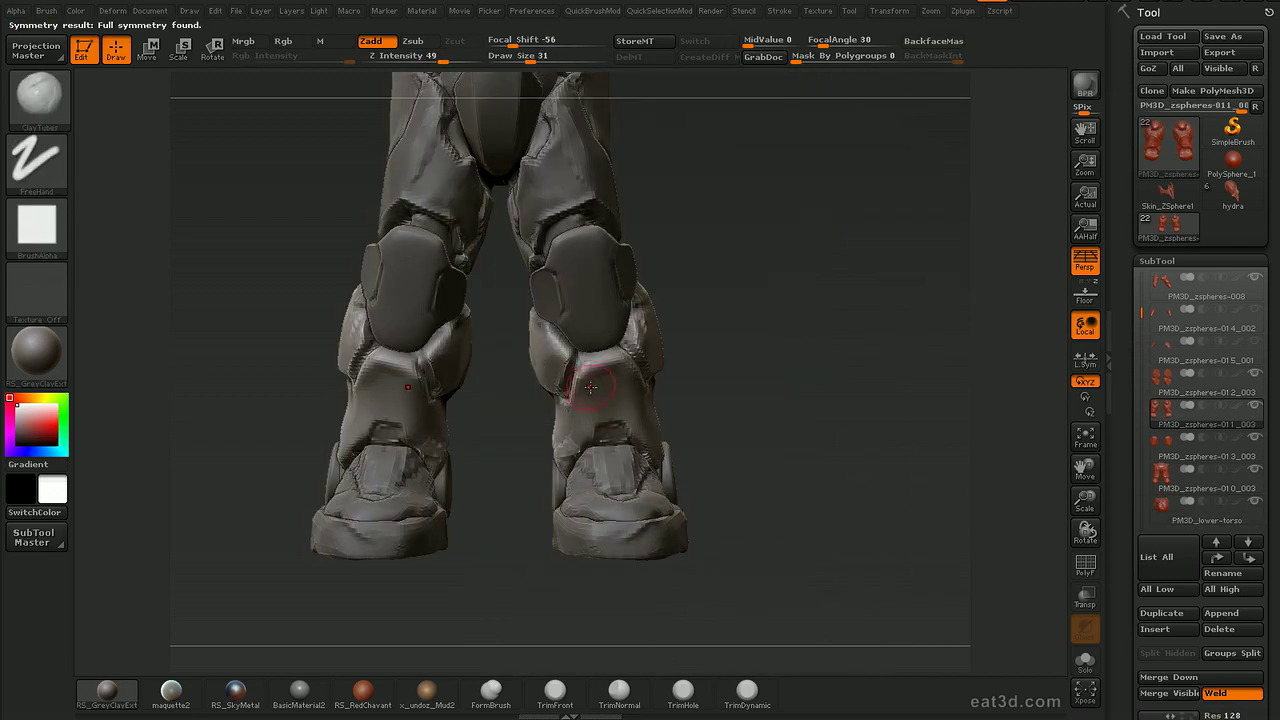
drag(591, 380, 578, 406)
mouse_move(580, 376)
mouse_down()
mouse_move(612, 362)
mouse_move(624, 374)
mouse_up()
mouse_move(608, 378)
shift+mouse_down()
mouse_move(594, 394)
mouse_move(606, 377)
mouse_move(615, 404)
mouse_move(586, 380)
mouse_move(591, 434)
shift+mouse_up()
key(1)
key(ctrl+z)
Cut panel grooves along the inner side of the shin armor with the Dam_Standard brush at a draw size of about 23.
key(s)
drag(692, 454, 646, 480)
drag(644, 401, 628, 446)
mouse_move(722, 400)
mouse_down()
mouse_move(781, 353)
mouse_move(751, 317)
mouse_move(757, 306)
mouse_move(789, 392)
mouse_up()
drag(789, 392, 746, 394)
key(s)
drag(584, 404, 570, 404)
drag(722, 408, 750, 408)
drag(576, 398, 606, 427)
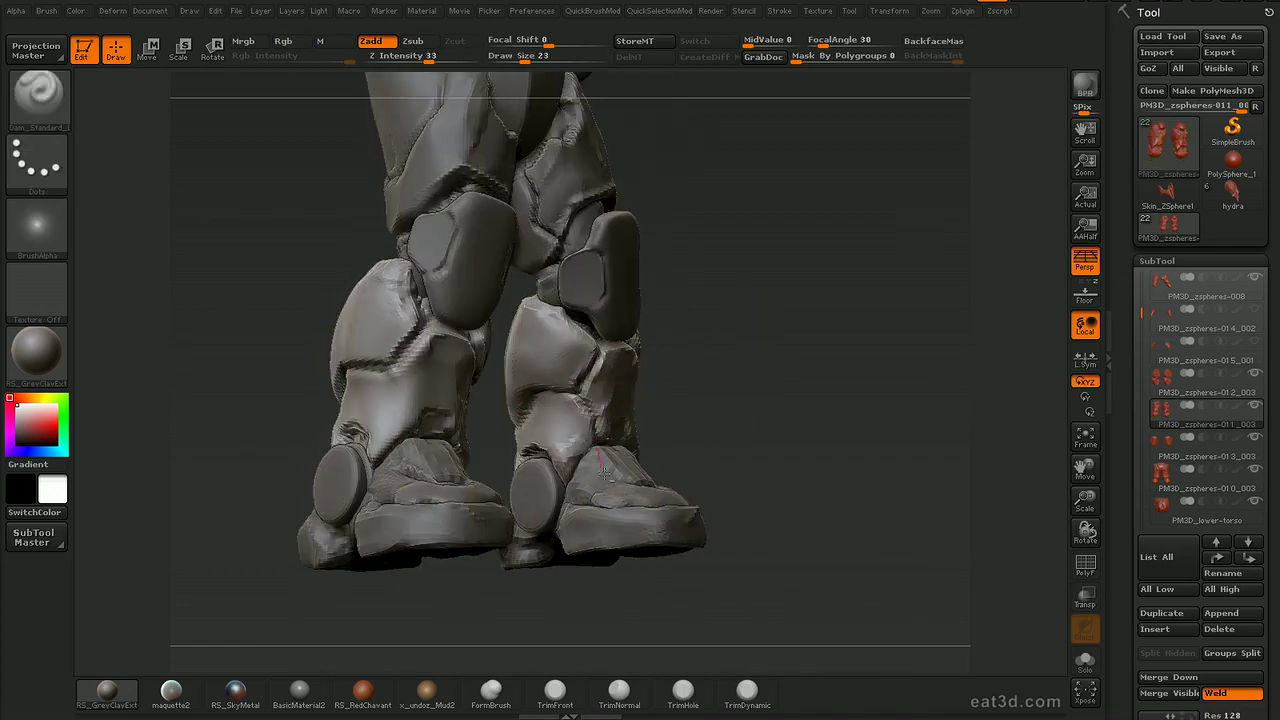
On the foot subtool, cut a vertical groove into the side of the soles with the Dam_Standard brush at a draw size of 37.
drag(603, 471, 687, 398)
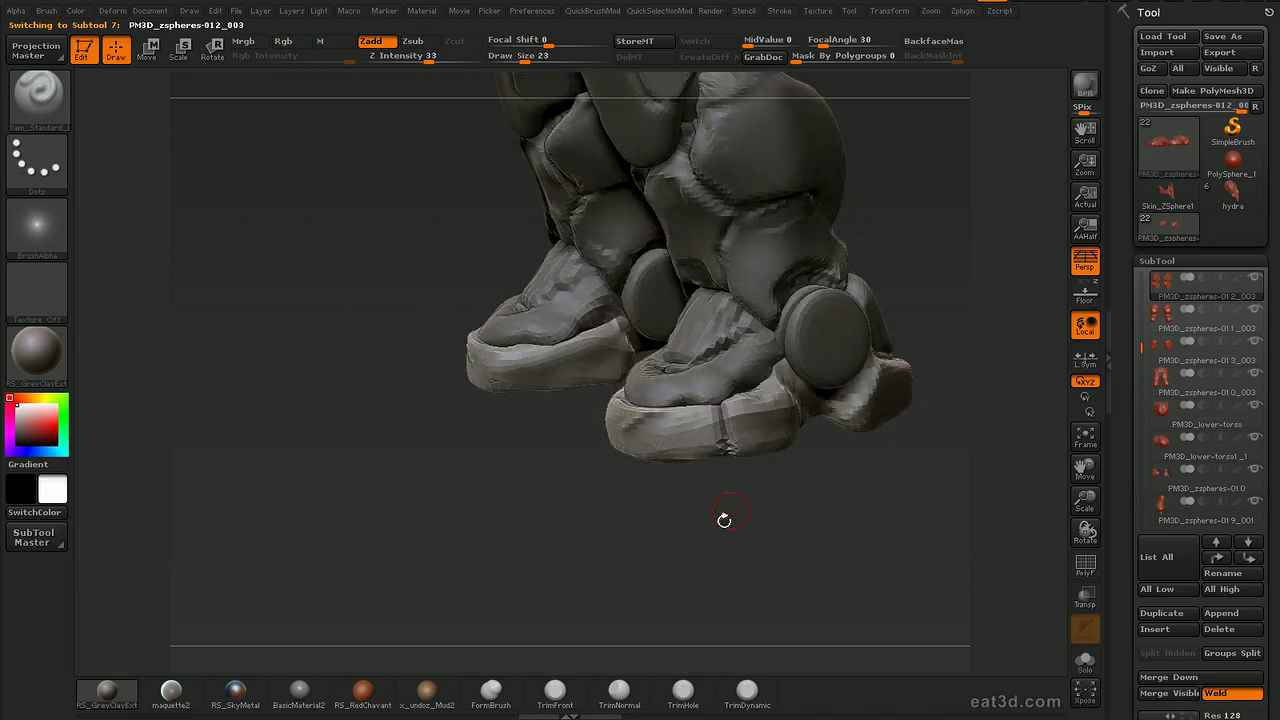
drag(723, 520, 702, 488)
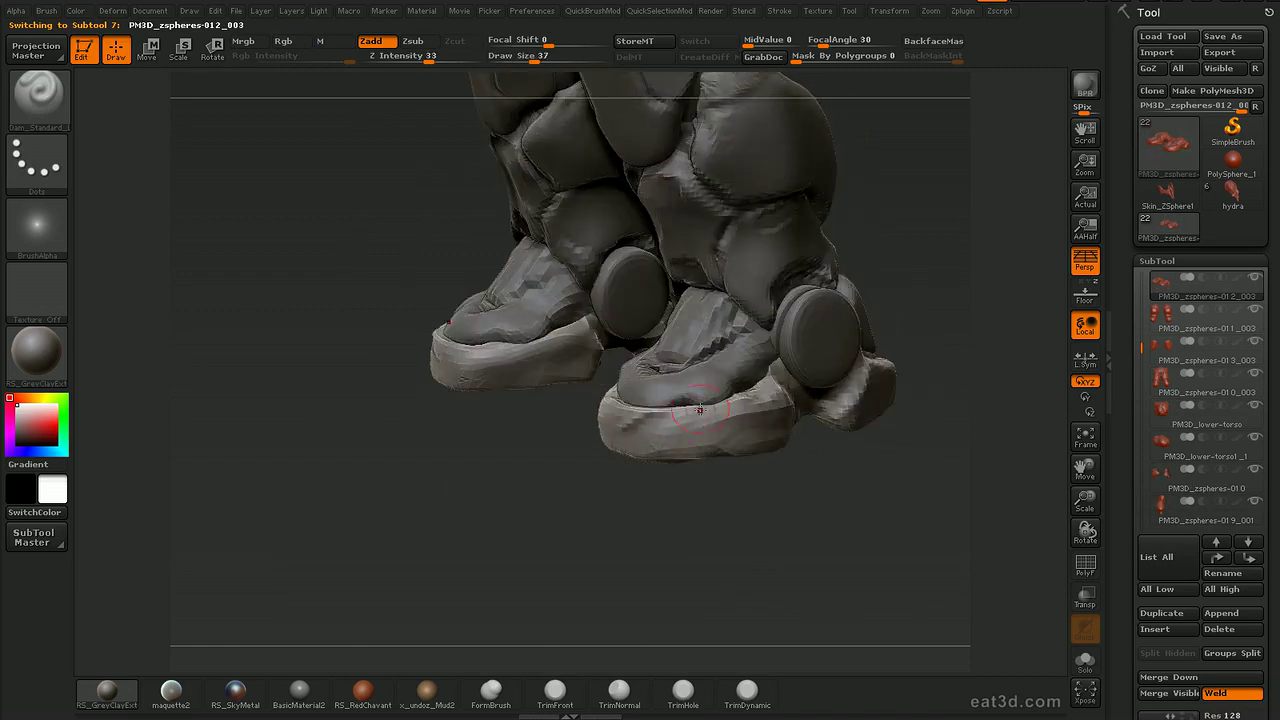
drag(728, 537, 705, 460)
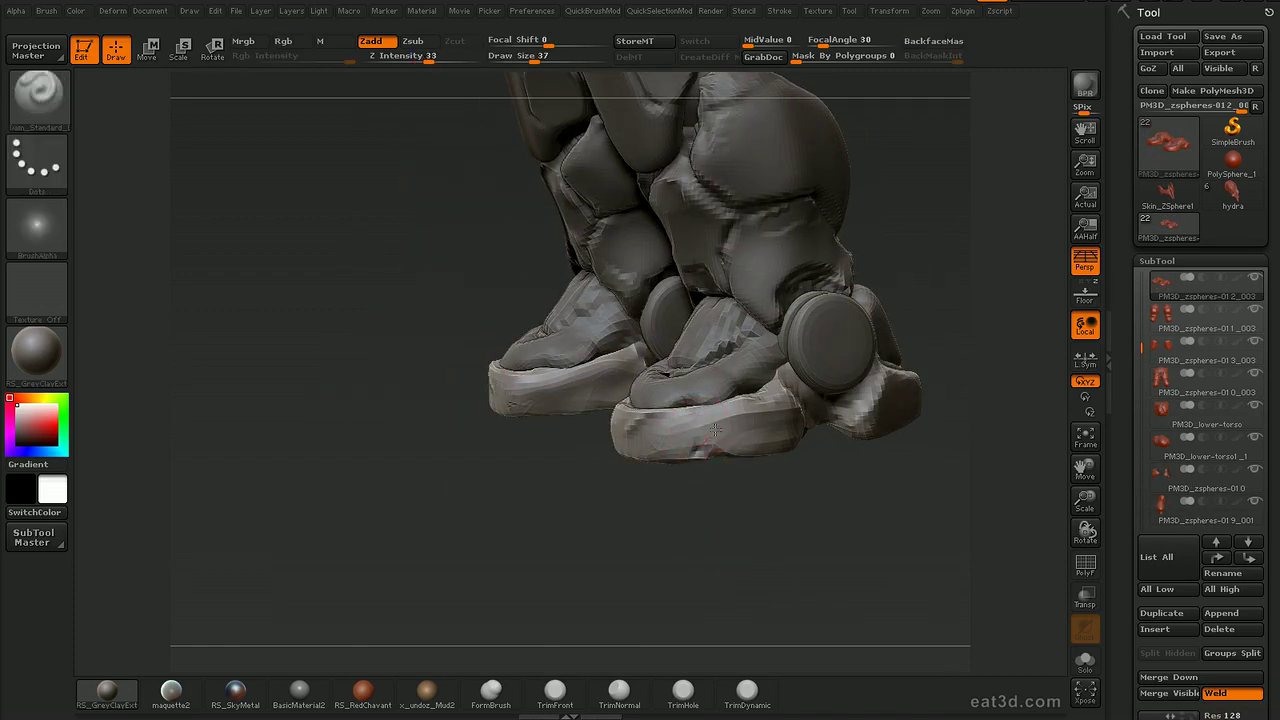
drag(789, 506, 850, 465)
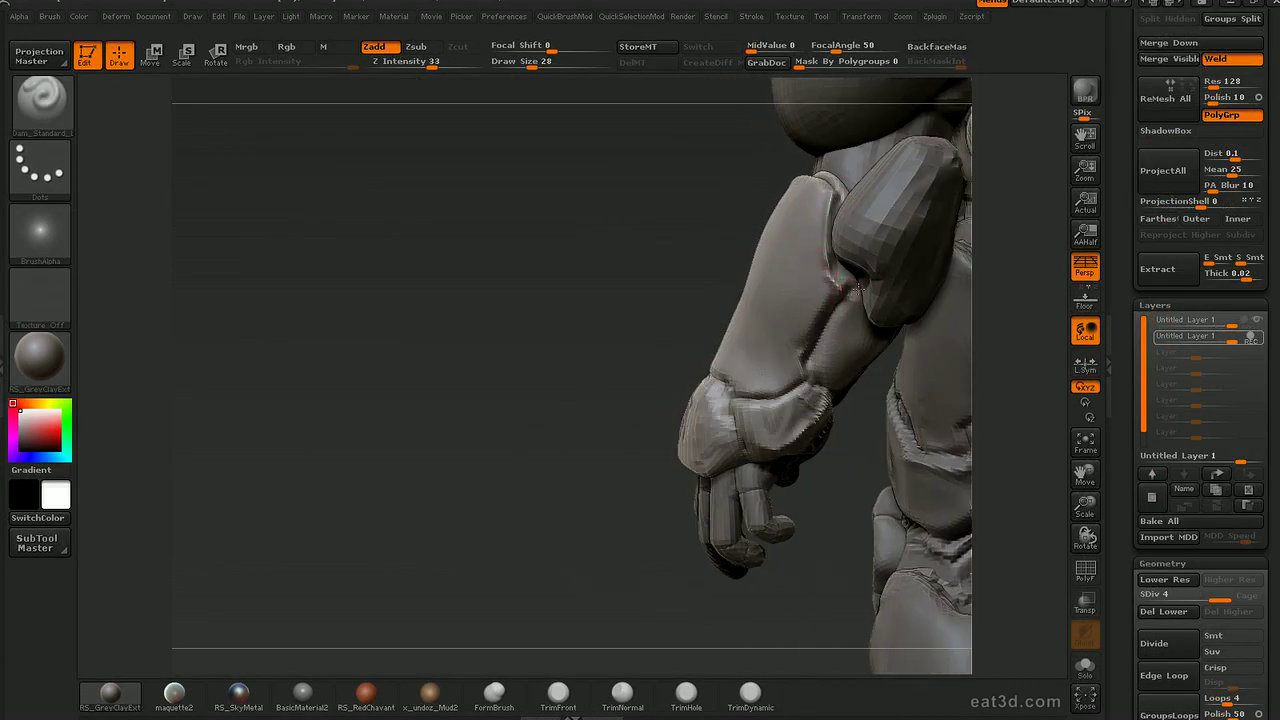
Carve plate seams into the forearm armor with the Dam_Standard brush and adjust the forearms' shape with the Move brush.
drag(875, 305, 871, 268)
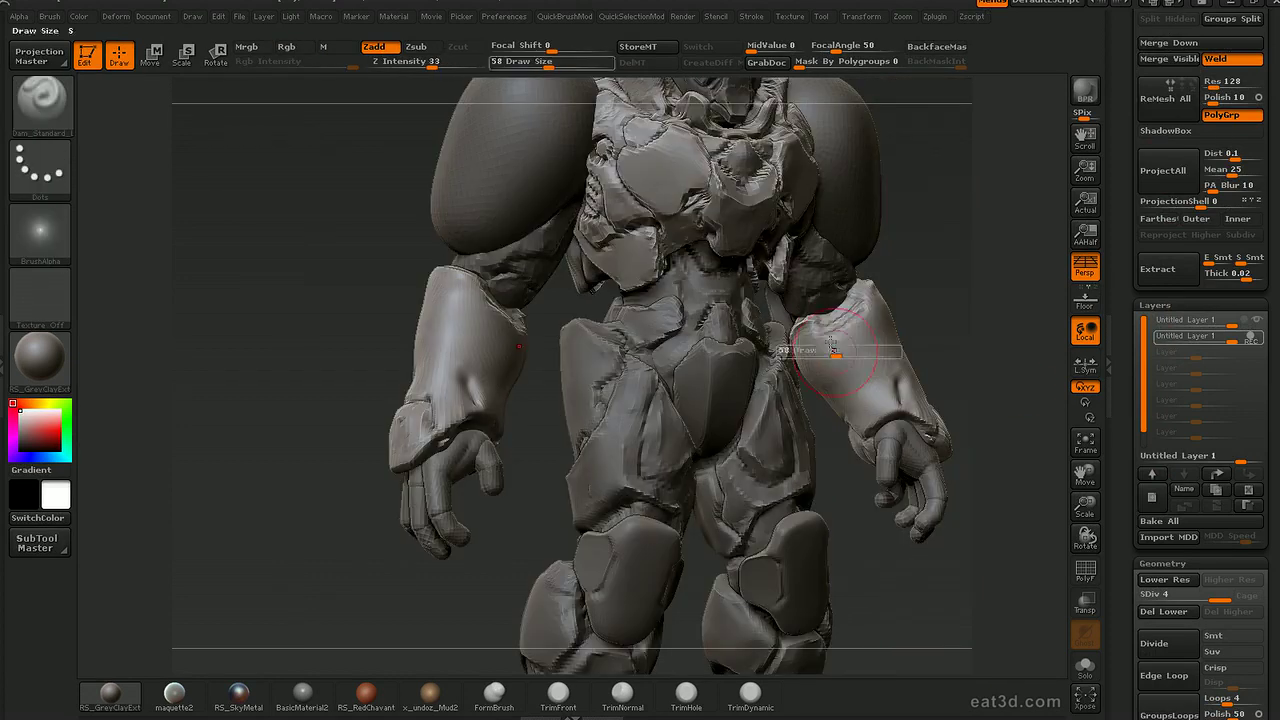
mouse_move(946, 373)
mouse_down()
mouse_move(961, 360)
mouse_move(847, 404)
mouse_up()
key([)
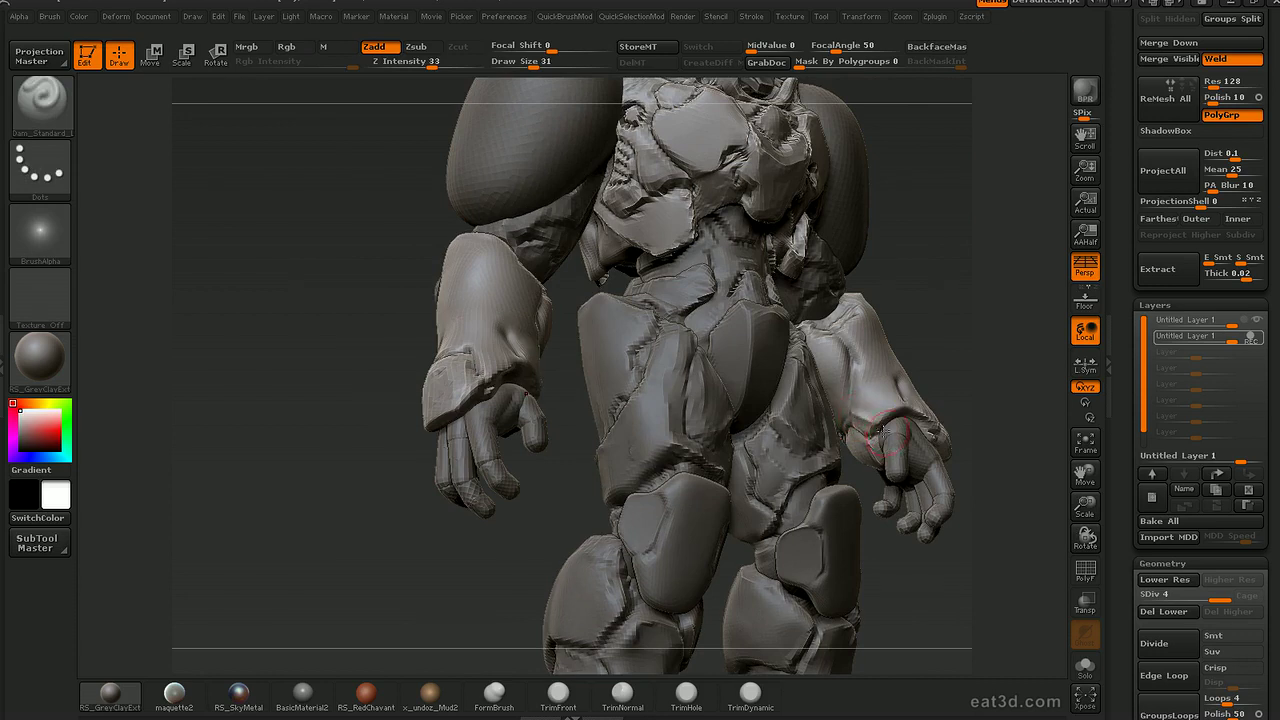
mouse_move(948, 340)
alt+mouse_down()
mouse_move(946, 262)
mouse_move(885, 260)
alt+mouse_up()
key(b)
key(m)
key(v)
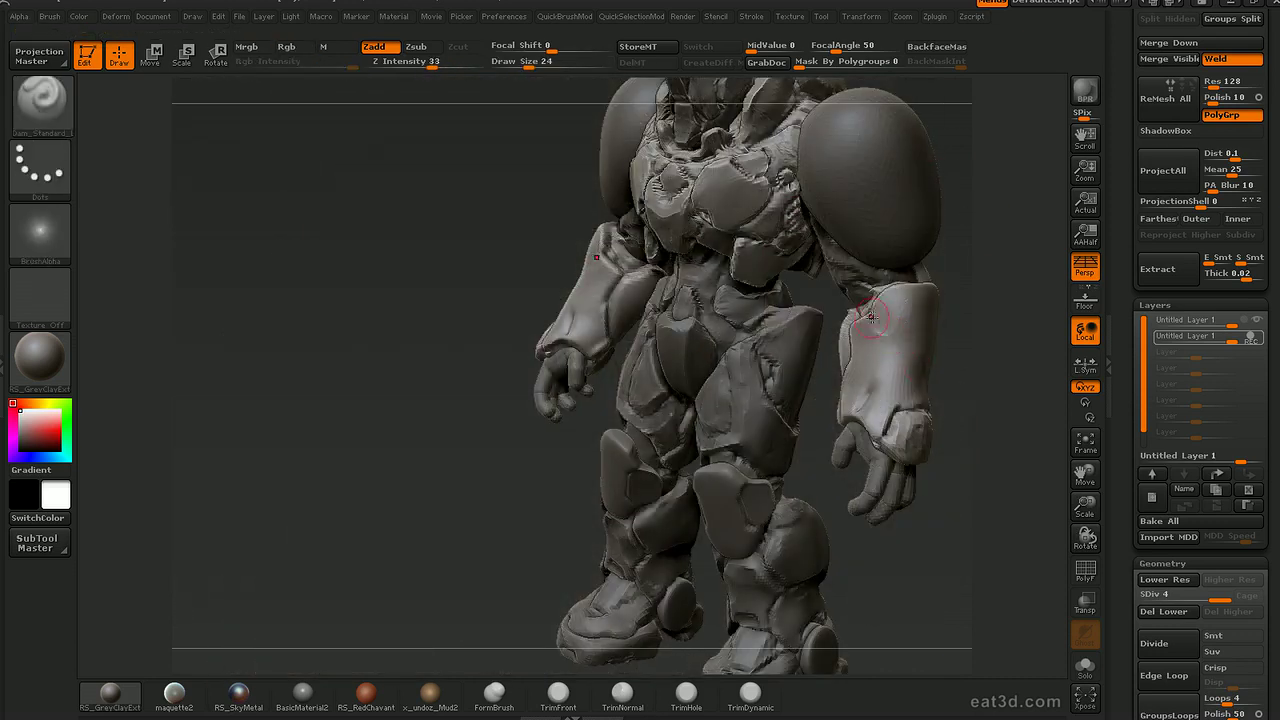
Cut a groove across the forearms' upper outer face with Dam_Standard at size 24 and reshape the forearms with Move at size 90.
drag(999, 337, 856, 340)
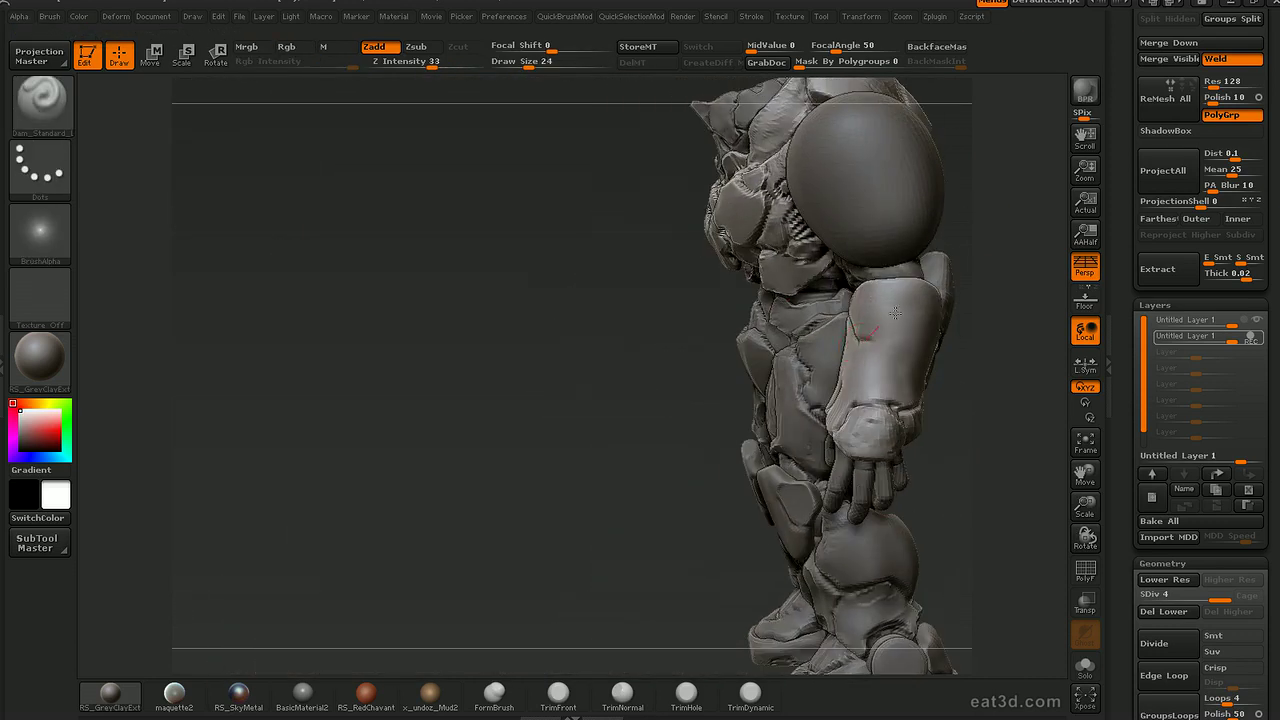
drag(1002, 350, 922, 348)
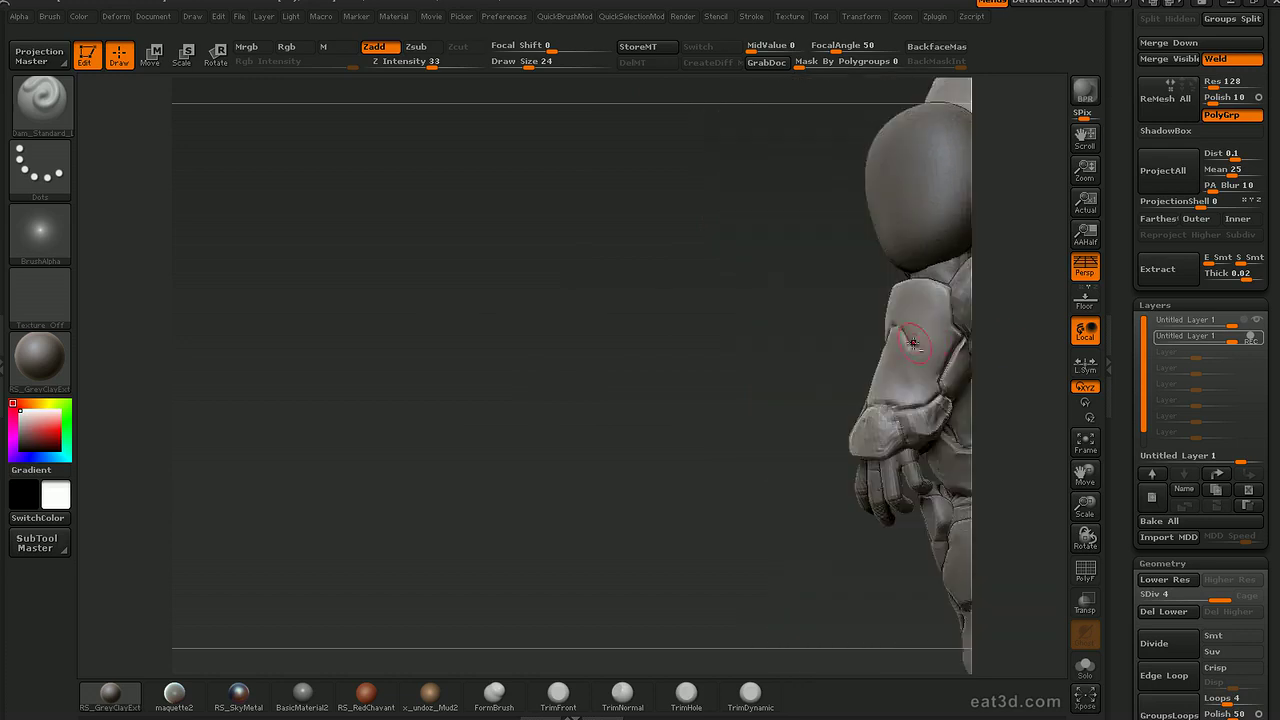
drag(1002, 315, 946, 328)
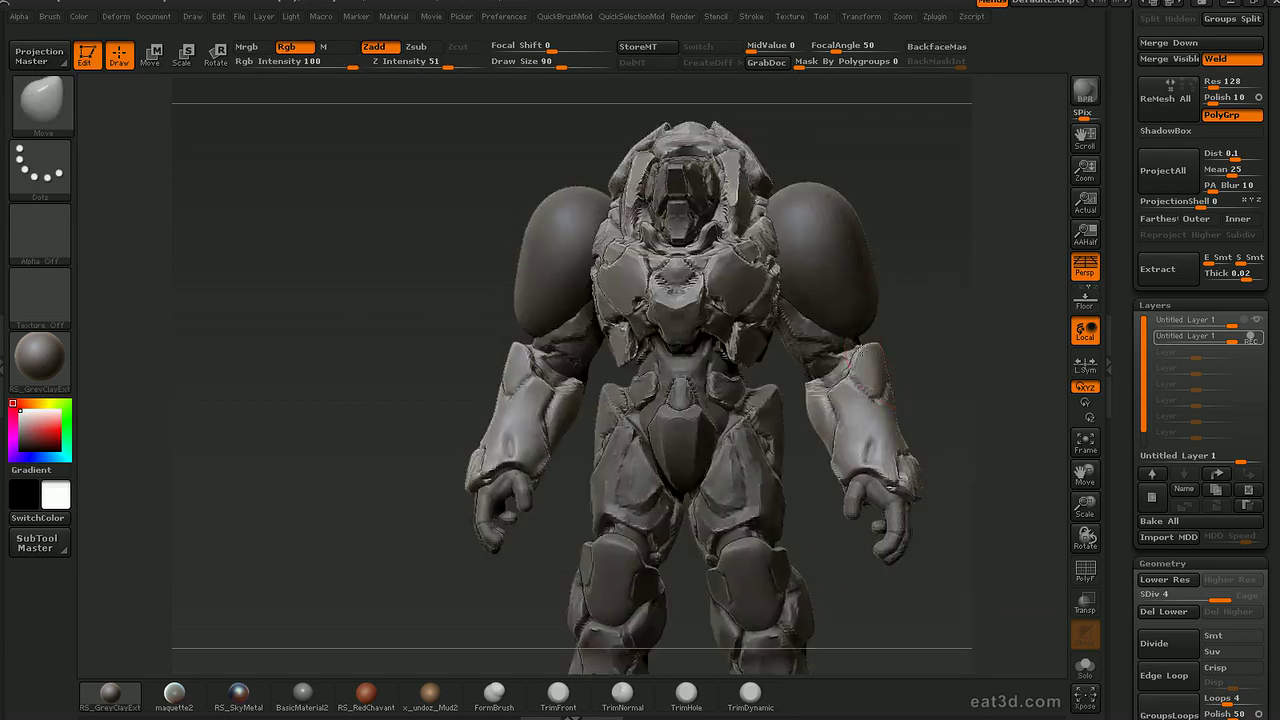
mouse_move(870, 360)
mouse_down()
mouse_move(851, 371)
mouse_move(909, 391)
mouse_up()
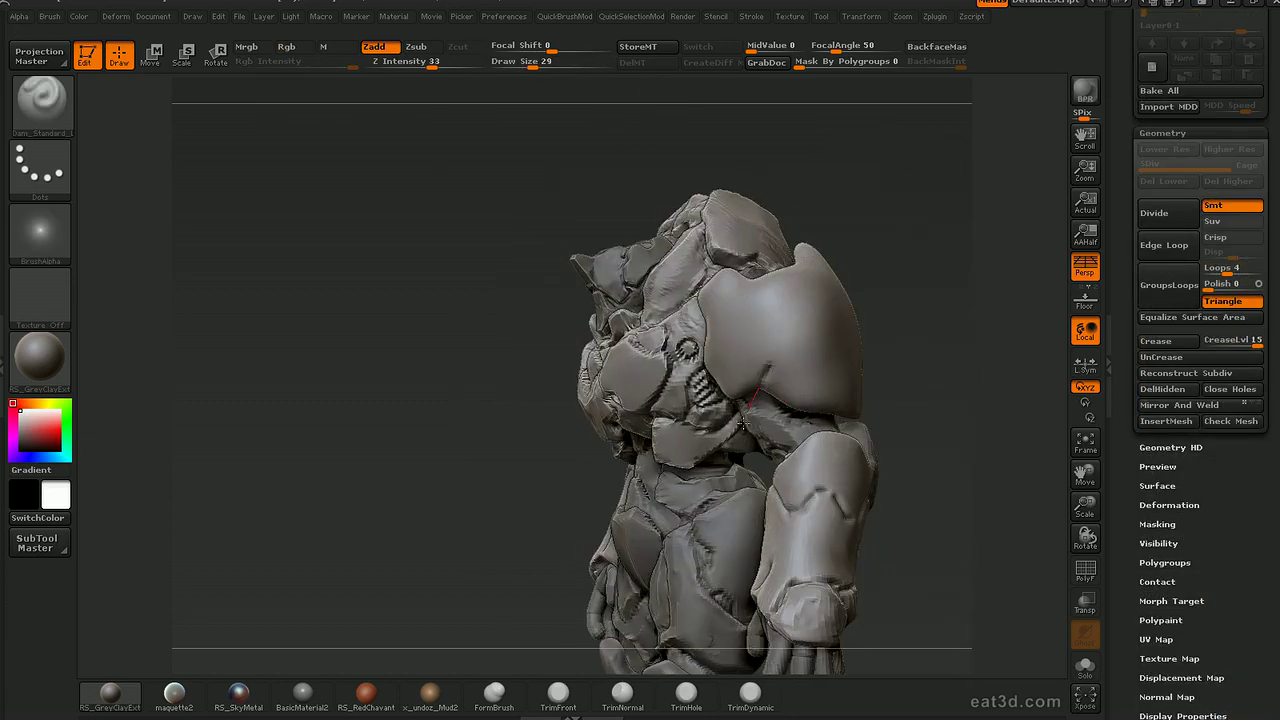
Cut grooves outlining a lower panel on the shoulder pads with the Dam_Standard brush at a draw size of 29.
mouse_move(743, 424)
mouse_down()
mouse_move(880, 360)
mouse_move(866, 358)
mouse_move(878, 341)
mouse_up()
drag(989, 359, 843, 408)
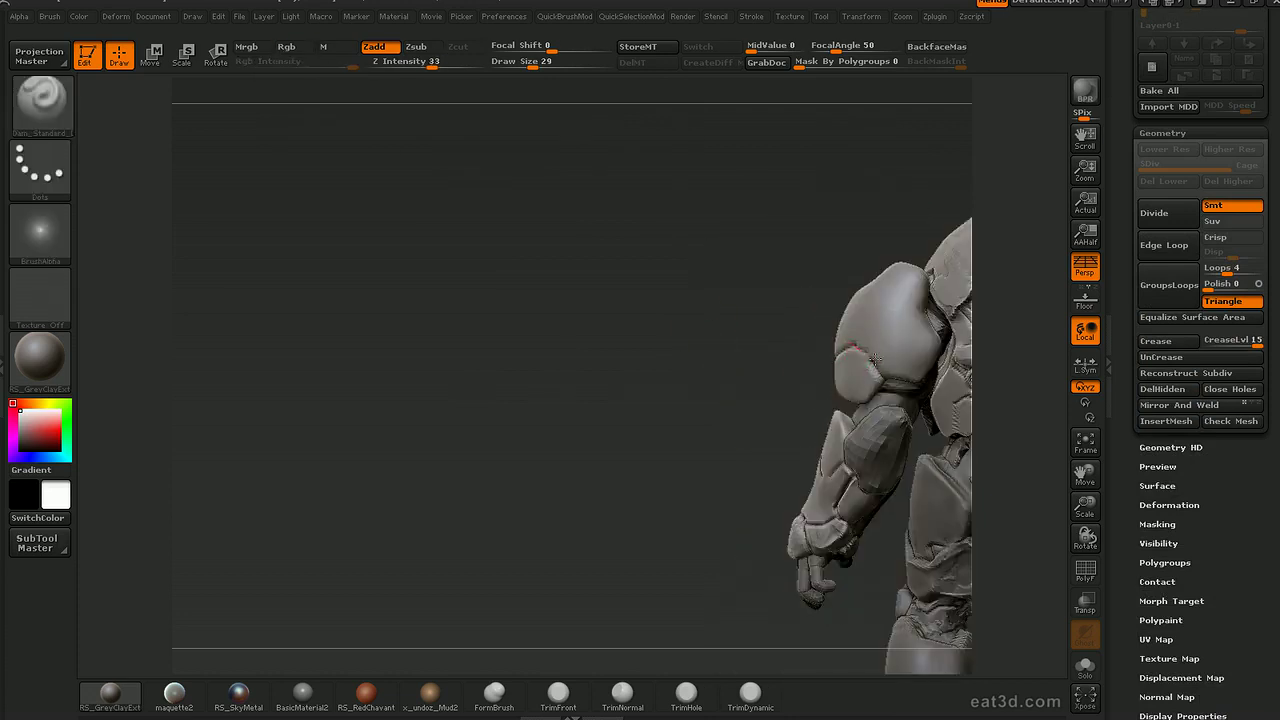
alt+drag(738, 413, 462, 408)
mouse_move(935, 333)
alt+mouse_down()
mouse_move(951, 286)
mouse_move(957, 341)
alt+mouse_up()
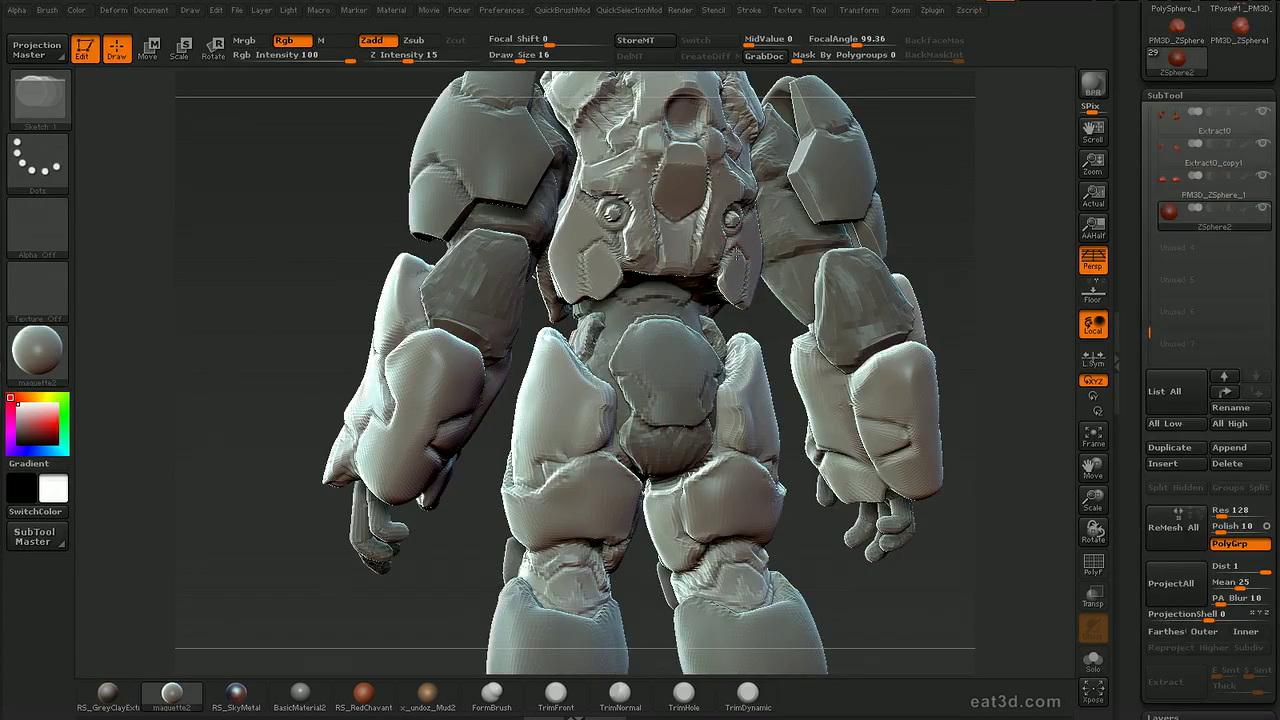
Hide the torso armor and sketch a ZSphere strand down the side of the lower back with the Sketch 2 brush at size 23.
alt+click(758, 281)
drag(1150, 114, 1151, 331)
drag(951, 195, 917, 237)
key(])
drag(350, 270, 383, 284)
click(60, 106)
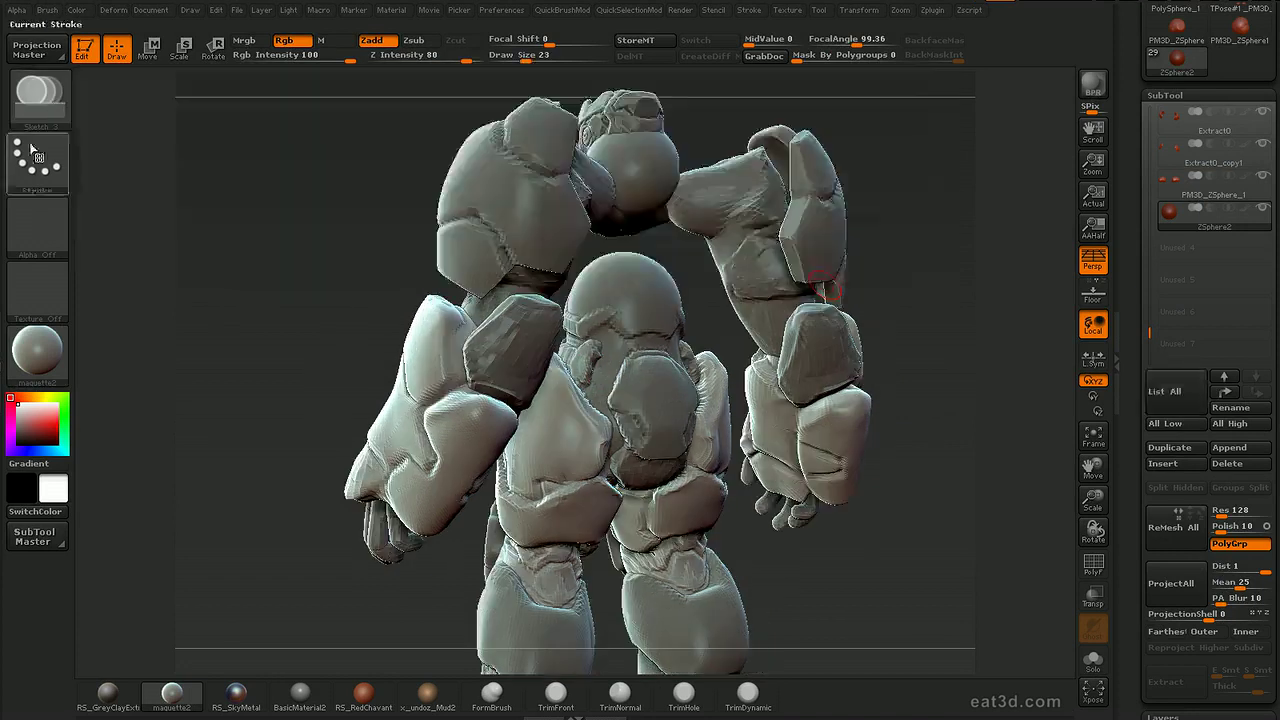
click(766, 190)
alt+drag(937, 343, 686, 375)
mouse_move(612, 314)
mouse_down()
mouse_move(619, 285)
mouse_move(604, 353)
mouse_up()
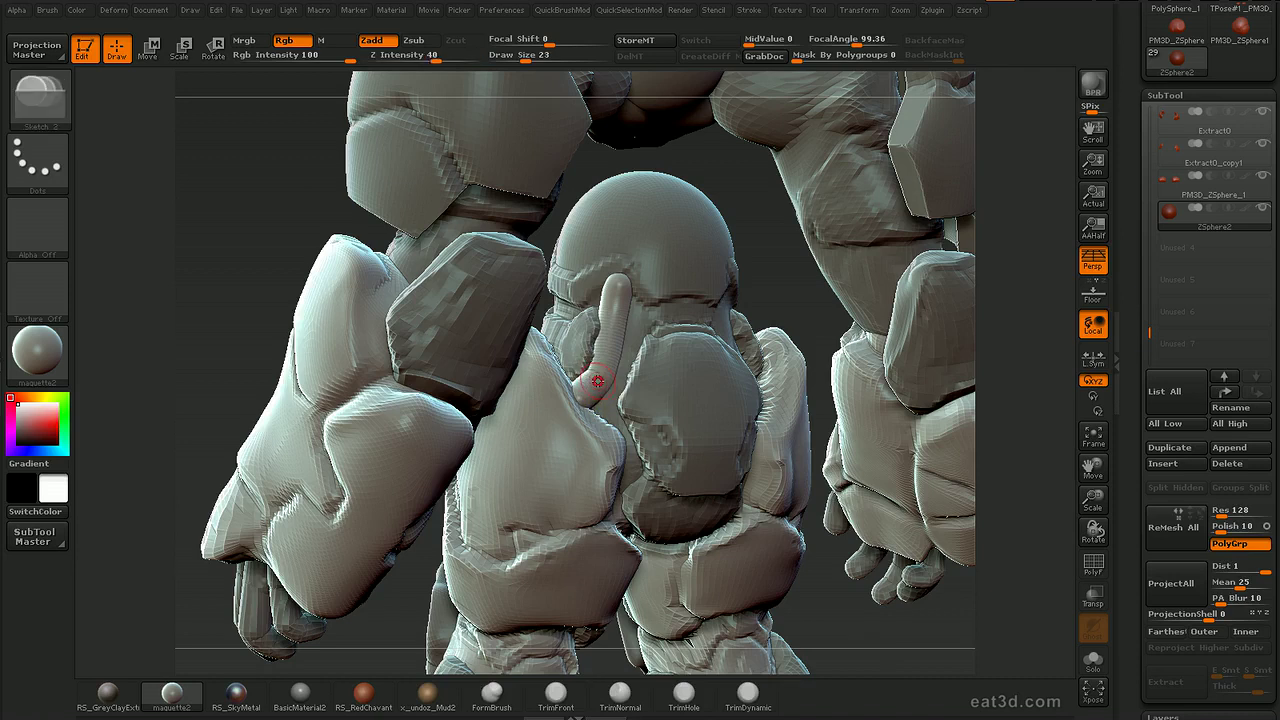
Bend the sketched lower-back strand into a smooth curve toward the hip, moving it at draw size 70 and smoothing it.
key(w)
mouse_move(793, 324)
mouse_down()
mouse_move(568, 389)
mouse_move(572, 402)
mouse_up()
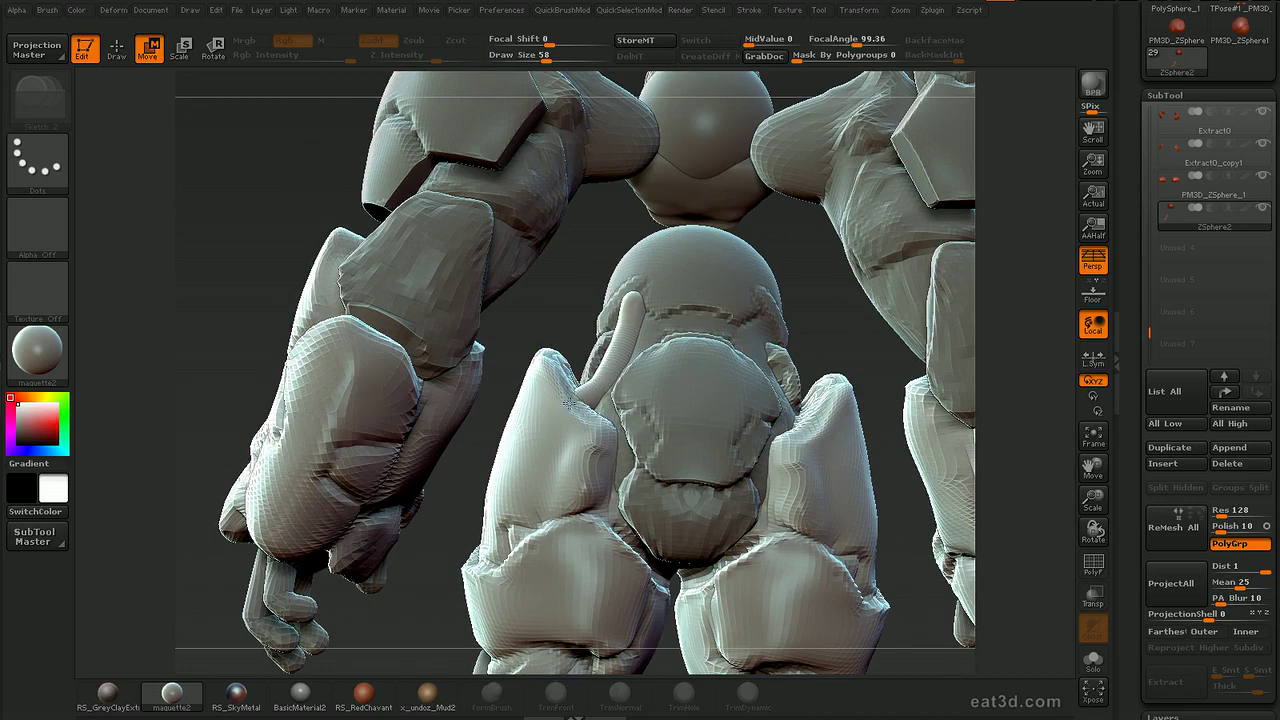
drag(842, 312, 855, 390)
drag(830, 289, 613, 337)
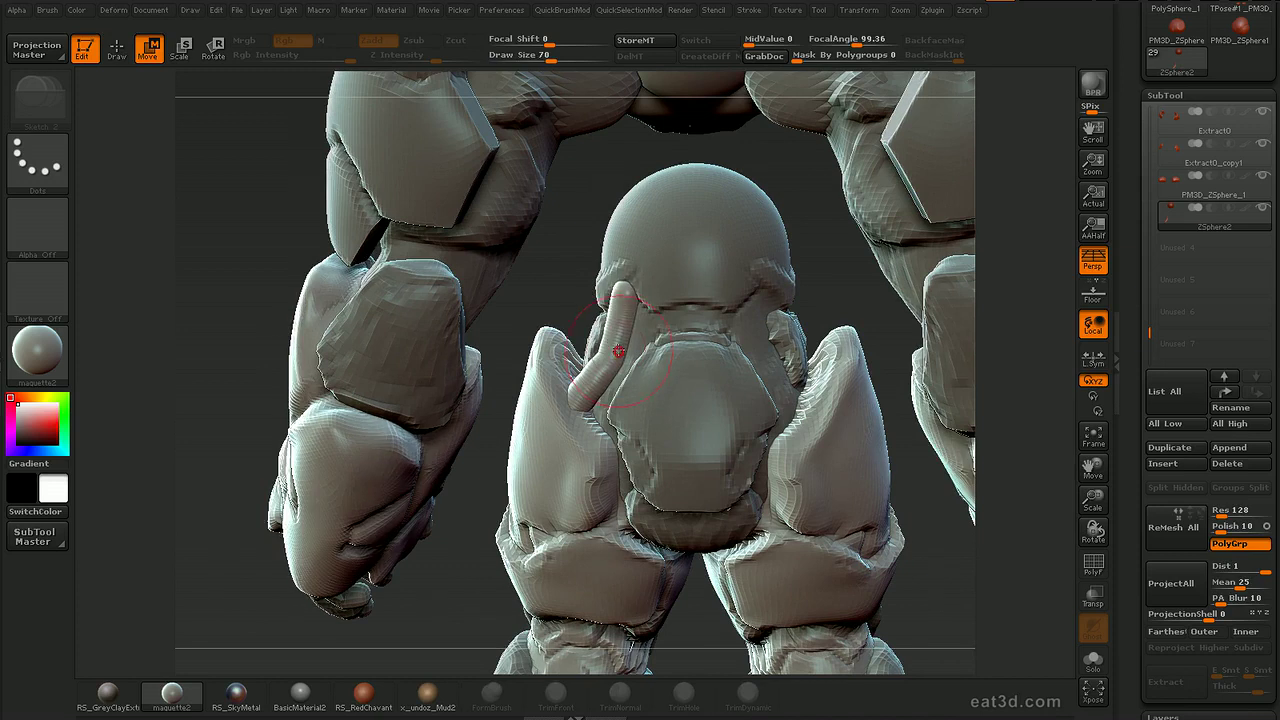
drag(609, 352, 622, 319)
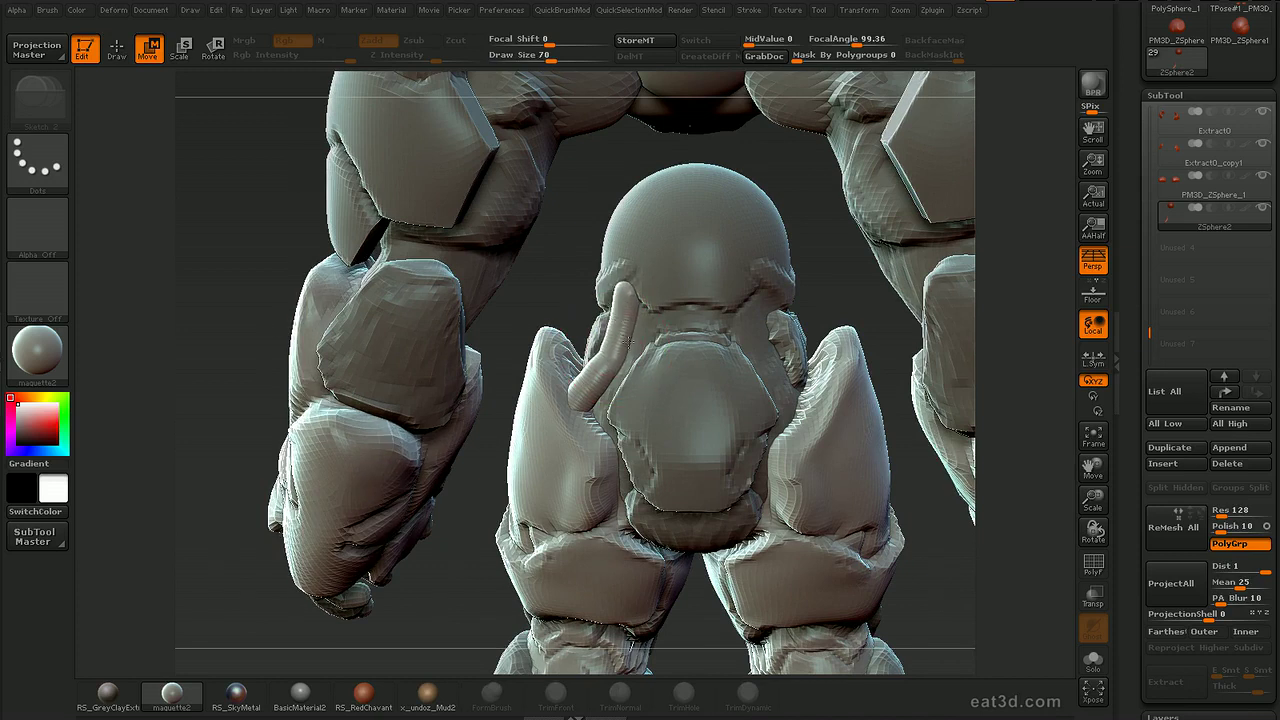
key(shift)
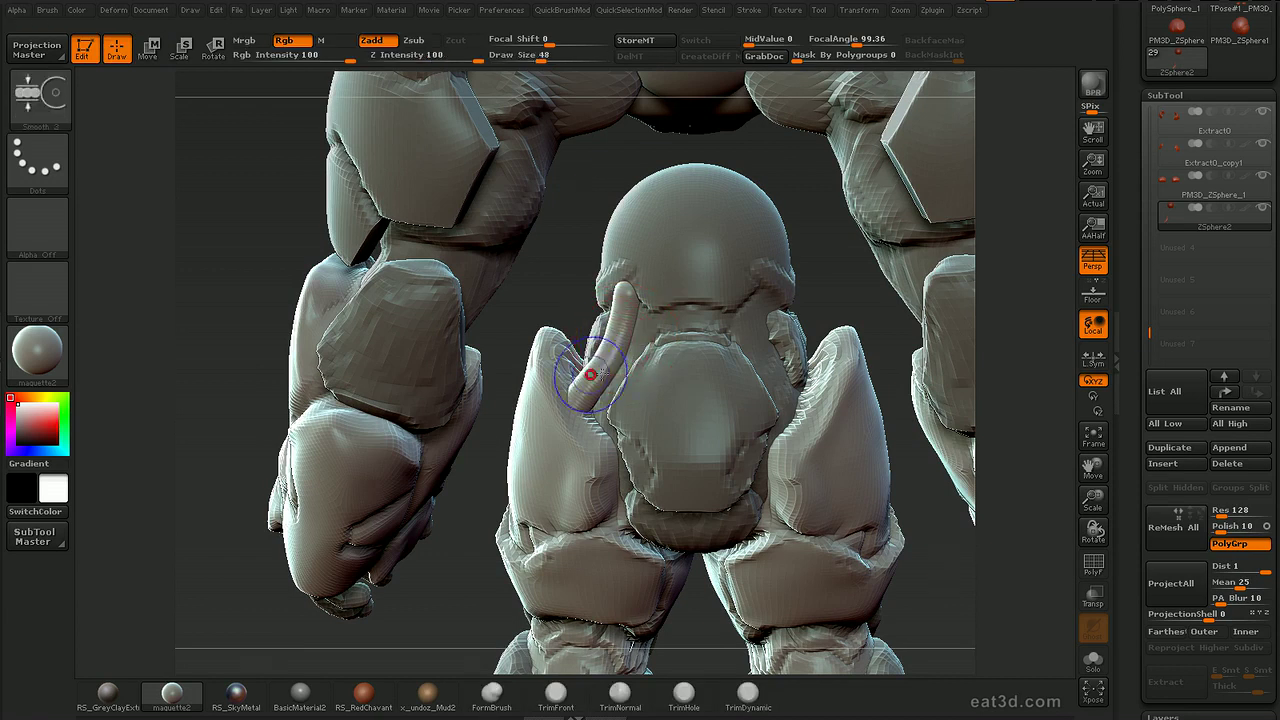
Sketch a second strand beside the first on the lower back with the Sketch 2 brush at size 15 and smooth it.
mouse_move(828, 290)
alt+mouse_down()
mouse_move(812, 256)
mouse_move(631, 283)
alt+mouse_up()
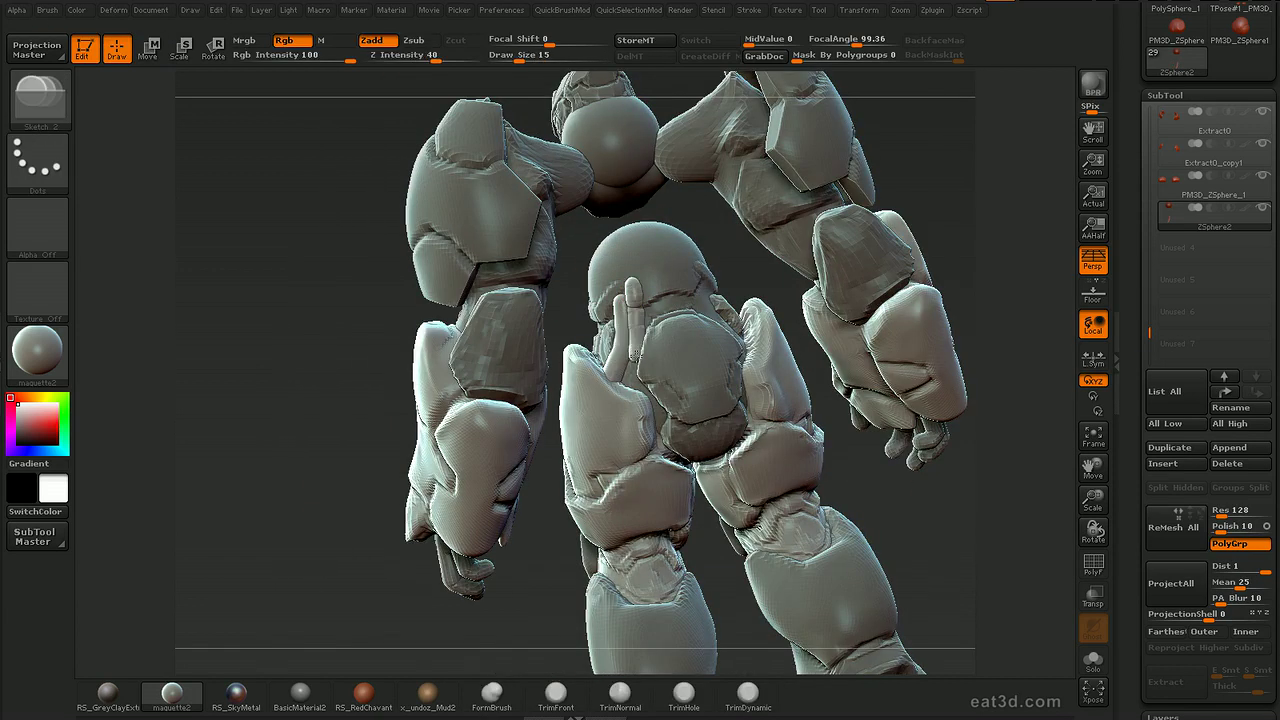
key(shift)
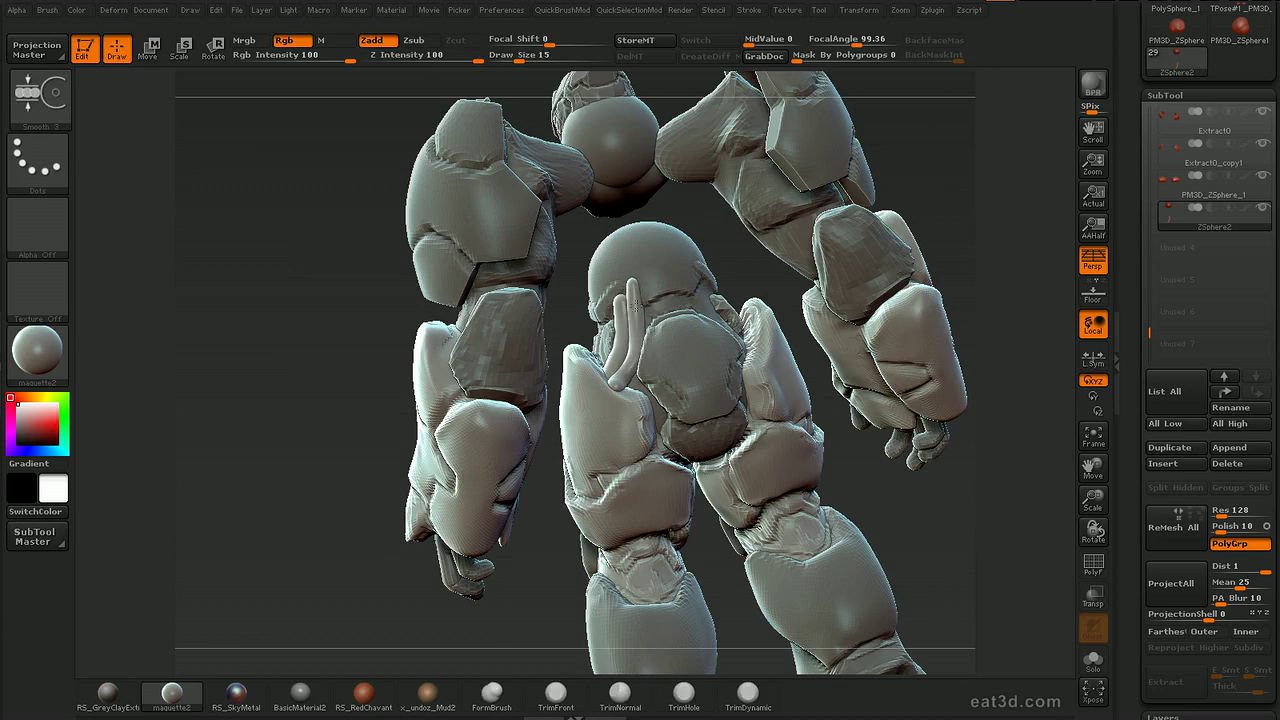
drag(951, 194, 948, 141)
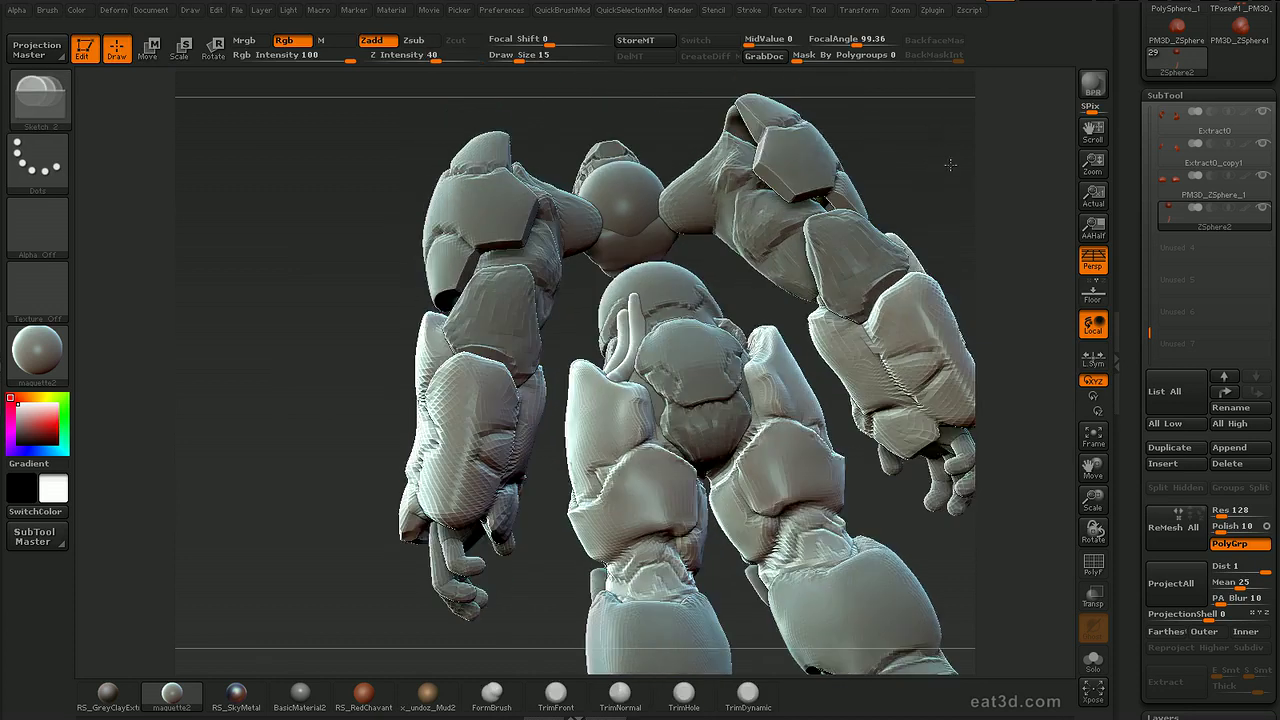
alt+drag(947, 195, 930, 290)
Try the PushPull brush at size 33 on the strands' lower ends, undo the stroke and smooth the strands.
key(b)
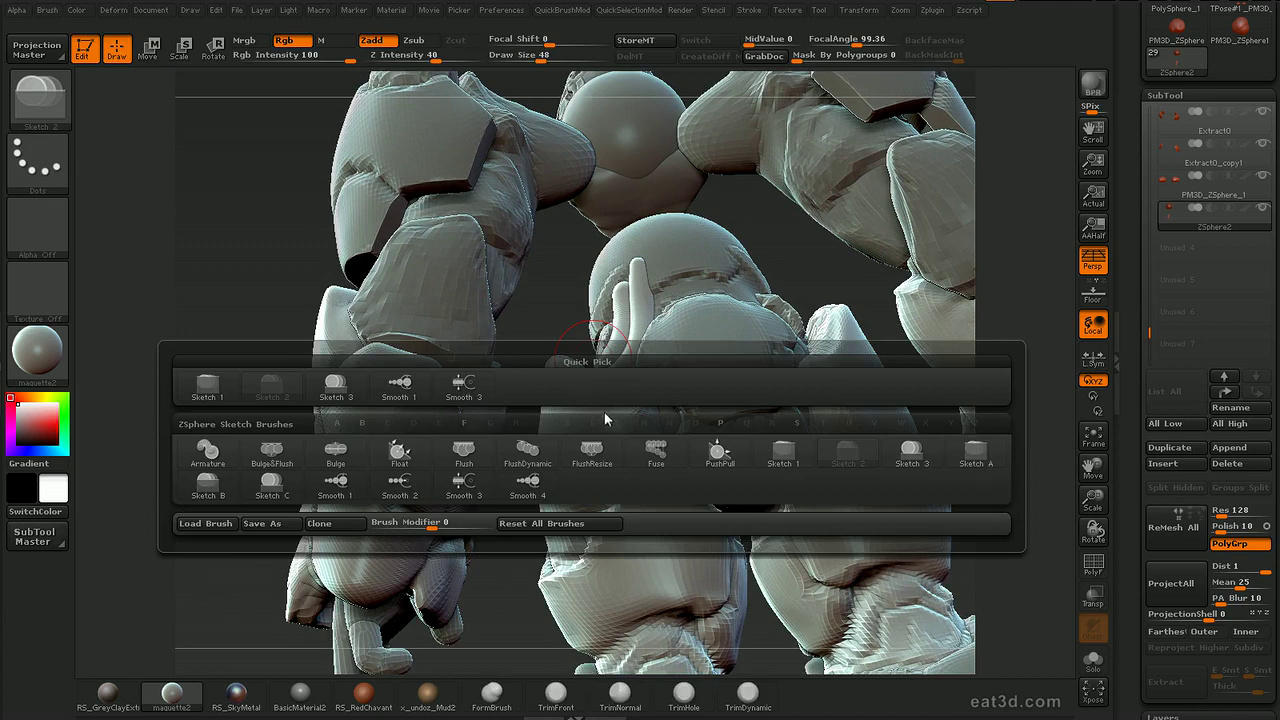
click(721, 452)
drag(816, 298, 848, 356)
key([)
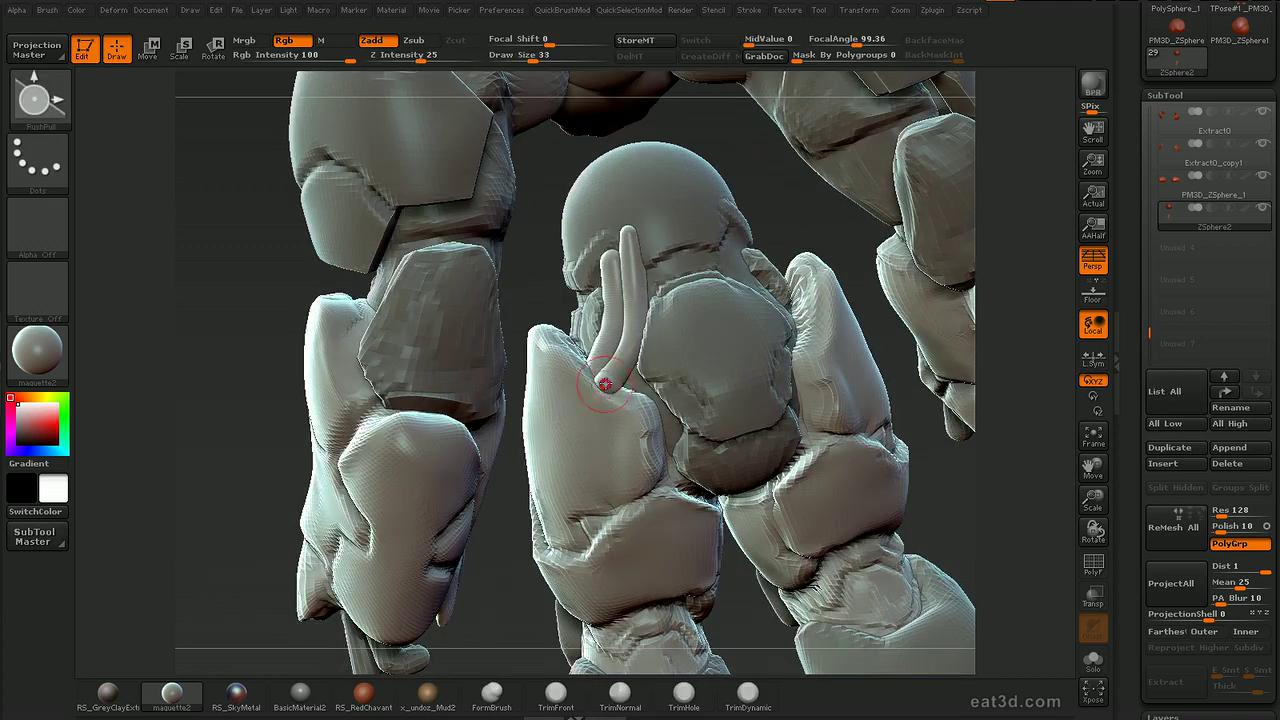
mouse_move(607, 383)
mouse_down()
mouse_move(628, 346)
mouse_move(620, 368)
mouse_move(610, 330)
mouse_up()
key(ctrl+z)
key(shift)
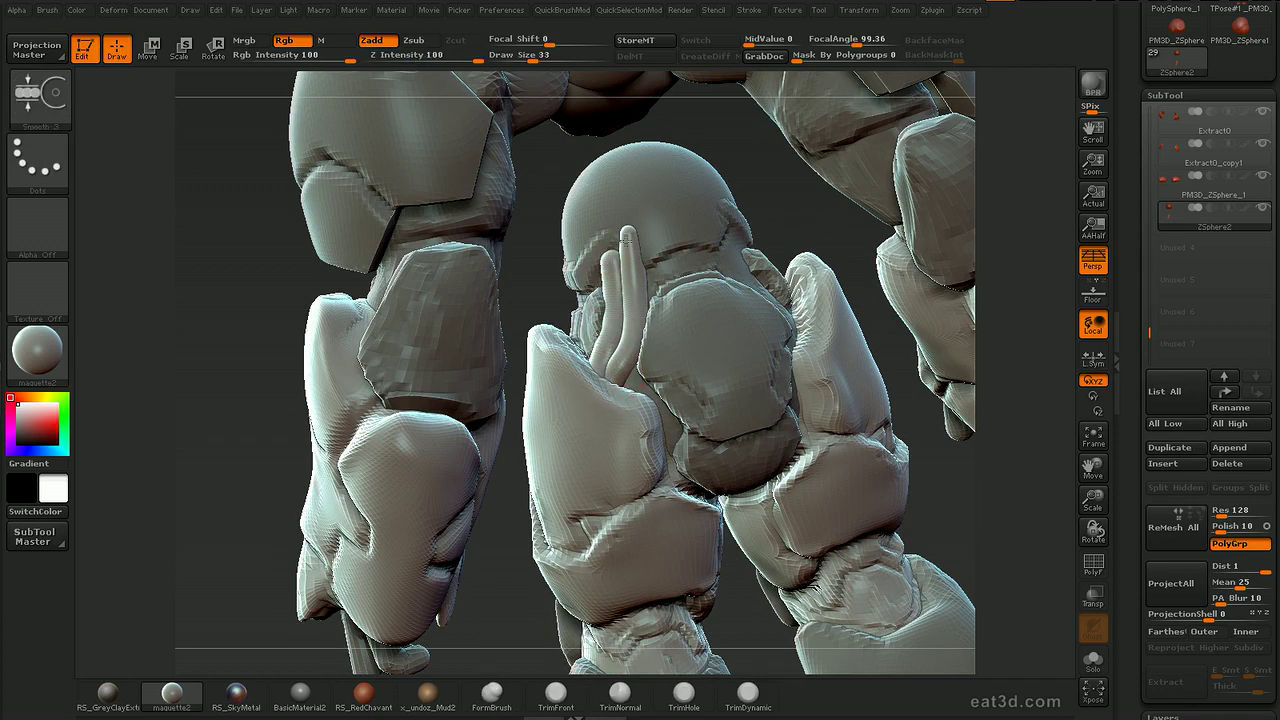
Preview the strands as a unified skin, set its resolution to 280 and make the unified skin.
key(f)
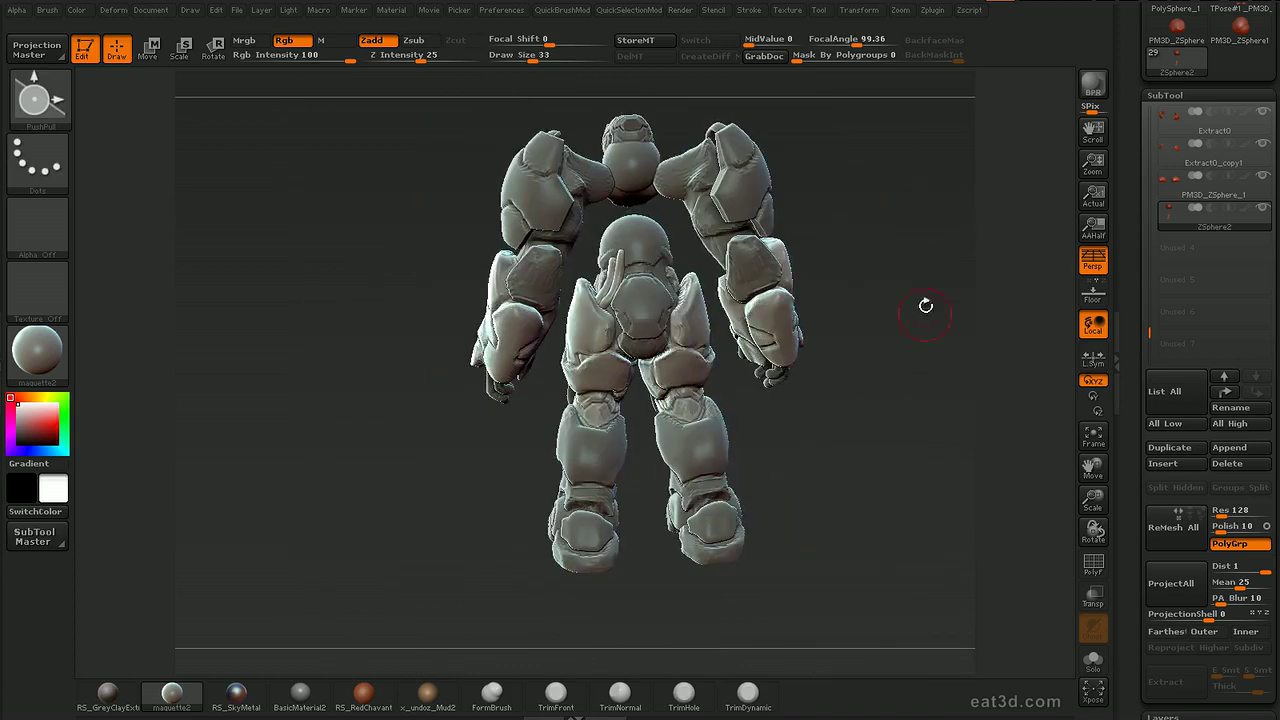
drag(1136, 390, 1125, 198)
click(1178, 394)
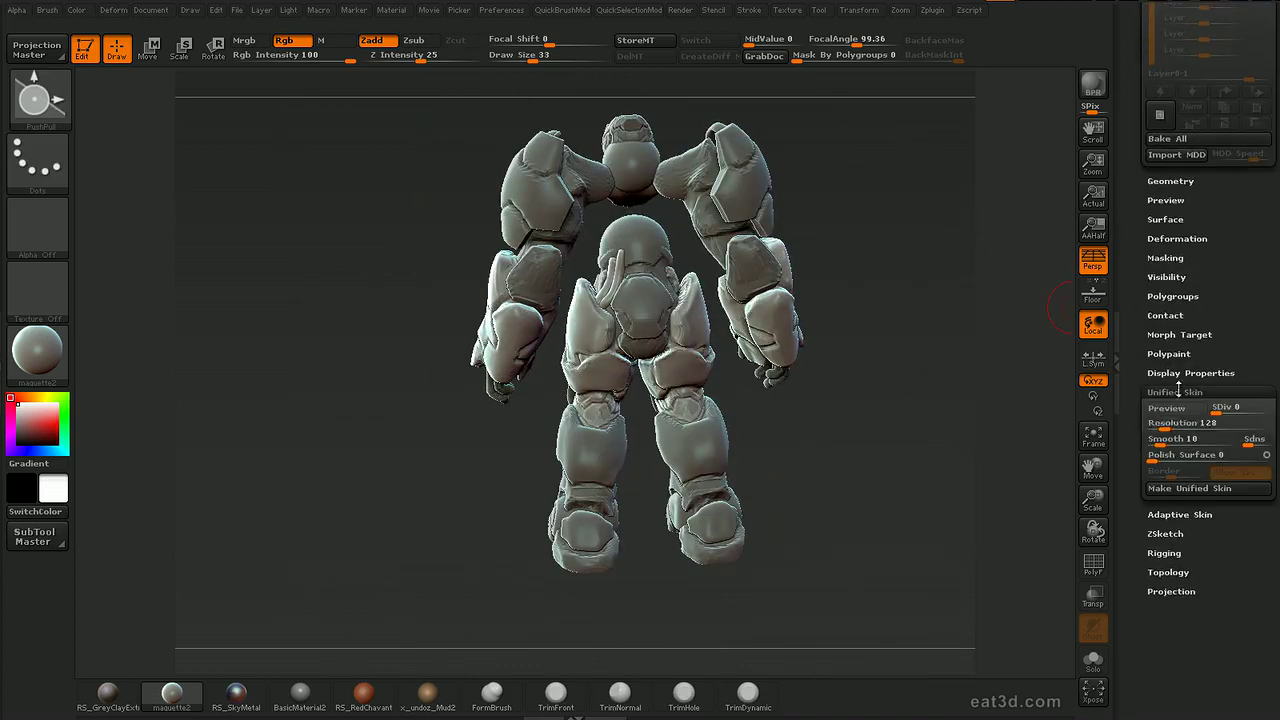
click(1185, 413)
mouse_move(958, 428)
mouse_down()
mouse_move(983, 566)
mouse_move(1040, 490)
mouse_up()
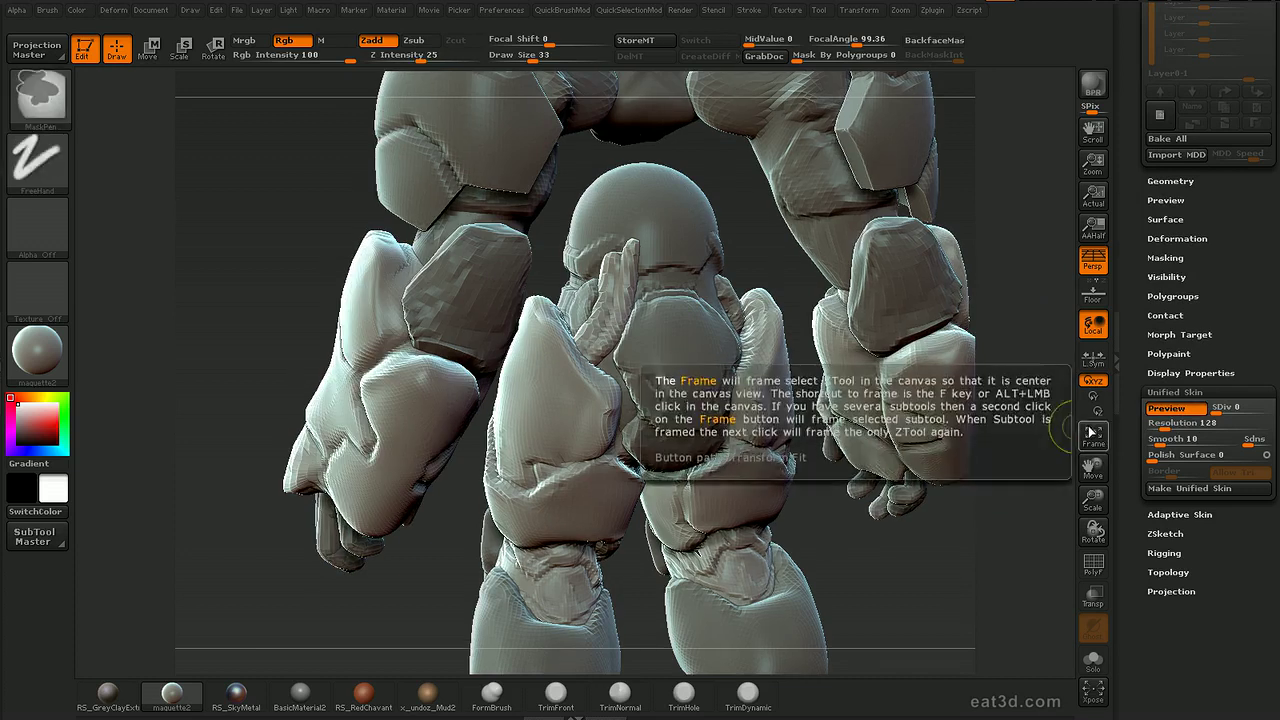
click(1182, 425)
click(1177, 412)
click(1178, 412)
drag(1000, 540, 1006, 493)
mouse_move(1140, 297)
mouse_down()
mouse_move(1129, 531)
mouse_move(1141, 280)
mouse_up()
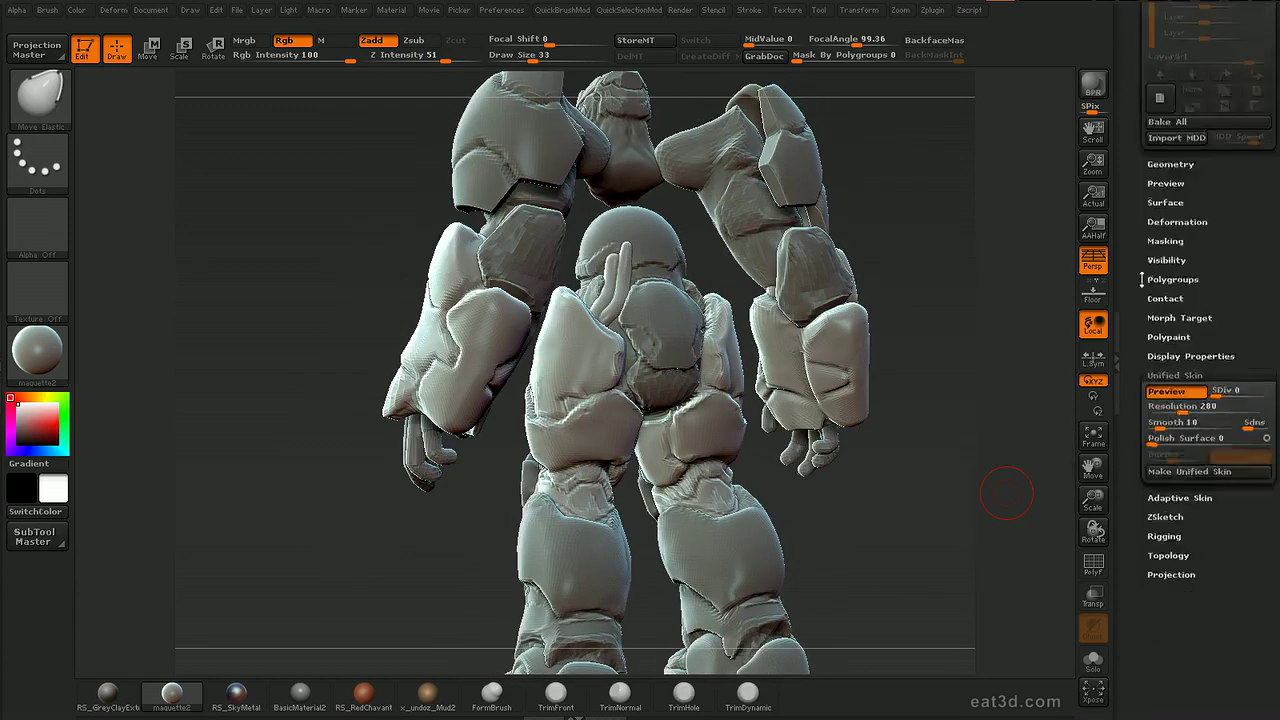
click(1190, 471)
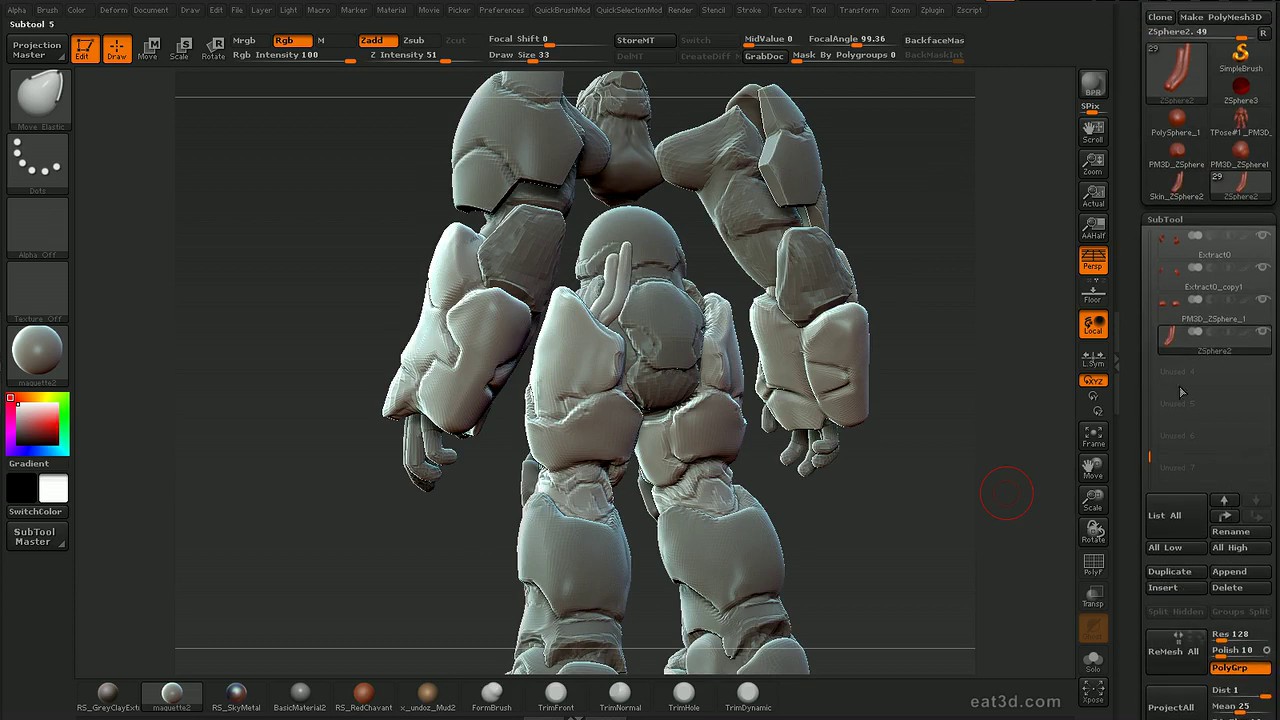
Undo the sketched strands on the ZSphere and append the Skin_ZSphere2 mesh as a subtool.
drag(1035, 402, 1021, 401)
key(a)
key(ctrl+z)
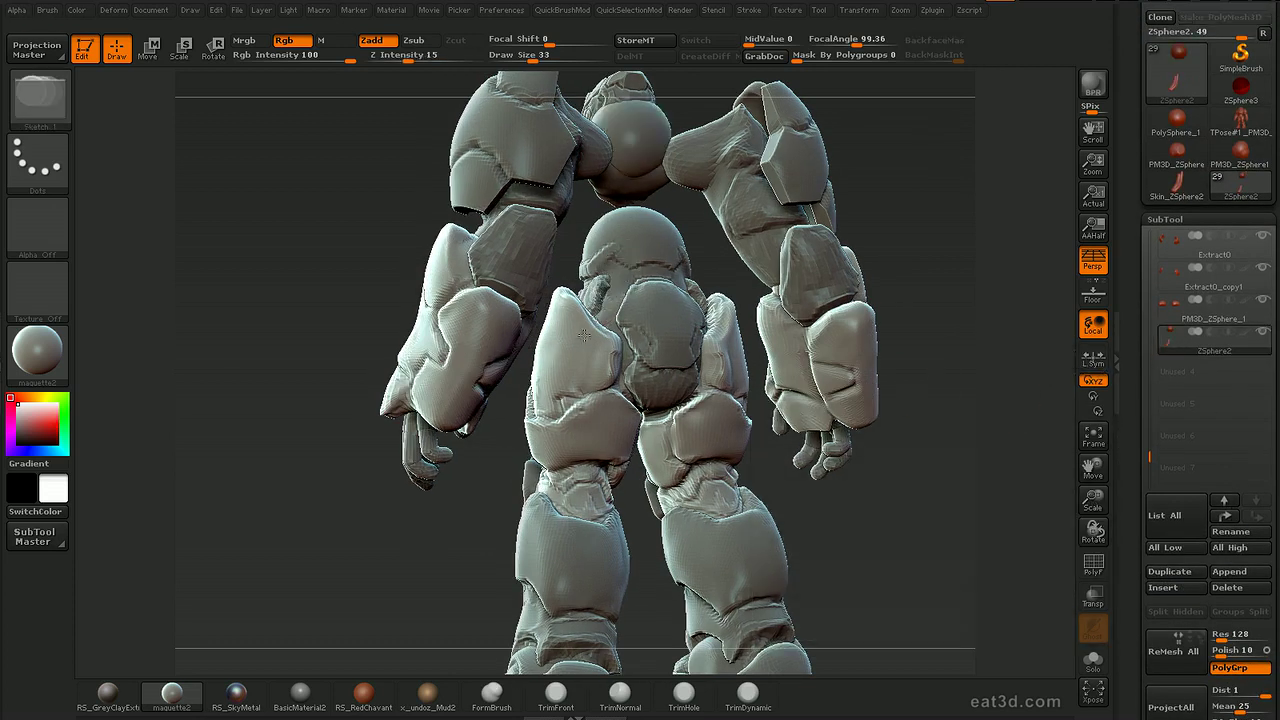
drag(938, 227, 1035, 212)
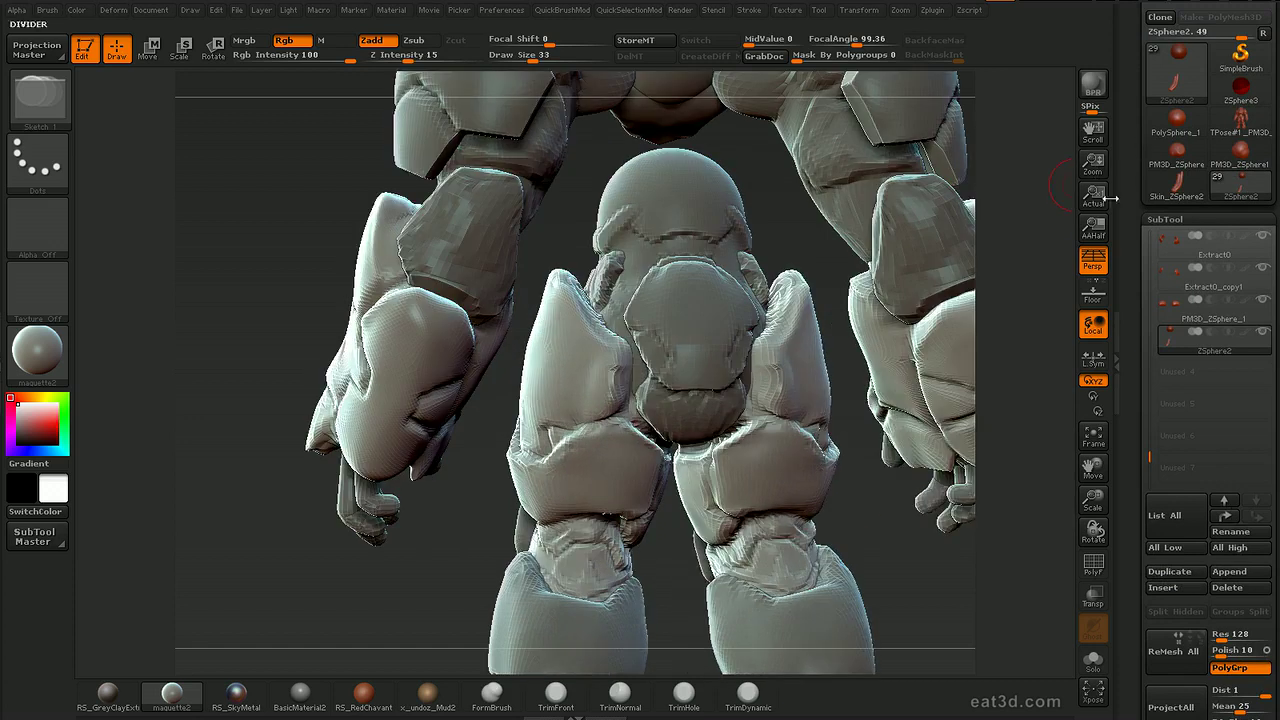
key(ctrl+alt+a)
click(785, 521)
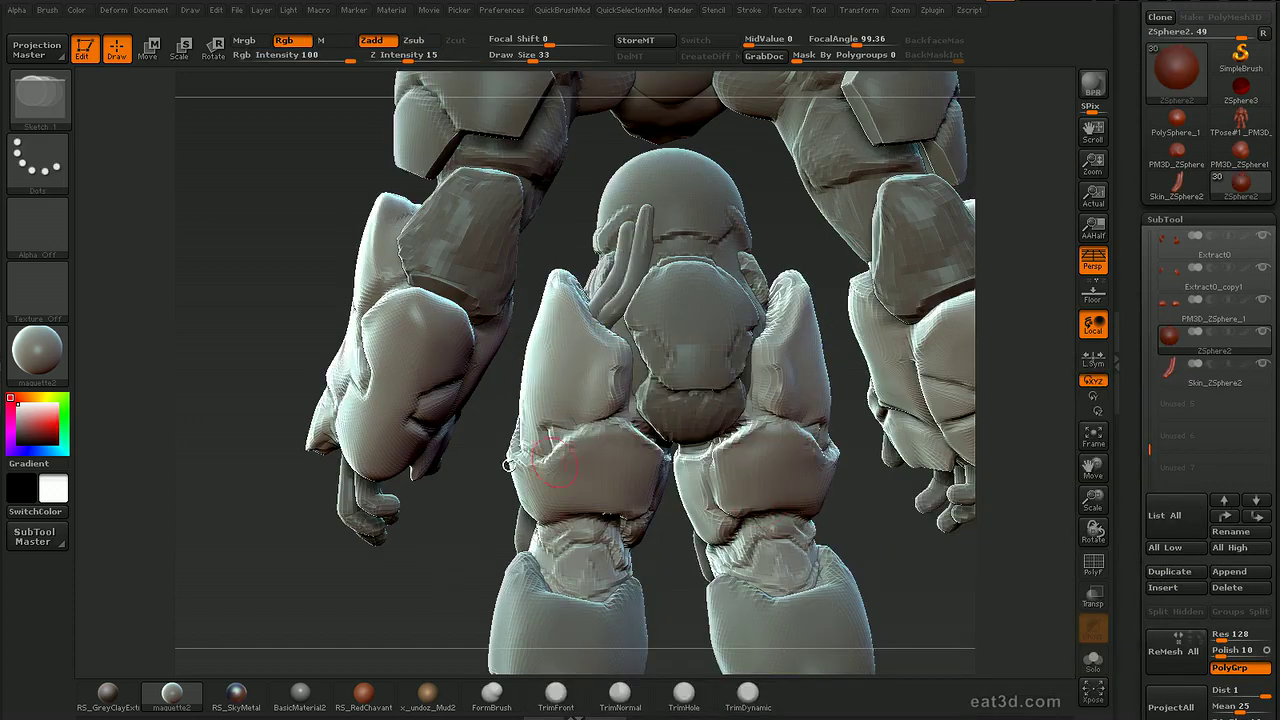
Try to mirror the ZSphere2 subtool with SubTool Master.
click(36, 536)
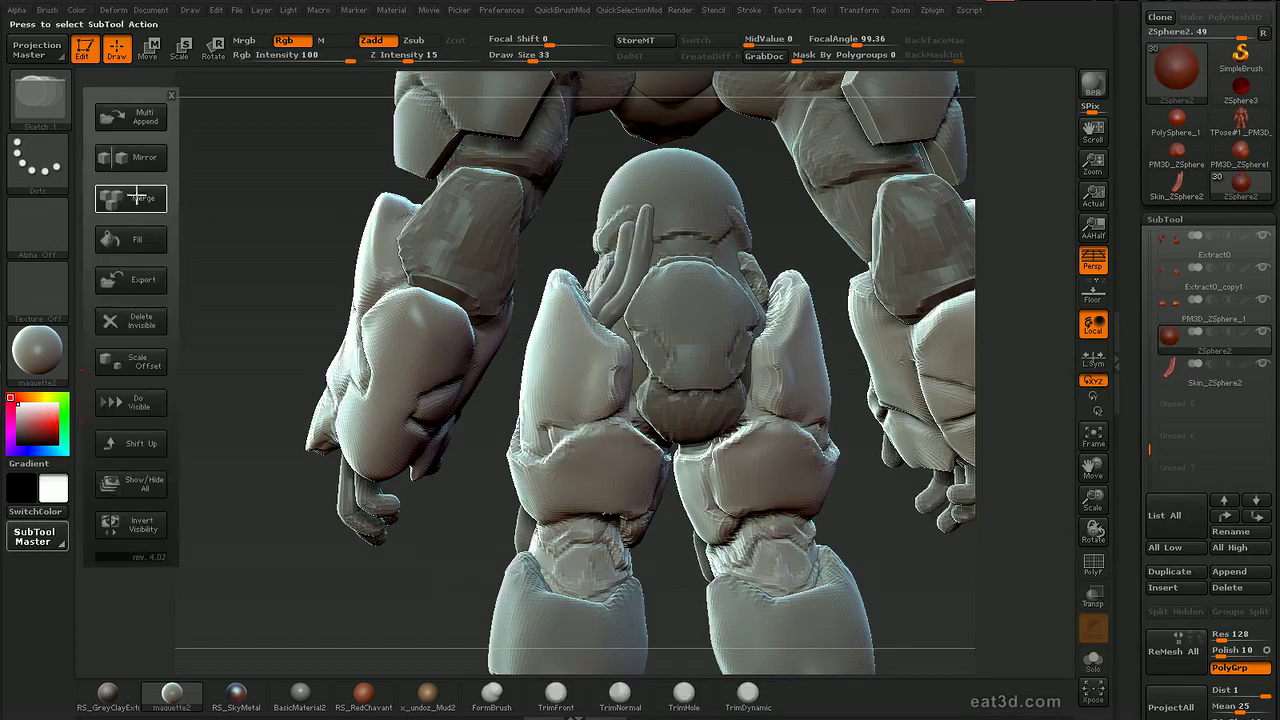
click(137, 157)
click(540, 362)
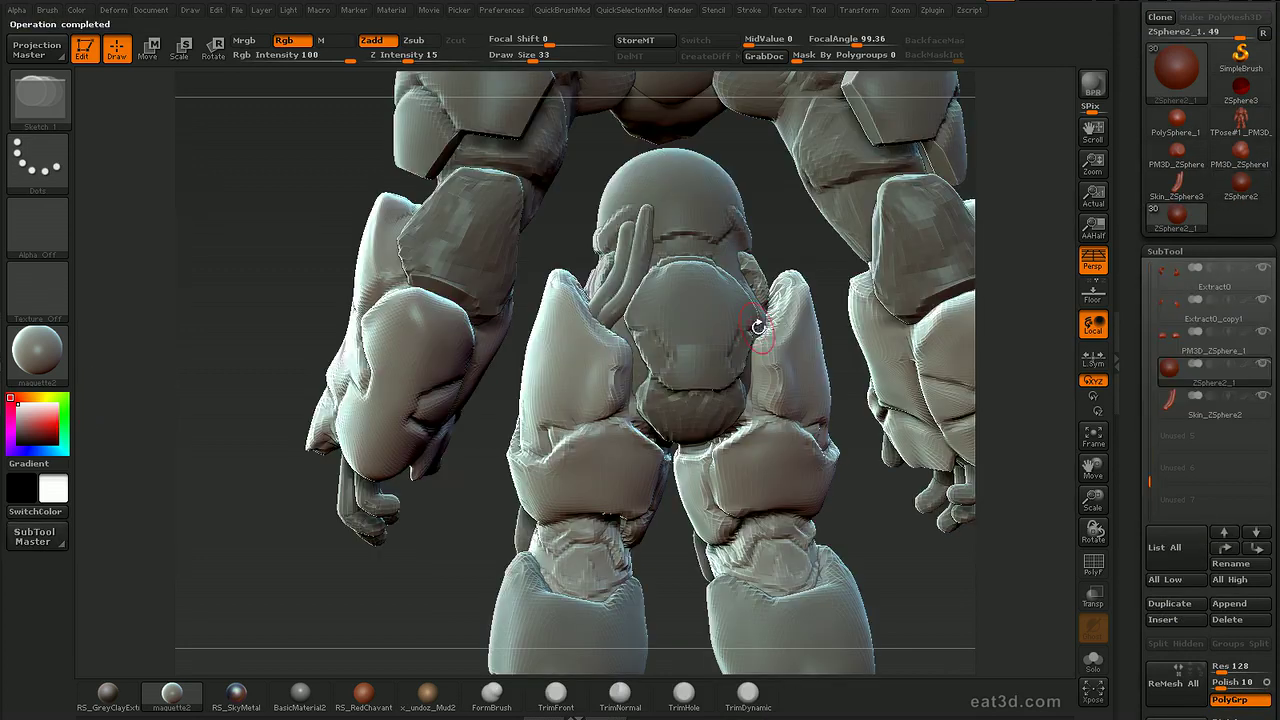
Mirror the Skin_ZSphere2 strands across the X axis, merging the mirrored copy into one subtool.
alt+click(641, 263)
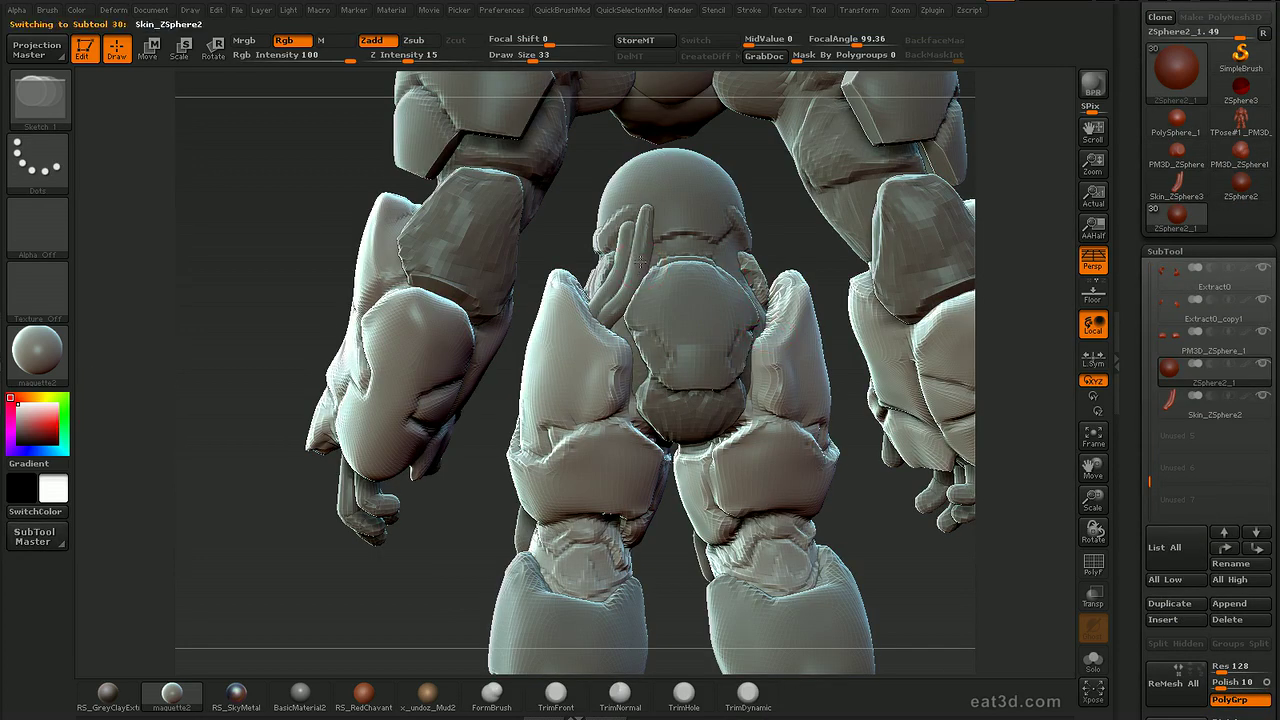
click(36, 536)
click(143, 163)
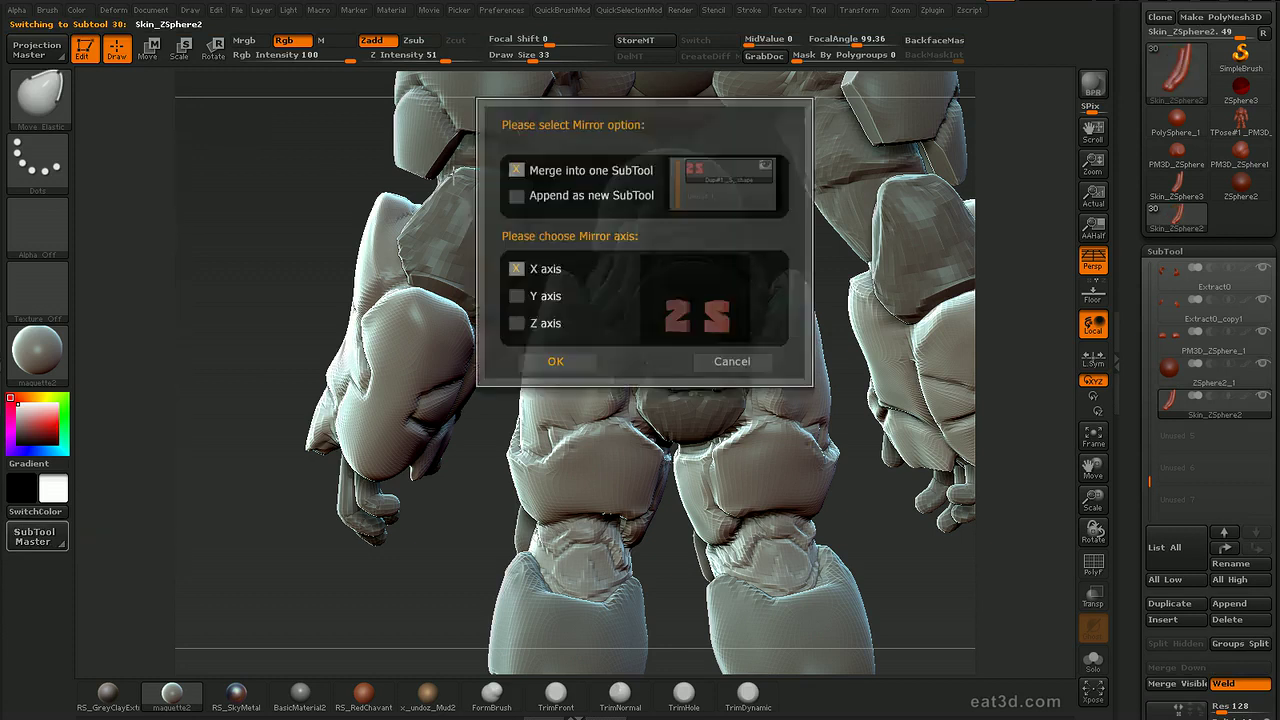
click(550, 362)
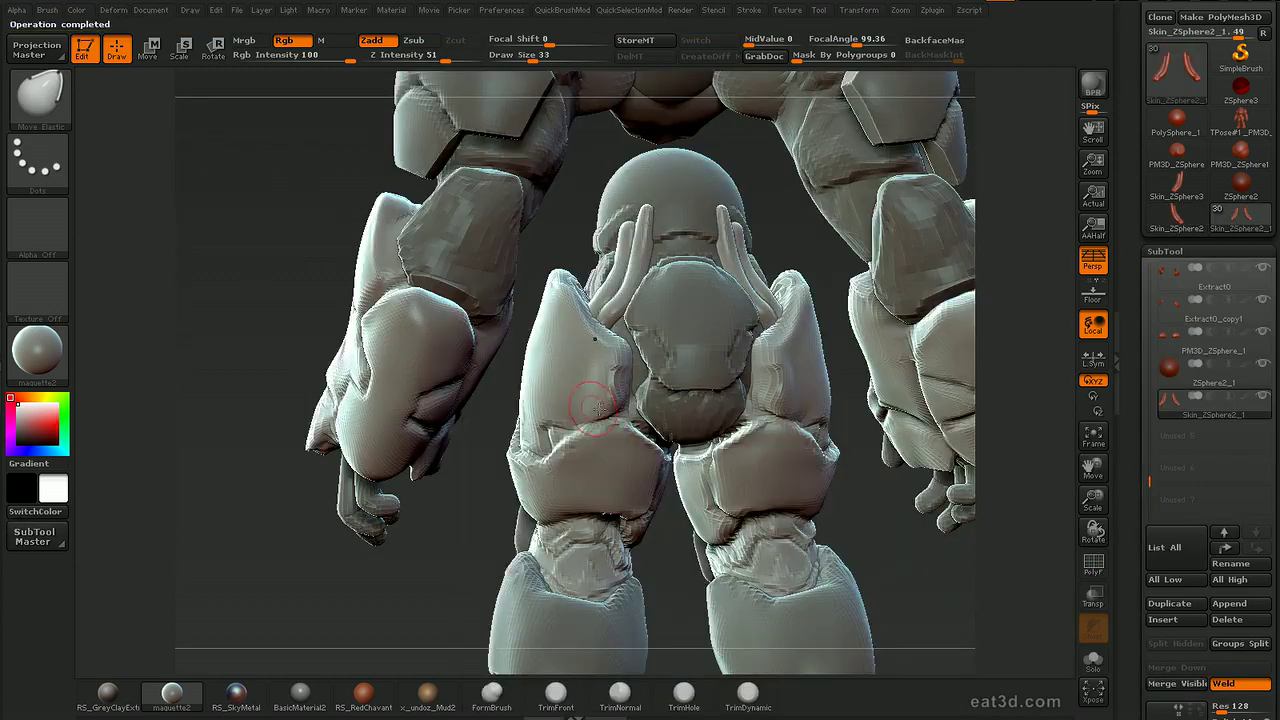
Show the torso armor again and duplicate the mirrored strands subtool.
alt+drag(727, 137, 855, 198)
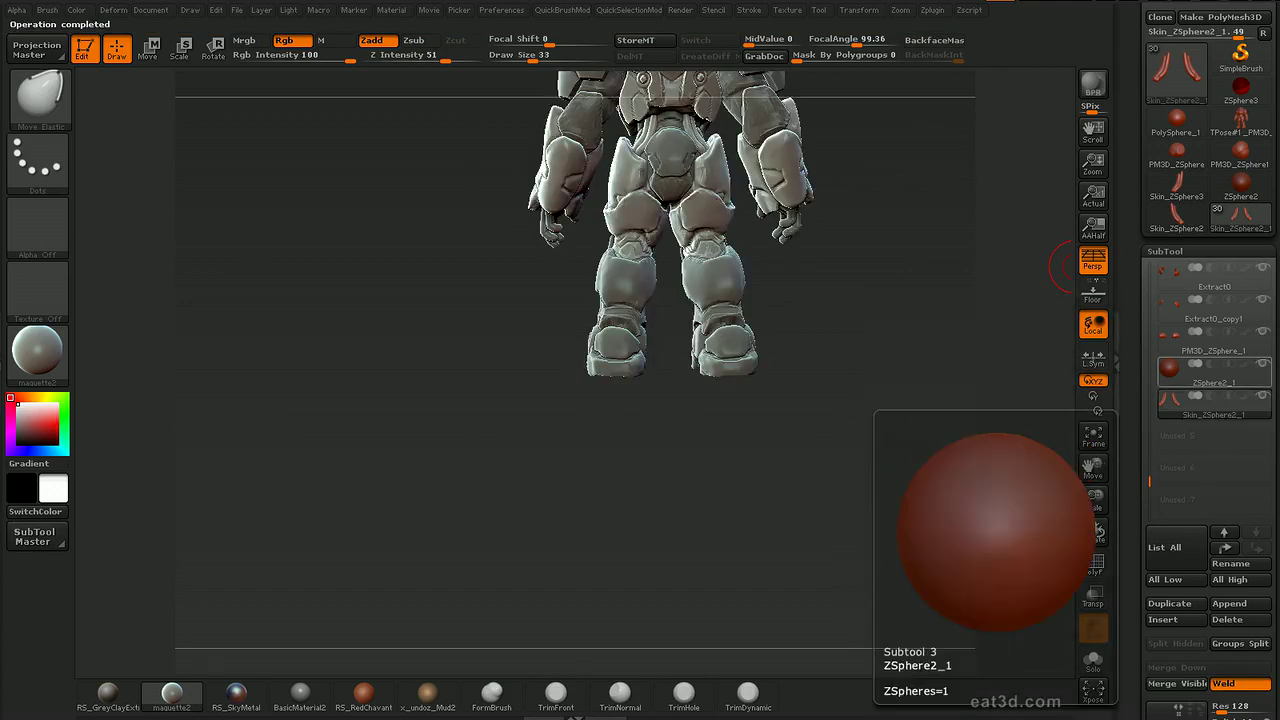
drag(934, 223, 934, 314)
alt+drag(934, 314, 928, 490)
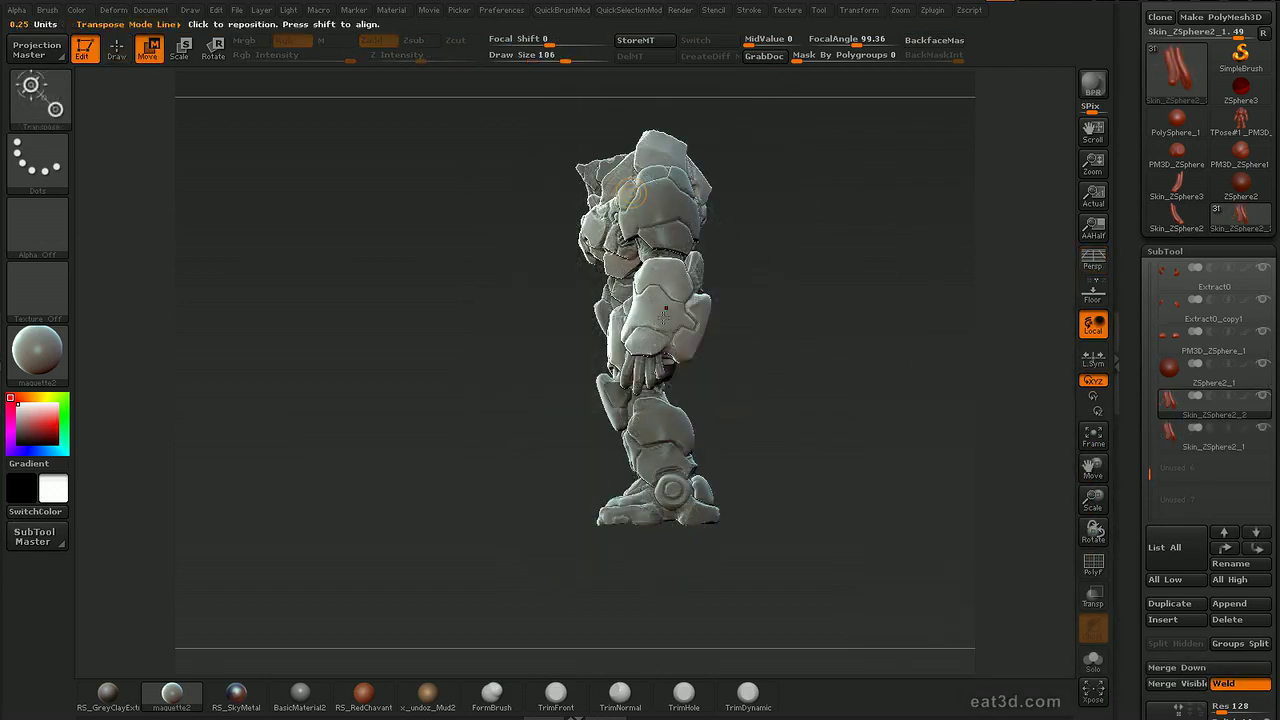
Rotate and move the duplicated strands to the front of the waist, between the chest armor and the thighs.
drag(818, 261, 912, 322)
key(e)
key(r)
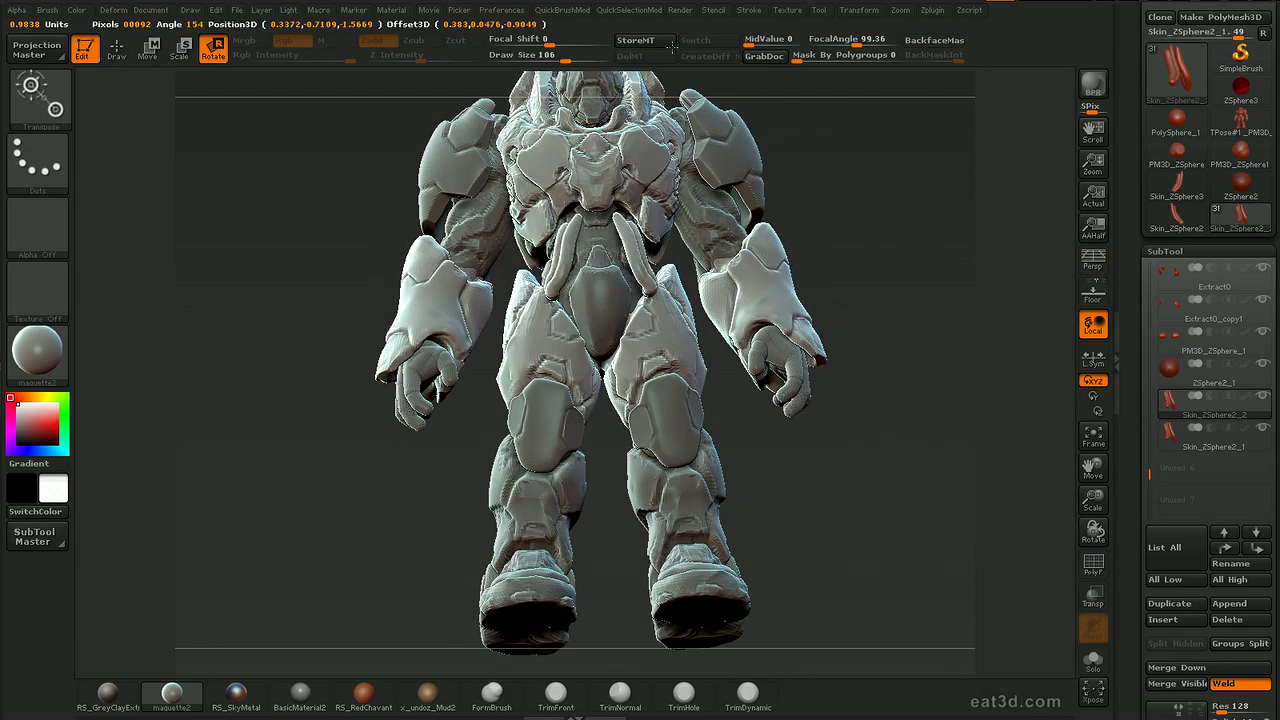
drag(925, 228, 828, 238)
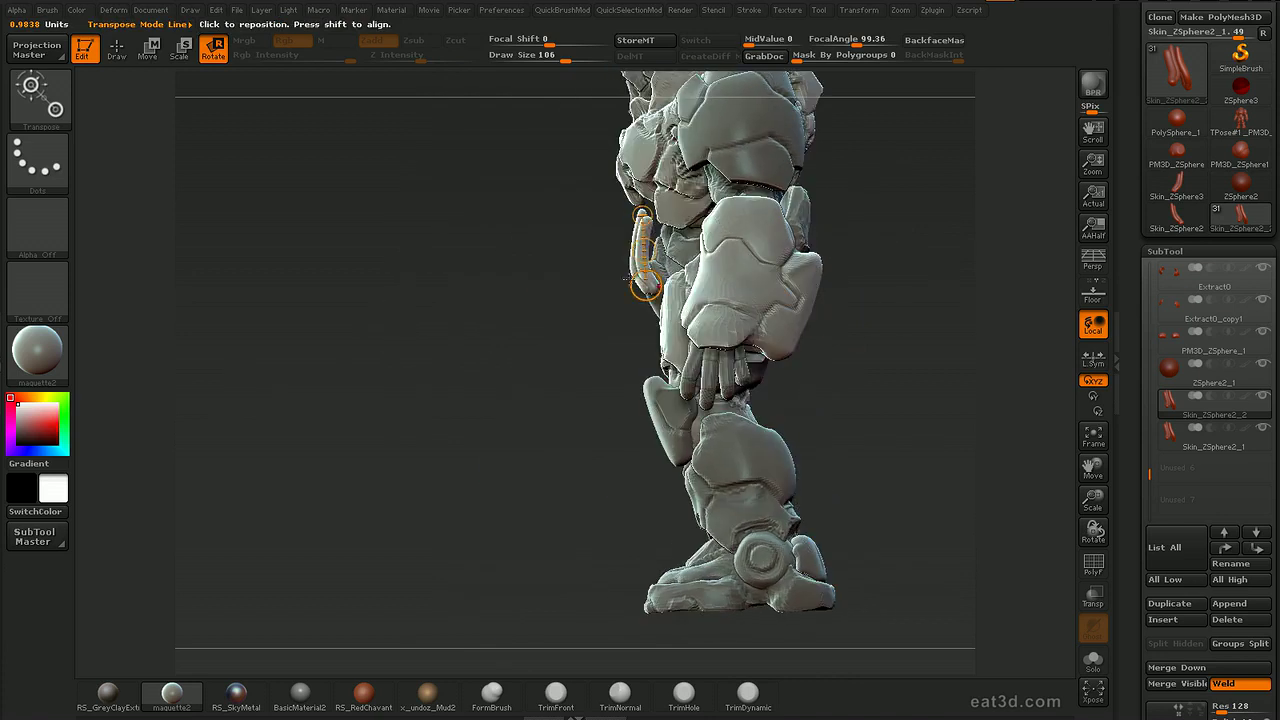
key(w)
drag(885, 445, 780, 507)
Reshape the front waist strands with the Move Elastic brush at draw size 63, extending them down to the thighs.
key(q)
key(b)
key(m)
key(e)
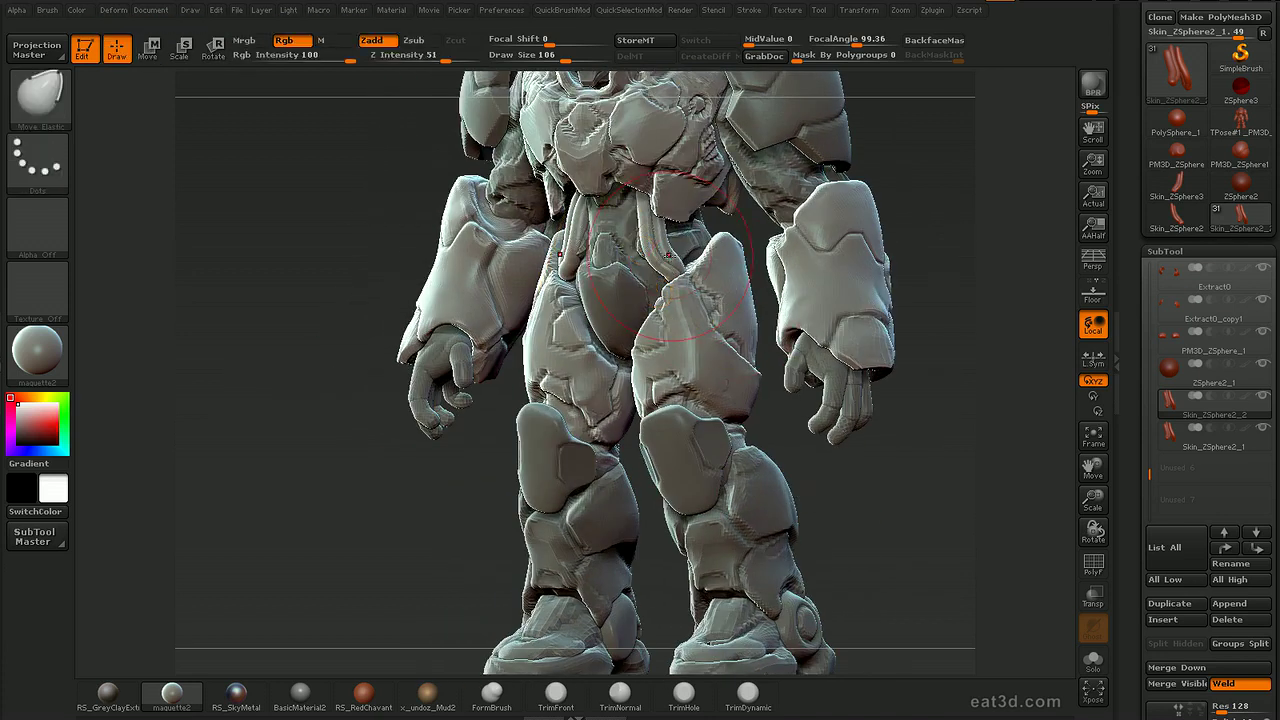
key(s)
drag(653, 249, 645, 283)
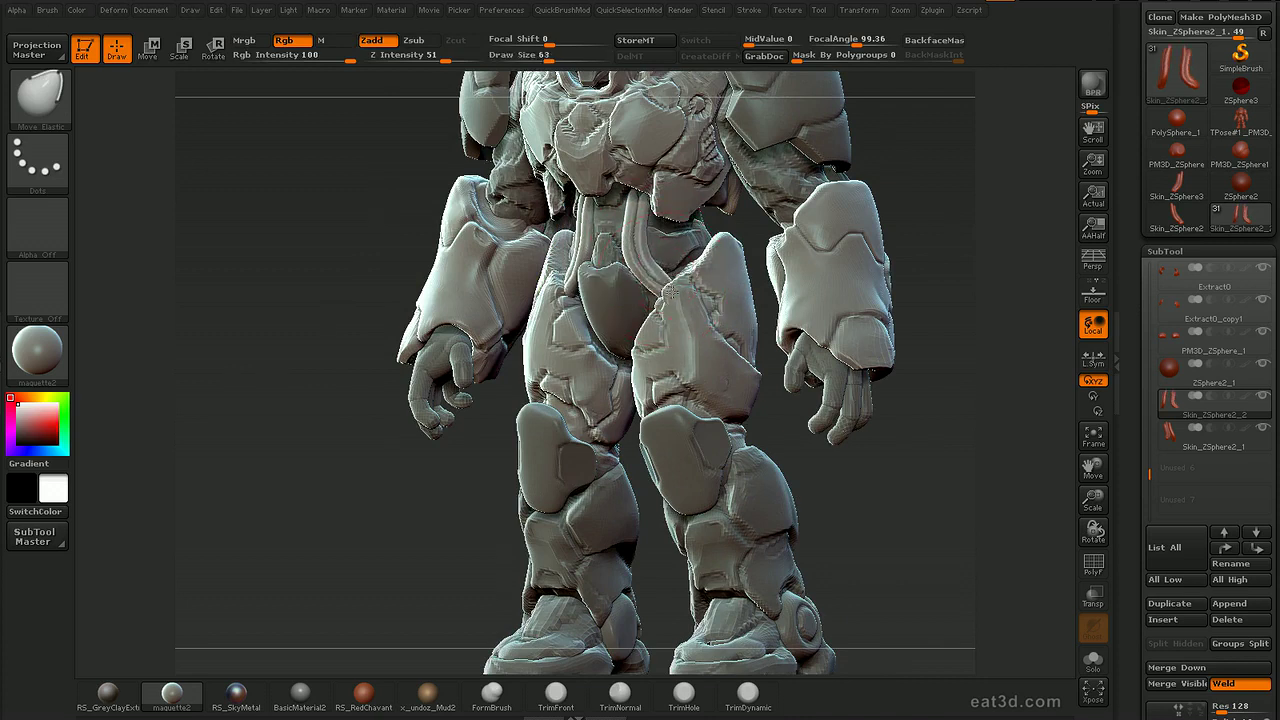
Flare the front strands' lower ends out over the hips with Move Elastic at size 90 and adjust their upper ends under the chest armor.
drag(952, 237, 970, 218)
mouse_move(988, 225)
mouse_down()
mouse_move(900, 235)
mouse_move(935, 235)
mouse_move(930, 320)
mouse_up()
key(s)
mouse_move(686, 243)
mouse_down()
mouse_move(701, 243)
mouse_move(667, 243)
mouse_move(665, 205)
mouse_up()
drag(668, 180, 673, 162)
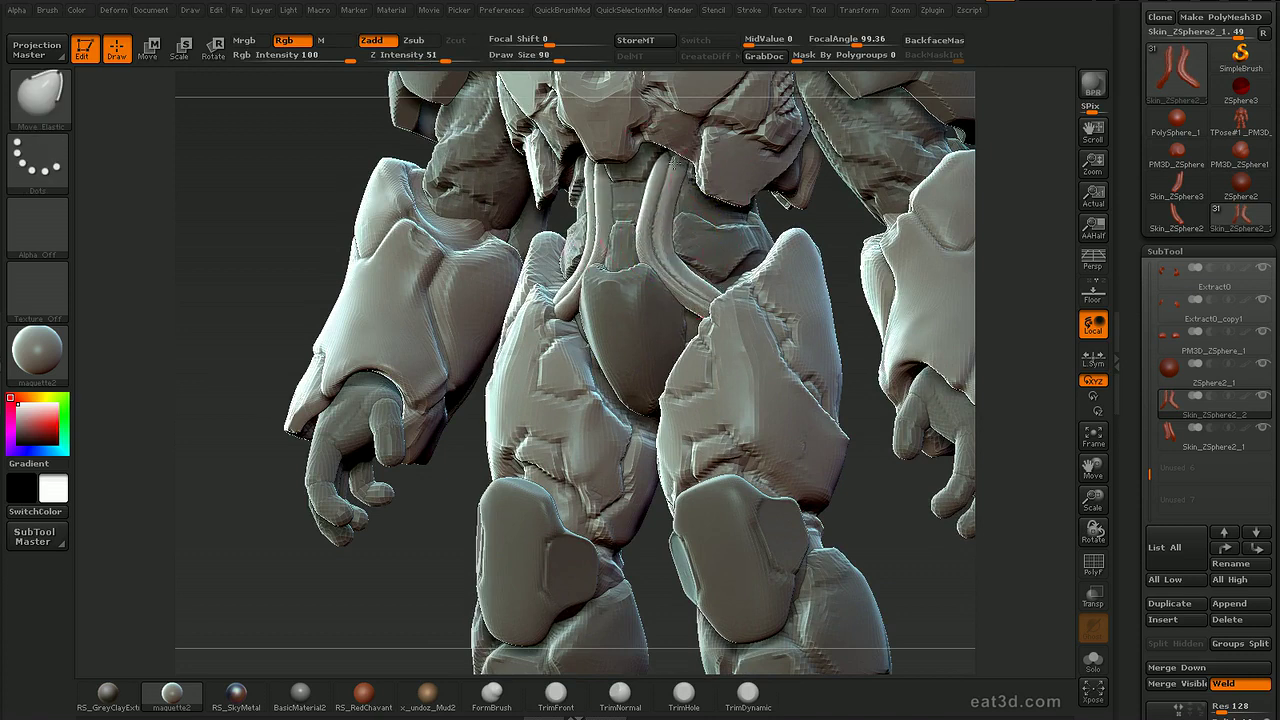
mouse_move(824, 216)
mouse_down()
mouse_move(889, 189)
mouse_move(891, 209)
mouse_up()
key(s)
drag(672, 163, 684, 157)
key(s)
drag(683, 155, 673, 138)
drag(940, 168, 868, 178)
key(ctrl+z)
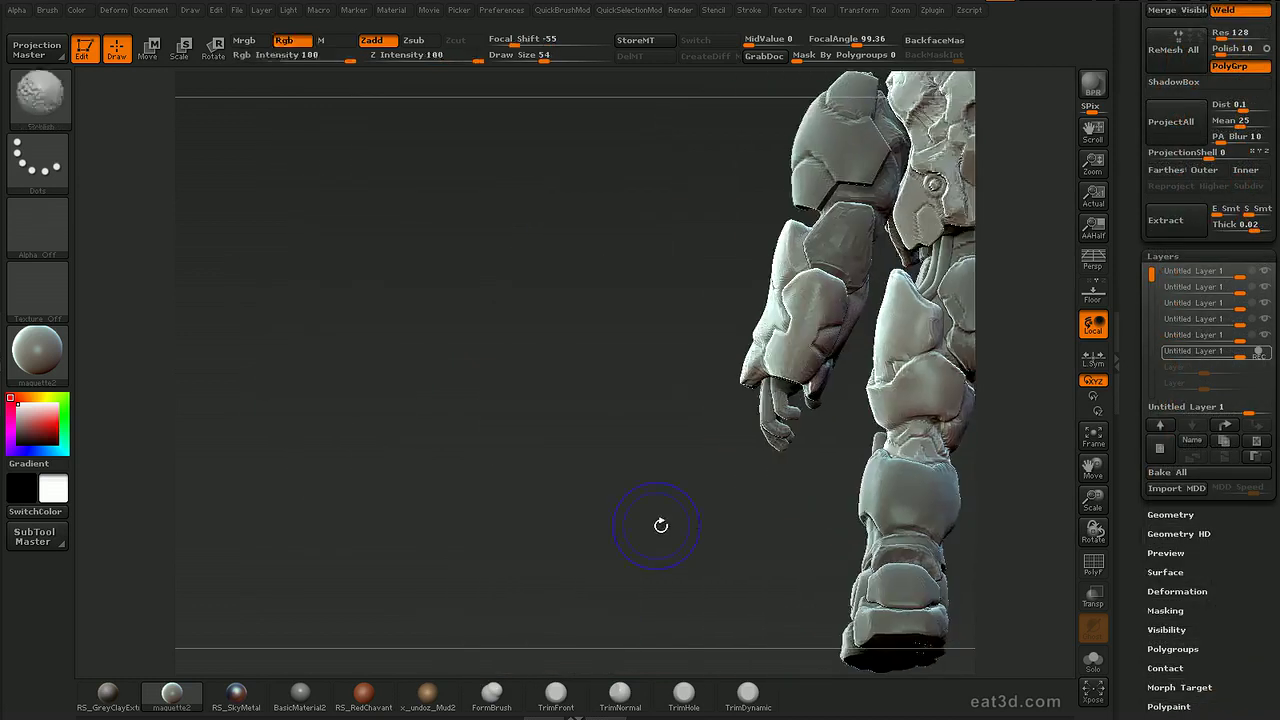
Punch round recesses into the lower forearm plate and the upper-arm plate with the TrimHole brush.
mouse_move(660, 526)
mouse_down()
mouse_move(717, 571)
mouse_move(627, 672)
mouse_up()
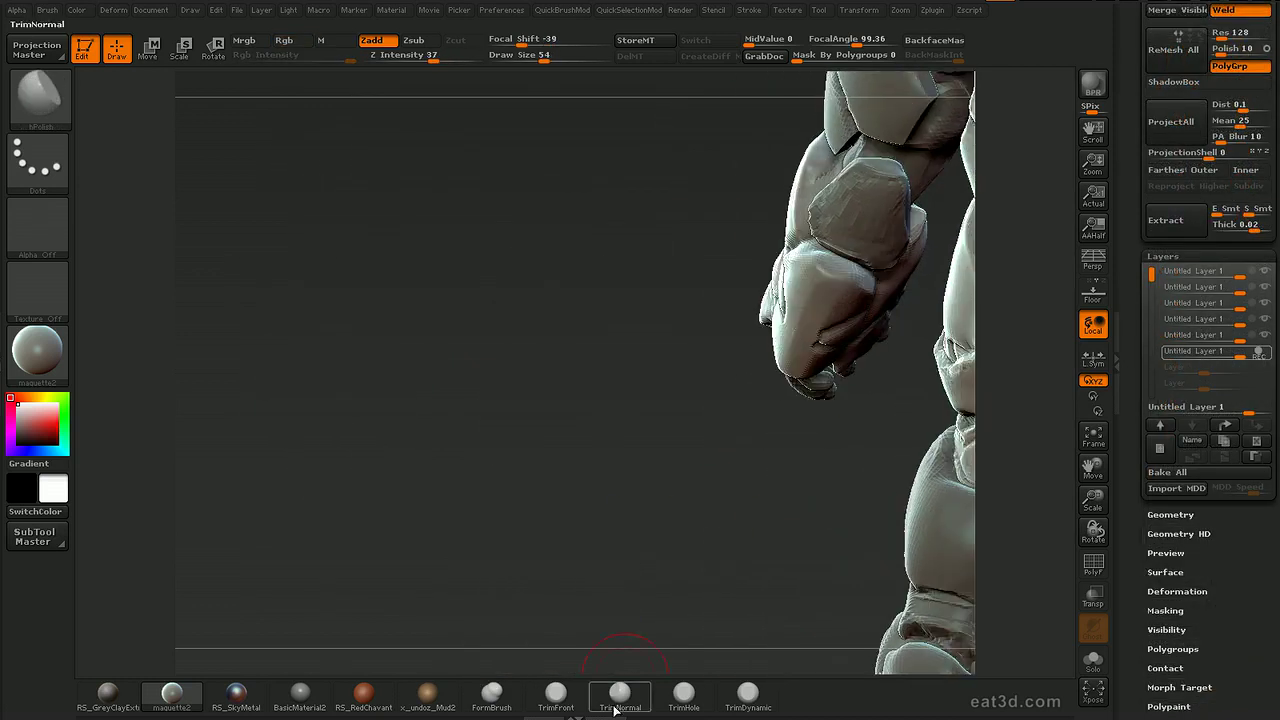
click(580, 692)
click(685, 698)
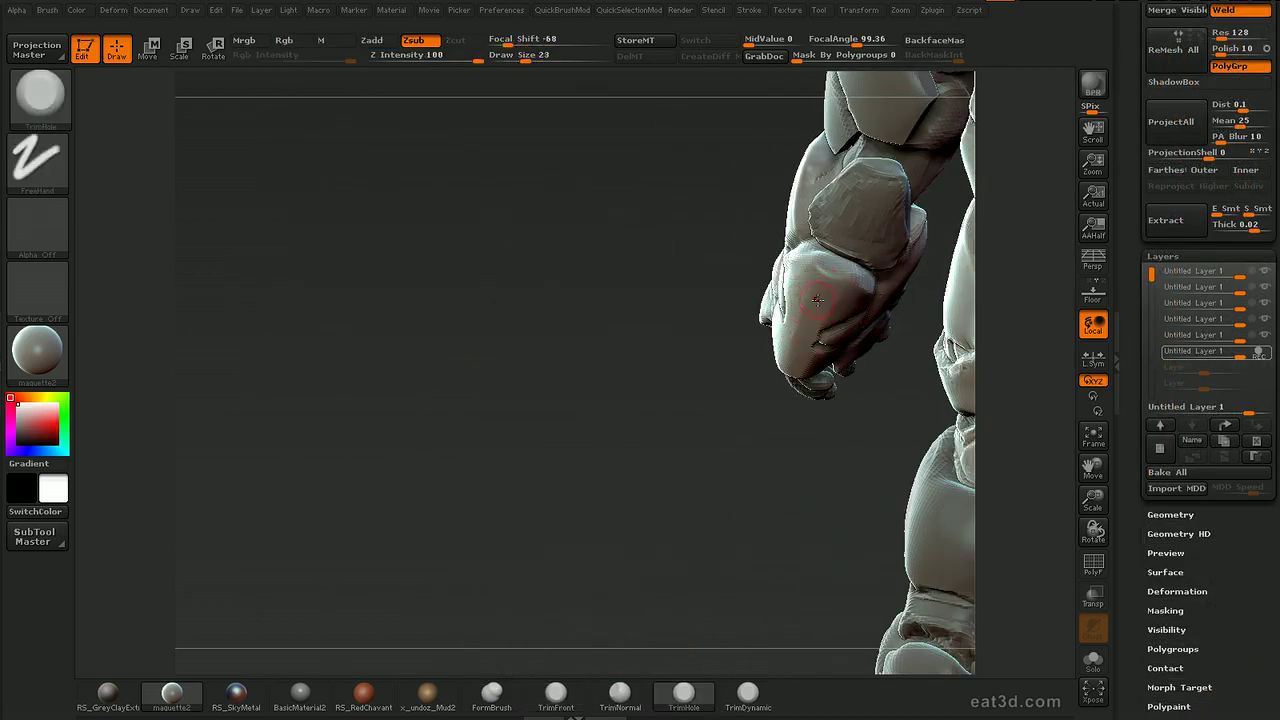
shift+drag(810, 308, 815, 297)
key(s)
click(817, 299)
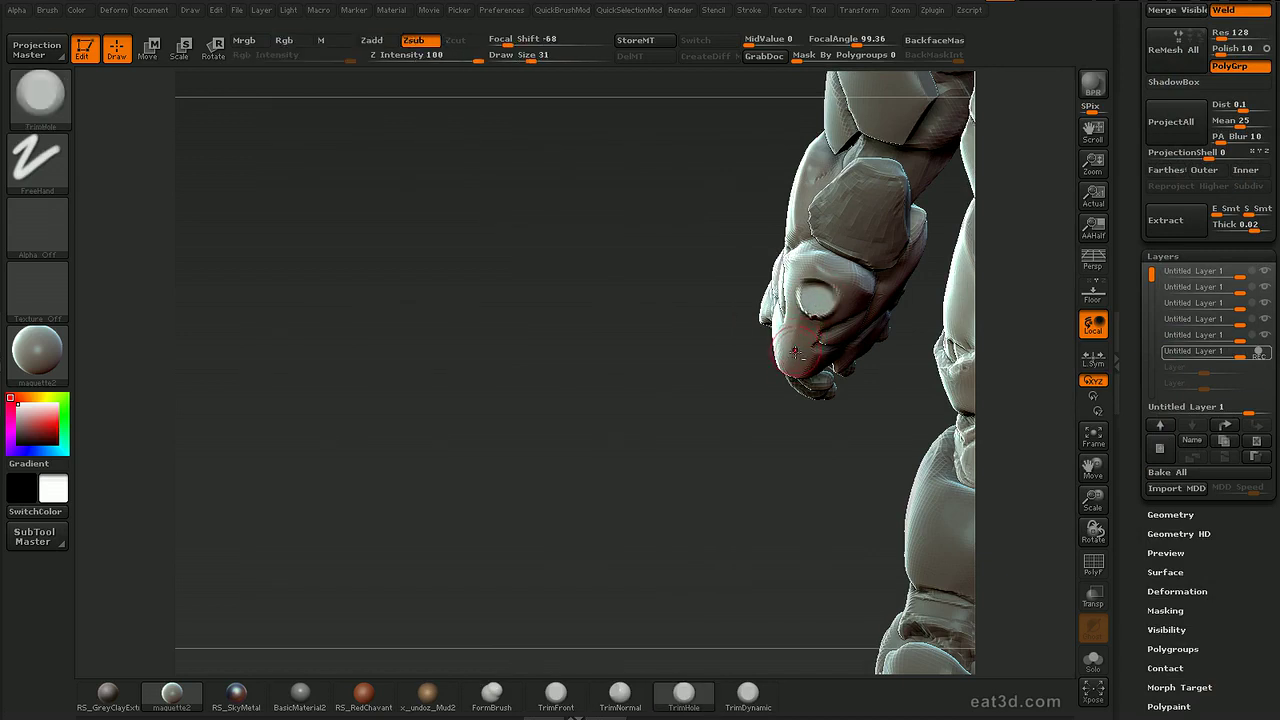
drag(848, 416, 781, 500)
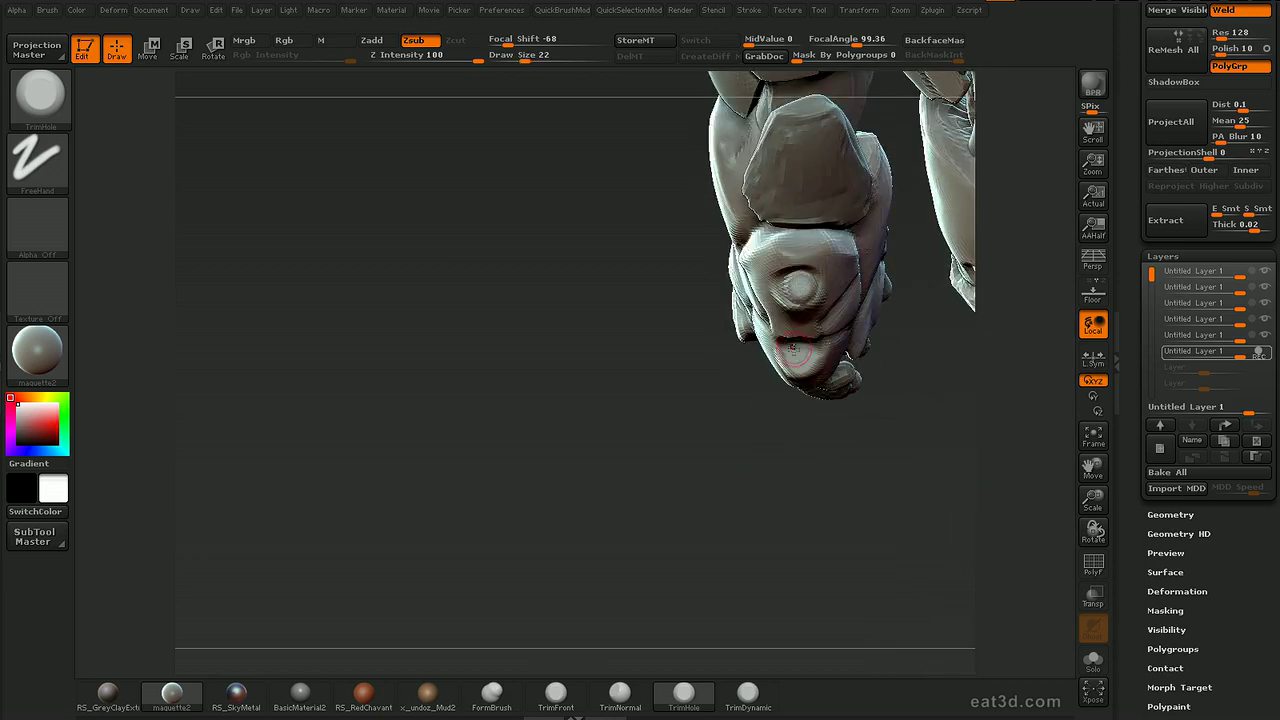
mouse_move(804, 466)
mouse_down()
mouse_move(802, 354)
mouse_move(743, 491)
mouse_move(845, 466)
mouse_move(800, 430)
mouse_up()
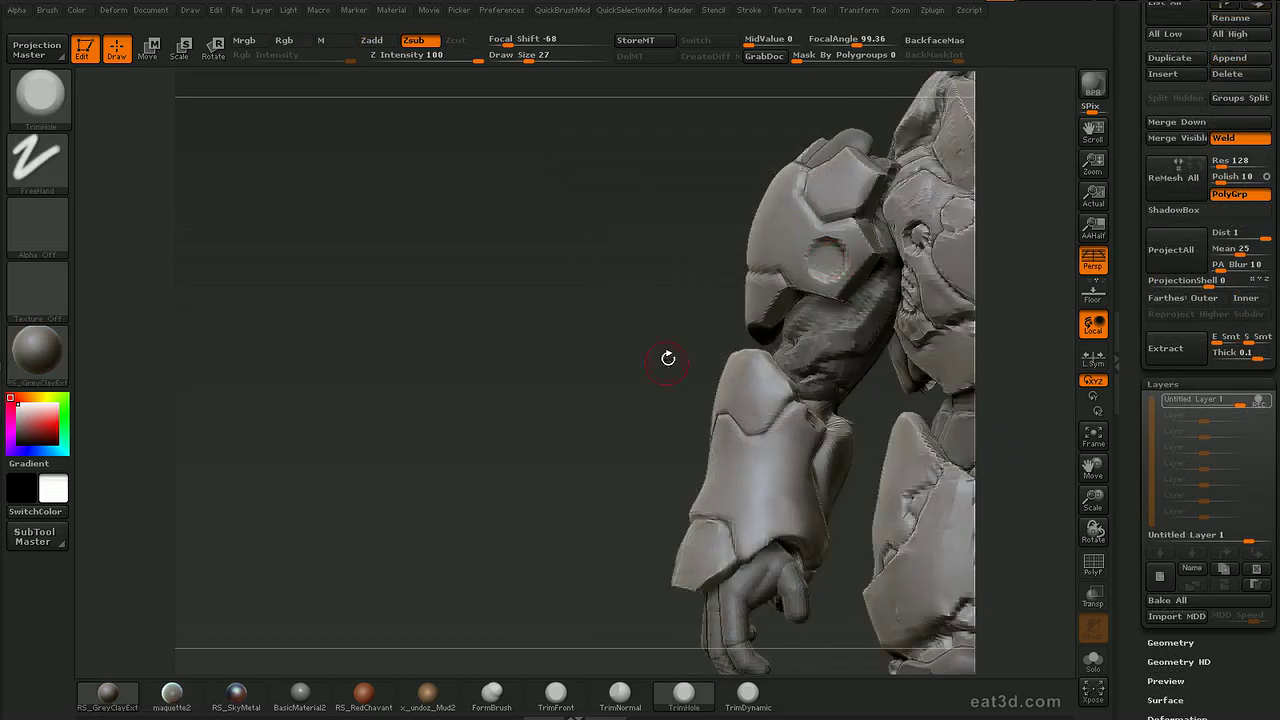
drag(666, 357, 825, 255)
click(825, 255)
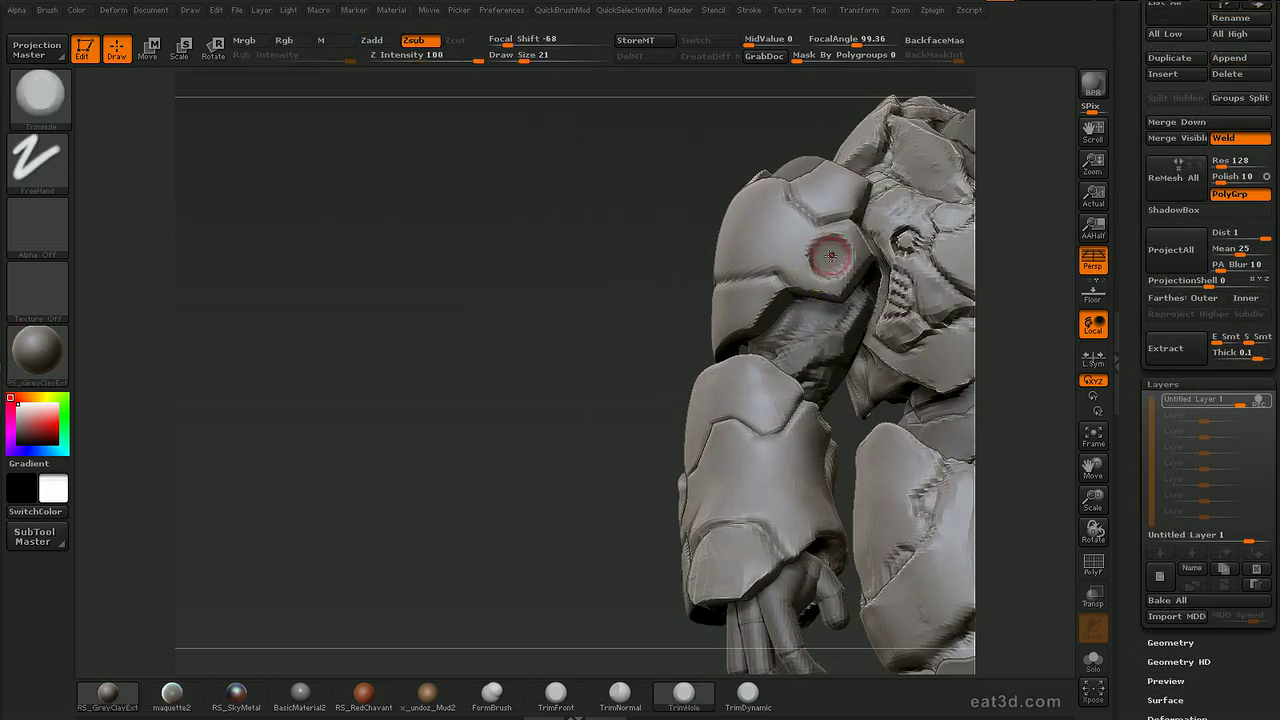
Isolate the hand's palm subtool, PM3D_zspheres-003, and subdivide its geometry.
drag(985, 257, 779, 505)
alt+click(938, 295)
key(alt+s)
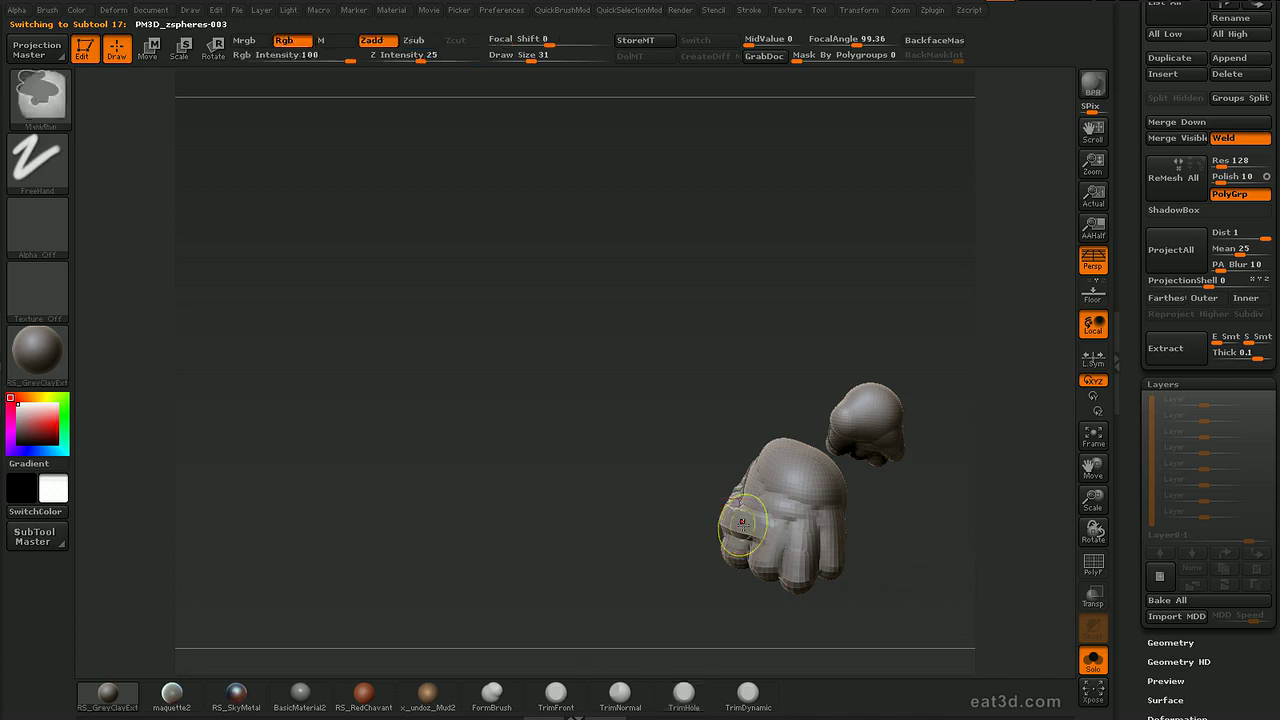
key(b)
key(c)
key(t)
key(ctrl+d)
Build a clay band across the knuckles and around the side of the hand with ClayTubes at draw size 35.
mouse_move(863, 566)
mouse_down()
mouse_move(733, 528)
mouse_move(800, 524)
mouse_up()
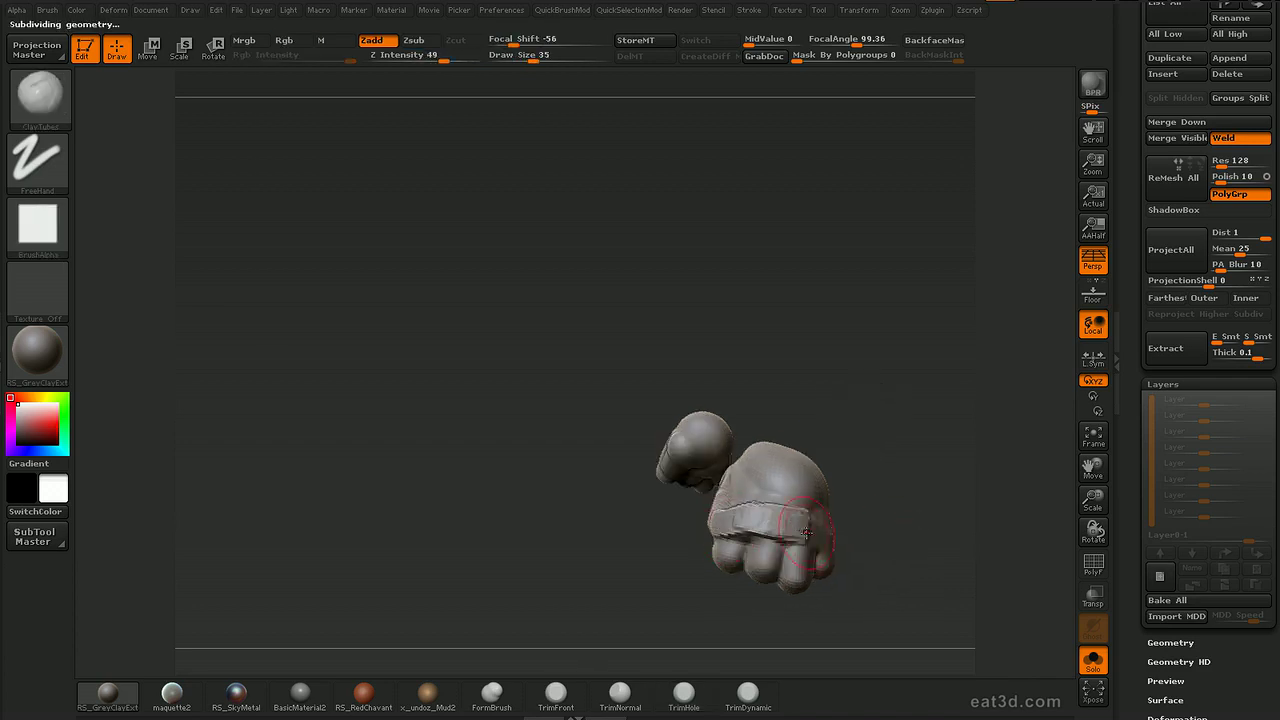
drag(879, 495, 804, 450)
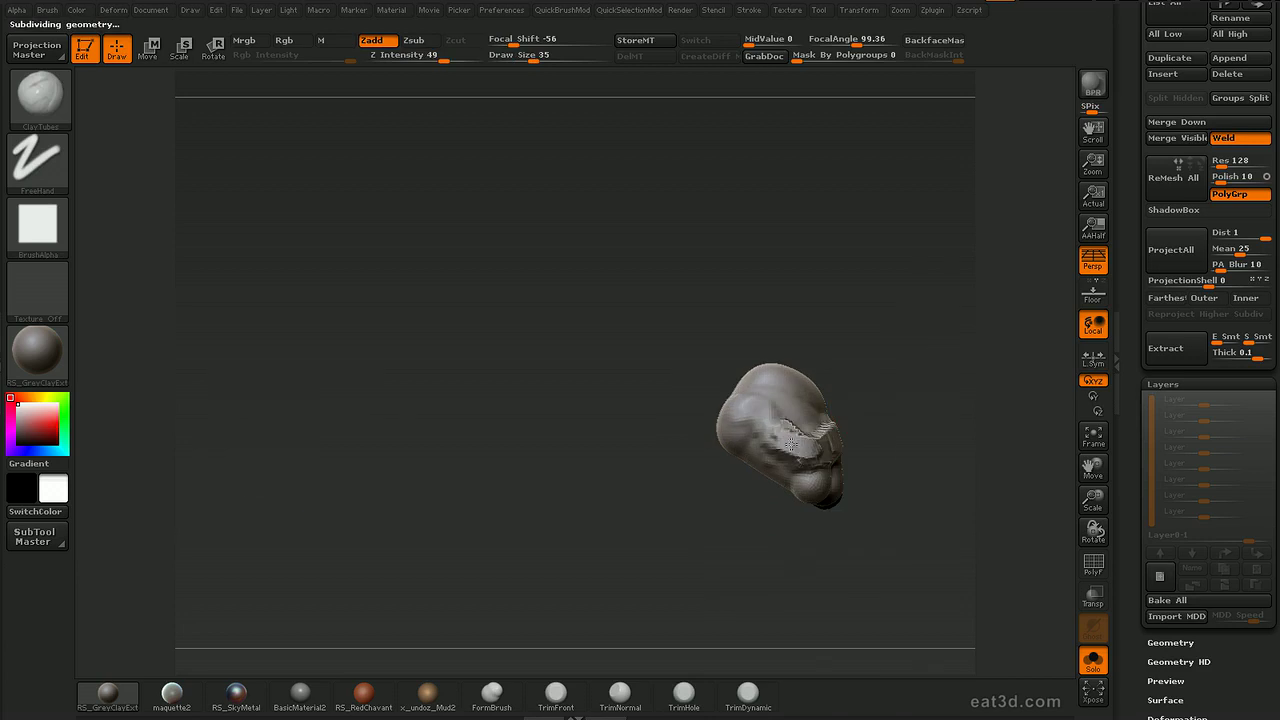
mouse_move(742, 426)
mouse_down()
mouse_move(790, 460)
mouse_move(808, 456)
mouse_up()
mouse_move(903, 396)
mouse_down()
mouse_move(917, 406)
mouse_move(916, 510)
mouse_move(860, 450)
mouse_up()
Build up broad clay planes around the palm and the sides of the hand with ClayTubes at draw size 45.
key([)
drag(912, 376, 886, 392)
drag(788, 372, 812, 410)
drag(912, 390, 894, 423)
drag(840, 438, 850, 486)
mouse_move(910, 440)
mouse_down()
mouse_move(900, 500)
mouse_move(846, 535)
mouse_up()
mouse_move(916, 430)
mouse_down()
mouse_move(934, 403)
mouse_move(880, 397)
mouse_move(900, 410)
mouse_up()
drag(806, 502, 826, 530)
drag(910, 410, 900, 500)
drag(833, 472, 842, 416)
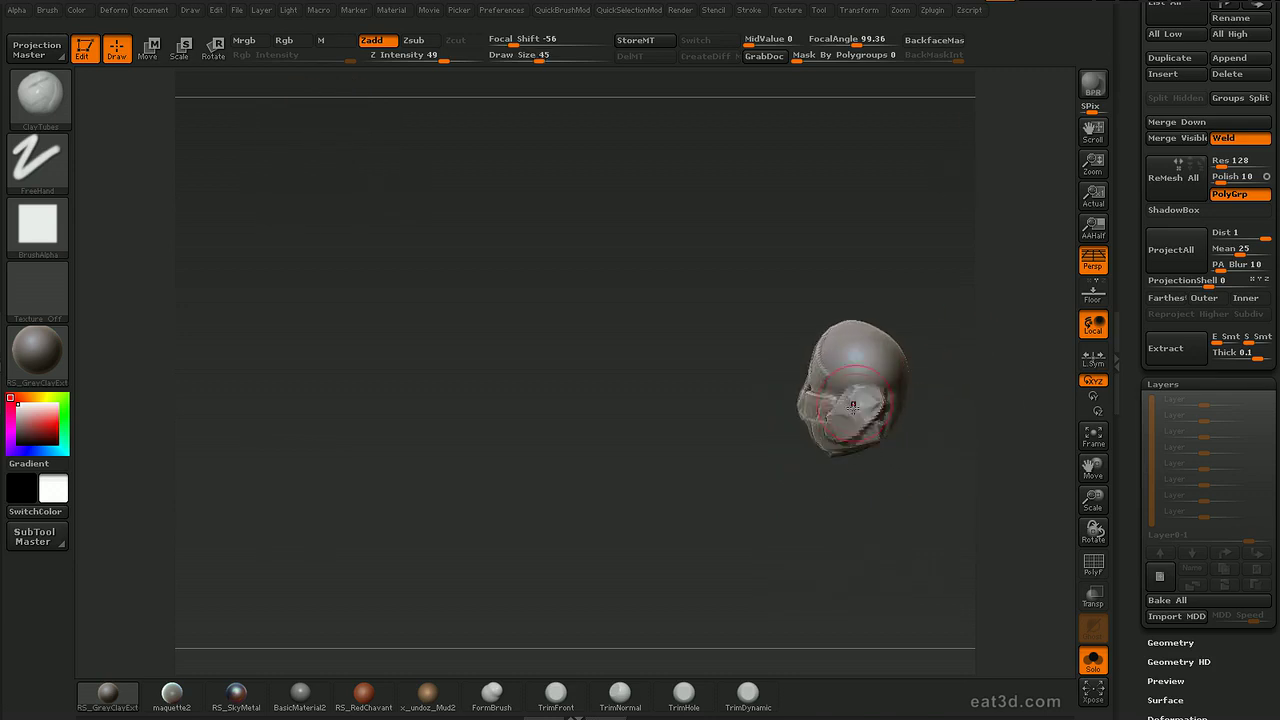
mouse_move(858, 362)
mouse_down()
mouse_move(865, 380)
mouse_move(943, 357)
mouse_up()
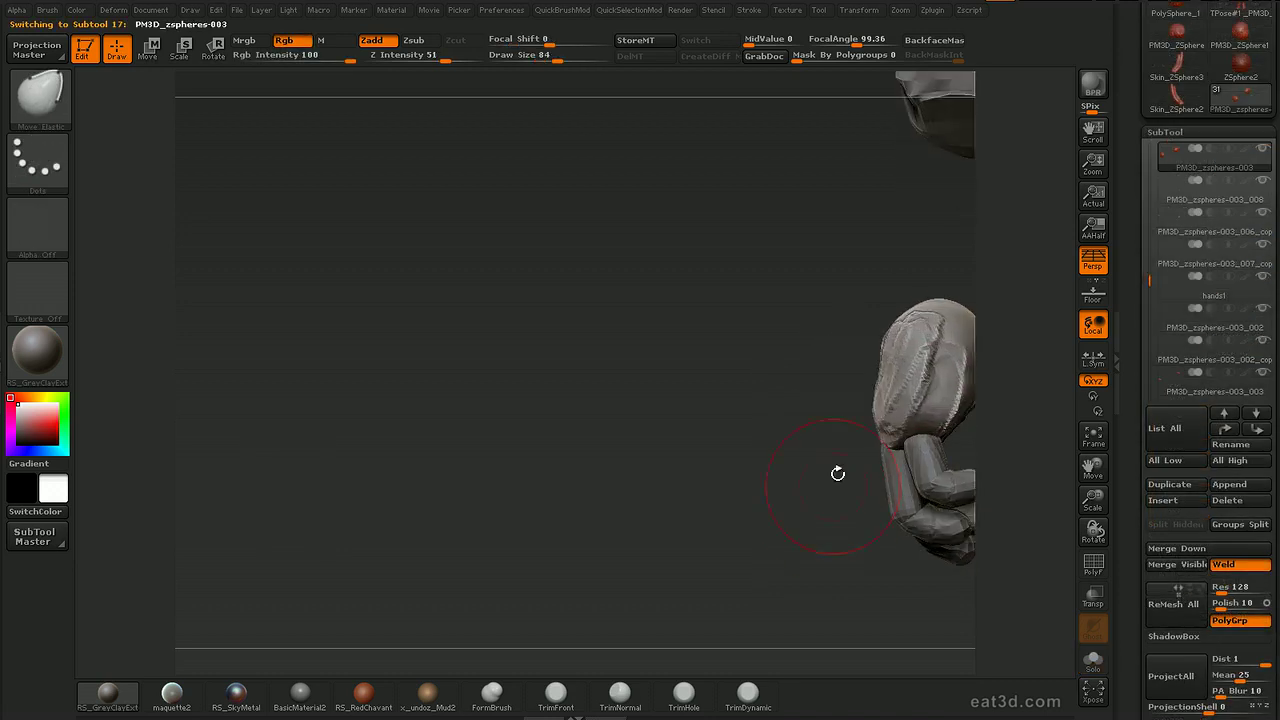
Thicken the back of the hand and its edge above the fingers with ClayTubes at draw size 42.
key(bracketleft)
key(b)
key(c)
key(t)
mouse_move(942, 417)
mouse_down()
mouse_move(926, 408)
mouse_move(960, 422)
mouse_move(897, 394)
mouse_up()
mouse_move(775, 503)
mouse_down()
mouse_move(808, 501)
mouse_move(768, 526)
mouse_up()
drag(922, 370, 778, 435)
drag(695, 530, 806, 410)
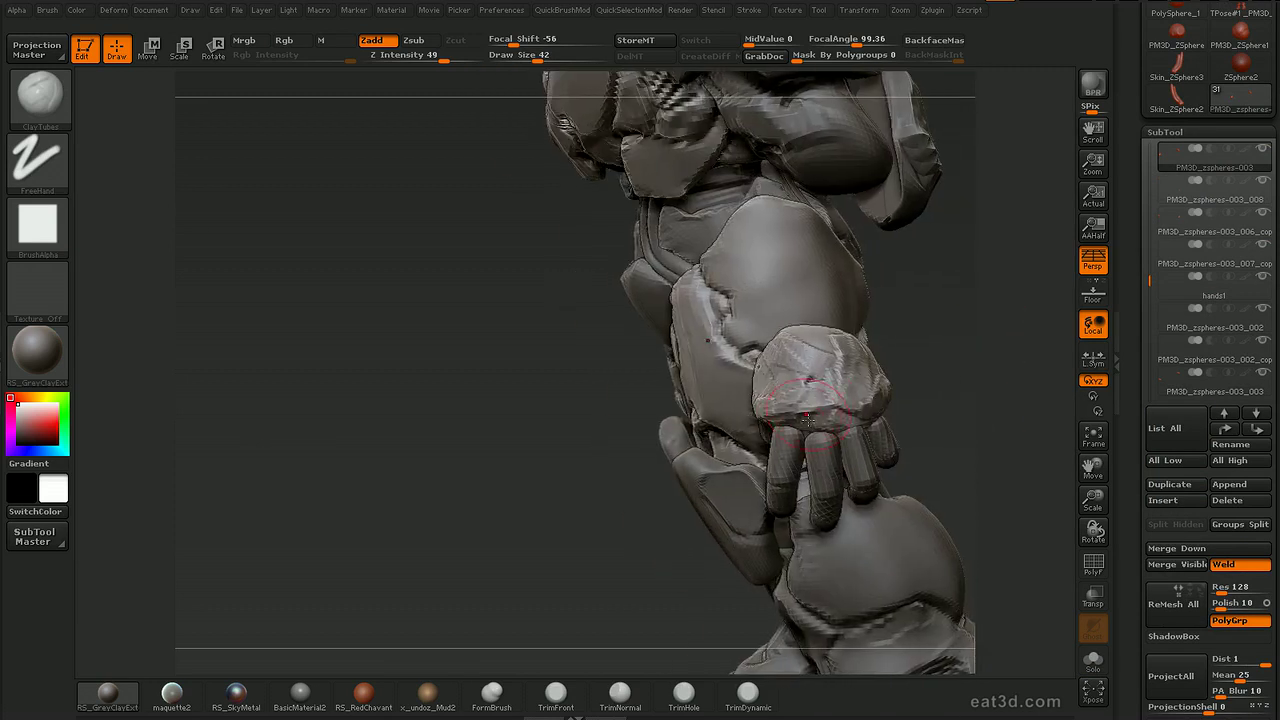
Sculpt the palm's pads and the area around the thumb base with ClayTubes, going down to draw size 30.
drag(955, 396, 865, 418)
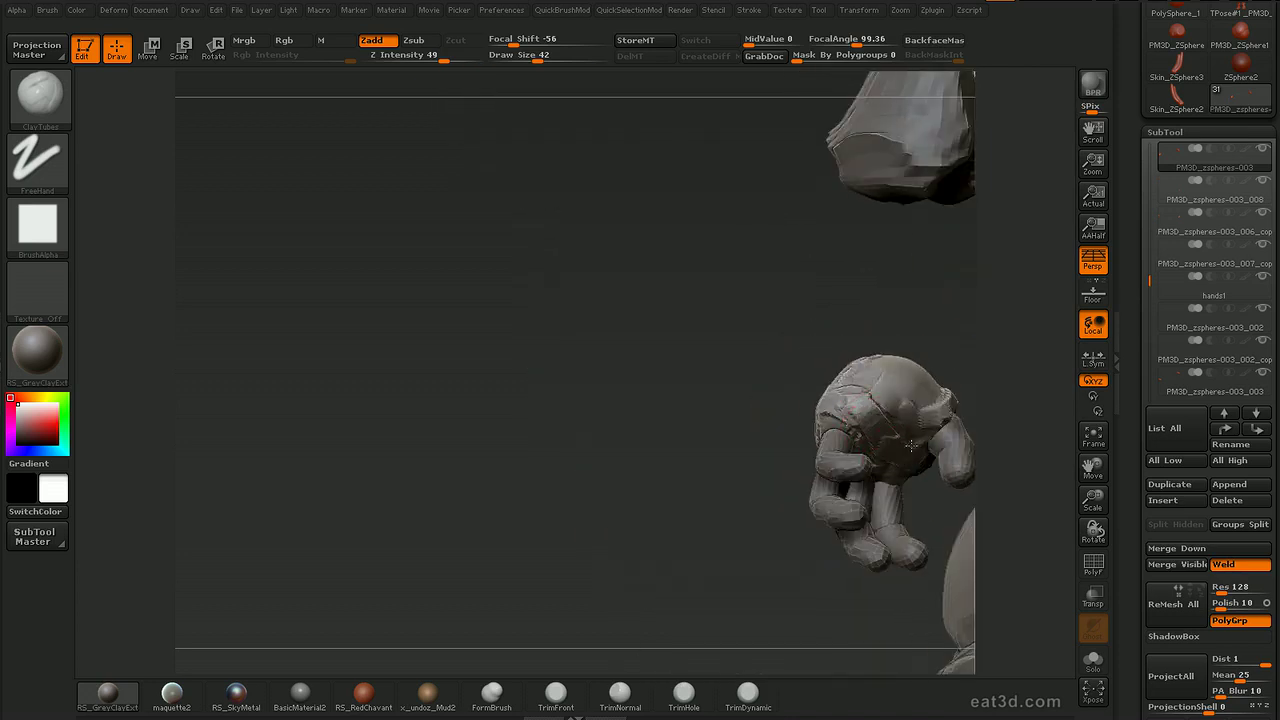
drag(972, 371, 917, 437)
mouse_move(997, 350)
mouse_down()
mouse_move(866, 376)
mouse_move(890, 362)
mouse_move(884, 425)
mouse_up()
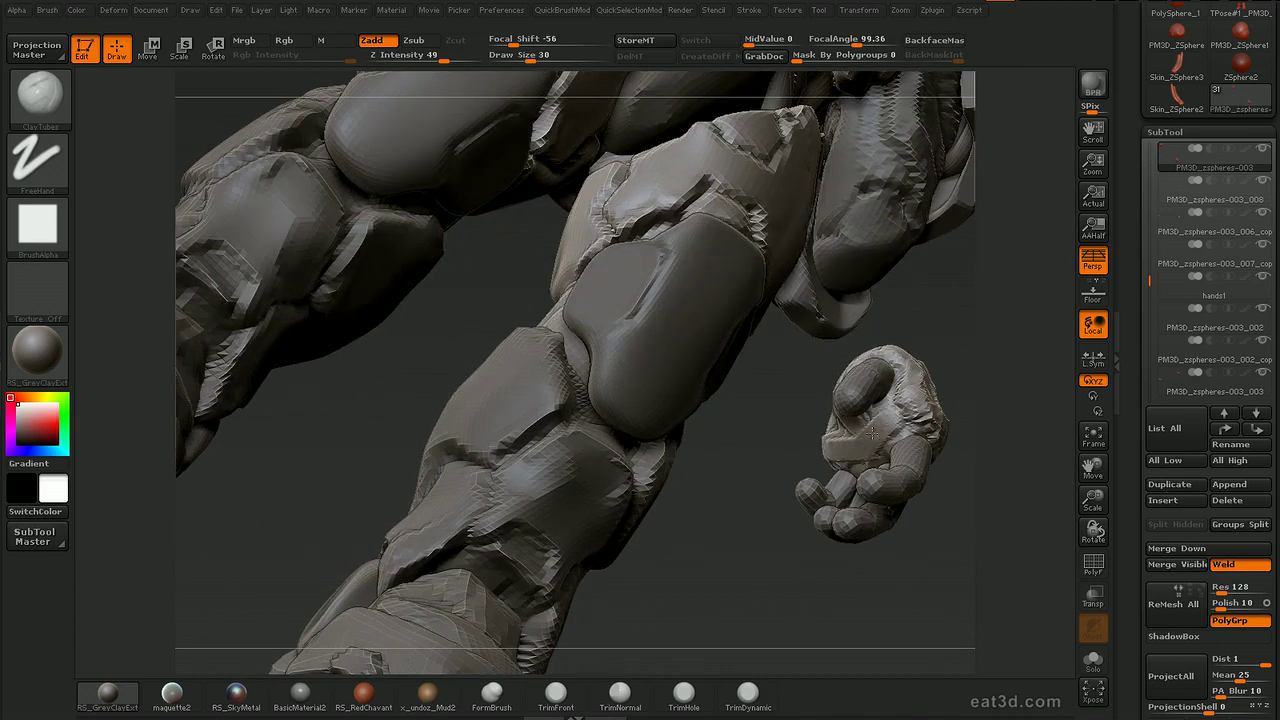
drag(975, 391, 913, 340)
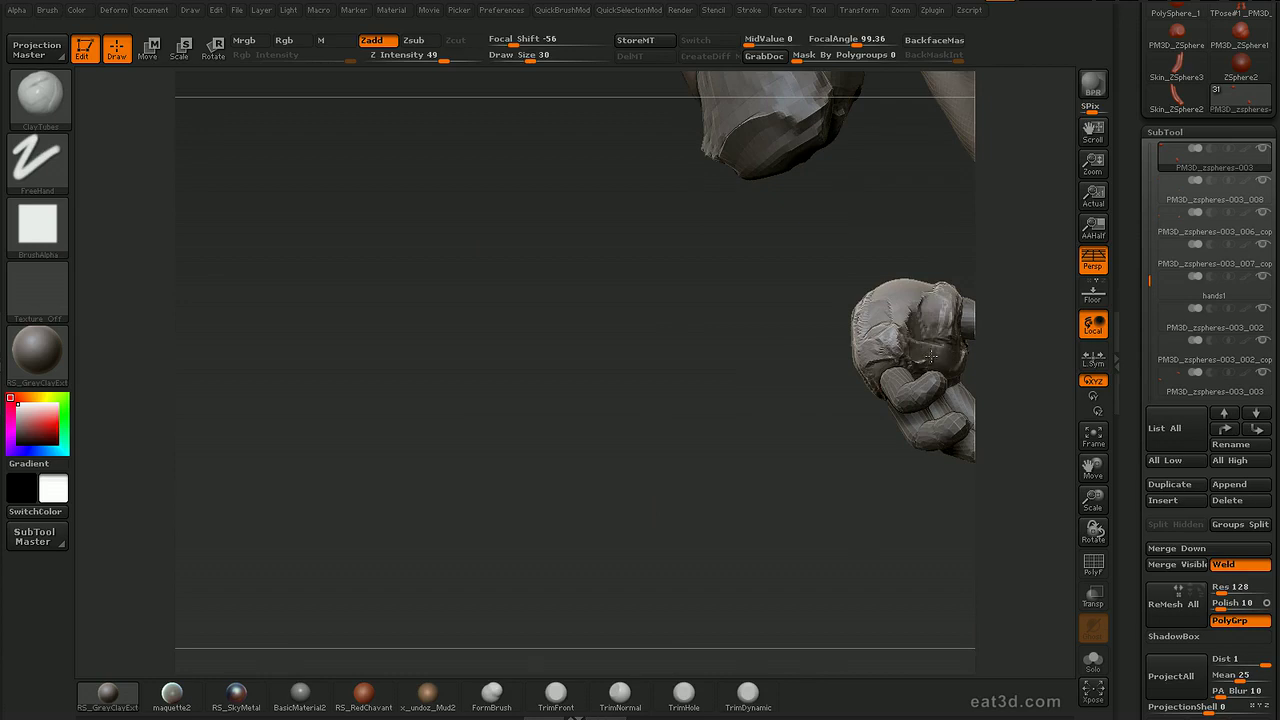
mouse_move(997, 354)
mouse_down()
mouse_move(1020, 389)
mouse_move(1017, 348)
mouse_move(905, 318)
mouse_move(800, 357)
mouse_move(785, 430)
mouse_move(775, 405)
mouse_up()
Select the hands1 finger subtool and carve its middle joint with the Dam_Standard brush at draw size 42.
key(b)
key(m)
key(v)
alt+click(850, 320)
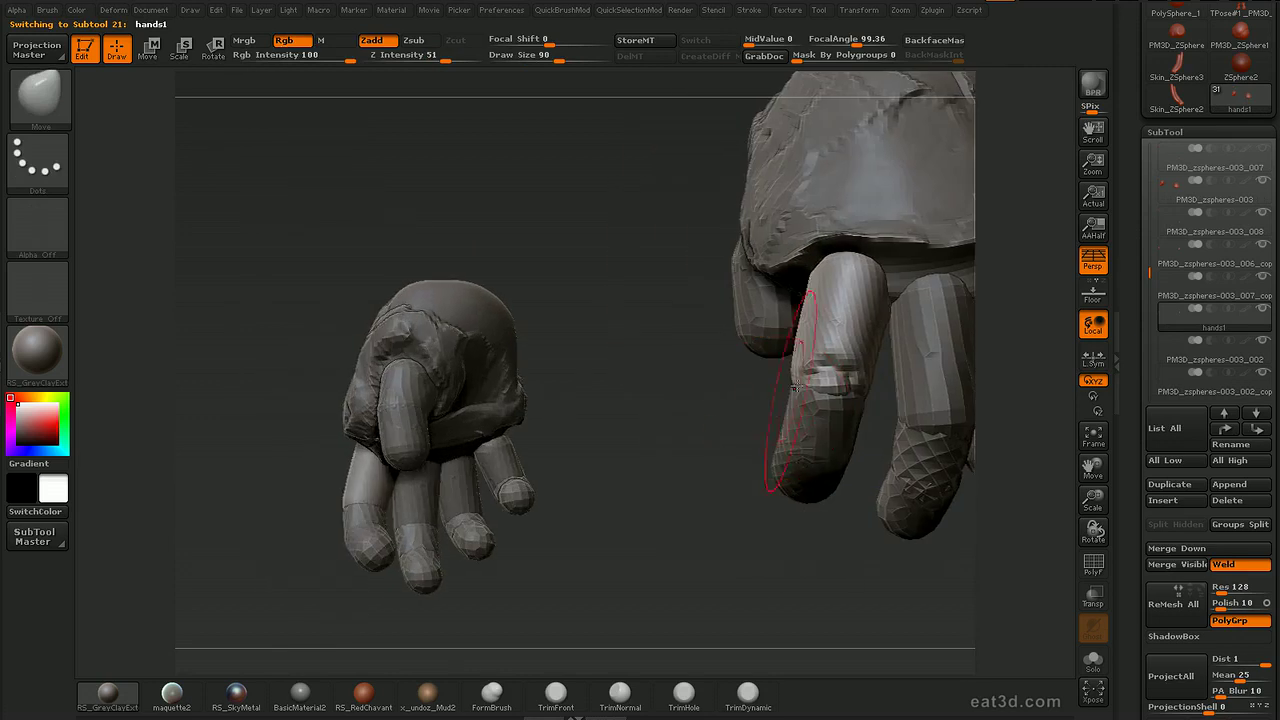
drag(724, 460, 774, 415)
key(ctrl+2)
click(379, 41)
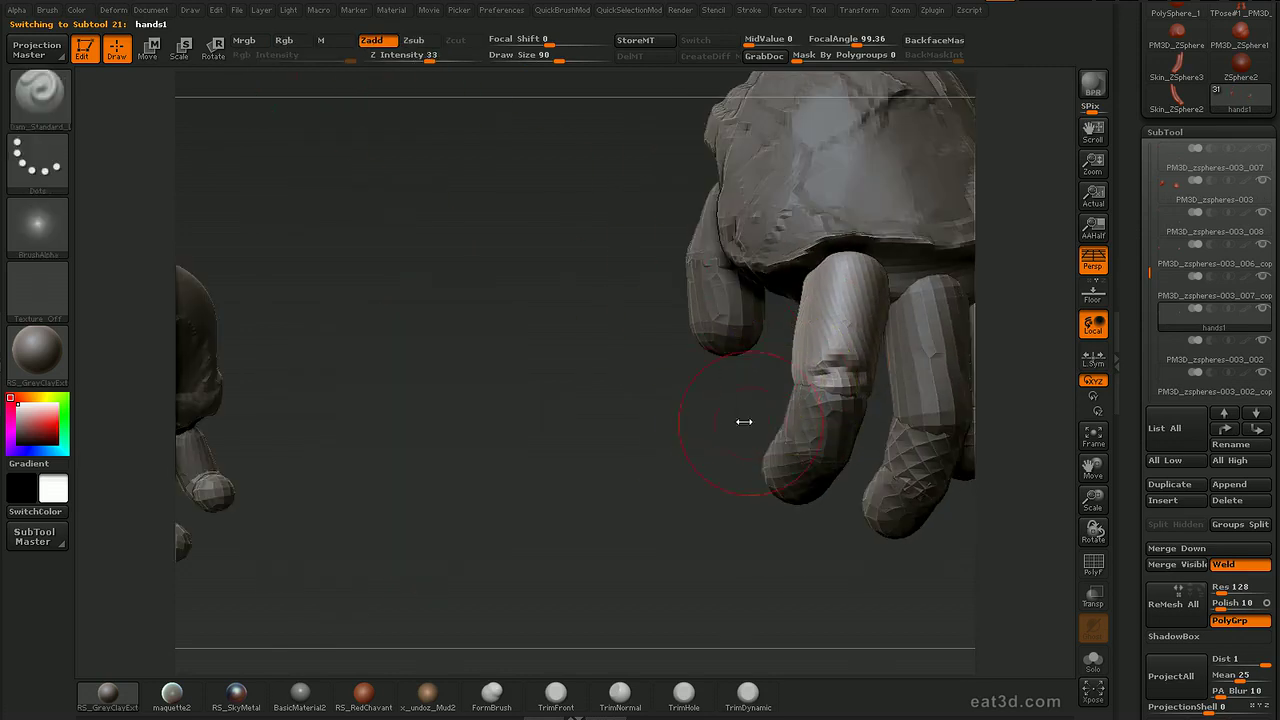
right_drag(850, 364, 868, 373)
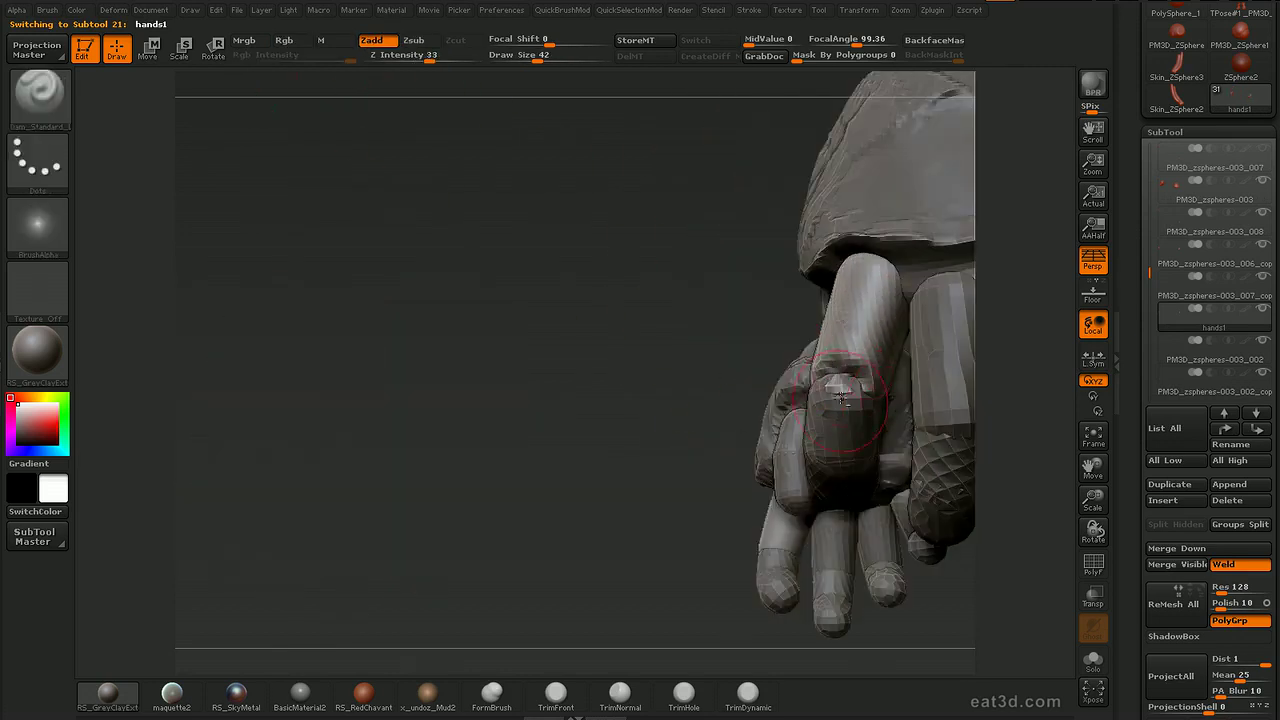
Subdivide hands1 and the hand's other finger subtools one after another.
key(ctrl+d)
drag(1006, 357, 822, 348)
alt+click(788, 430)
key(ctrl+d)
alt+click(836, 405)
key(ctrl+d)
drag(919, 306, 941, 301)
alt+click(688, 328)
key(ctrl+d)
key(ctrl+d)
alt+click(801, 441)
key(ctrl+d)
Carve creases around the upper rim of the finger's middle segment in PM3D_zspheres-003_008 with Dam_Standard at draw size 34.
mouse_move(908, 350)
mouse_down()
mouse_move(922, 334)
mouse_move(874, 474)
mouse_move(908, 537)
mouse_move(918, 499)
mouse_move(912, 528)
mouse_up()
alt+click(760, 350)
drag(810, 497, 762, 505)
key(bracketleft)
key(bracketleft)
drag(757, 320, 752, 323)
drag(728, 478, 660, 468)
drag(769, 341, 784, 343)
drag(690, 452, 752, 450)
drag(828, 366, 732, 340)
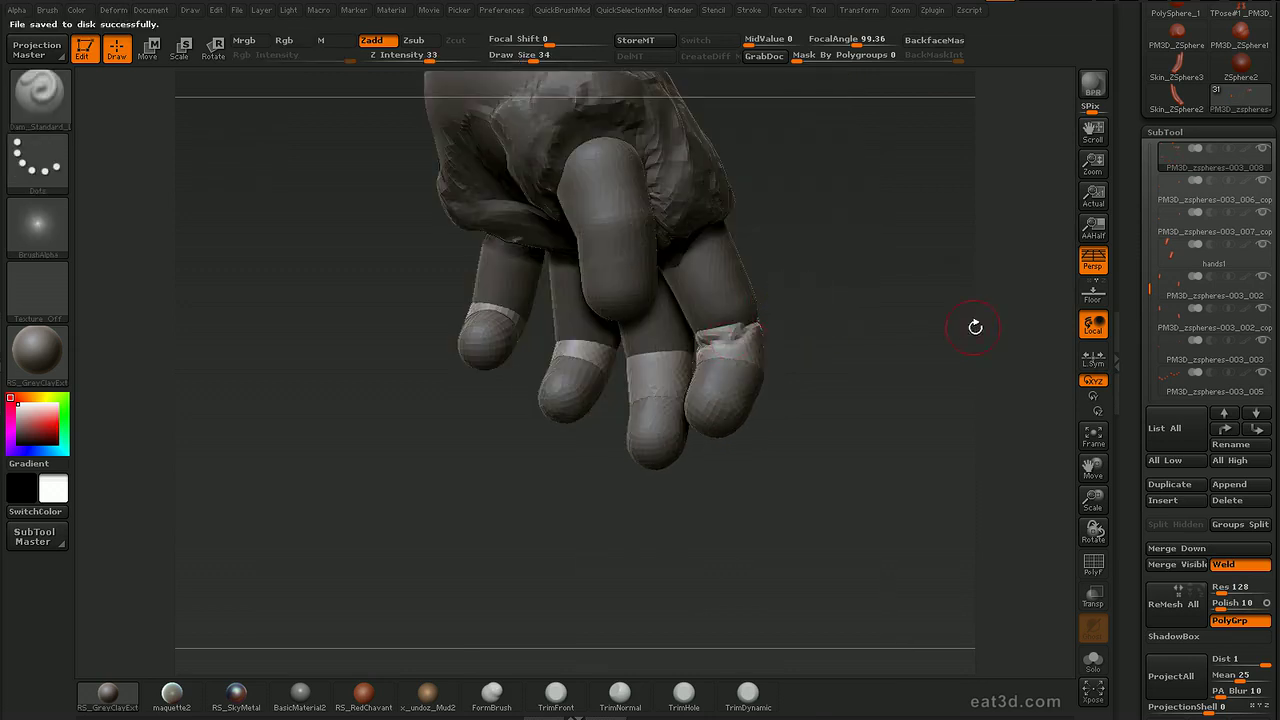
Carve and smooth folds on the underside of the hands1 finger just above its joint with Dam_Standard.
drag(917, 322, 690, 325)
alt+click(690, 319)
mouse_move(762, 369)
mouse_down()
mouse_move(683, 317)
mouse_move(762, 306)
mouse_up()
shift+drag(704, 328, 680, 338)
drag(671, 314, 672, 373)
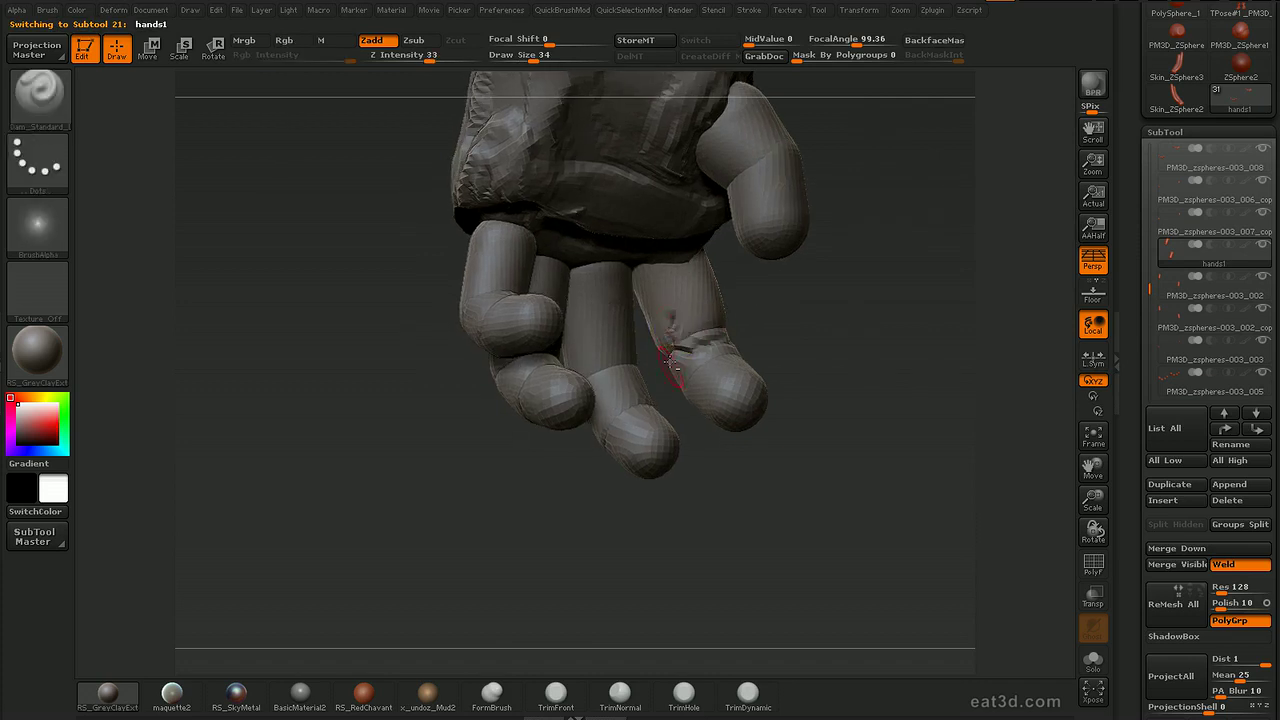
mouse_move(745, 298)
mouse_down()
mouse_move(737, 320)
mouse_move(753, 331)
mouse_move(780, 306)
mouse_move(756, 311)
mouse_up()
Switch to ClayTubes, select the palm subtool again, and smooth its surface near the fingers.
key(b)
key(c)
key(t)
mouse_move(706, 461)
mouse_down()
mouse_move(702, 171)
mouse_move(706, 208)
mouse_move(690, 165)
mouse_up()
alt+click(725, 180)
drag(905, 190, 805, 190)
shift+drag(735, 190, 705, 165)
Reshape the palm's outline around the finger bases with the Move brush at draw size 59.
mouse_move(915, 185)
mouse_down()
mouse_move(962, 182)
mouse_move(998, 243)
mouse_move(1065, 197)
mouse_move(1050, 155)
mouse_up()
key(b)
key(m)
key(v)
key(s)
drag(748, 245, 732, 247)
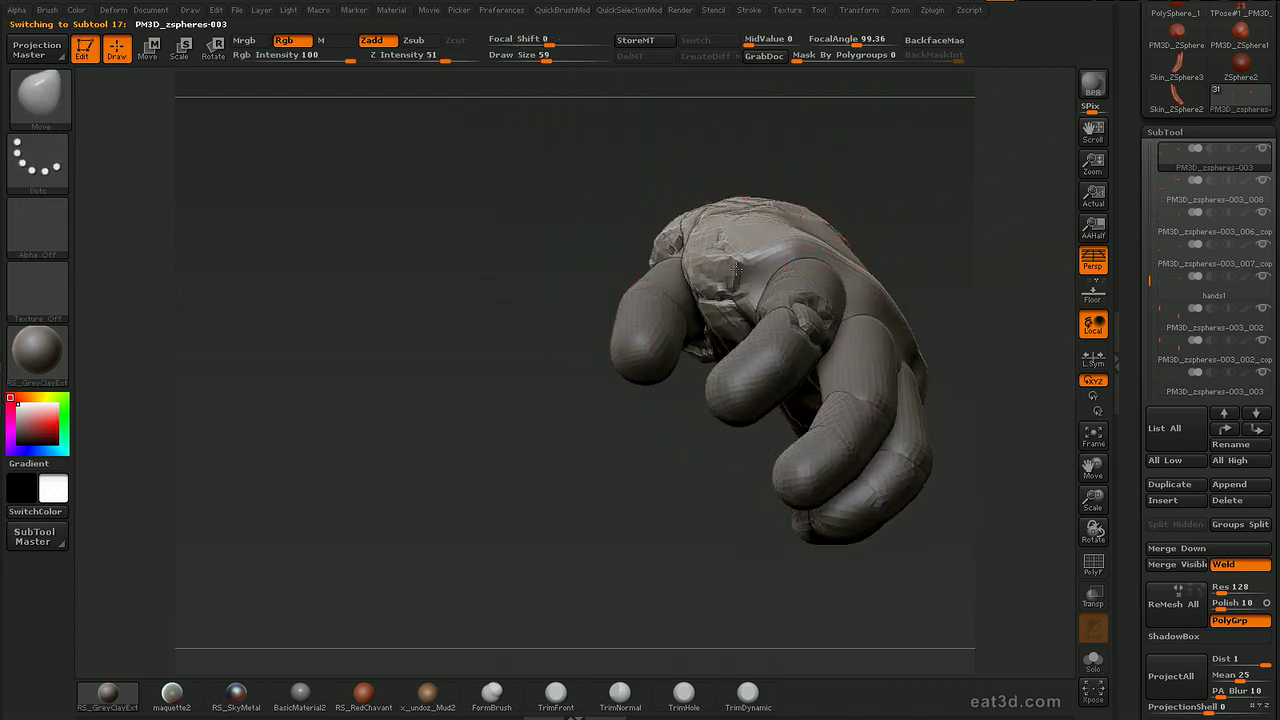
drag(960, 300, 1040, 315)
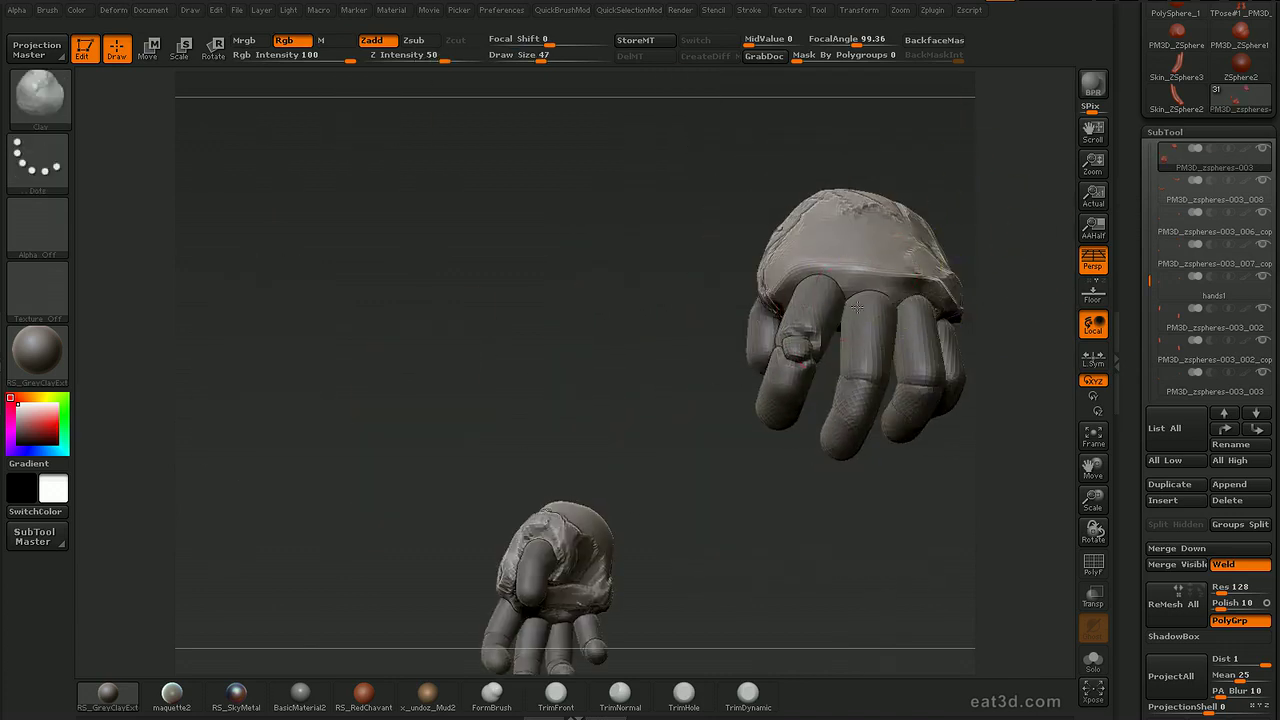
Form a raised, creased rim along the back of the hand above the fingers with the Clay and Dam_Standard brushes.
mouse_move(984, 226)
mouse_down()
mouse_move(982, 272)
mouse_move(748, 273)
mouse_up()
key(1)
key(s)
click(834, 256)
key(2)
drag(940, 372, 802, 265)
drag(871, 290, 1050, 318)
right_drag(845, 271, 764, 440)
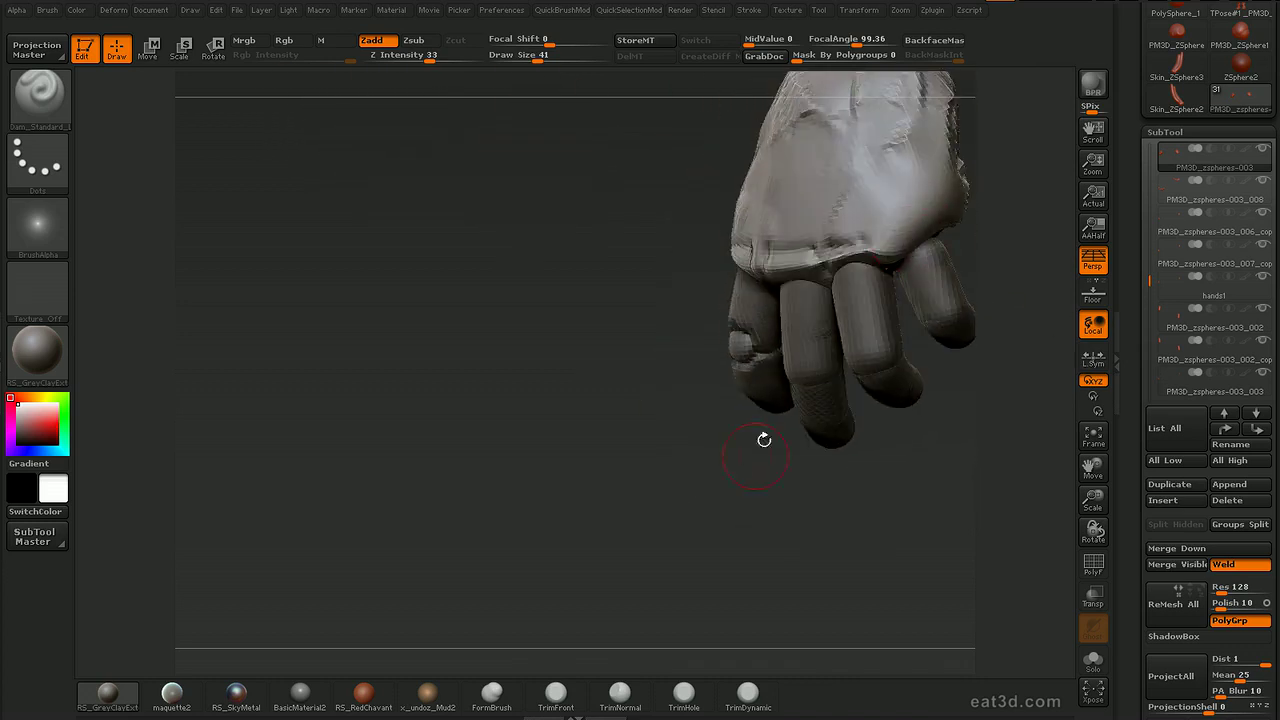
Carve knuckle creases at the bases of three fingers in their separate subtools with Dam_Standard at draw size 38.
right_drag(920, 220, 893, 270)
alt+click(890, 275)
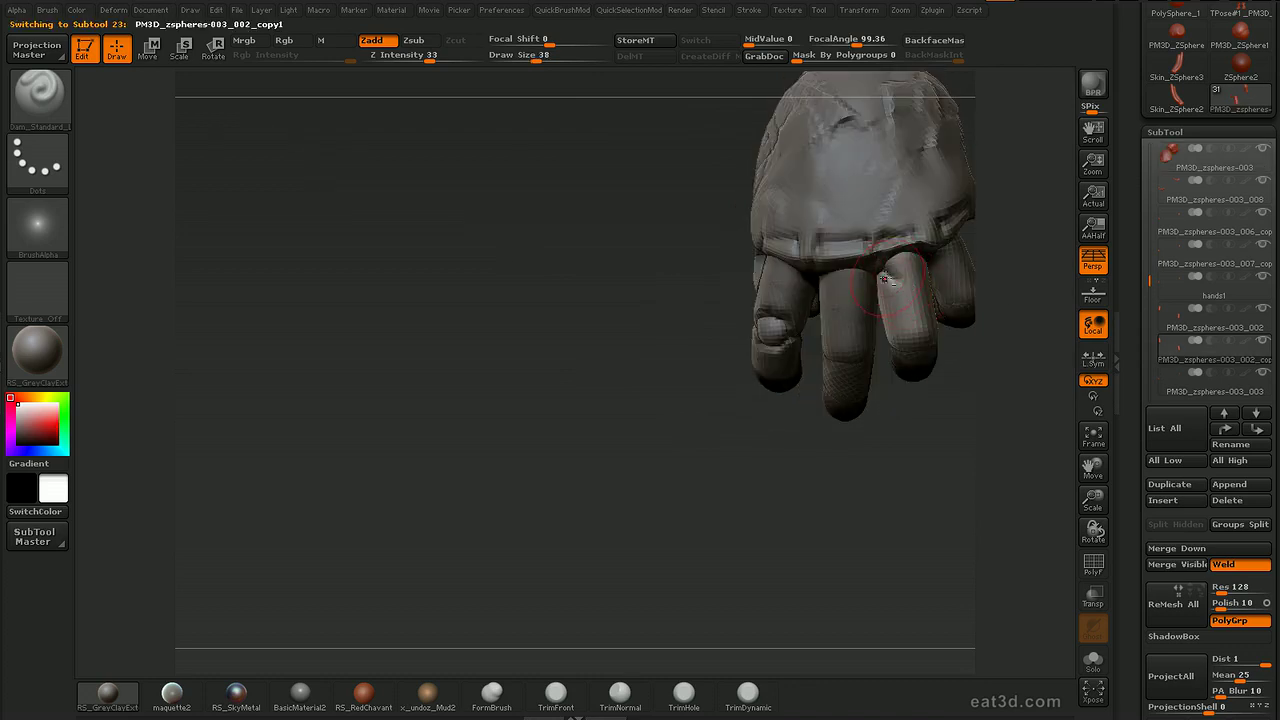
drag(1012, 205, 1088, 203)
alt+click(865, 286)
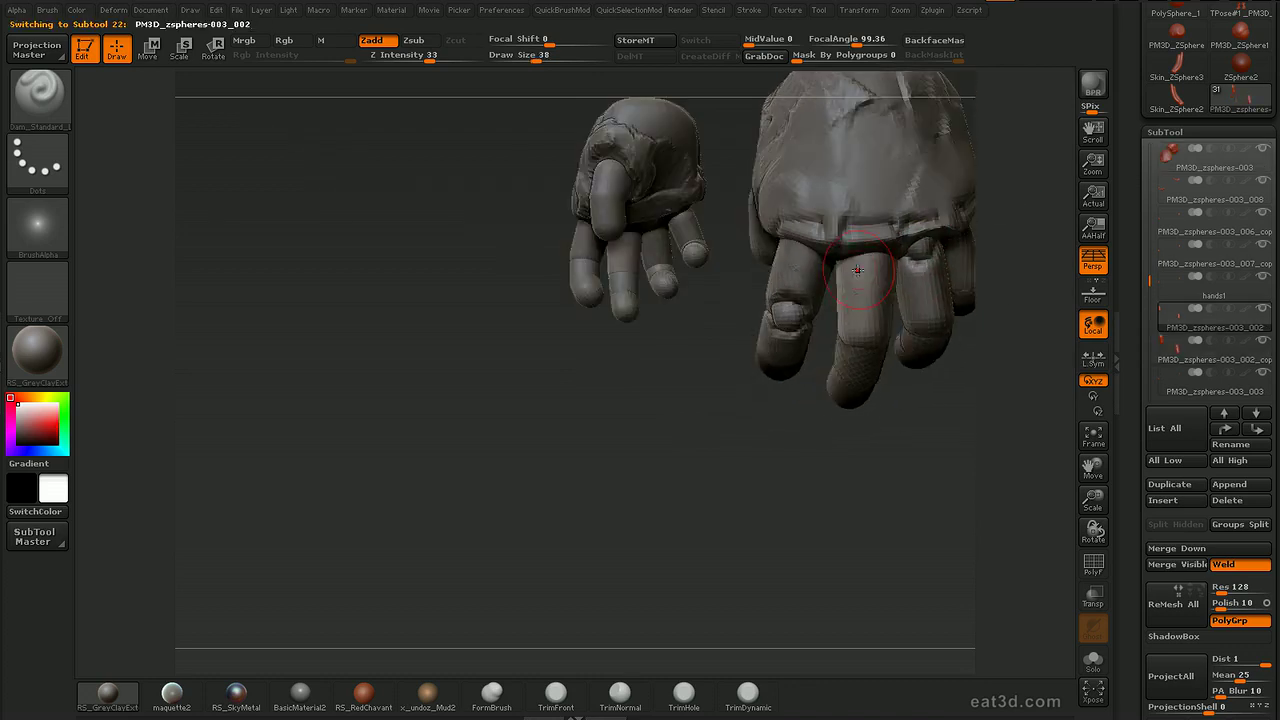
right_drag(878, 271, 814, 290)
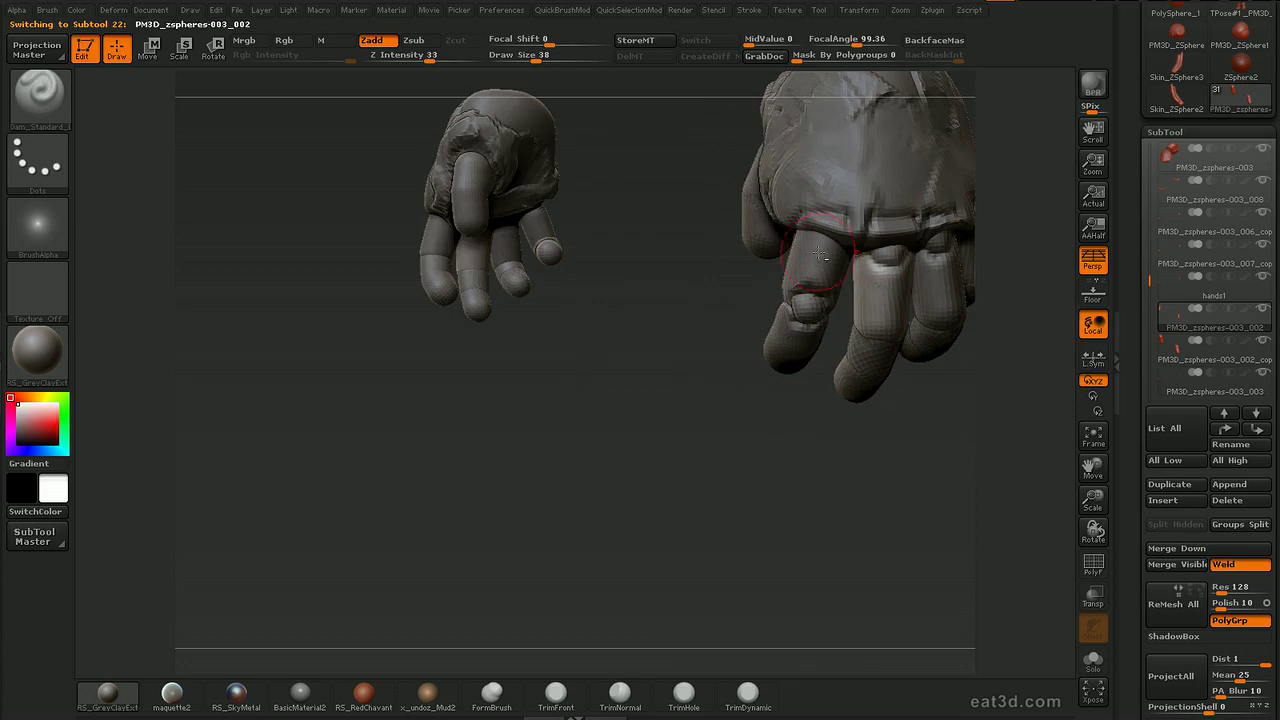
alt+click(810, 255)
mouse_move(929, 421)
right_down()
mouse_move(906, 431)
mouse_move(994, 401)
mouse_move(771, 294)
right_up()
Select PM3D_zspheres-003_008 and pull the middle segment's rim around the finger joint with the Move brush at draw size 17.
alt+click(770, 355)
ctrl+right_drag(771, 363, 762, 346)
key(b)
key(m)
key(v)
key(s)
drag(754, 317, 750, 317)
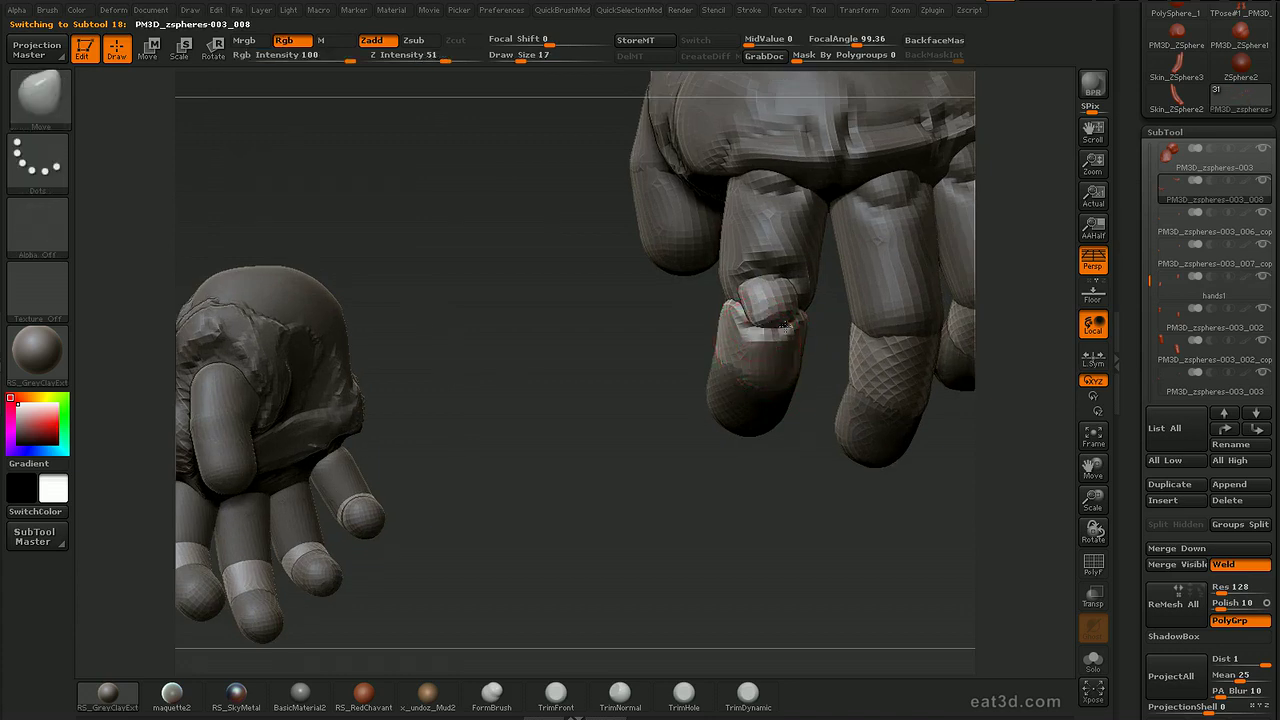
right_drag(770, 322, 763, 361)
right_drag(752, 304, 757, 281)
Reshape the rounded knuckle piece on that finger joint with the Move brush at larger draw sizes, including 58 and 35.
key(s)
drag(753, 280, 791, 280)
right_drag(851, 310, 781, 284)
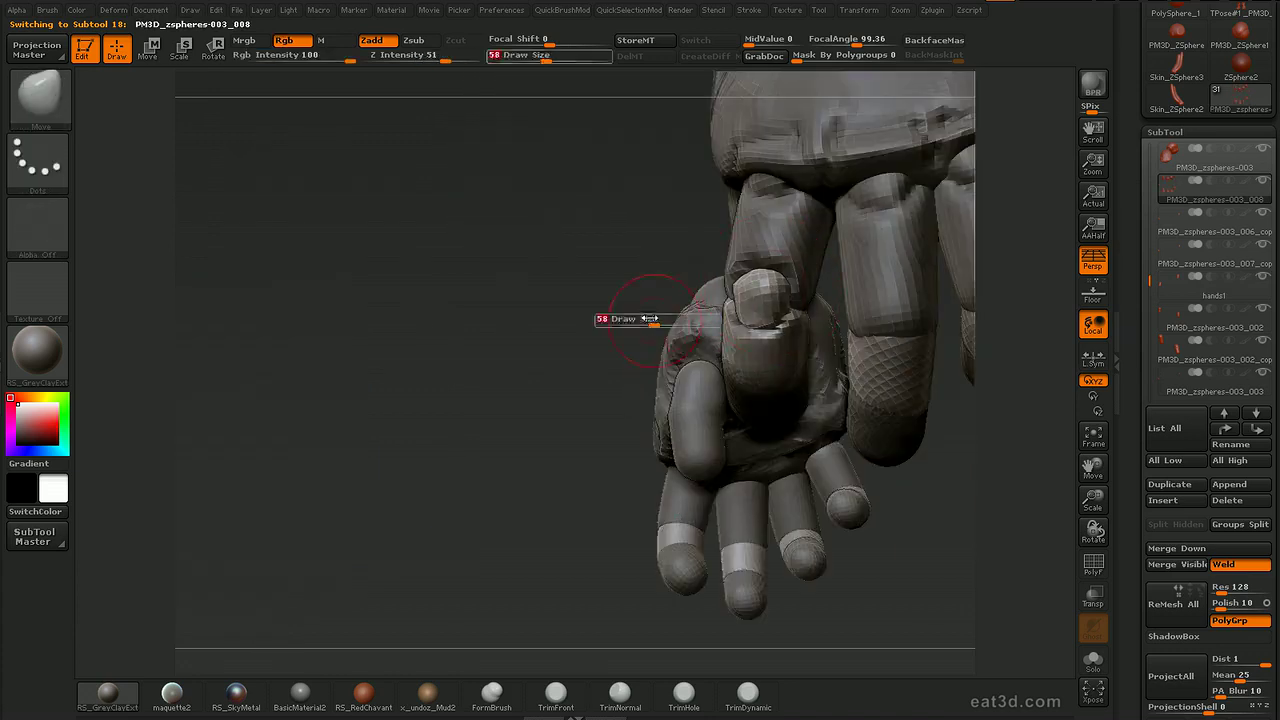
right_drag(604, 300, 721, 303)
key(s)
drag(714, 293, 726, 293)
drag(695, 335, 640, 350)
drag(743, 286, 735, 286)
drag(550, 372, 640, 365)
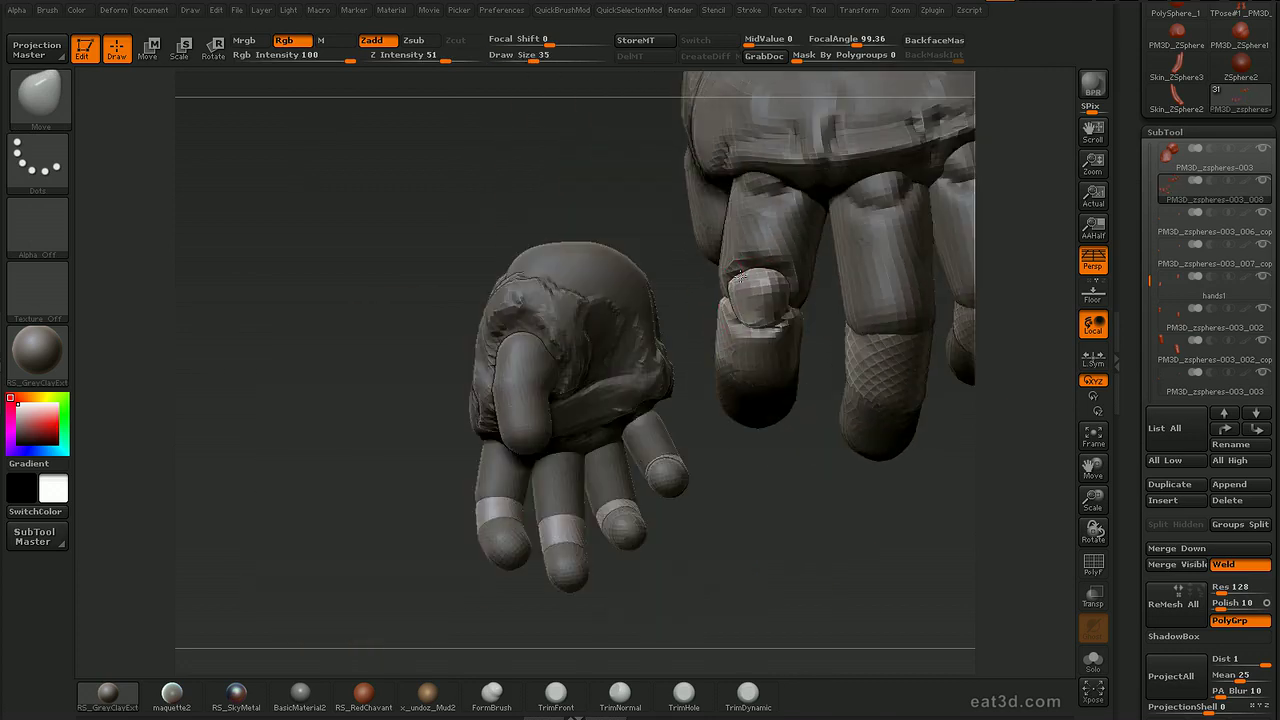
Carve creases around the finger's middle segment with Dam_Standard at draw sizes 19 and 35, with Mask By Polygroups at 100.
right_drag(798, 301, 911, 258)
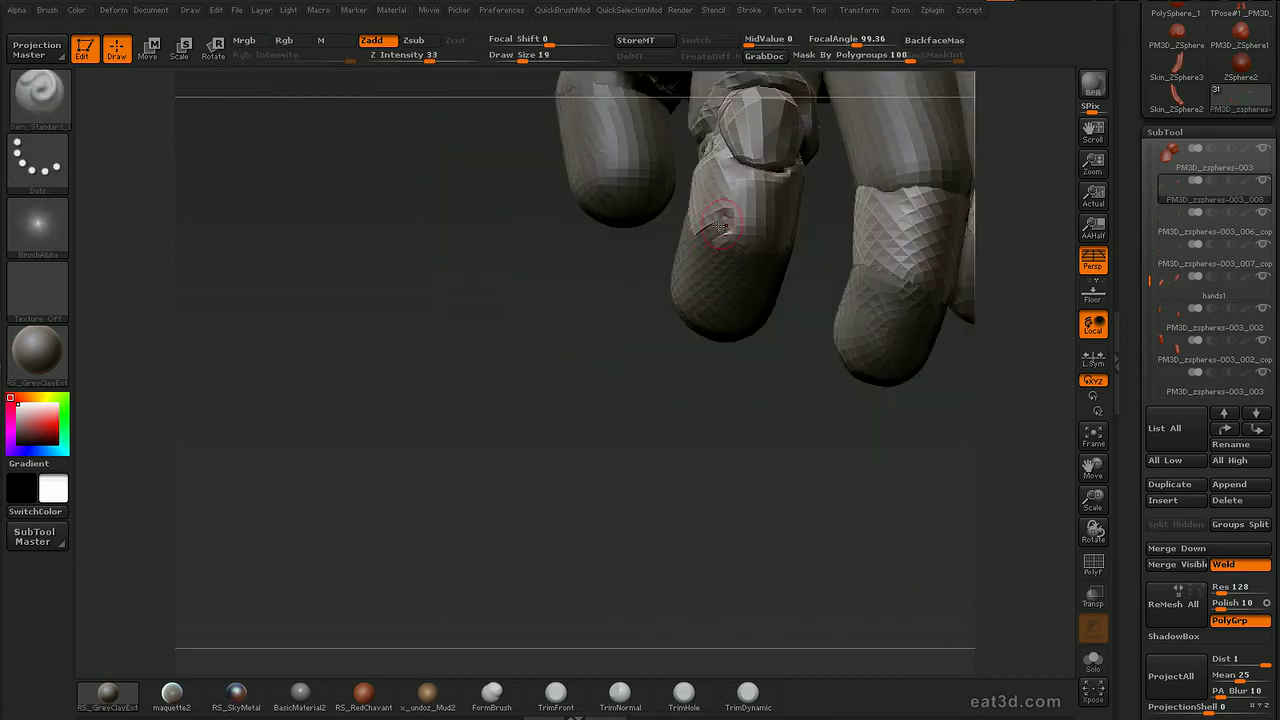
right_drag(787, 303, 753, 297)
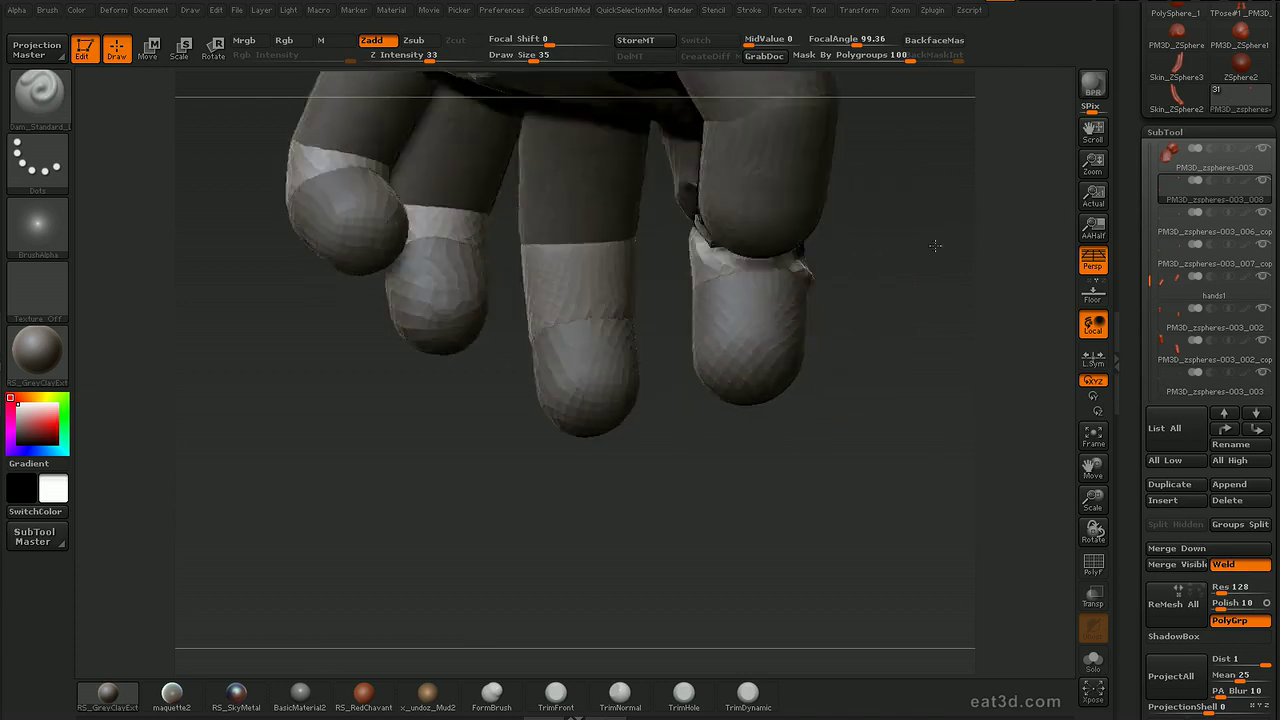
drag(935, 245, 750, 301)
drag(820, 272, 855, 278)
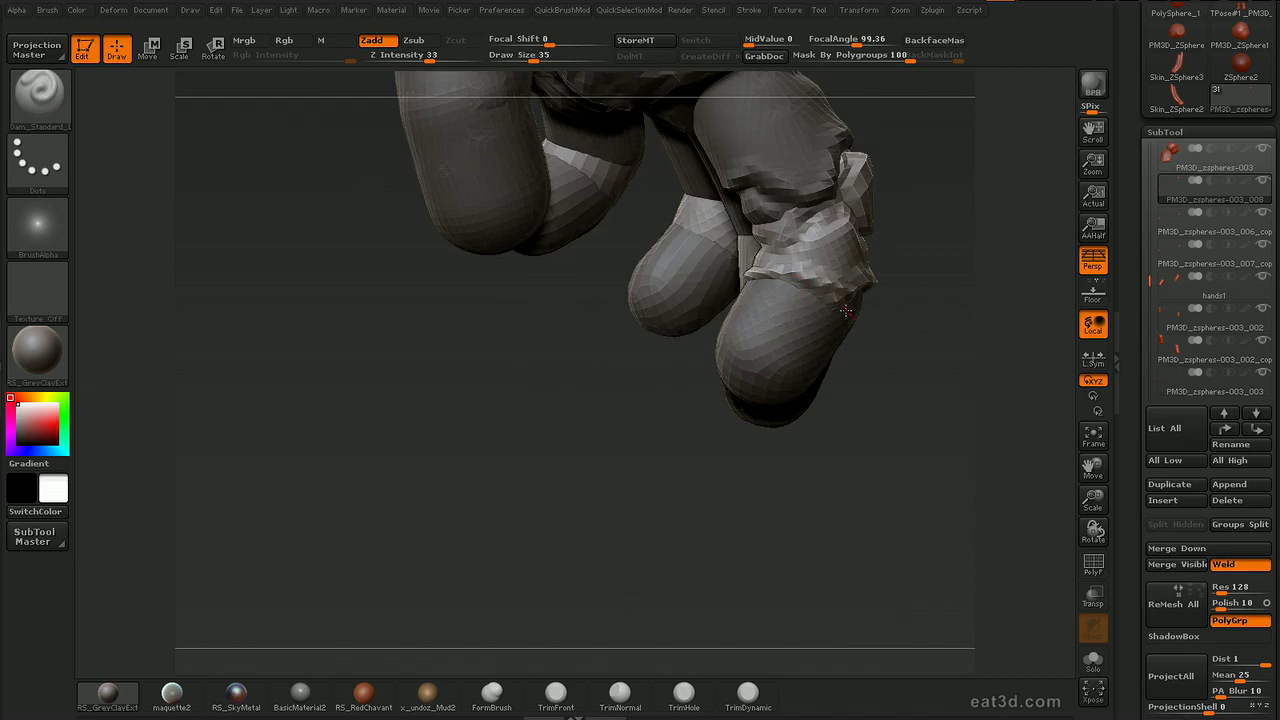
drag(929, 337, 915, 312)
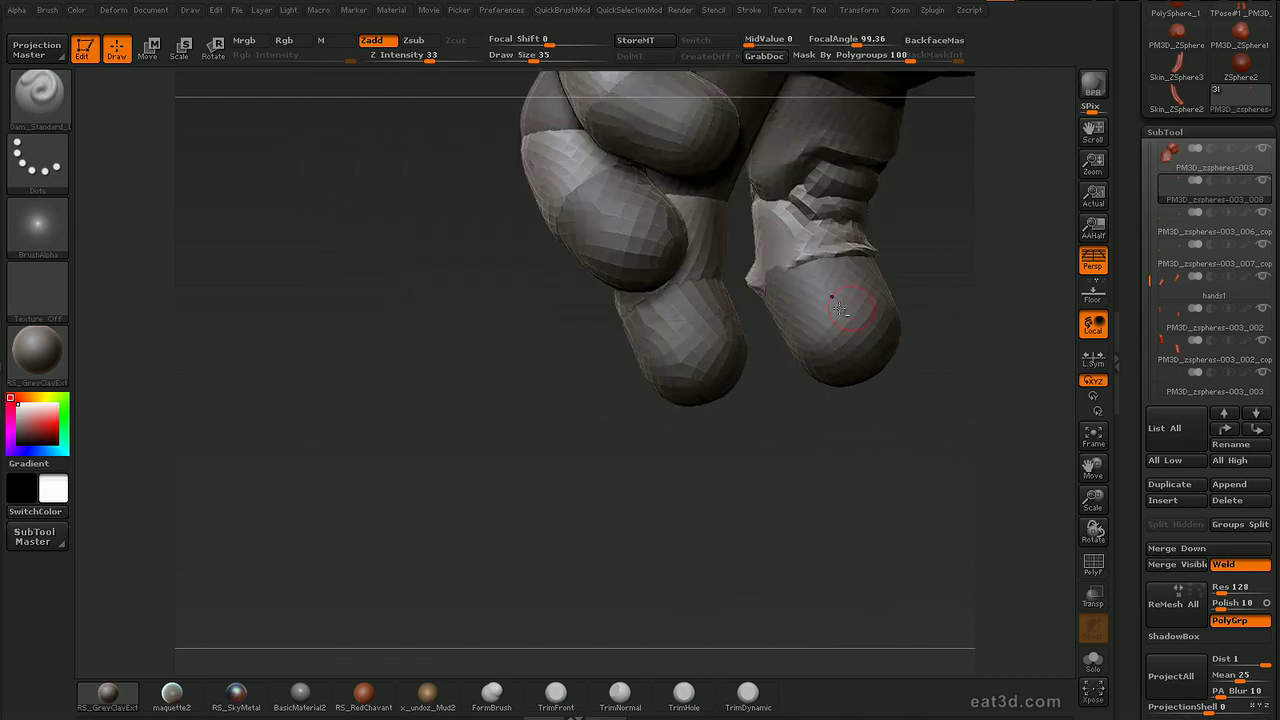
Select the fingertip subtool PM3D_zspheres-003_005 and carve the tip below the joint with Dam_Standard at draw size 17.
alt+click(877, 312)
drag(791, 424, 856, 390)
key(bracketleft)
key(bracketleft)
key(bracketleft)
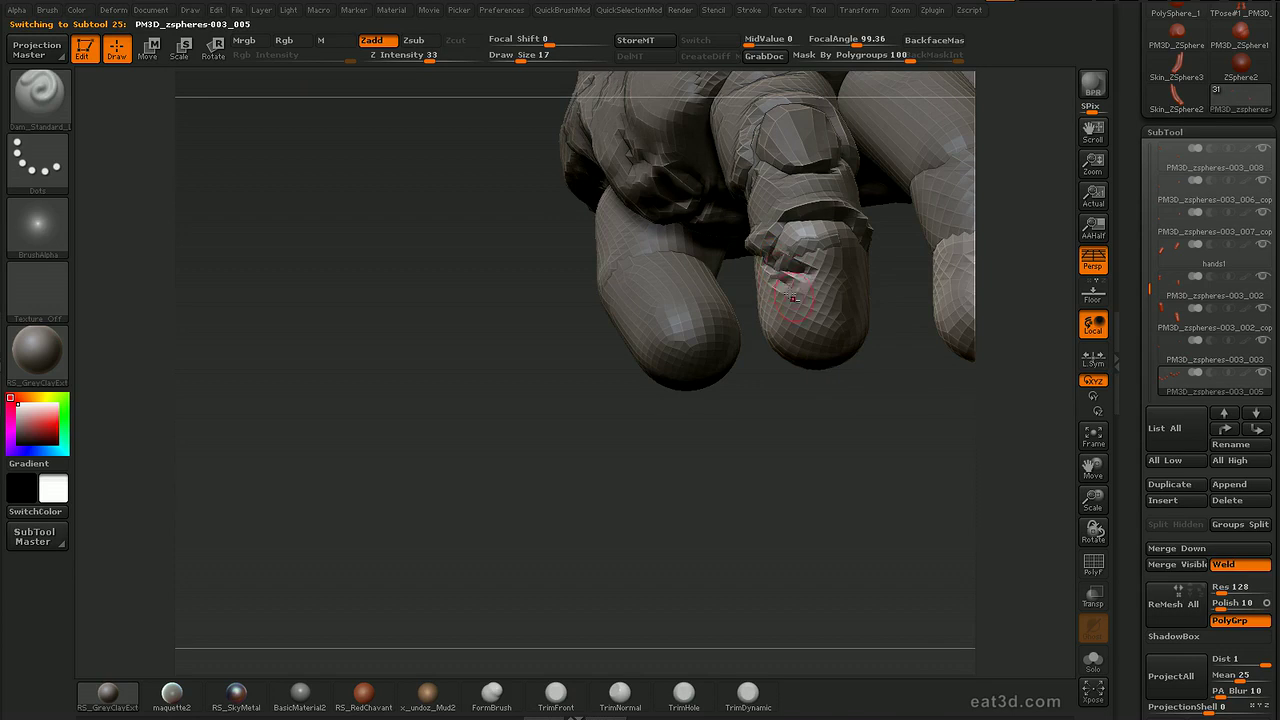
drag(902, 290, 816, 279)
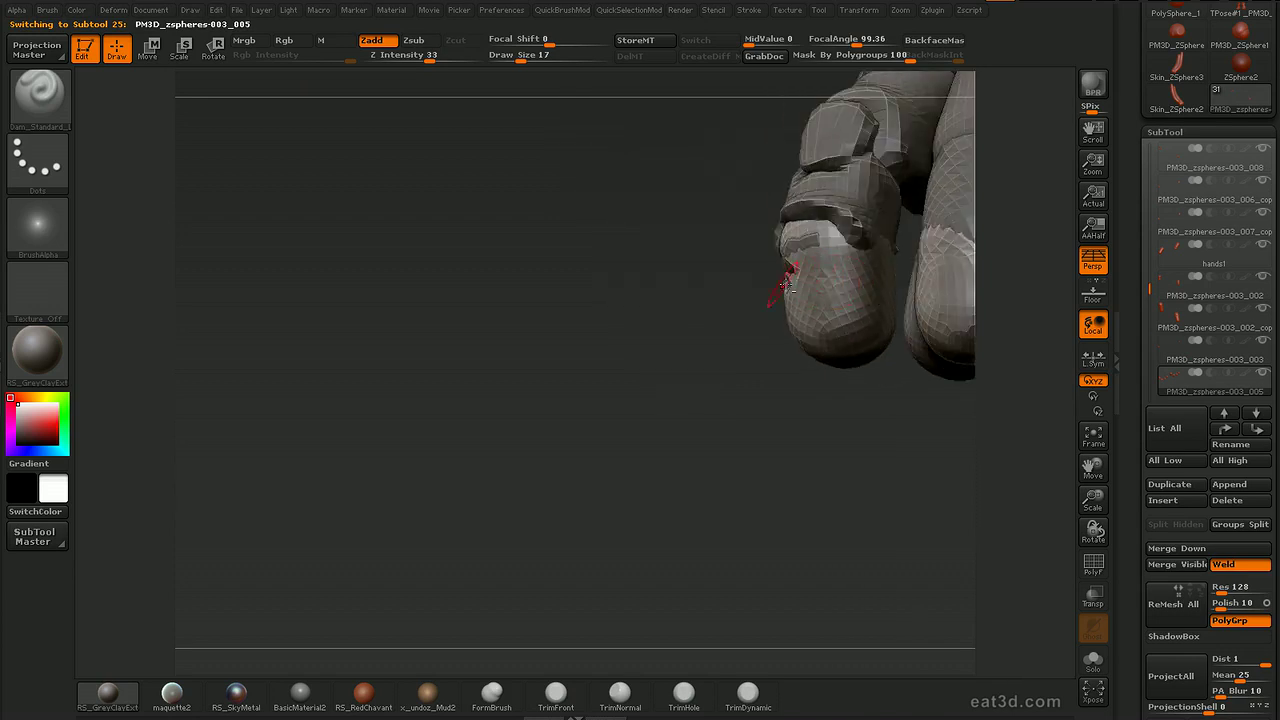
Carve creases around the upper edge of the fingertip with Dam_Standard at draw sizes 17 and 54.
drag(749, 433, 862, 412)
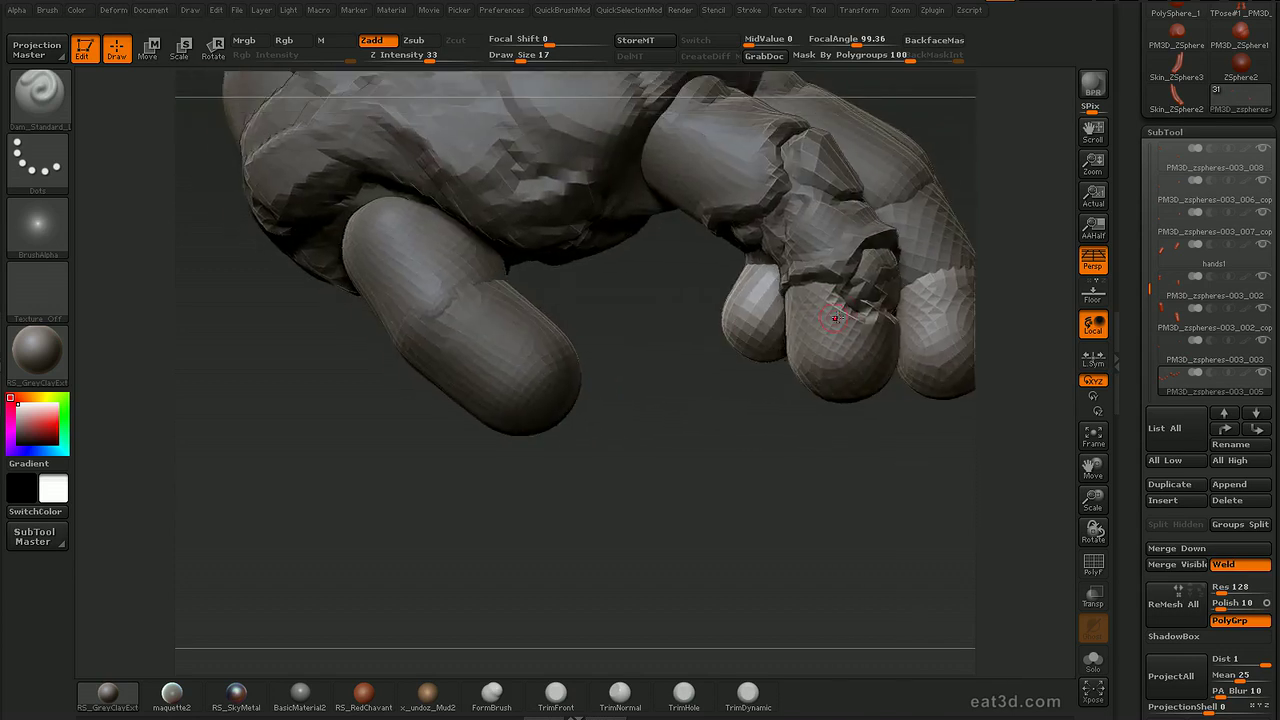
drag(768, 288, 785, 290)
mouse_move(705, 432)
mouse_down()
mouse_move(797, 436)
mouse_move(877, 409)
mouse_move(785, 420)
mouse_move(880, 408)
mouse_move(914, 334)
mouse_move(878, 325)
mouse_up()
mouse_move(759, 328)
mouse_down()
mouse_move(800, 320)
mouse_move(783, 335)
mouse_up()
drag(890, 335, 828, 300)
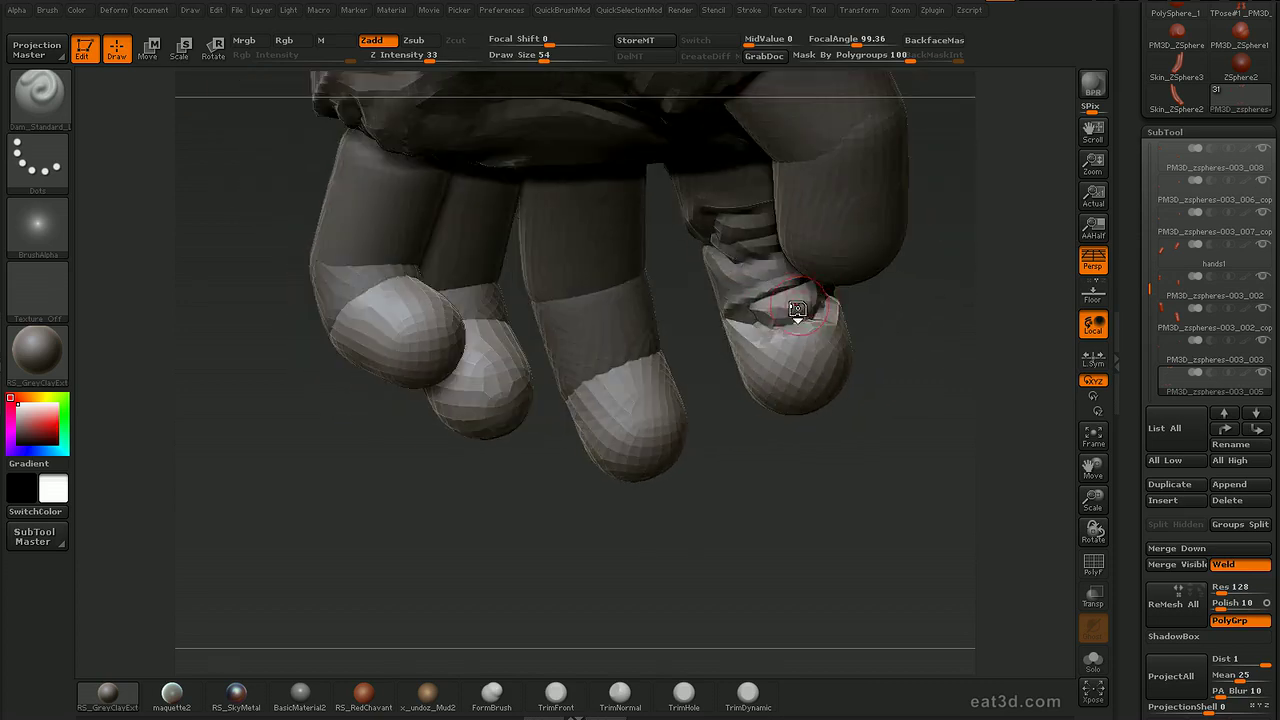
Build up the fingertip's upper rim with ClayTubes at draw size 54.
key(b)
key(c)
key(t)
drag(880, 230, 950, 235)
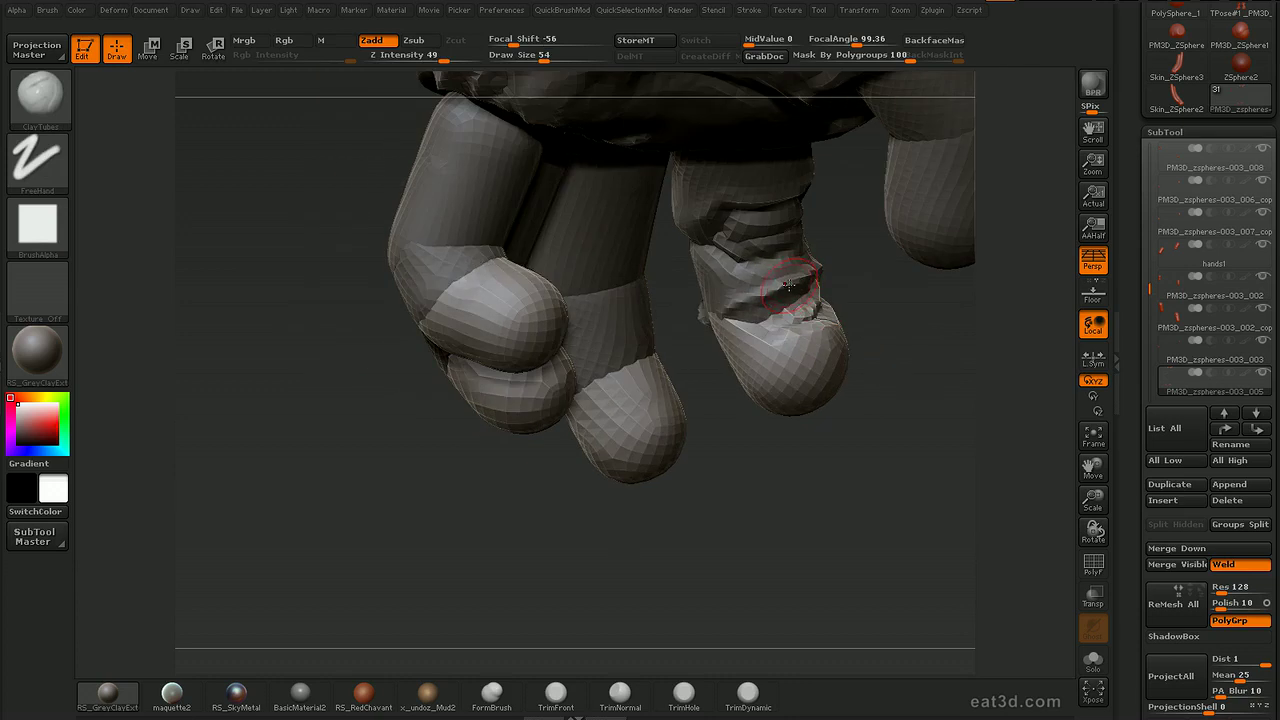
Select the middle finger segments PM3D_zspheres-003_008, then smooth and build up the creased segment with ClayTubes at draw size 54.
alt+click(789, 287)
shift+drag(772, 292, 765, 290)
mouse_move(866, 282)
mouse_down()
mouse_move(902, 284)
mouse_move(897, 323)
mouse_move(818, 265)
mouse_up()
key(b)
key(d)
key(s)
key(b)
key(c)
key(t)
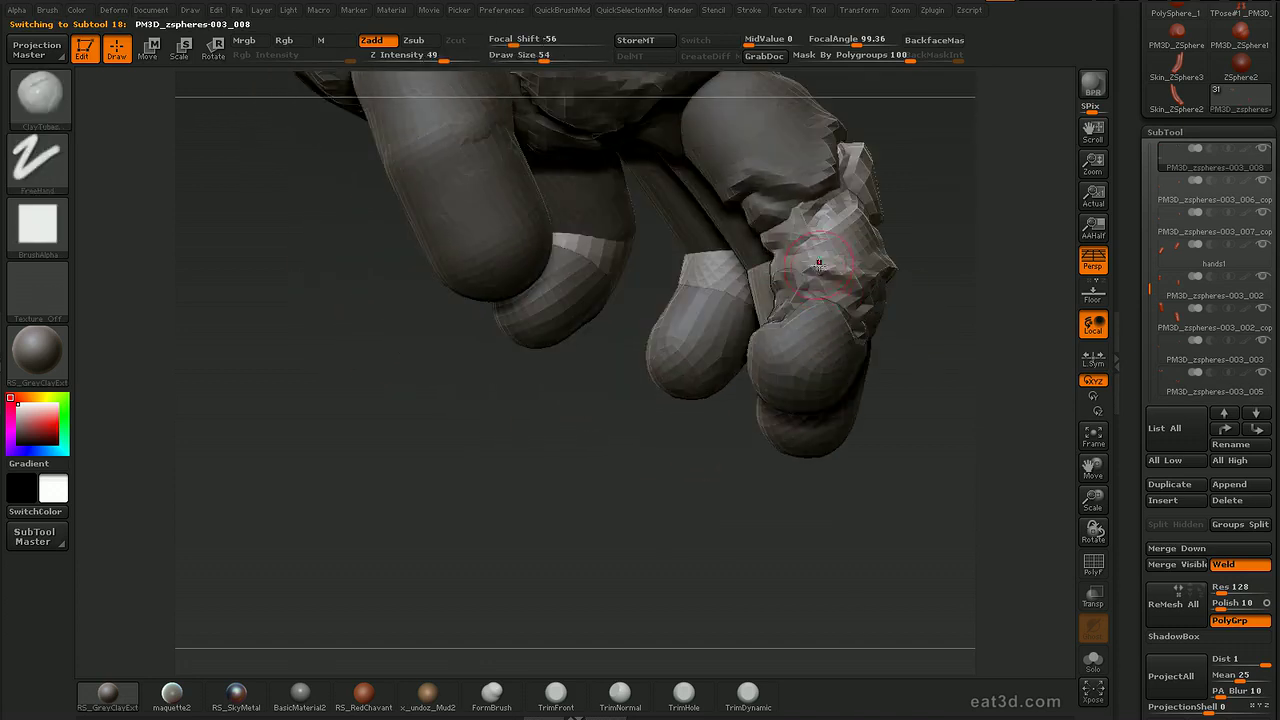
drag(908, 272, 840, 300)
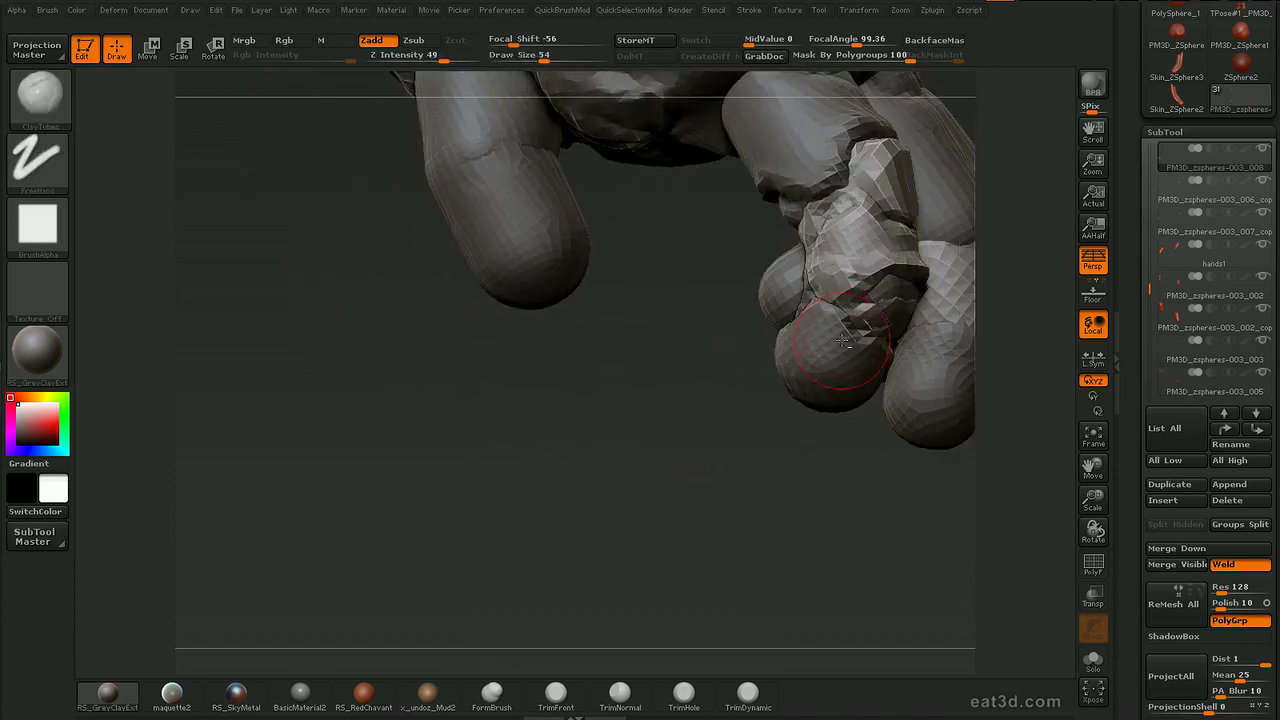
Subdivide the fingertip subtool PM3D_zspheres-003_005 and choose Dam_Standard for further carving.
alt+click(831, 339)
key(ctrl+d)
mouse_move(908, 460)
mouse_down()
mouse_move(974, 449)
mouse_move(857, 463)
mouse_move(835, 390)
mouse_move(872, 380)
mouse_up()
key(b)
key(d)
key(s)
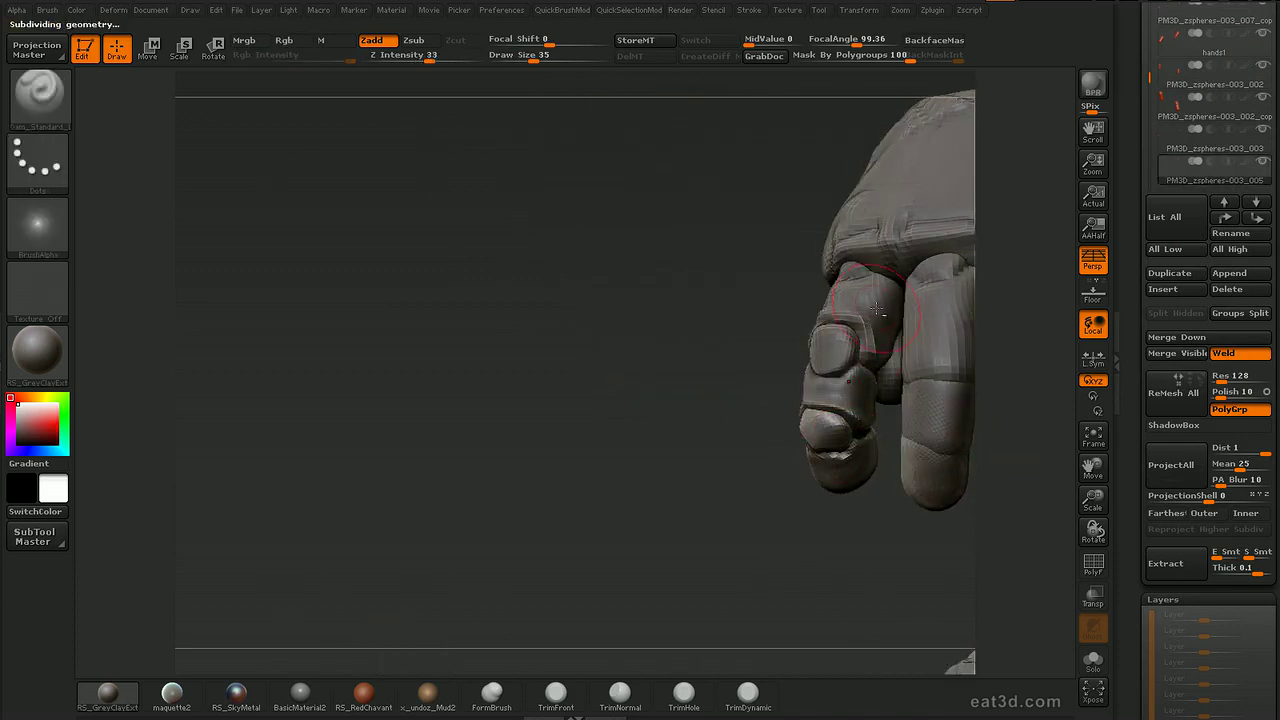
Subdivide PM3D_zspheres-003_002 and the other finger and hand subtools one after another.
alt+click(957, 298)
key(ctrl+d)
alt+drag(1003, 337, 870, 399)
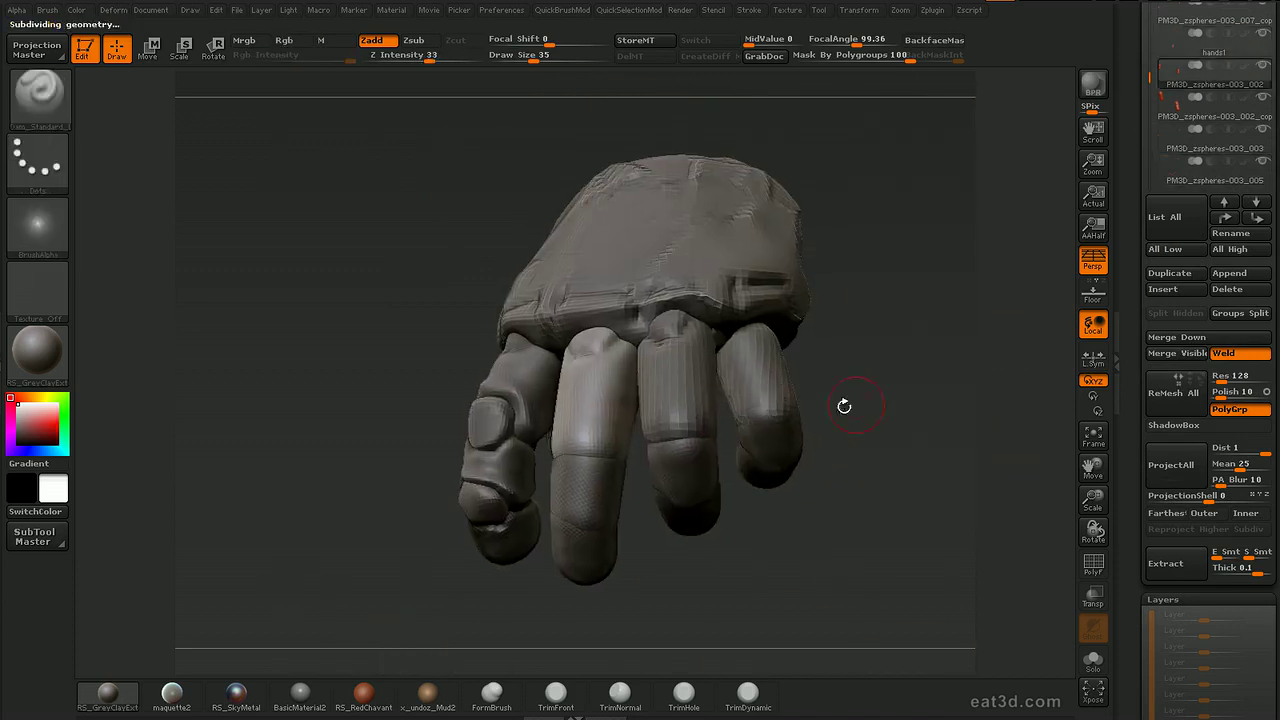
key(ctrl+d)
alt+click(765, 375)
key(ctrl+d)
alt+click(764, 252)
key(ctrl+d)
drag(958, 296, 835, 328)
alt+click(661, 342)
key(ctrl+d)
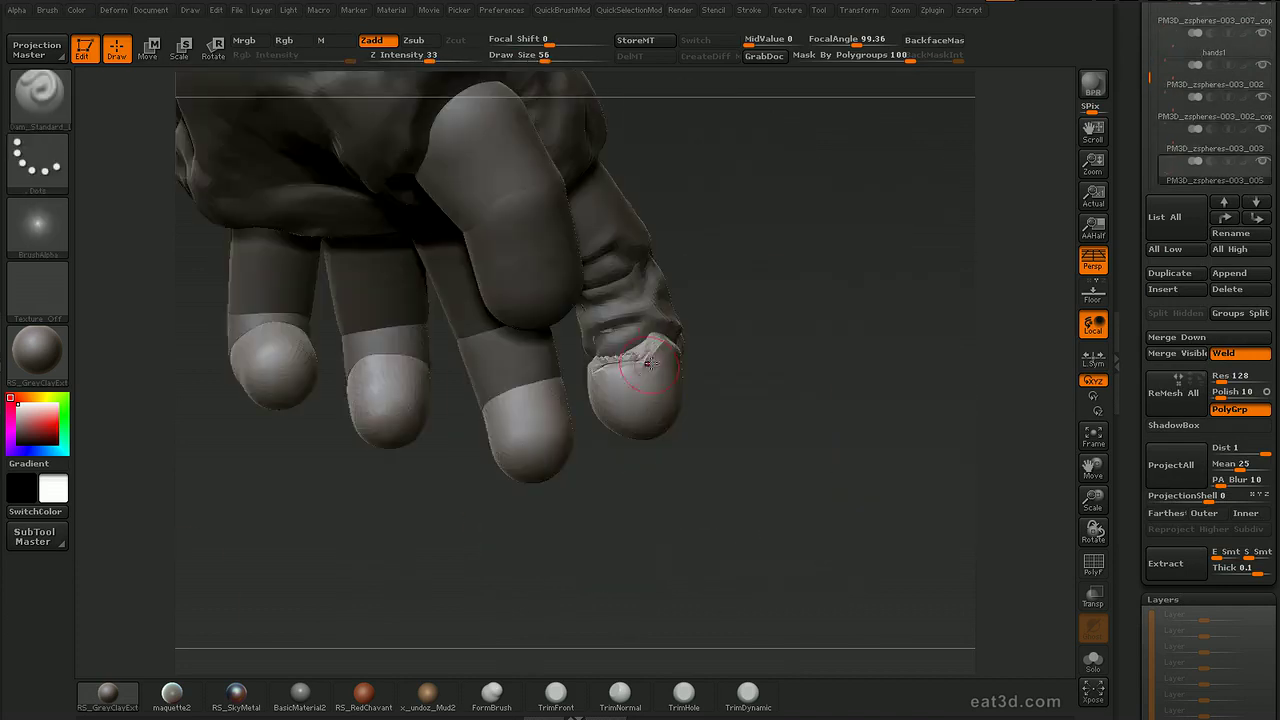
Carve the fingertip's upper crease with Dam_Standard at draw size 56 and add volume below the rounded knuckle with ClayTubes at 22.
drag(820, 300, 654, 348)
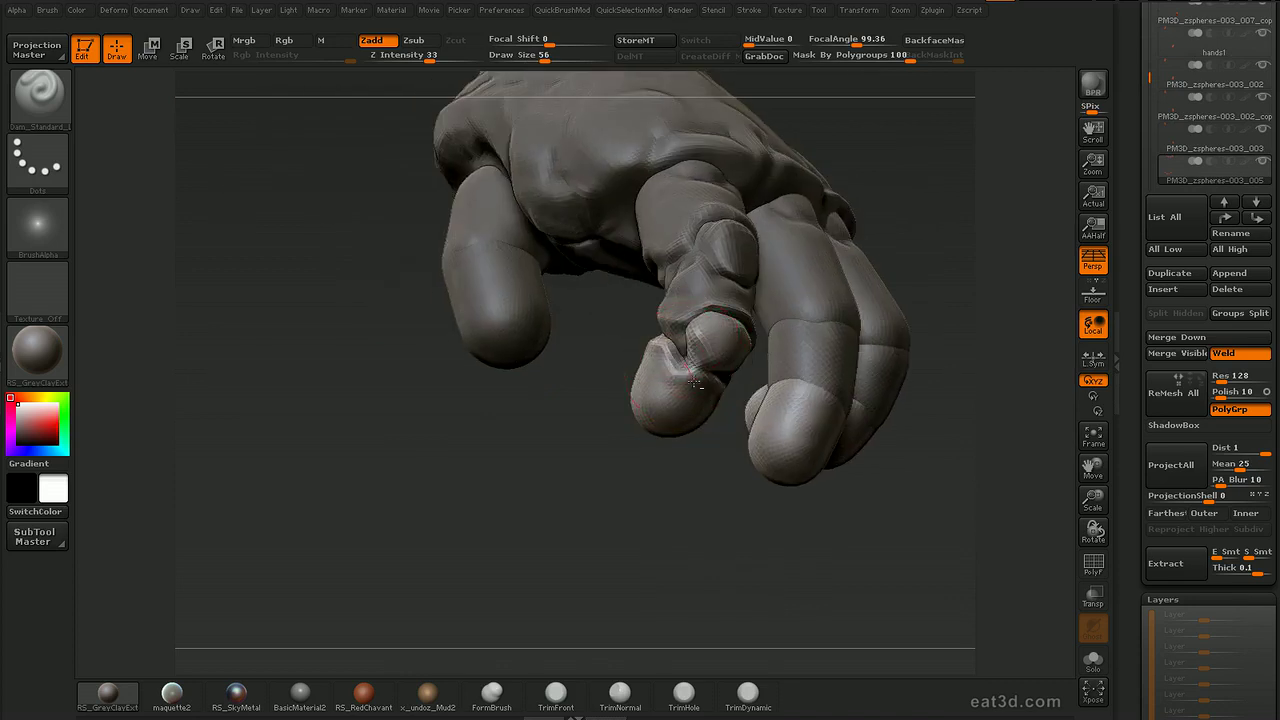
mouse_move(640, 520)
mouse_down()
mouse_move(693, 375)
mouse_move(697, 460)
mouse_move(680, 426)
mouse_move(725, 372)
mouse_move(700, 362)
mouse_up()
key(b)
key(c)
key(t)
mouse_move(703, 345)
mouse_down()
mouse_move(716, 334)
mouse_move(660, 452)
mouse_move(698, 565)
mouse_move(680, 480)
mouse_up()
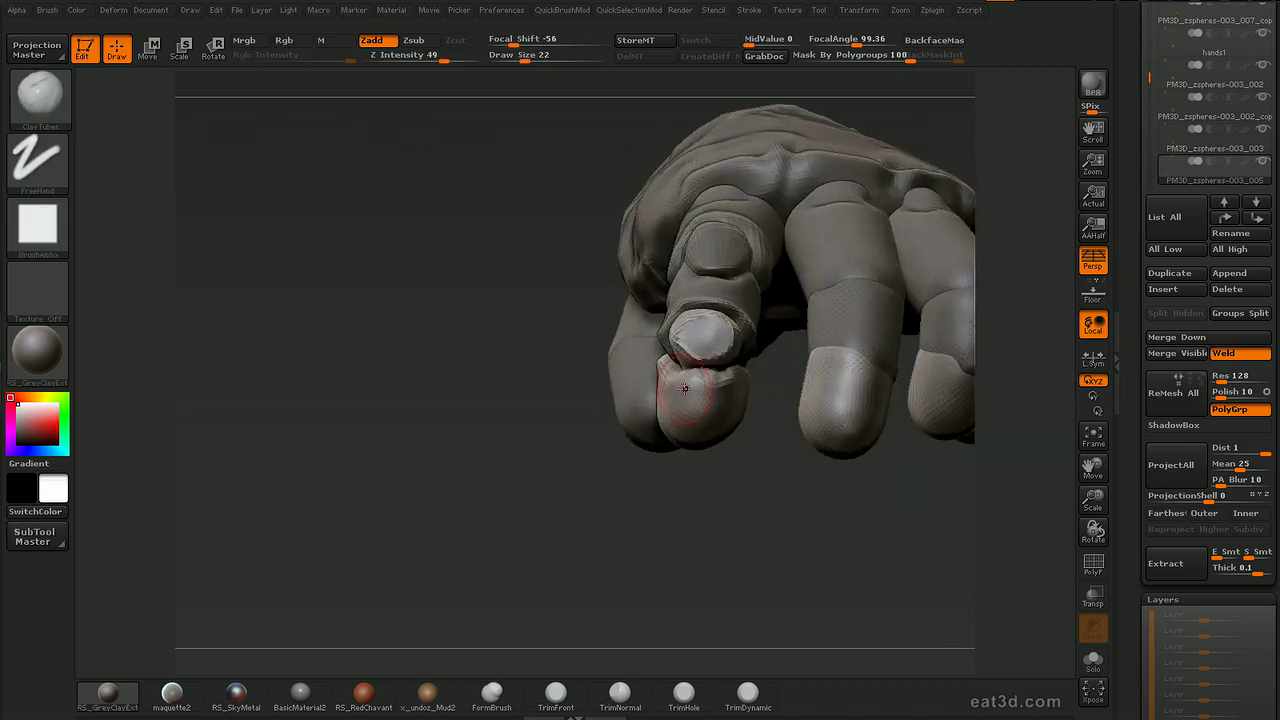
Sharpen the crease below the fingertip's knuckle with Dam_Standard at draw size 14 and fill out the fingertip with ClayTubes.
key(b)
key(d)
key(s)
mouse_move(662, 374)
mouse_down()
mouse_move(737, 384)
mouse_move(722, 386)
mouse_up()
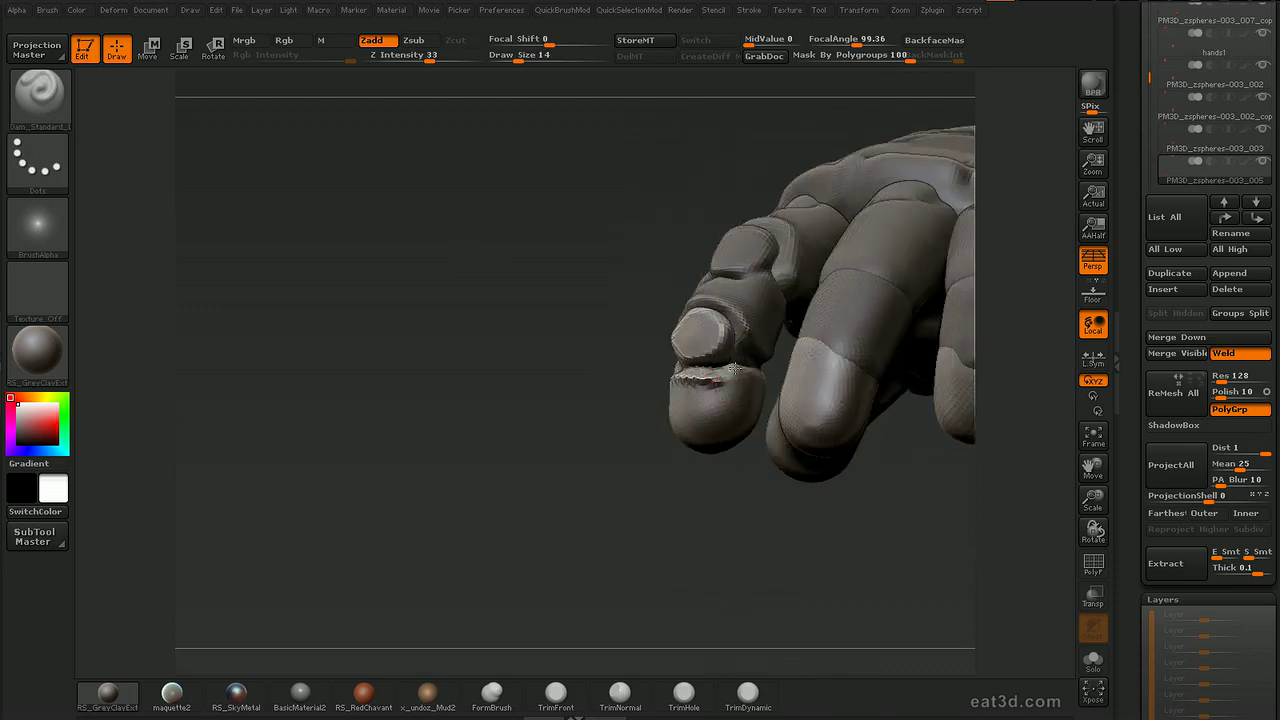
mouse_move(744, 519)
alt+mouse_down()
mouse_move(711, 503)
mouse_move(734, 474)
mouse_move(742, 535)
alt+mouse_up()
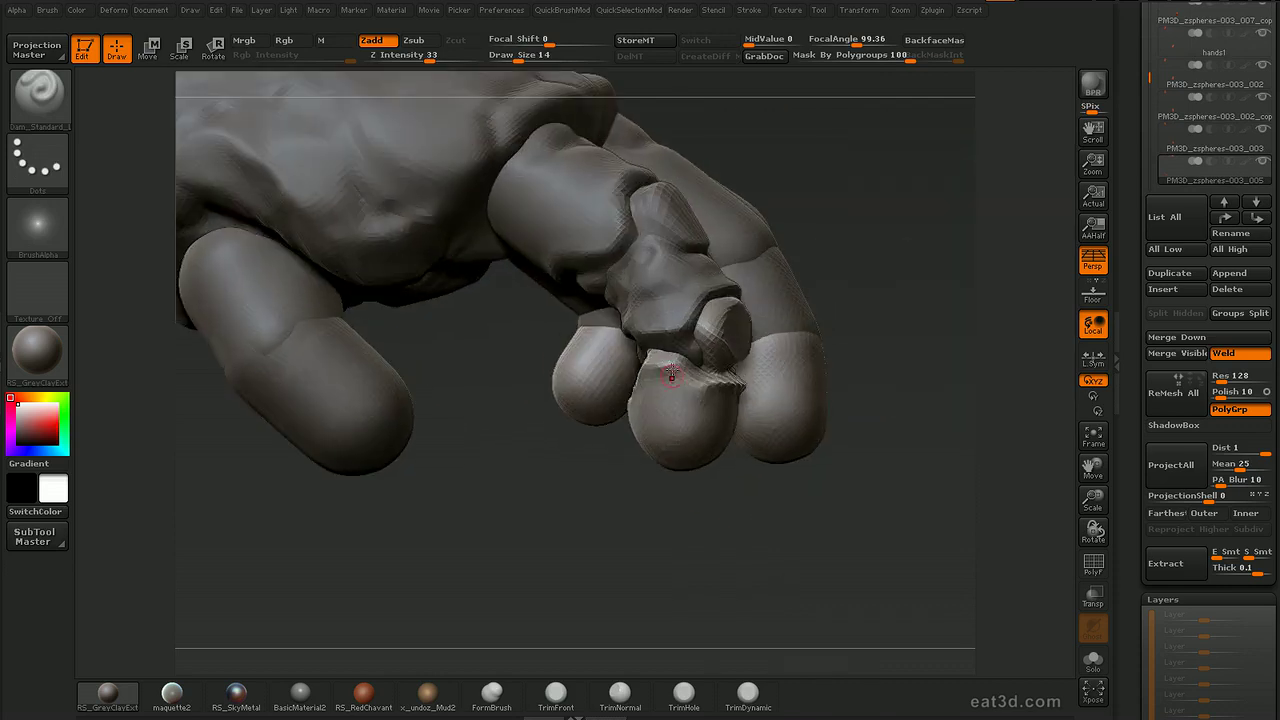
key(b)
key(c)
key(t)
mouse_move(732, 483)
alt+mouse_down()
mouse_move(715, 515)
mouse_move(703, 480)
mouse_move(740, 455)
alt+mouse_up()
Reshape the large knuckle on the back of the hand with Move Elastic at draw sizes 35 and 45.
key(b)
key(m)
key(e)
key(bracketleft)
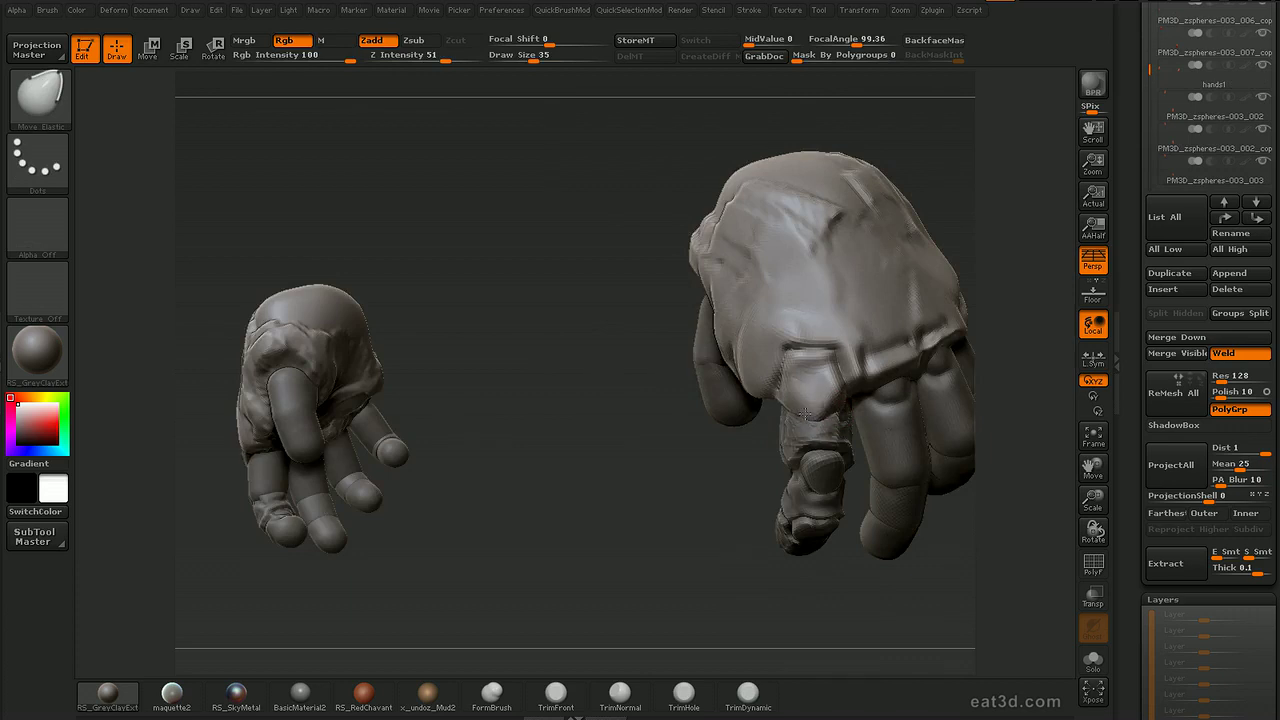
drag(978, 273, 950, 180)
key(bracketright)
key(bracketright)
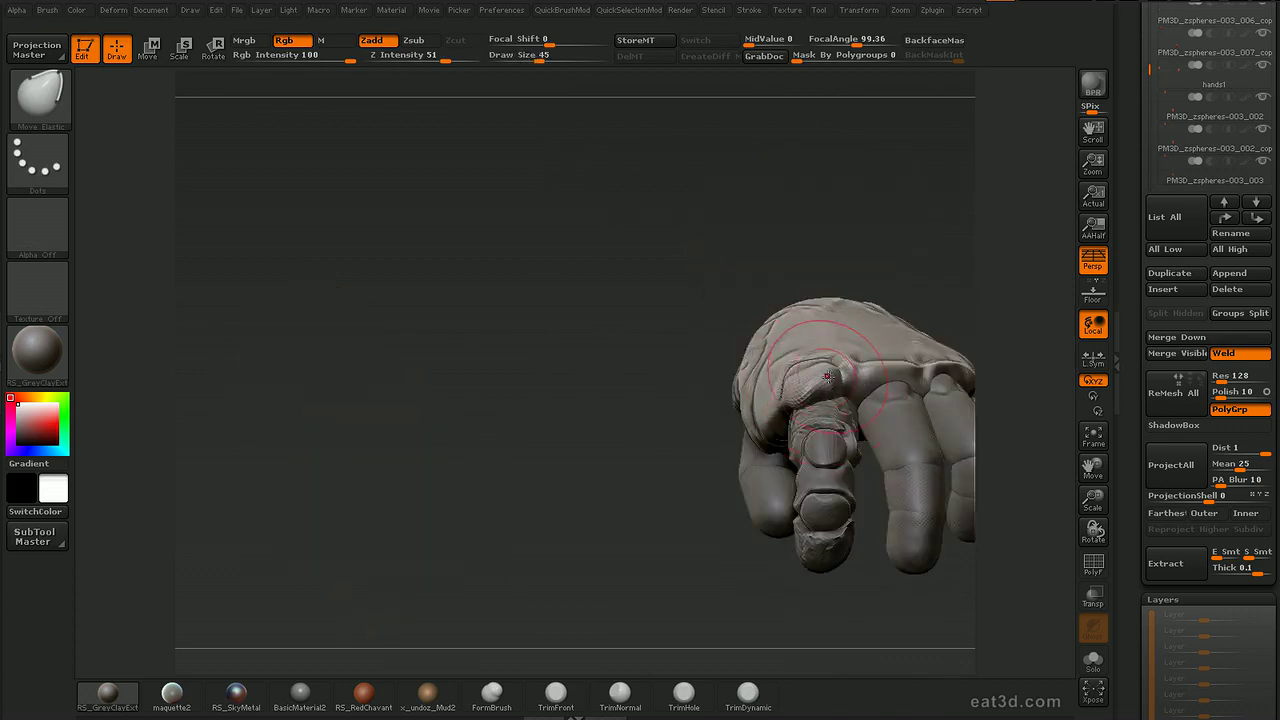
drag(1022, 200, 839, 379)
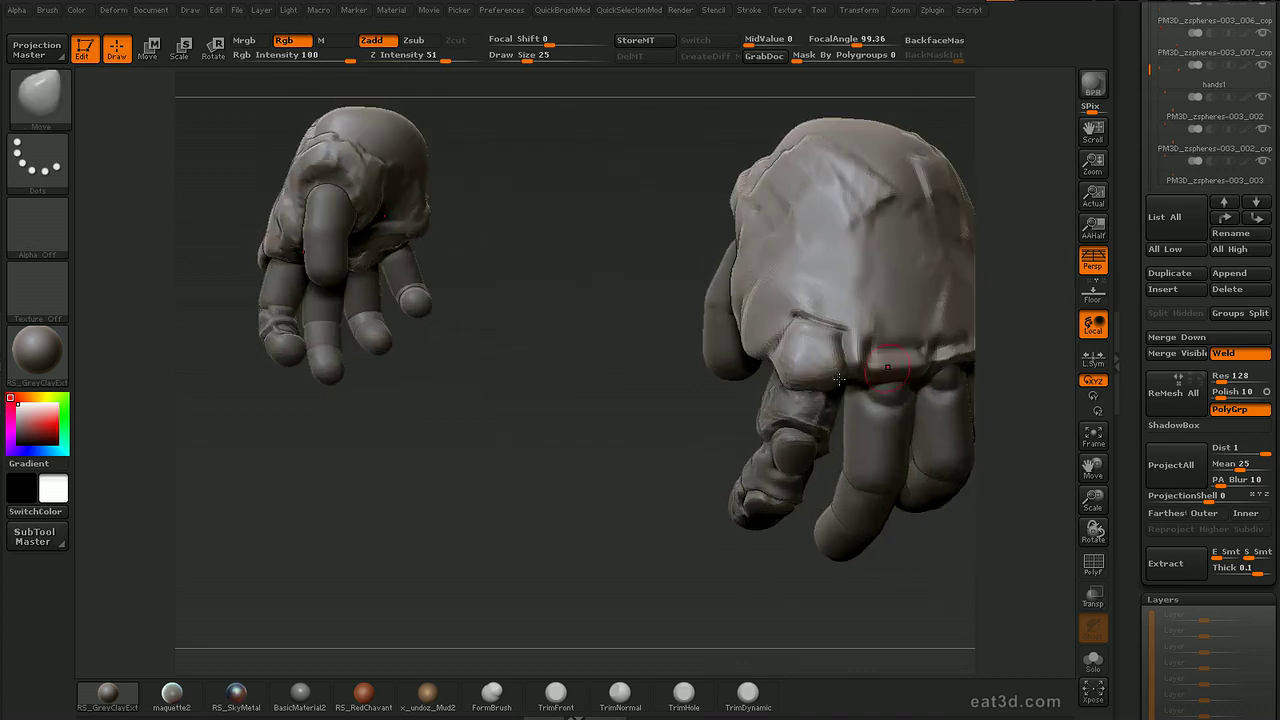
Adjust the large knuckle and the finger's middle segment with the Move brush at draw sizes 25 and 33.
key(s)
click(826, 391)
mouse_move(1014, 290)
mouse_down()
mouse_move(955, 262)
mouse_move(1030, 263)
mouse_up()
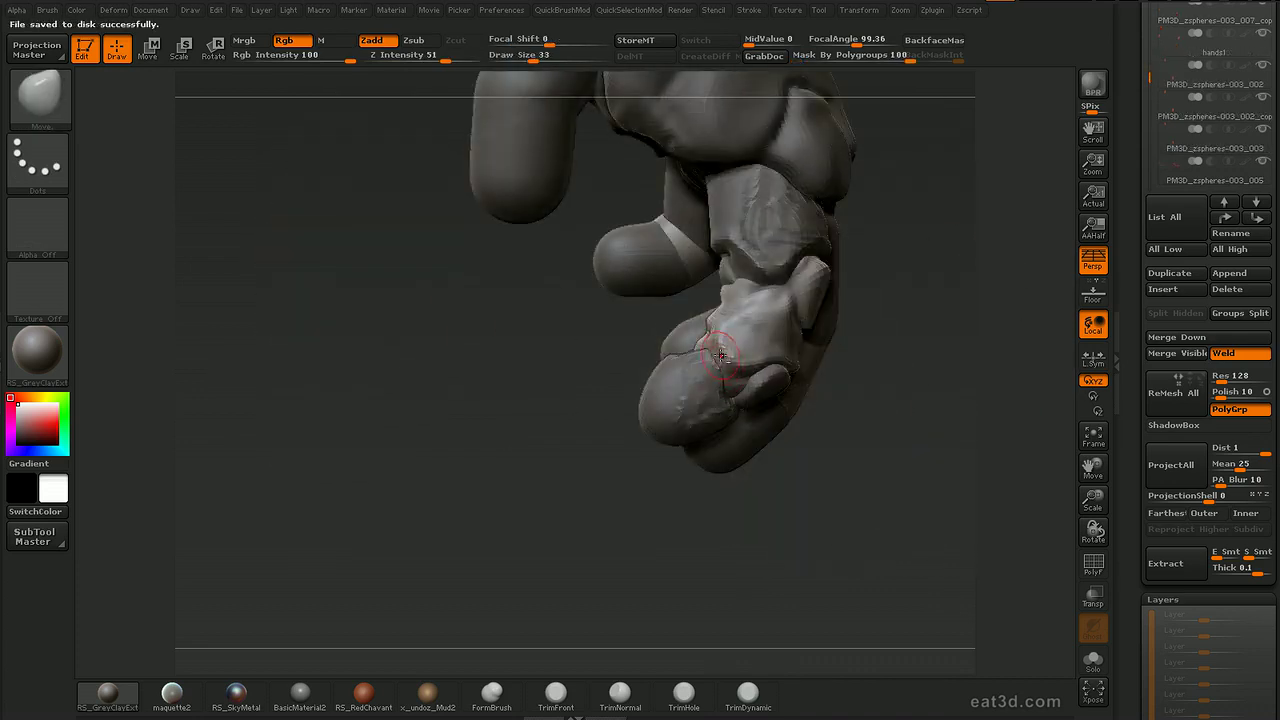
mouse_move(884, 360)
mouse_down()
mouse_move(914, 323)
mouse_move(906, 287)
mouse_move(954, 317)
mouse_move(900, 328)
mouse_up()
Isolate the middle finger segments and mask around the lower end of the detailed segment with MaskPen at draw size 25.
key(alt+s)
ctrl+drag(665, 403, 650, 391)
drag(880, 370, 790, 374)
mouse_move(715, 385)
ctrl+mouse_down()
mouse_move(742, 368)
mouse_move(757, 380)
ctrl+mouse_up()
key(bracketleft)
drag(870, 350, 850, 310)
ctrl+drag(737, 426, 722, 400)
drag(834, 294, 885, 305)
ctrl+drag(745, 385, 757, 405)
drag(890, 310, 808, 264)
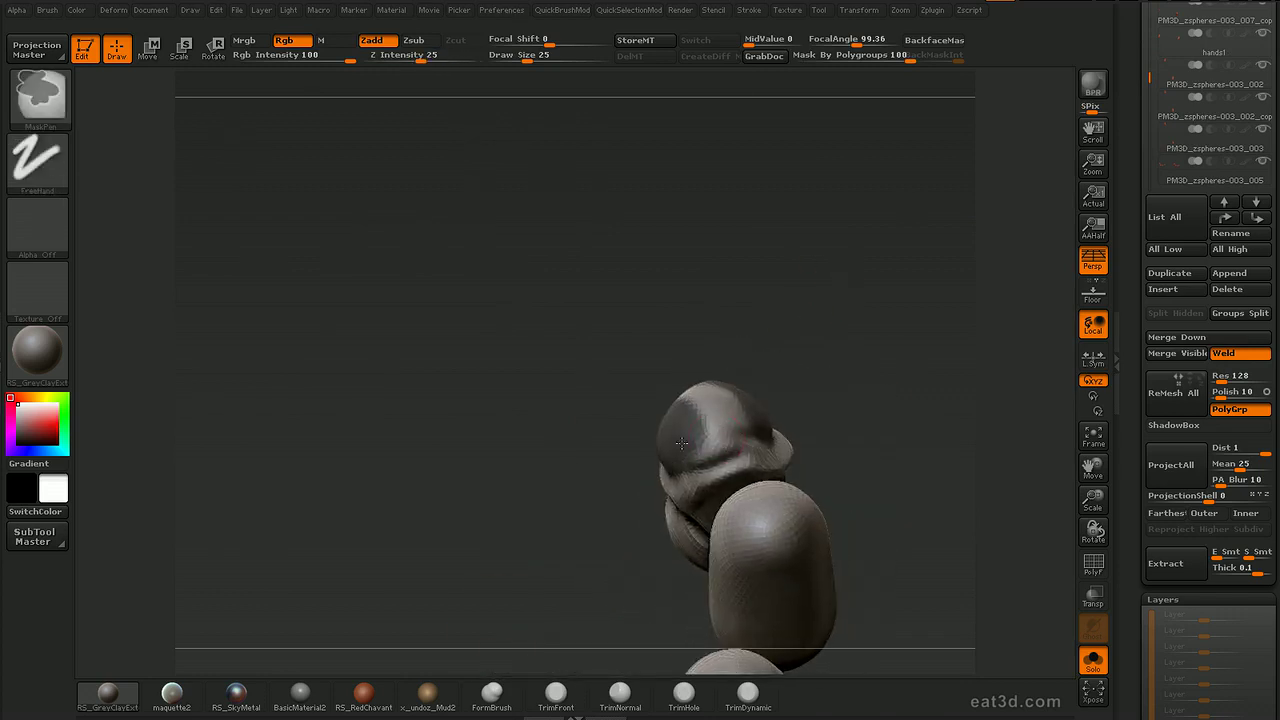
drag(752, 424, 680, 381)
mouse_move(825, 360)
mouse_down()
mouse_move(834, 306)
mouse_move(848, 324)
mouse_move(845, 296)
mouse_move(829, 500)
mouse_move(691, 480)
mouse_up()
key(ctrl+z)
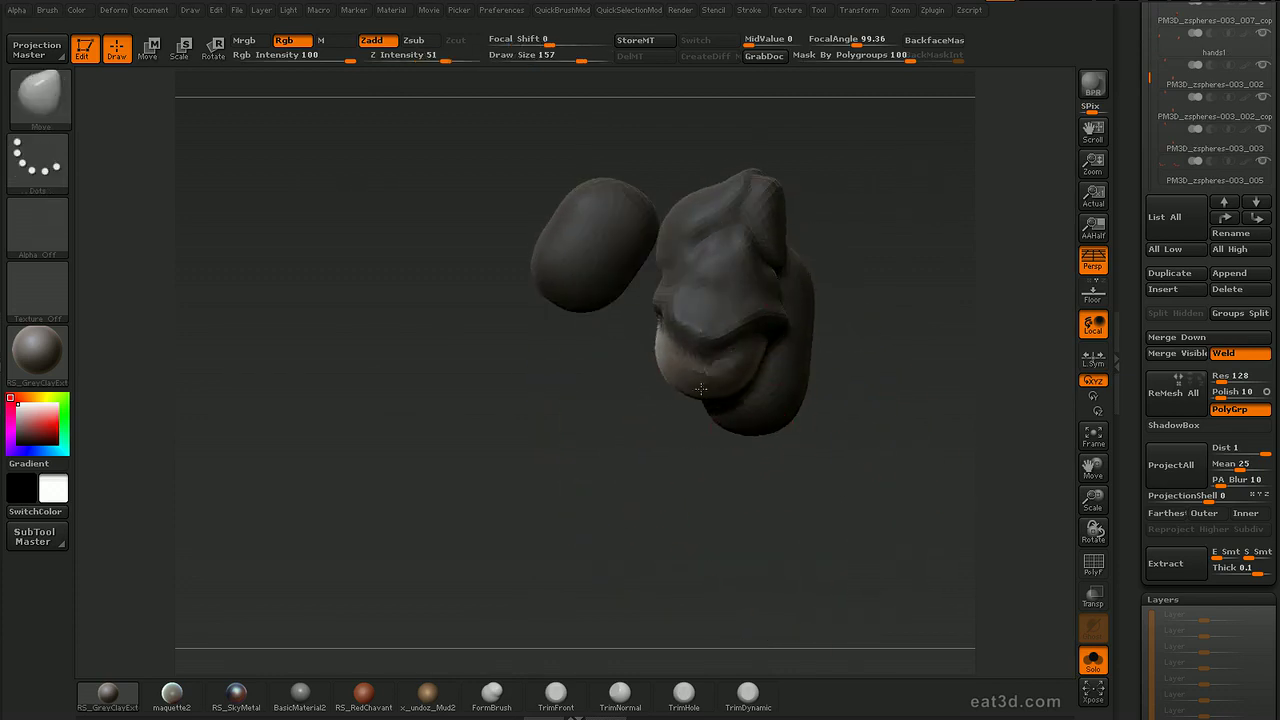
Pull the unmasked lower end of the isolated segment into shape with the Move brush at draw size 157.
drag(687, 441, 655, 372)
mouse_move(672, 426)
mouse_down()
mouse_move(688, 356)
mouse_move(782, 275)
mouse_up()
mouse_move(759, 318)
mouse_down()
mouse_move(857, 440)
mouse_move(809, 286)
mouse_move(795, 334)
mouse_up()
Flatten the end of the isolated finger segment with hPolish at draw size 183.
key(b)
key(h)
key(p)
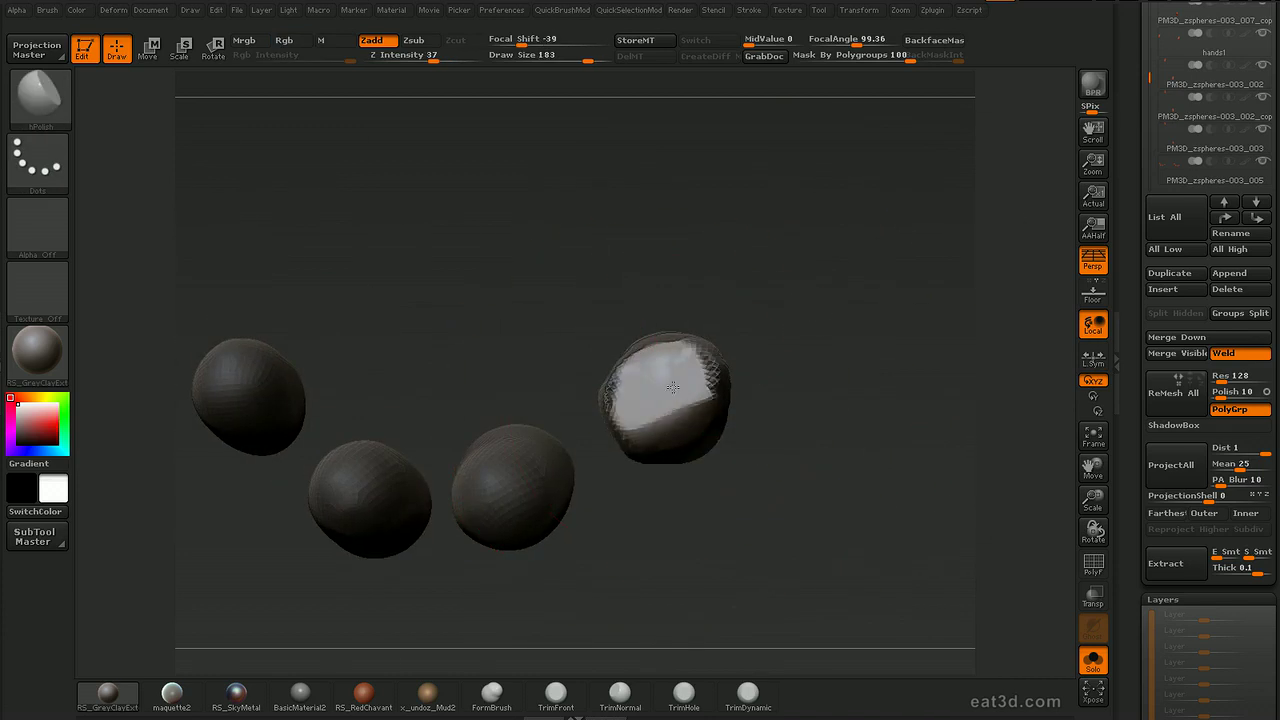
mouse_move(782, 384)
mouse_down()
mouse_move(829, 434)
mouse_move(782, 500)
mouse_move(860, 410)
mouse_move(778, 435)
mouse_move(789, 469)
mouse_move(810, 462)
mouse_up()
drag(810, 462, 891, 480)
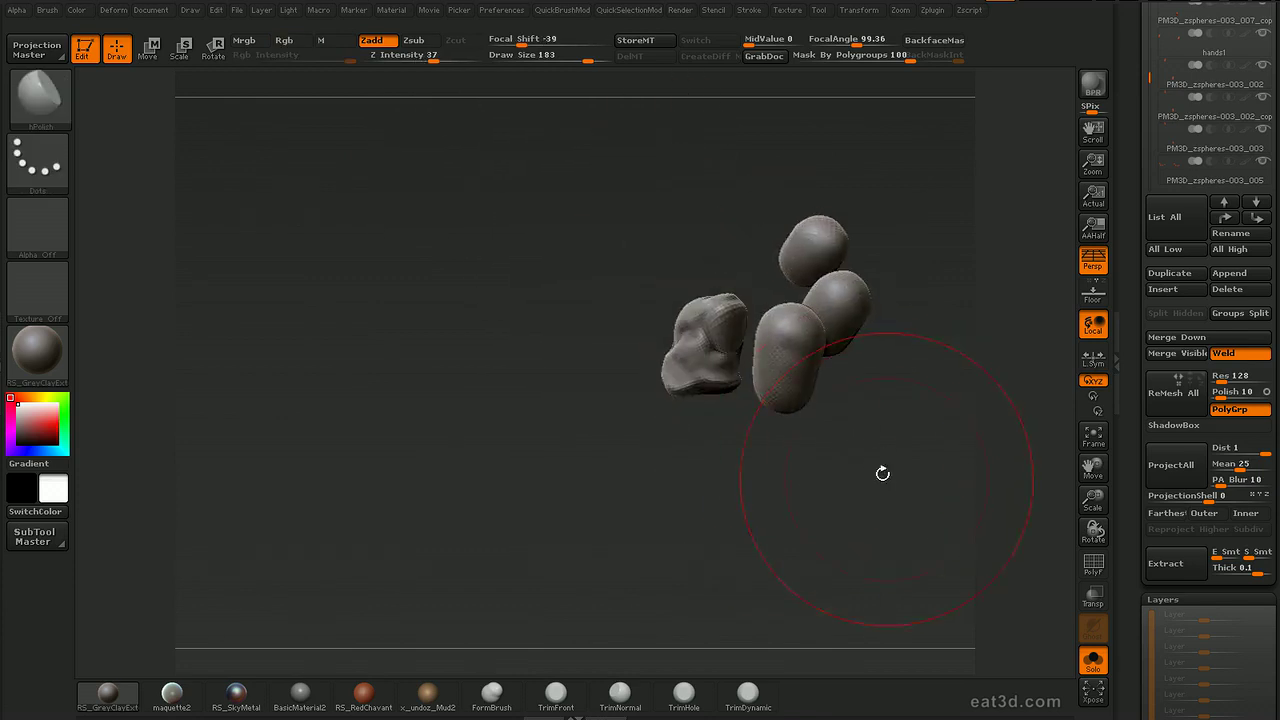
Show the whole hand again and carve the joint between the middle segment and fingertip with Dam_Standard.
key(alt+s)
mouse_move(831, 449)
mouse_down()
mouse_move(880, 434)
mouse_move(896, 462)
mouse_move(746, 383)
mouse_up()
key(b)
key(d)
key(s)
key(s)
mouse_move(672, 350)
mouse_down()
mouse_move(628, 342)
mouse_move(680, 352)
mouse_move(697, 373)
mouse_up()
Reshape the middle segment's edge around the fingertip joint with the Move brush at a draw size around 48.
key(b)
key(m)
key(v)
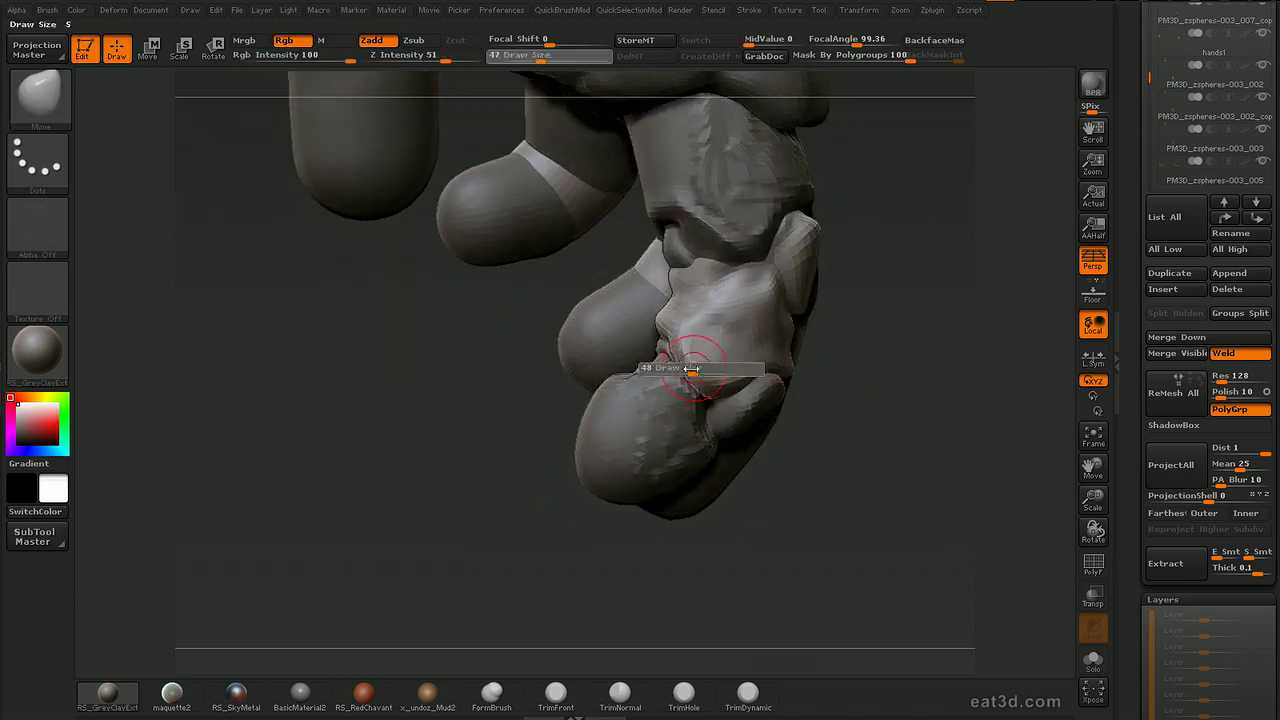
drag(872, 440, 815, 436)
key(s)
drag(763, 370, 724, 386)
mouse_move(758, 334)
mouse_down()
mouse_move(920, 271)
mouse_move(906, 239)
mouse_move(900, 290)
mouse_up()
Carve the joint between the middle and base finger segments with Dam_Standard at draw size 31, continuing on subtool hands1.
key(b)
key(d)
key(s)
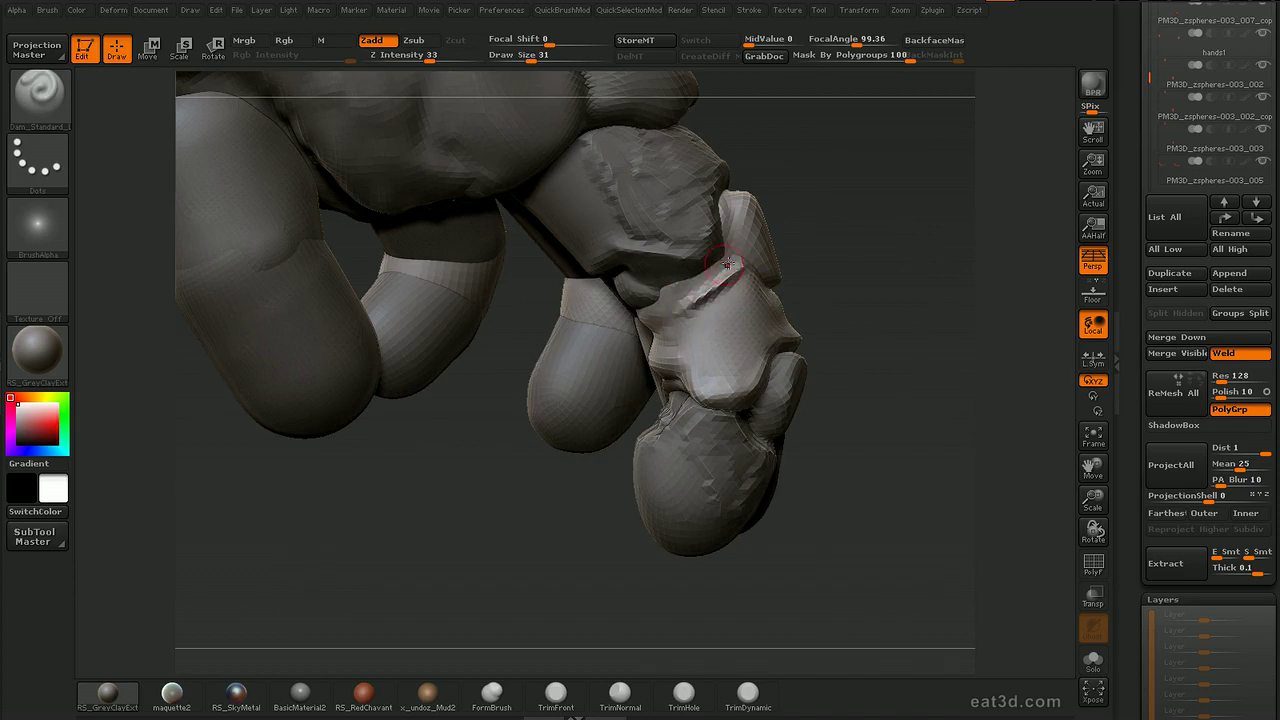
alt+click(718, 263)
drag(822, 190, 838, 118)
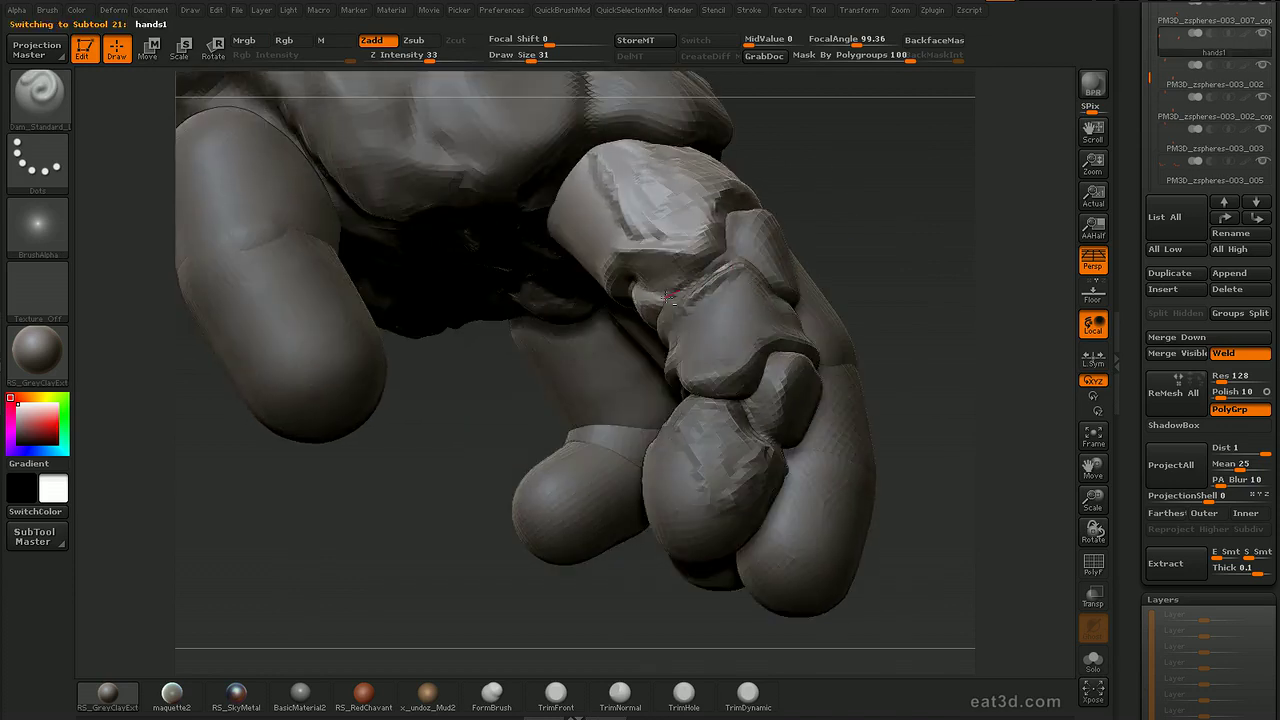
mouse_move(785, 258)
mouse_down()
mouse_move(857, 326)
mouse_move(758, 311)
mouse_up()
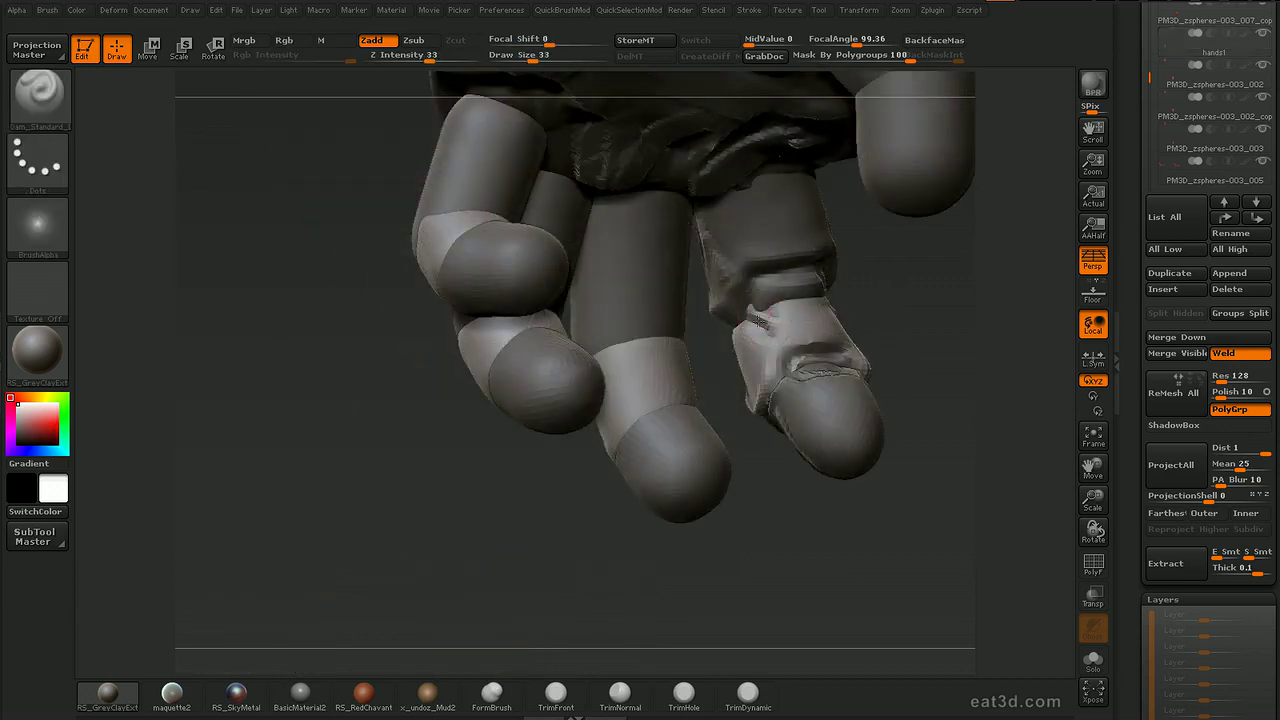
Deepen the creases on the inner side of the finger's middle segment with Dam_Standard at draw sizes 33 and 50.
mouse_move(887, 293)
mouse_down()
mouse_move(797, 316)
mouse_move(820, 320)
mouse_up()
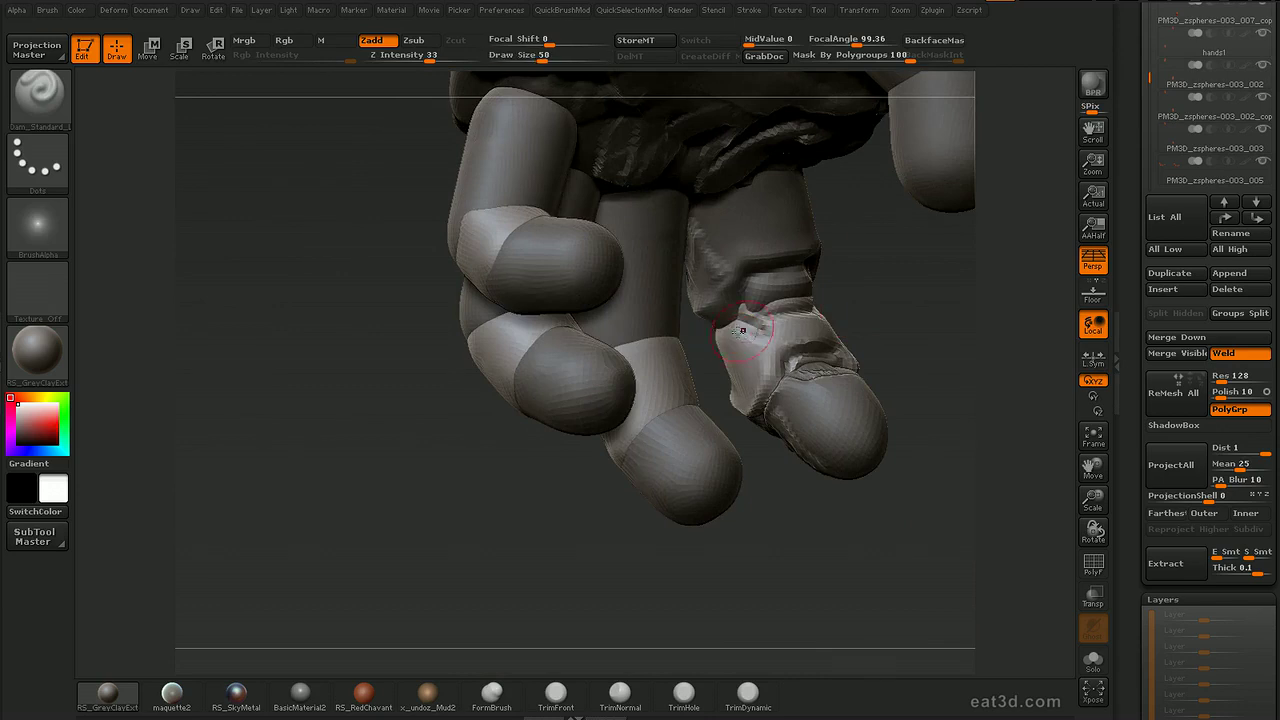
drag(920, 318, 815, 324)
mouse_move(924, 289)
mouse_down()
mouse_move(850, 305)
mouse_move(880, 318)
mouse_move(955, 290)
mouse_move(971, 262)
mouse_up()
drag(878, 276, 889, 274)
Carve fine creases between the finger's rounded knuckle pieces with Dam_Standard at draw size 16 and smooth the segment's rim.
drag(720, 416, 739, 364)
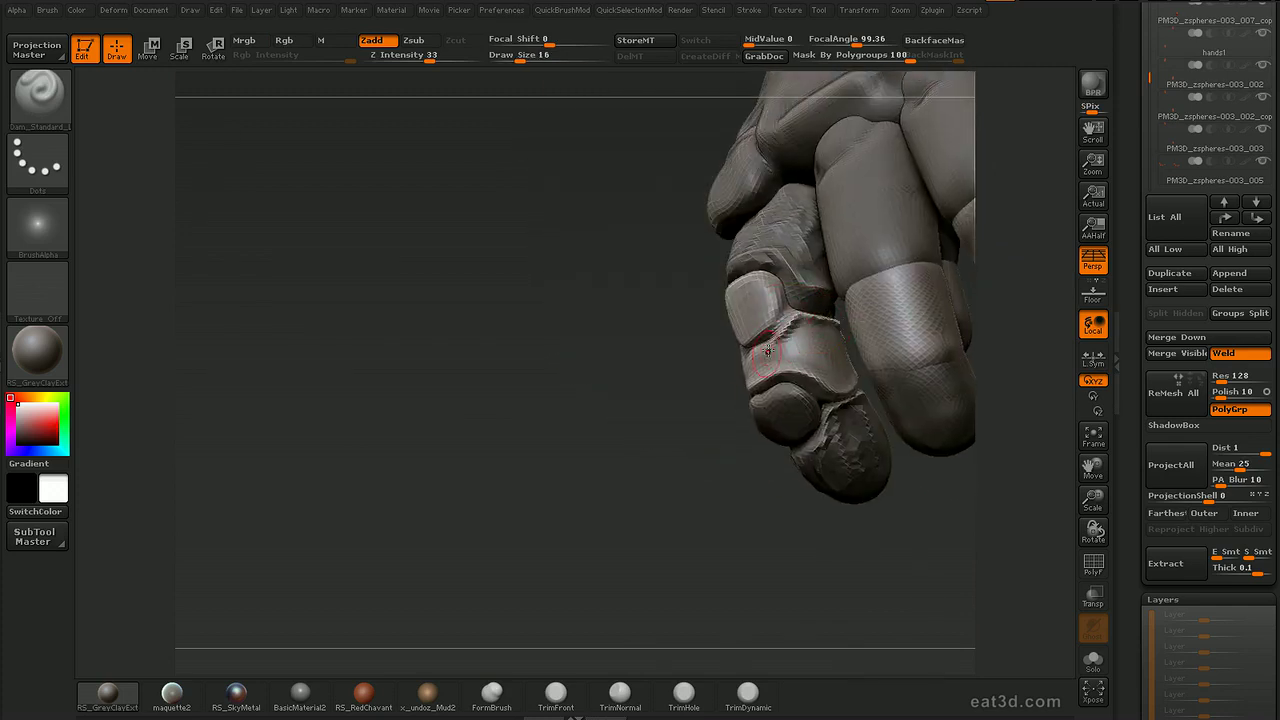
mouse_move(720, 513)
mouse_down()
mouse_move(803, 406)
mouse_move(775, 385)
mouse_up()
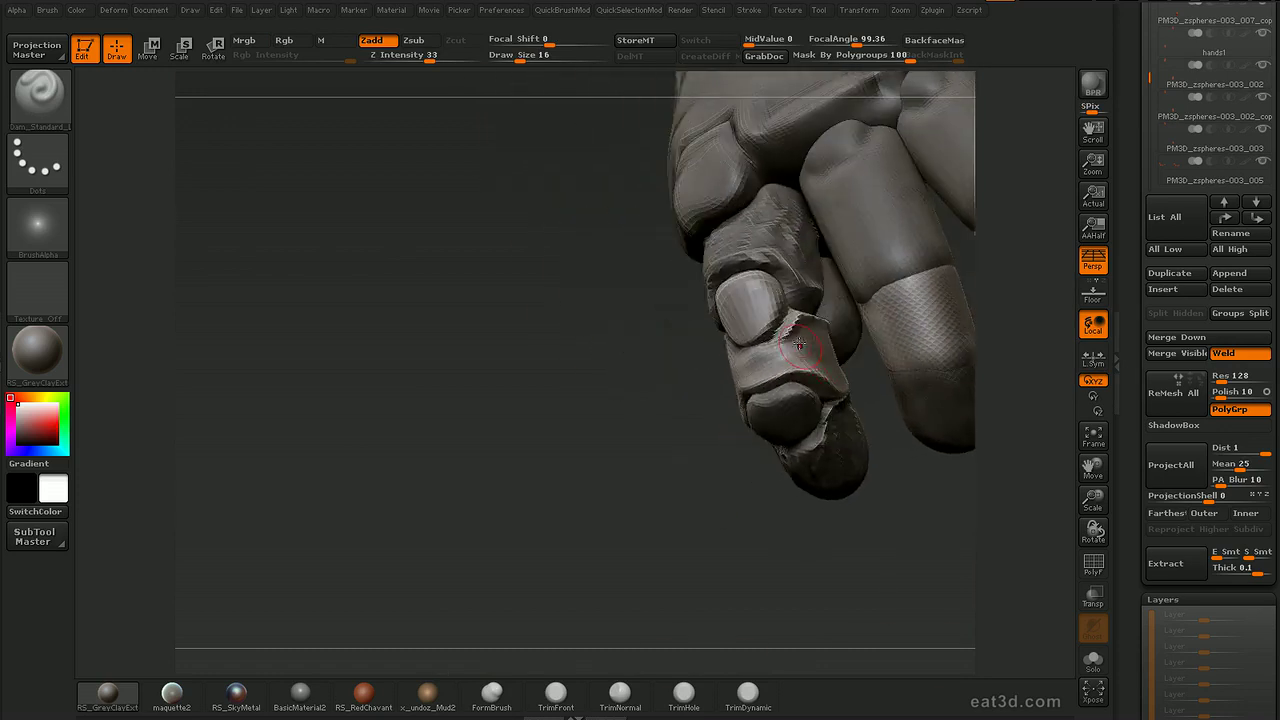
shift+drag(808, 333, 840, 343)
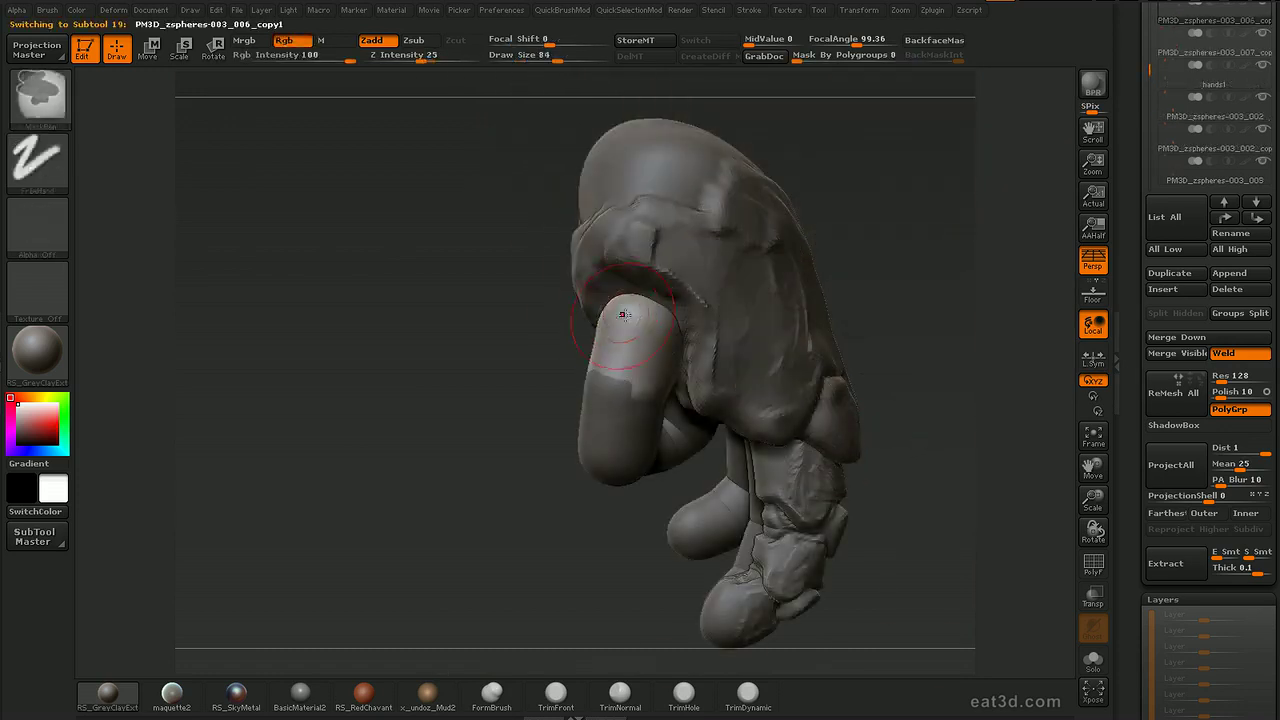
Carve creases across the thumb's base segment PM3D_zspheres-003_006_copy1 with Dam_Standard at draw size 61.
key(b)
key(d)
key(s)
drag(614, 302, 625, 348)
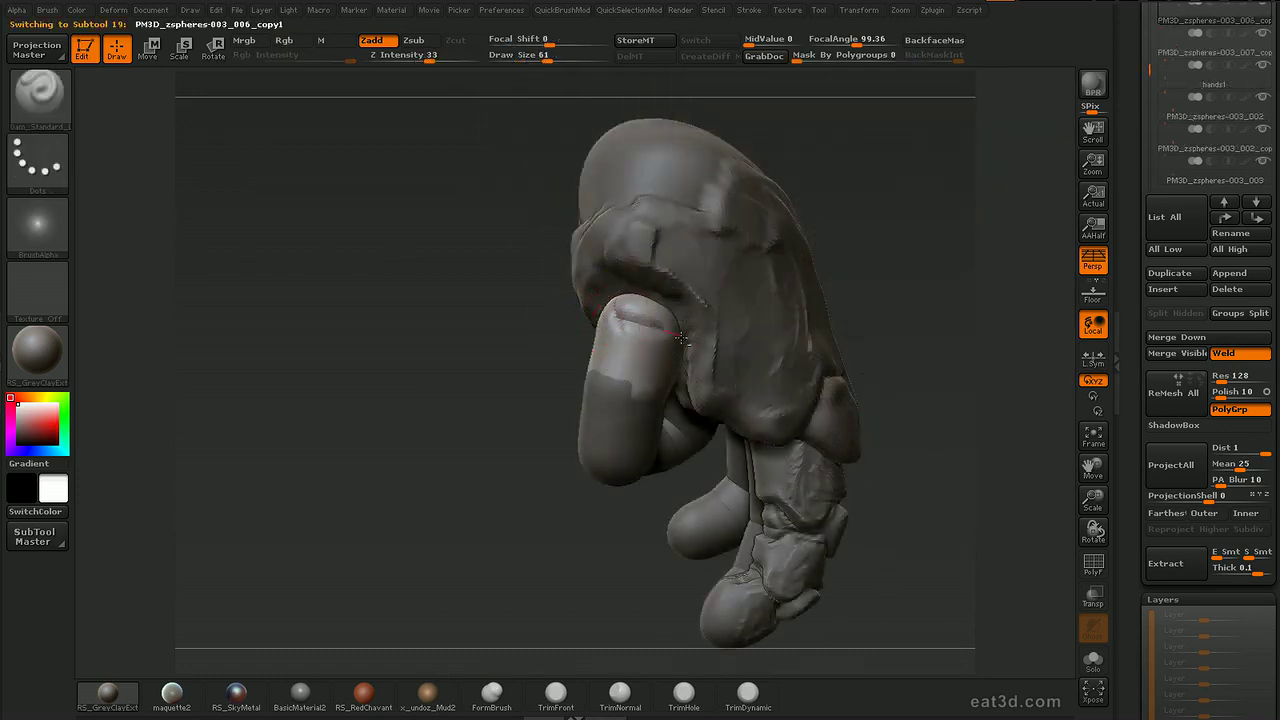
mouse_move(511, 478)
mouse_down()
mouse_move(503, 491)
mouse_move(623, 370)
mouse_up()
mouse_move(553, 517)
mouse_down()
mouse_move(760, 323)
mouse_move(614, 370)
mouse_move(655, 350)
mouse_move(681, 358)
mouse_up()
drag(693, 453, 950, 249)
Refine and smooth the creases on the inner side of the thumb's base segment with Dam_Standard at draw size 25.
drag(705, 338, 738, 324)
mouse_move(800, 338)
mouse_down()
mouse_move(683, 346)
mouse_move(822, 340)
mouse_up()
shift+drag(700, 336, 670, 326)
drag(702, 334, 668, 318)
mouse_move(775, 308)
mouse_down()
mouse_move(806, 278)
mouse_move(677, 331)
mouse_up()
key([)
drag(757, 308, 664, 314)
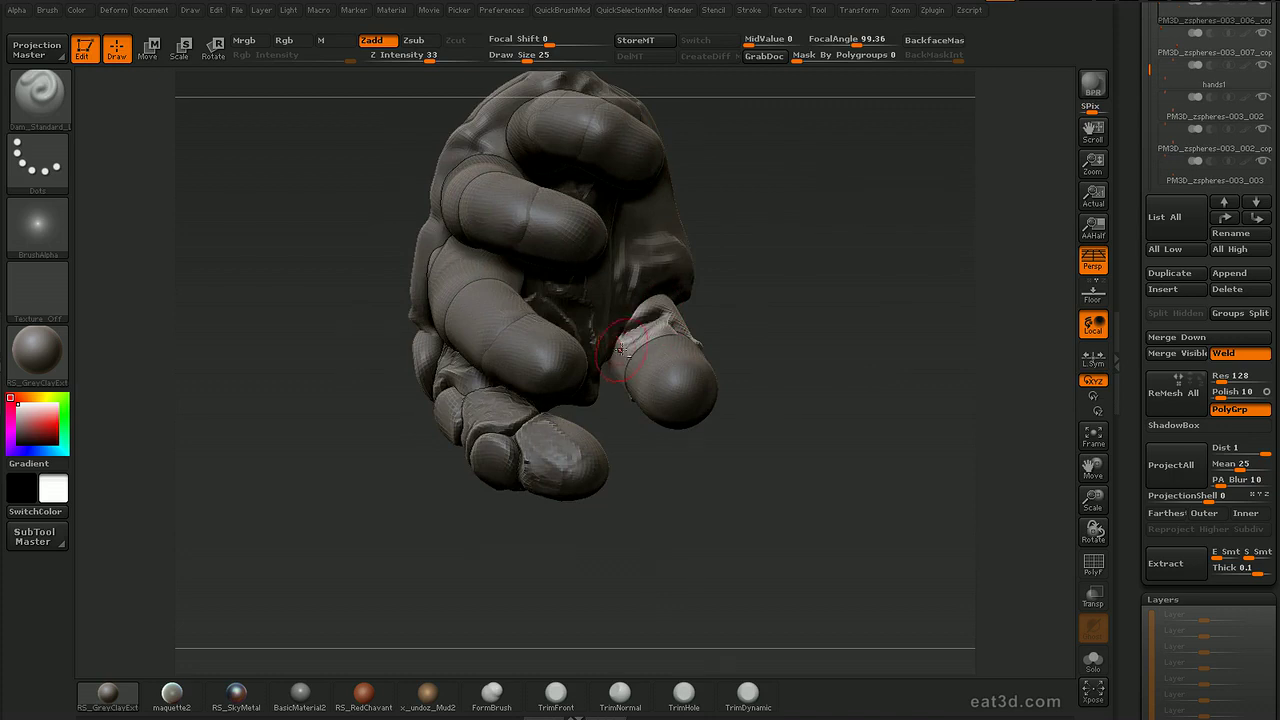
Select the palm subtool PM3D_zspheres-003 and carve and smooth folds around the thumb base with Dam_Standard at draw sizes 25 and 50.
alt+click(672, 314)
mouse_move(768, 312)
mouse_down()
mouse_move(698, 318)
mouse_move(745, 345)
mouse_up()
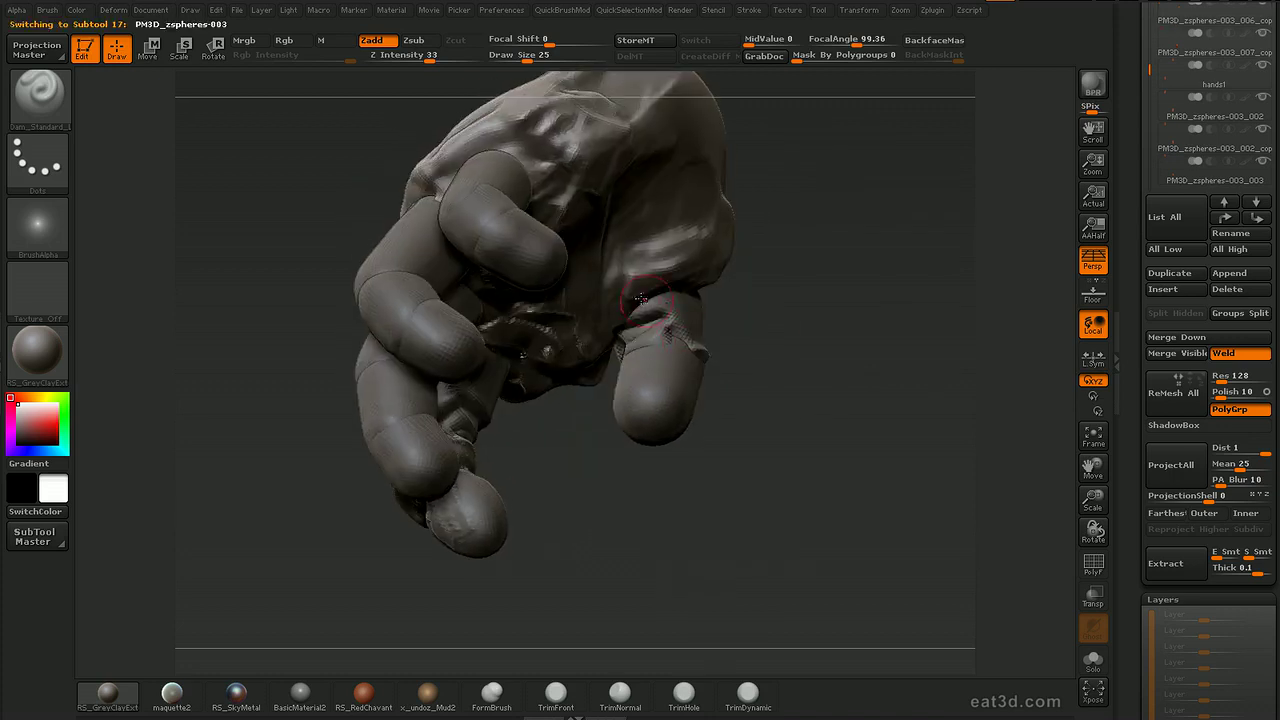
shift+drag(671, 328, 626, 297)
key(2)
mouse_move(772, 306)
mouse_down()
mouse_move(814, 266)
mouse_move(745, 285)
mouse_up()
ctrl+right_drag(690, 300, 614, 323)
key(1)
mouse_move(597, 322)
mouse_down()
mouse_move(654, 222)
mouse_move(724, 282)
mouse_up()
drag(891, 349, 803, 286)
ctrl+right_drag(803, 286, 748, 396)
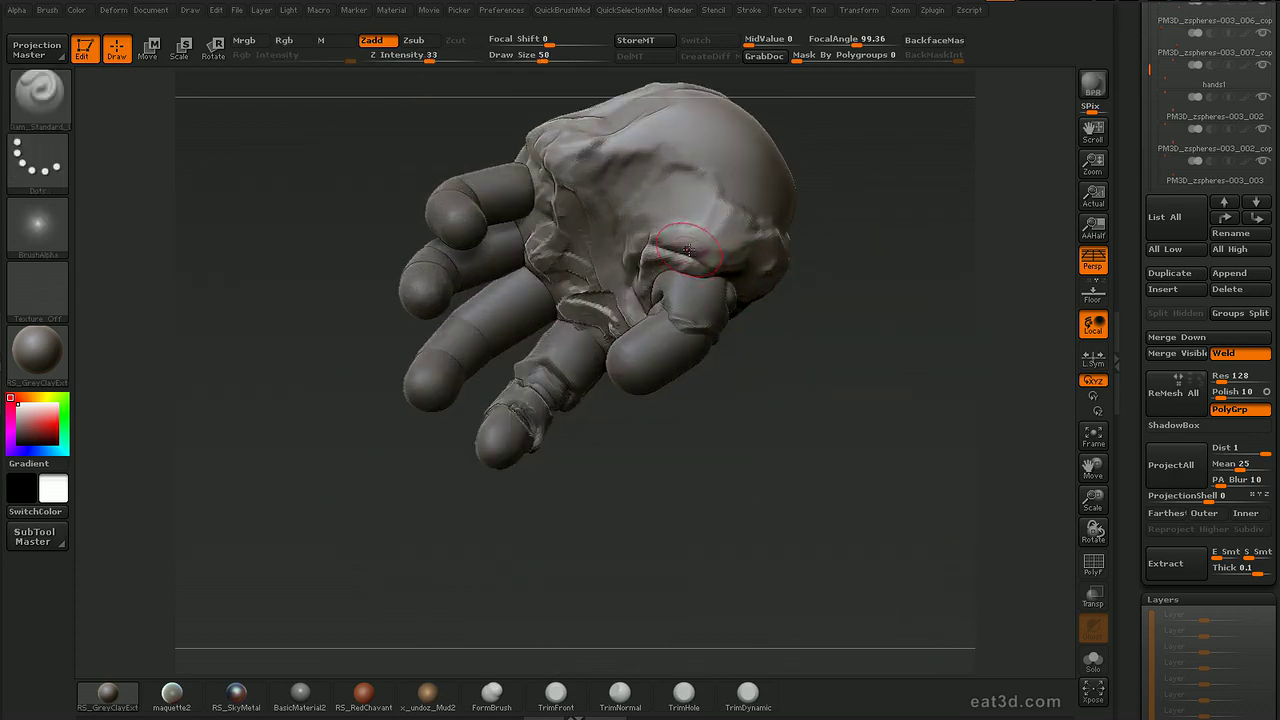
Carve the palm fold above the thumb and adjust the thumb area with Move Elastic.
mouse_move(651, 241)
mouse_down()
mouse_move(834, 306)
mouse_move(781, 337)
mouse_move(786, 256)
mouse_move(780, 309)
mouse_move(933, 345)
mouse_up()
key(b)
key(m)
key(e)
key(s)
click(892, 323)
Build up volume on the thumb's joint with ClayTubes.
key(b)
key(c)
key(t)
mouse_move(1025, 313)
mouse_down()
mouse_move(990, 322)
mouse_move(1014, 277)
mouse_move(1020, 288)
mouse_move(992, 296)
mouse_up()
Reshape the thumb's knuckle and surrounding plates with Move Elastic at draw size 44 and refine them with the Standard brush.
key(b)
key(m)
key(e)
key(bracketleft)
right_drag(992, 296, 1005, 295)
key(b)
key(s)
key(t)
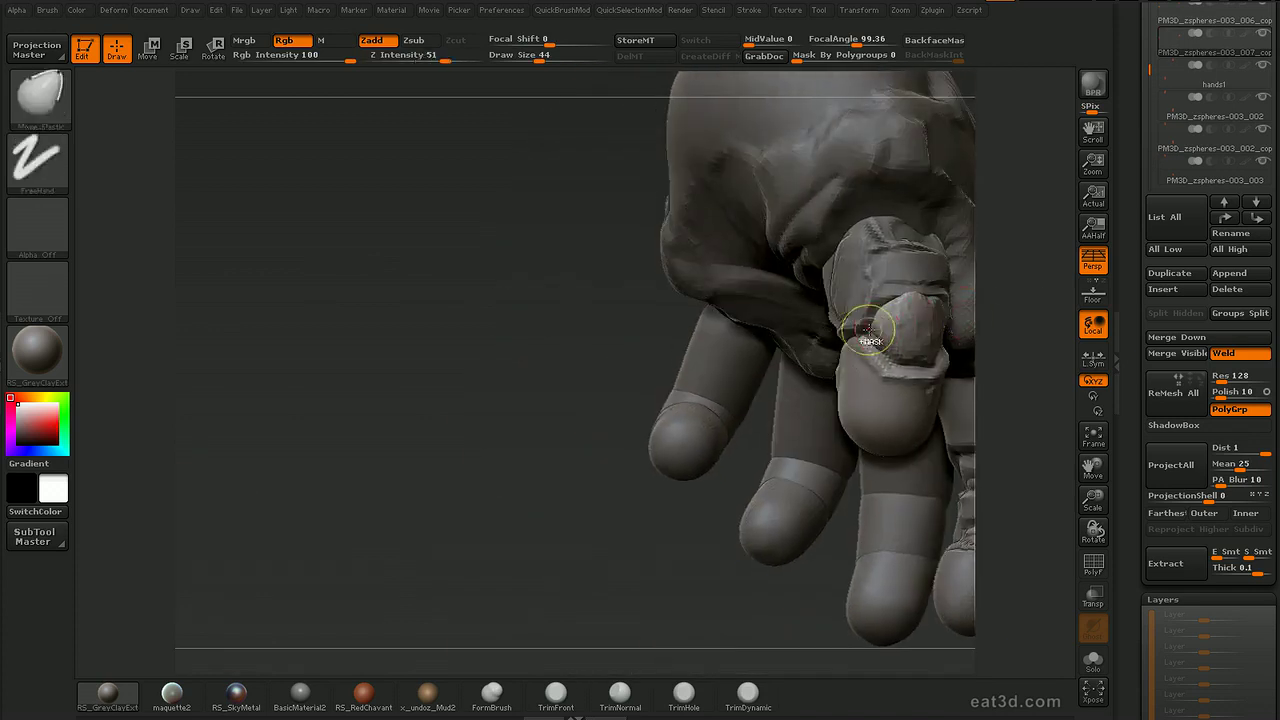
Select the palm subtool PM3D_zspheres-003 and adjust its form around the thumb base with Move Elastic.
drag(1049, 352, 1030, 262)
alt+click(875, 252)
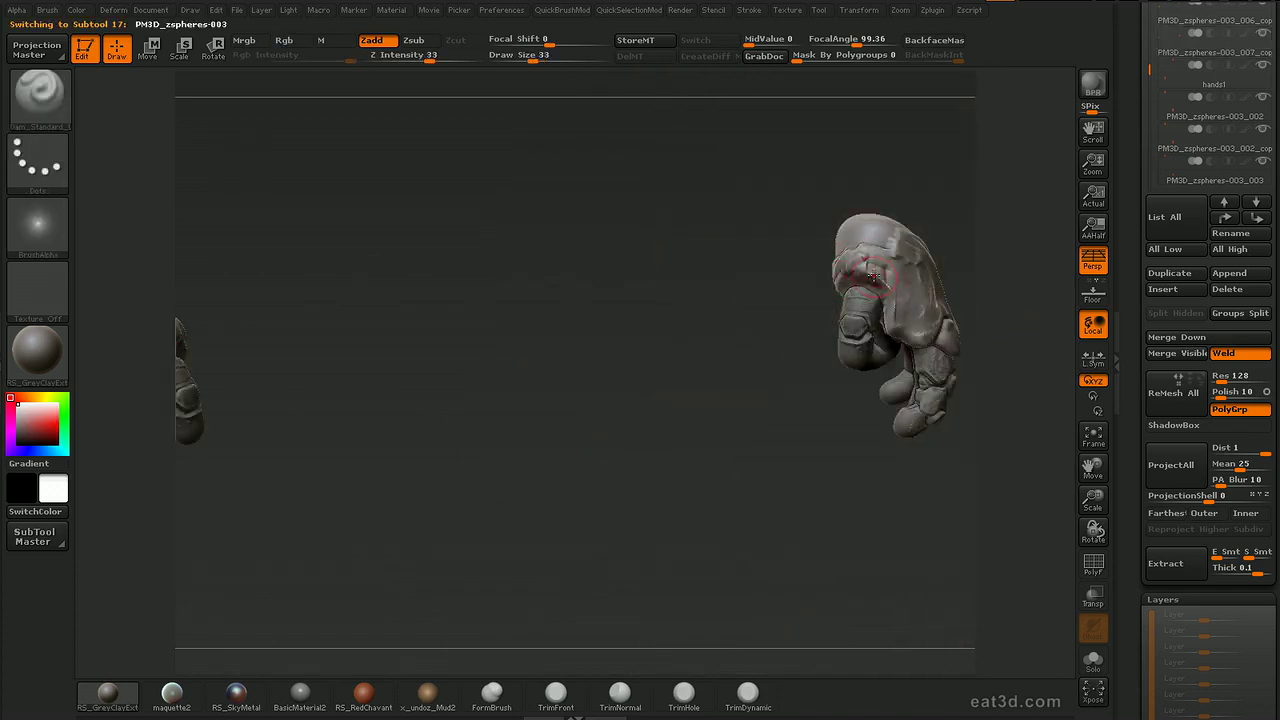
key(b)
key(m)
key(e)
mouse_move(970, 233)
mouse_down()
mouse_move(992, 246)
mouse_move(1010, 228)
mouse_move(1014, 275)
mouse_up()
Carve folds around the palm's thumb base with Dam_Standard and refine the shape with the Move brush.
key(b)
key(d)
key(s)
mouse_move(914, 348)
mouse_down()
mouse_move(907, 241)
mouse_move(862, 262)
mouse_up()
mouse_move(1004, 203)
mouse_down()
mouse_move(1023, 172)
mouse_move(1010, 165)
mouse_up()
mouse_move(864, 240)
mouse_down()
mouse_move(844, 232)
mouse_move(836, 264)
mouse_up()
mouse_move(1000, 230)
mouse_down()
mouse_move(1003, 169)
mouse_move(992, 181)
mouse_up()
key(b)
key(m)
key(v)
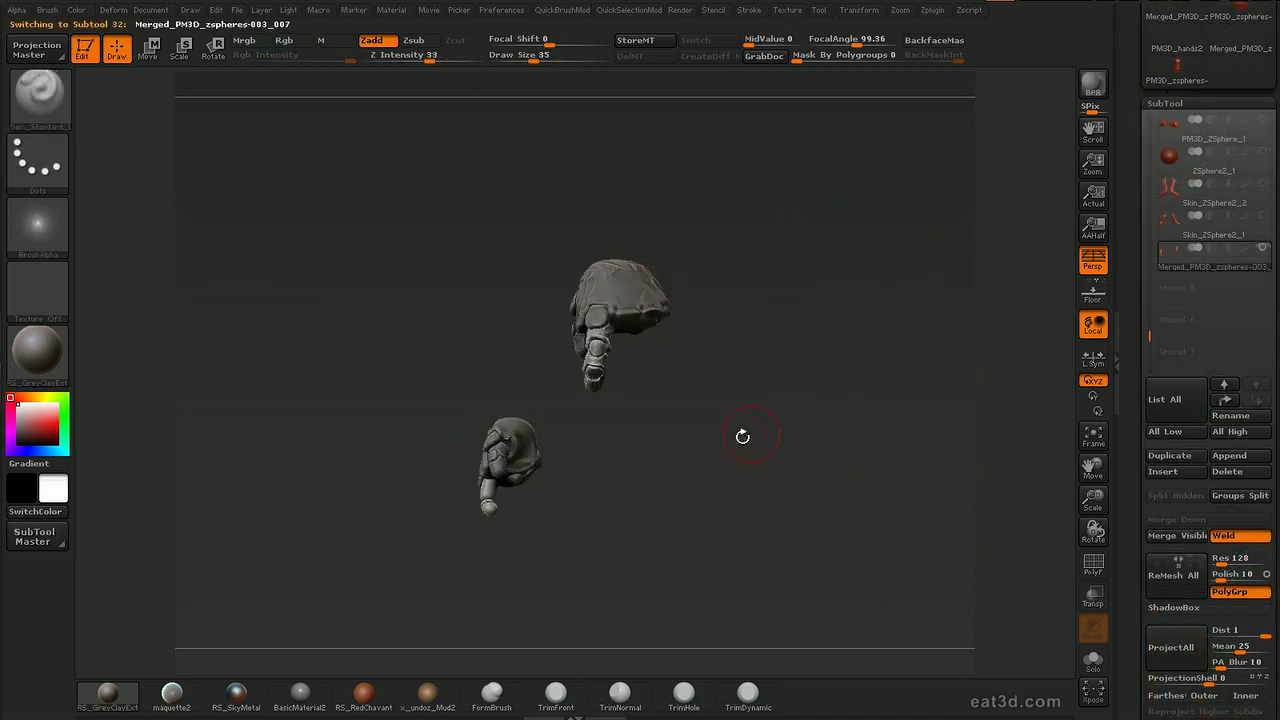
Select the finger copy Merged_PM3D_zspheres-003_007 and reduce it to a single finger for one hand.
key(w)
drag(662, 353, 631, 352)
drag(738, 374, 871, 348)
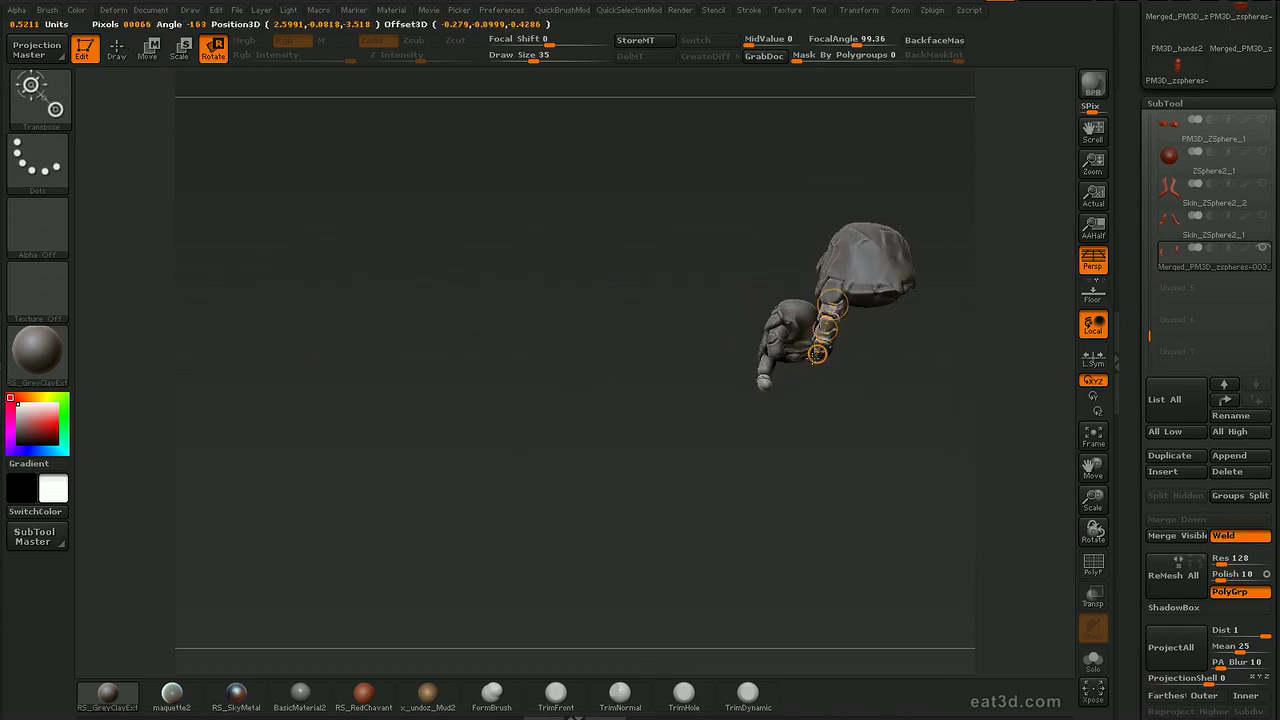
key(a)
drag(885, 400, 724, 482)
scroll(1160, 500, down, 10)
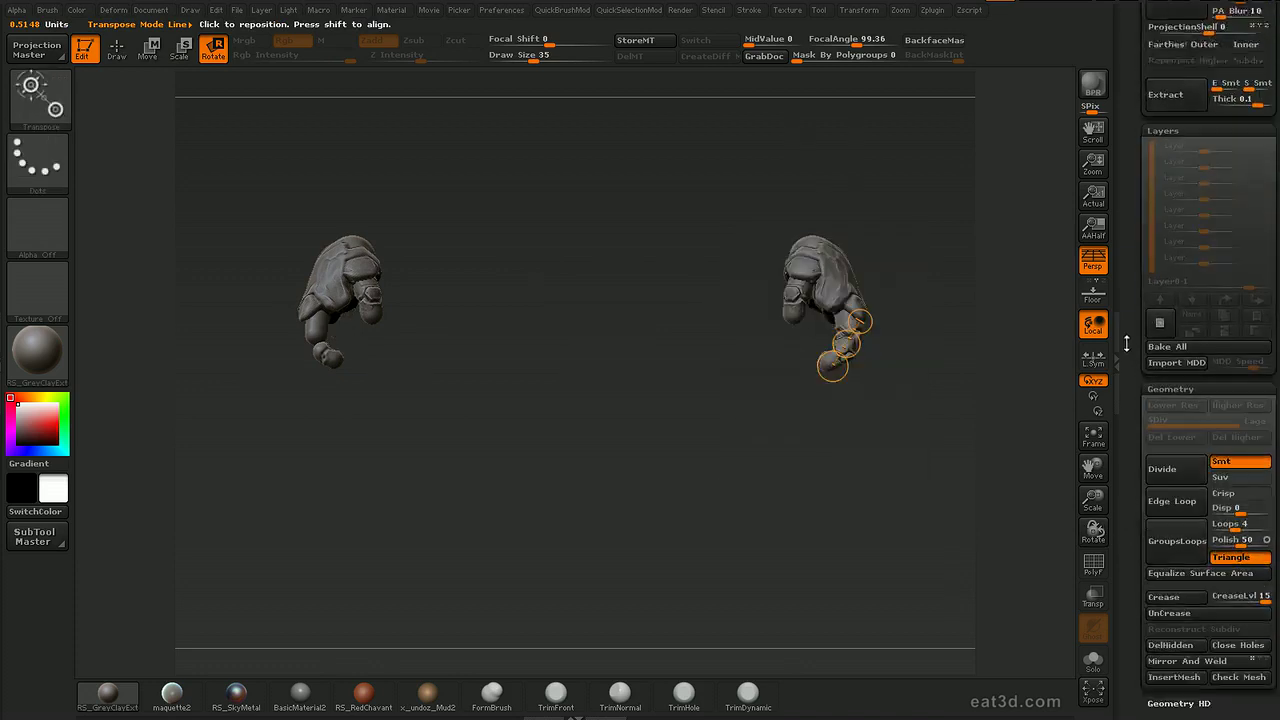
click(1178, 463)
drag(1124, 380, 1149, 566)
drag(990, 475, 917, 395)
drag(917, 395, 885, 412)
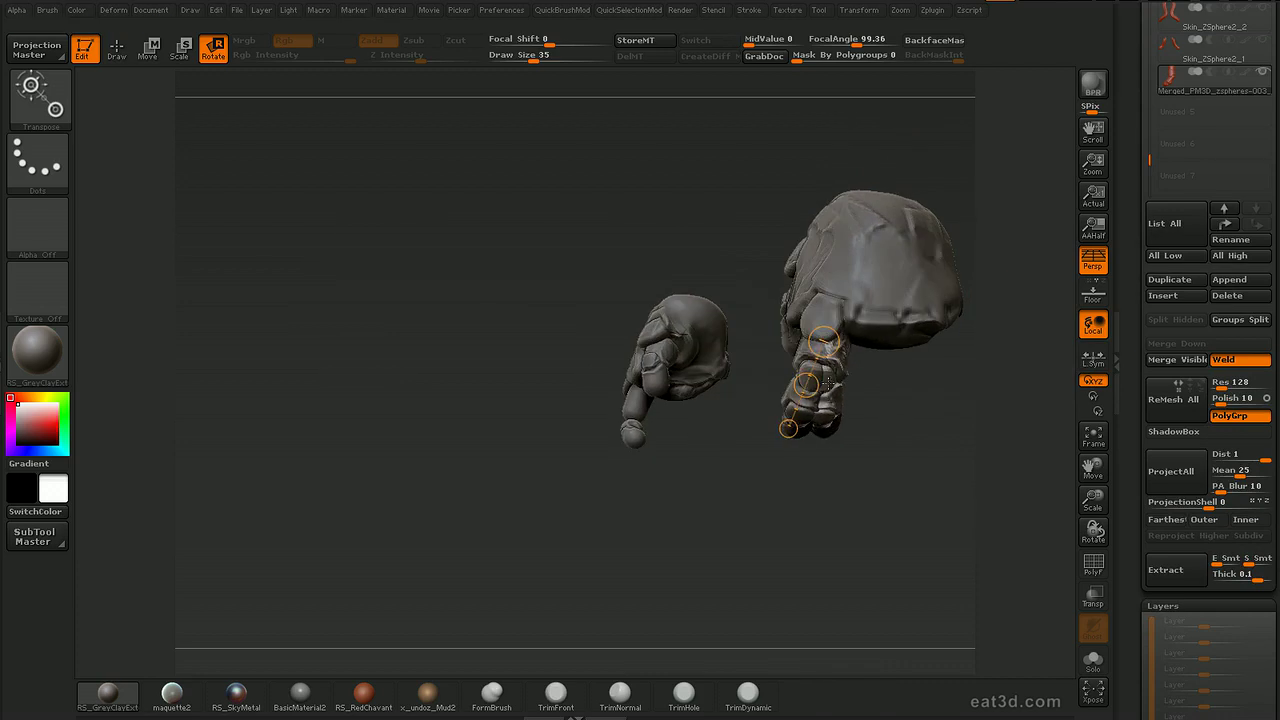
Move and rotate the finger copy with transpose so that it sits beside the index finger as the middle finger.
key(e)
key(r)
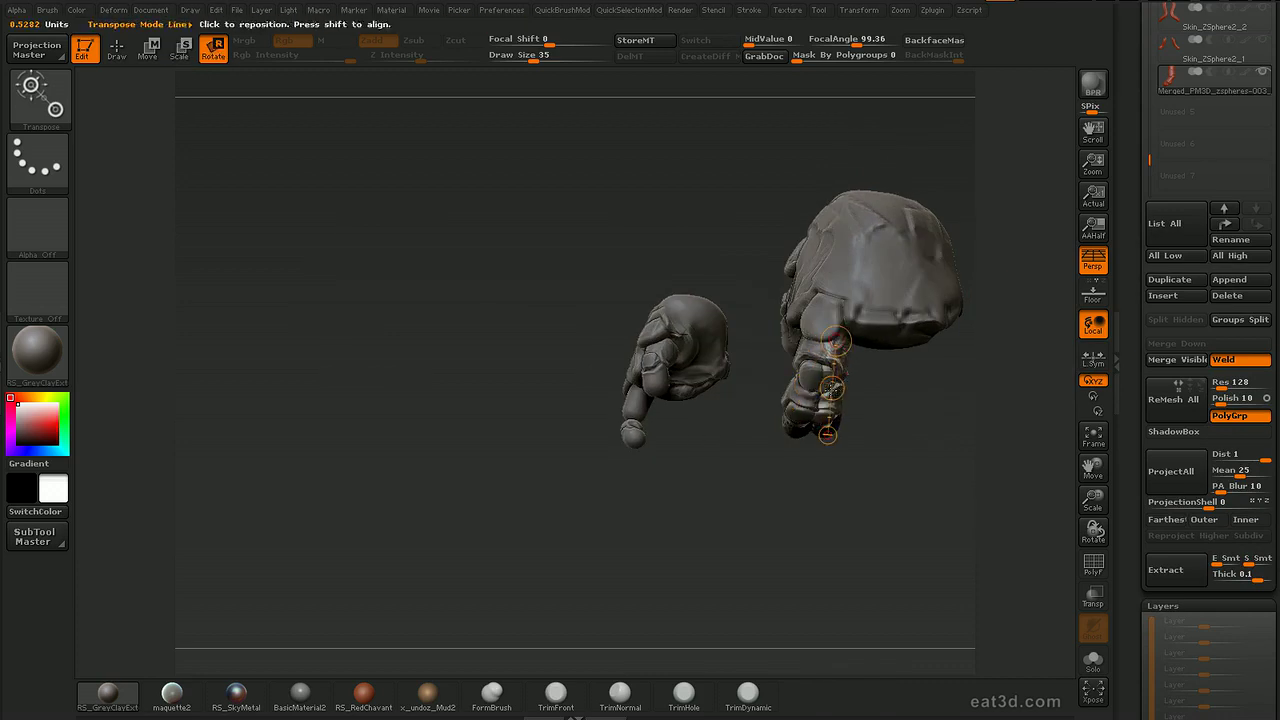
key(w)
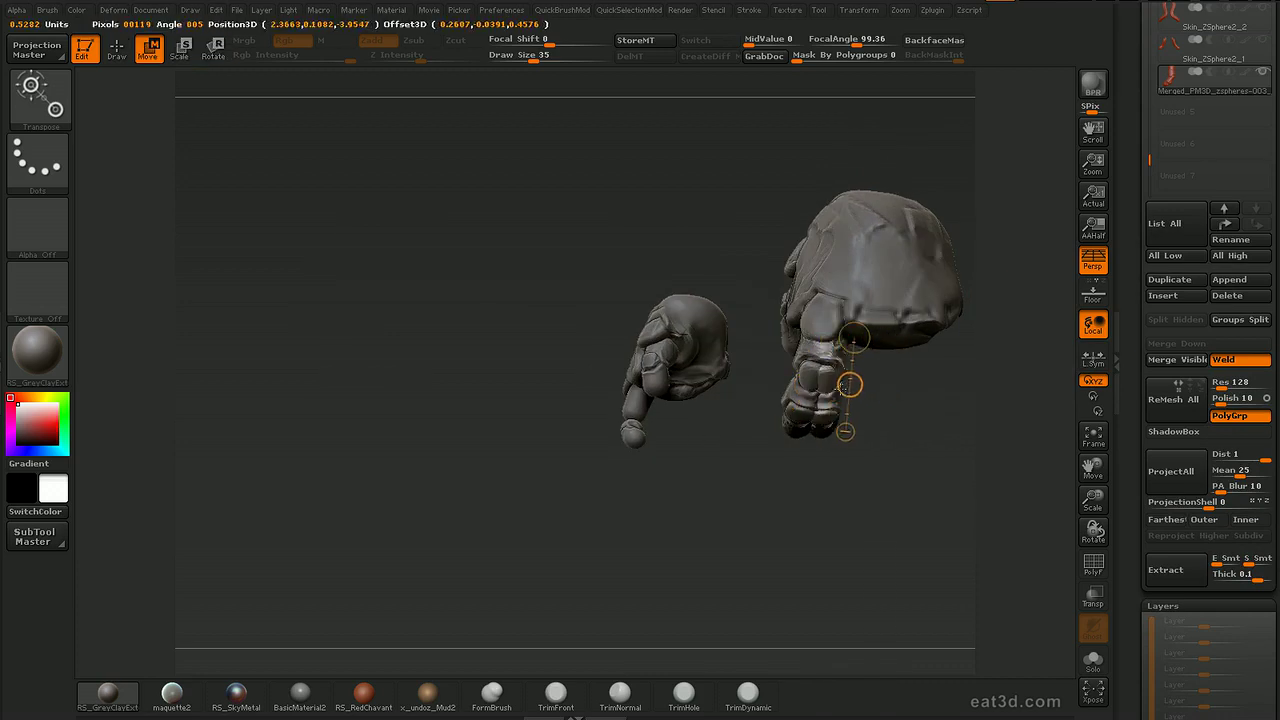
drag(943, 430, 922, 292)
key(e)
drag(1000, 312, 992, 392)
key(r)
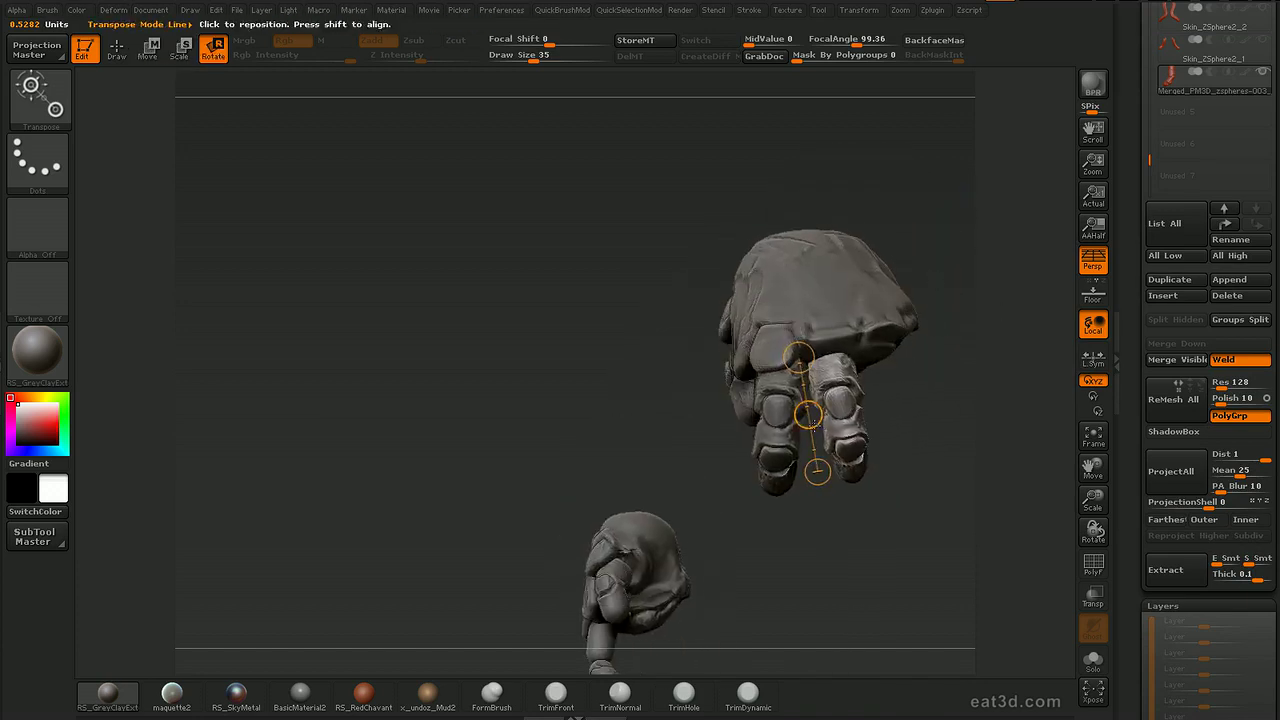
key(e)
drag(838, 410, 797, 426)
key(w)
Duplicate the middle finger and move and rotate the copy into place as the ring finger.
click(1190, 293)
key(r)
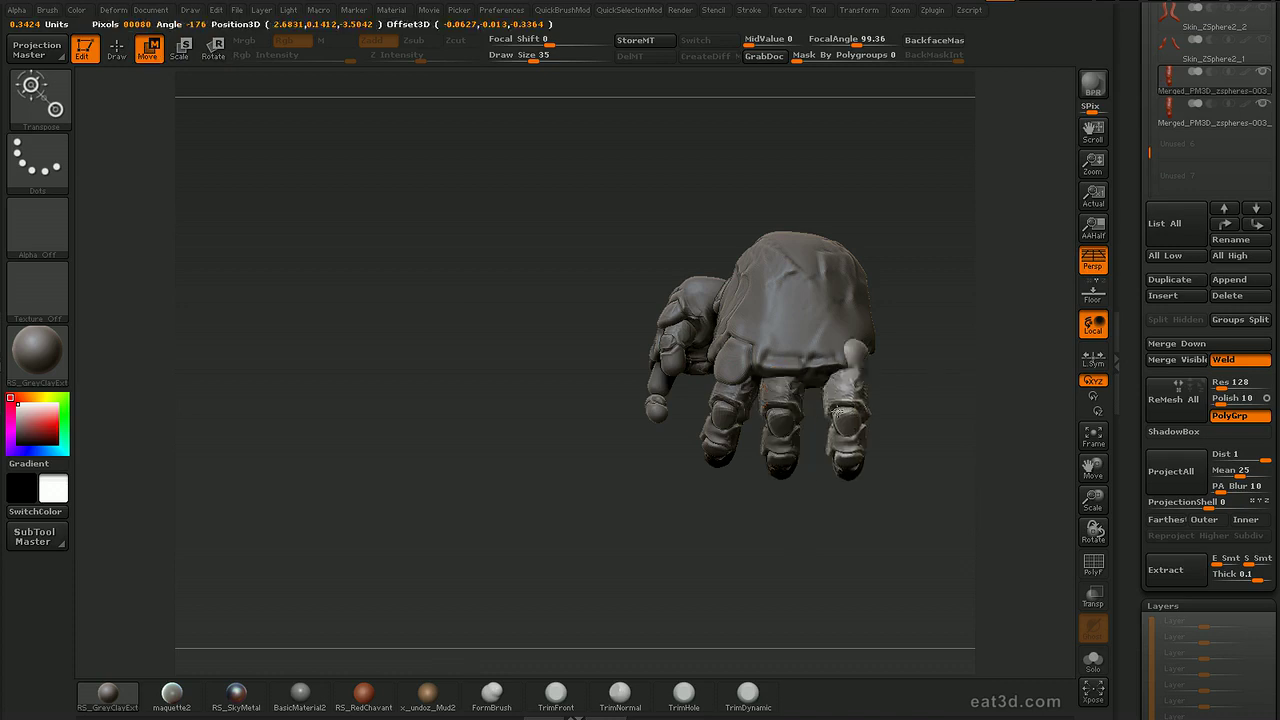
drag(778, 462, 821, 449)
key(e)
key(r)
key(w)
mouse_move(915, 460)
mouse_down()
mouse_move(882, 450)
mouse_move(901, 440)
mouse_up()
mouse_move(821, 492)
mouse_down()
mouse_move(814, 467)
mouse_move(820, 487)
mouse_up()
drag(905, 563, 857, 546)
Position another finger copy at the outer edge of the hand as the little finger, rotating it with transpose.
key(w)
drag(797, 437, 790, 433)
drag(818, 541, 872, 535)
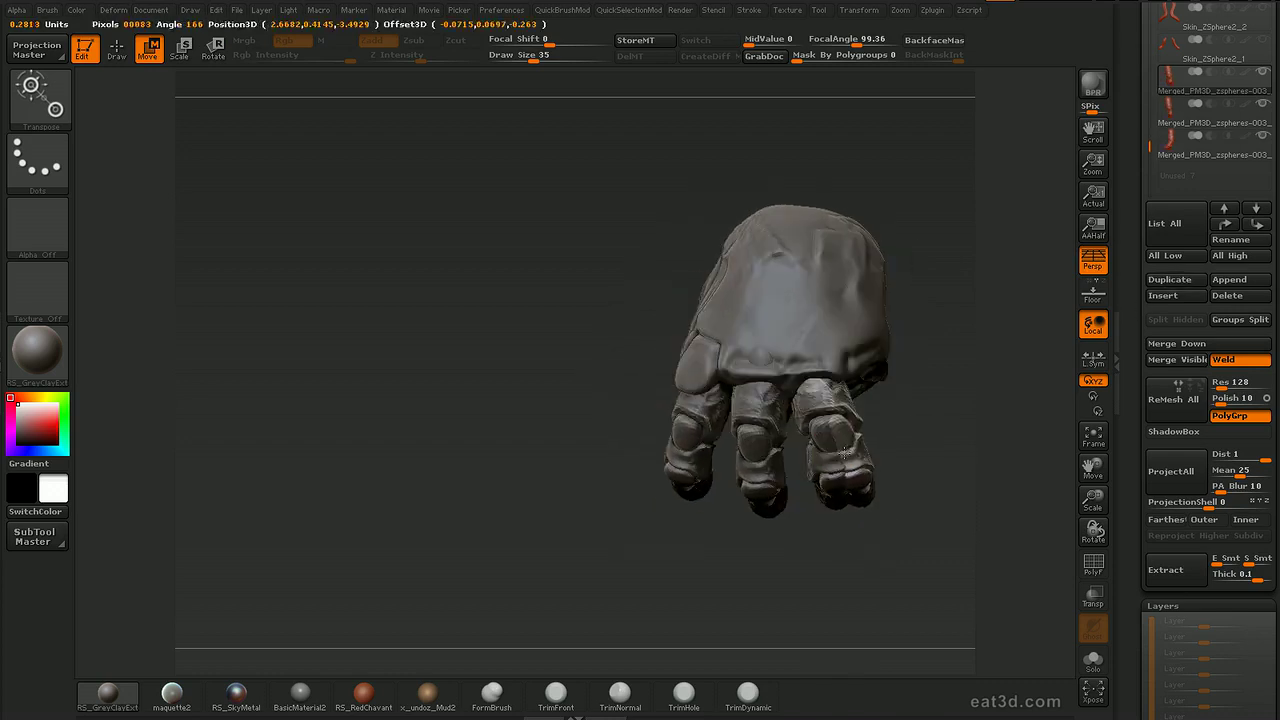
key(r)
drag(820, 422, 880, 394)
key(w)
drag(950, 374, 918, 55)
key(r)
drag(816, 351, 825, 338)
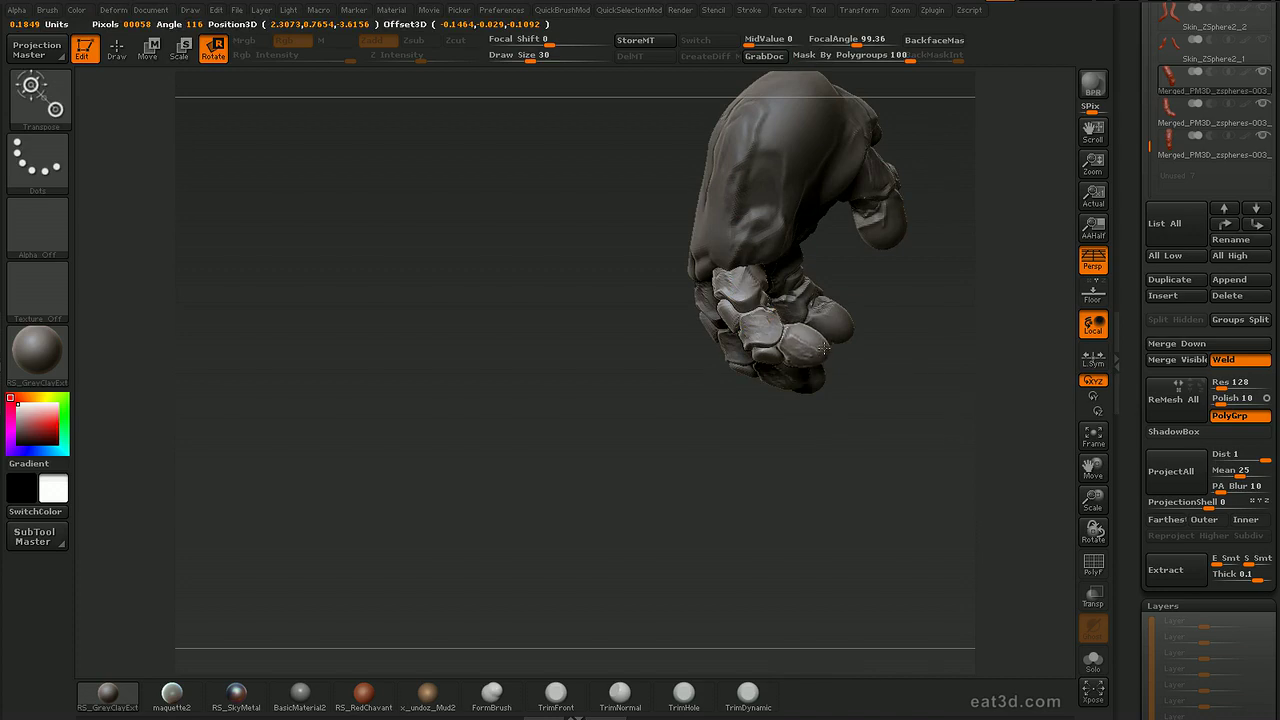
Mask the little finger's base segment with Mask By Polygroups at 100.
alt+drag(903, 372, 912, 404)
drag(734, 296, 767, 341)
drag(892, 381, 868, 364)
click(732, 268)
drag(909, 289, 879, 276)
key(q)
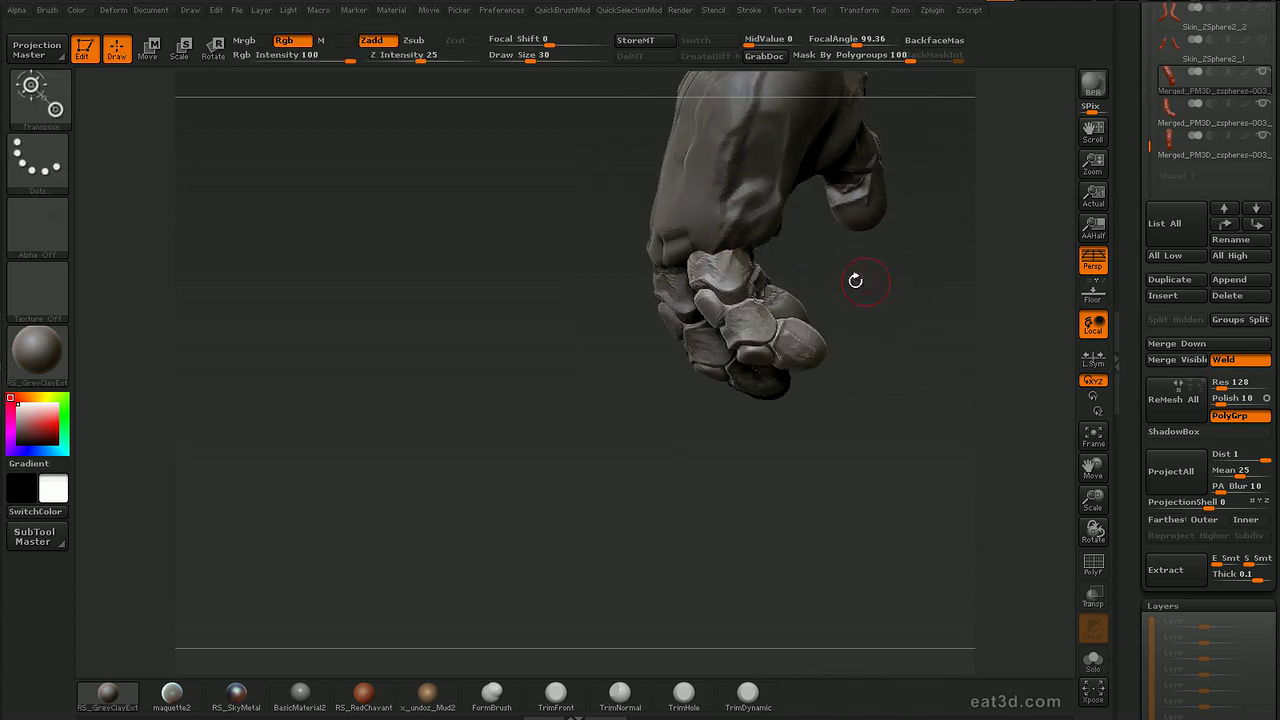
key(w)
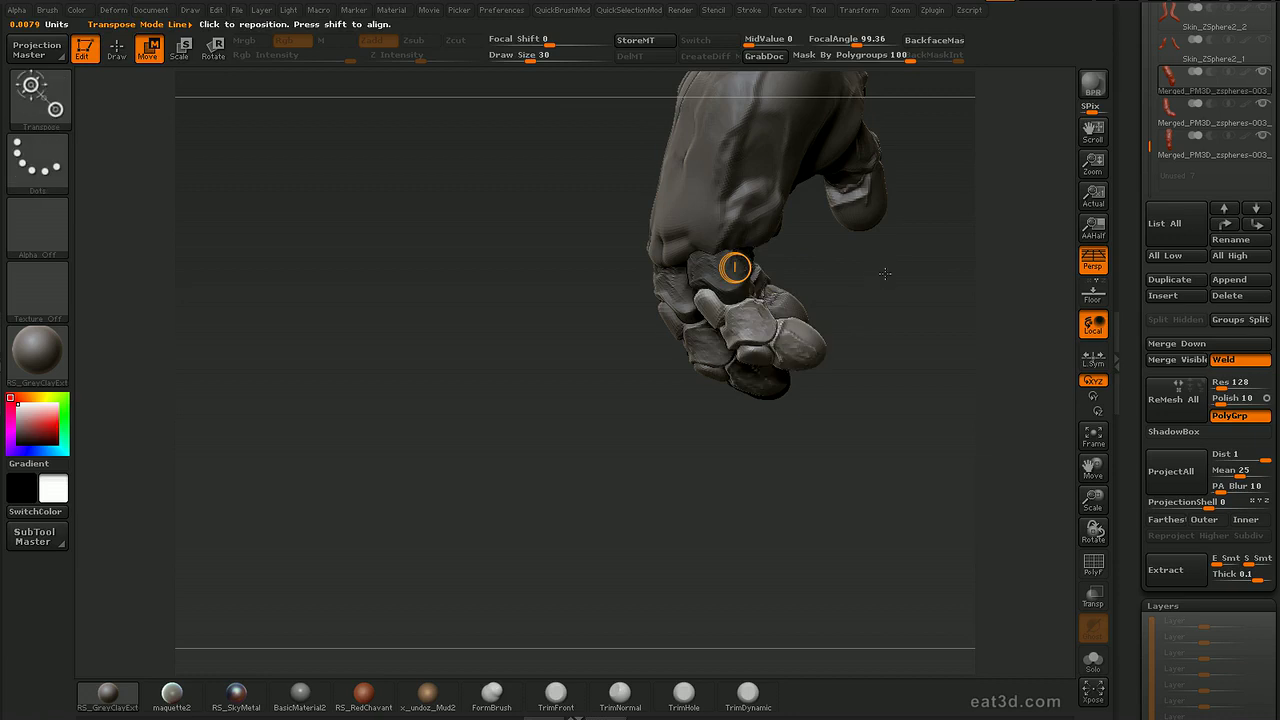
Rotate and move the little finger's unmasked outer segments to curl them towards the palm.
key(r)
mouse_move(737, 299)
mouse_down()
mouse_move(782, 343)
mouse_move(787, 332)
mouse_up()
key(w)
drag(755, 323, 758, 321)
drag(916, 329, 836, 468)
drag(754, 321, 748, 312)
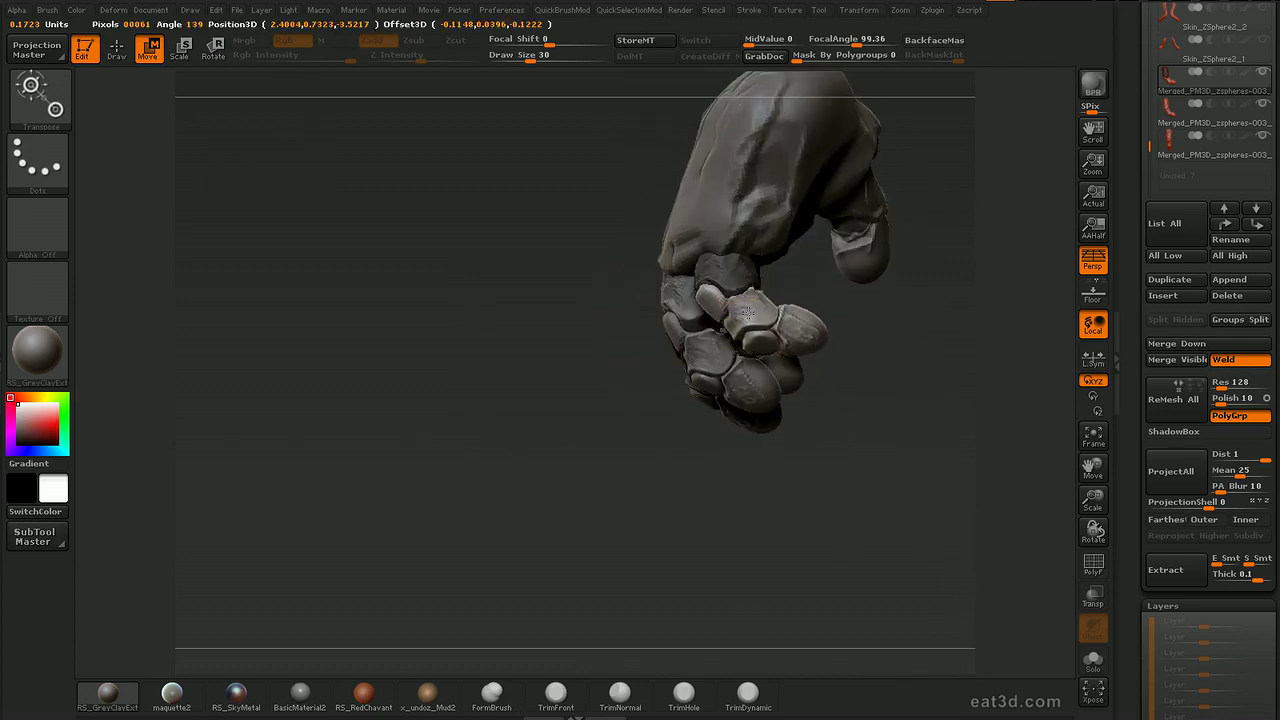
drag(846, 434, 847, 454)
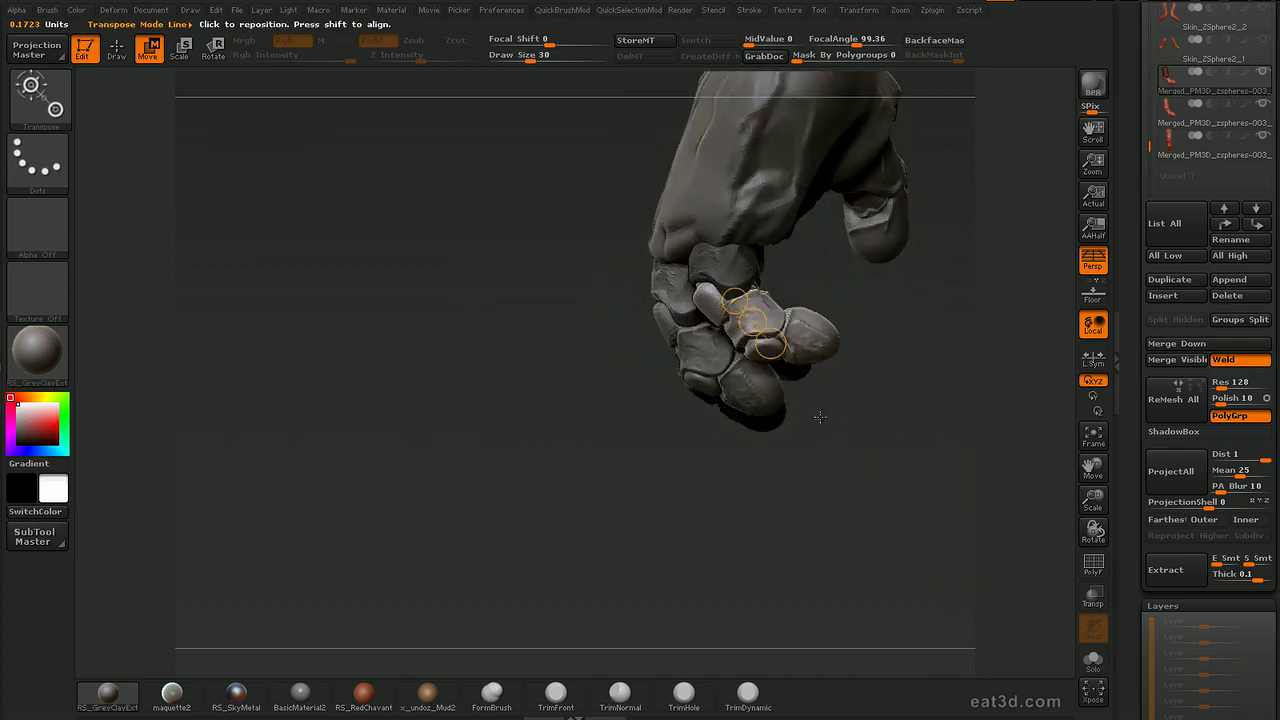
Refine the curled finger's rotation and position with transpose and adjust the neighbouring finger's placement.
key(r)
key(w)
key(r)
drag(731, 281, 727, 258)
key(w)
drag(800, 437, 690, 294)
alt+click(682, 302)
key(r)
key(w)
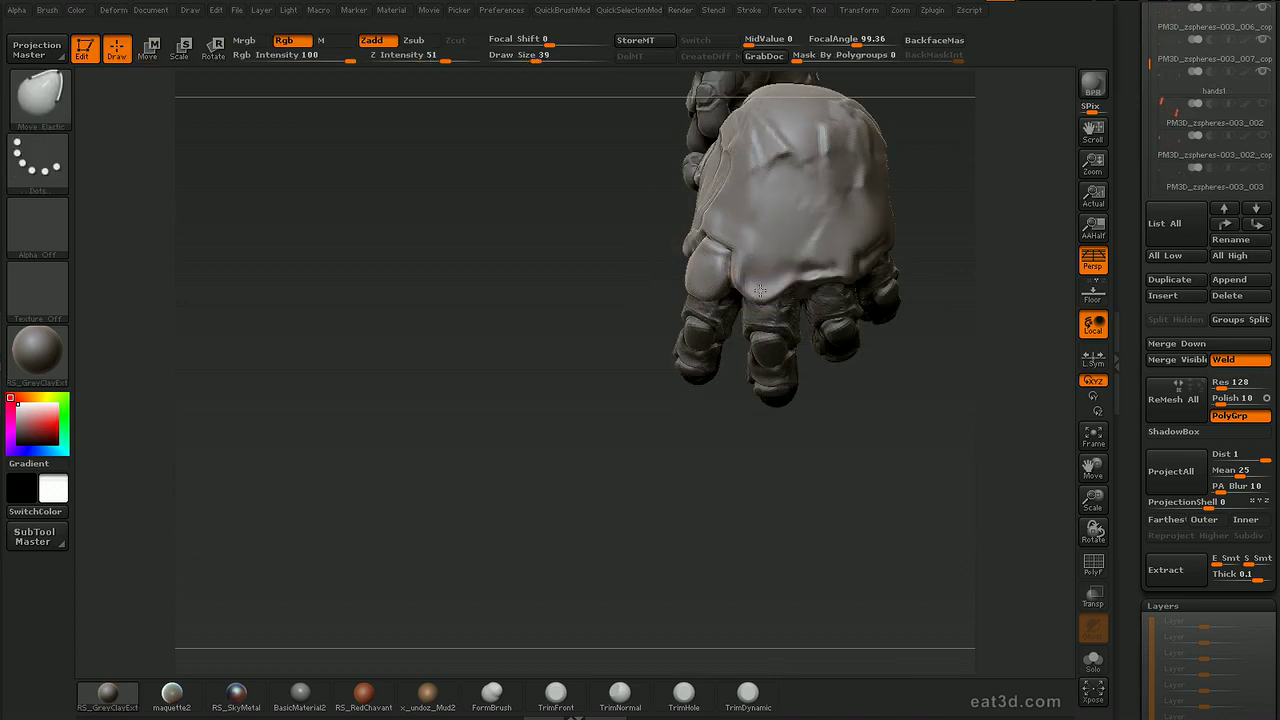
Pull the hand-back plate's edge over the finger bases with Move Elastic at draw sizes 39 and 29 and smooth it.
drag(942, 262, 933, 251)
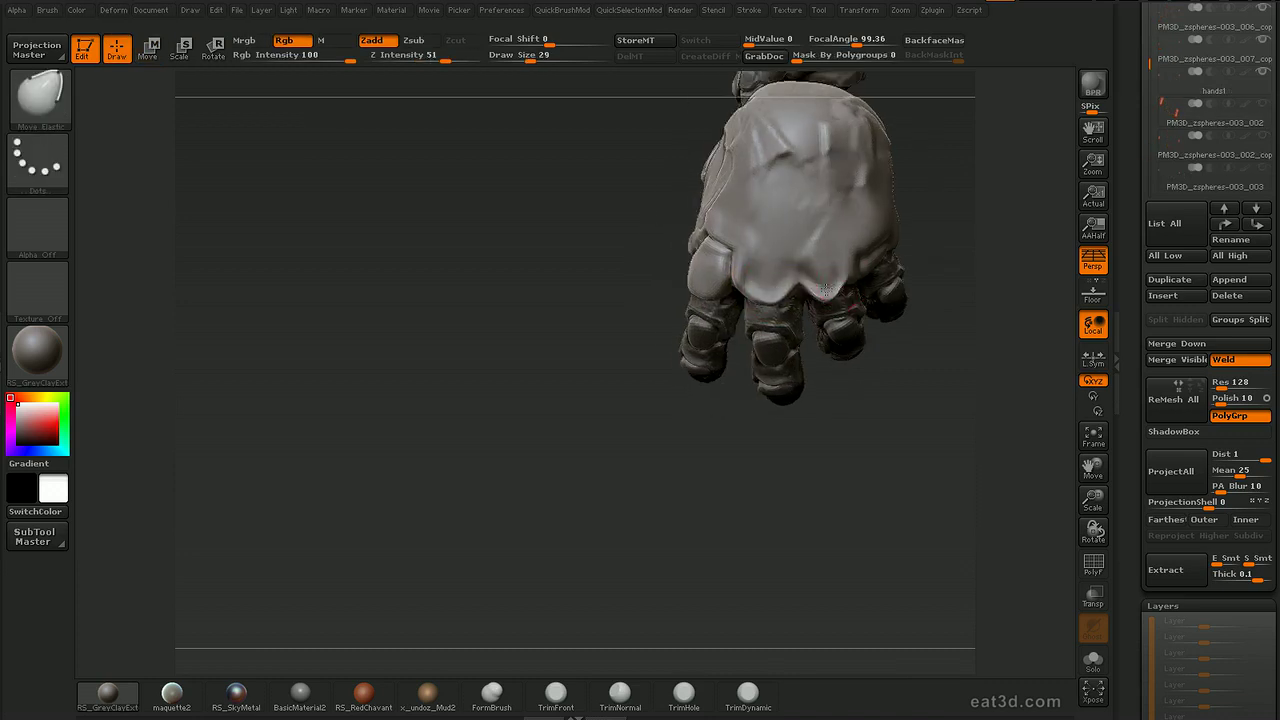
drag(826, 290, 843, 283)
key(s)
mouse_move(954, 234)
mouse_down()
mouse_move(986, 220)
mouse_move(965, 225)
mouse_up()
click(893, 261)
shift+drag(898, 262, 895, 256)
mouse_move(932, 222)
mouse_down()
mouse_move(963, 210)
mouse_move(957, 250)
mouse_up()
shift+drag(840, 277, 811, 283)
Carve knuckle outlines into the hand-back plate above the fingers with Dam_Standard at draw size 14.
mouse_move(785, 560)
mouse_down()
mouse_move(749, 566)
mouse_move(690, 540)
mouse_up()
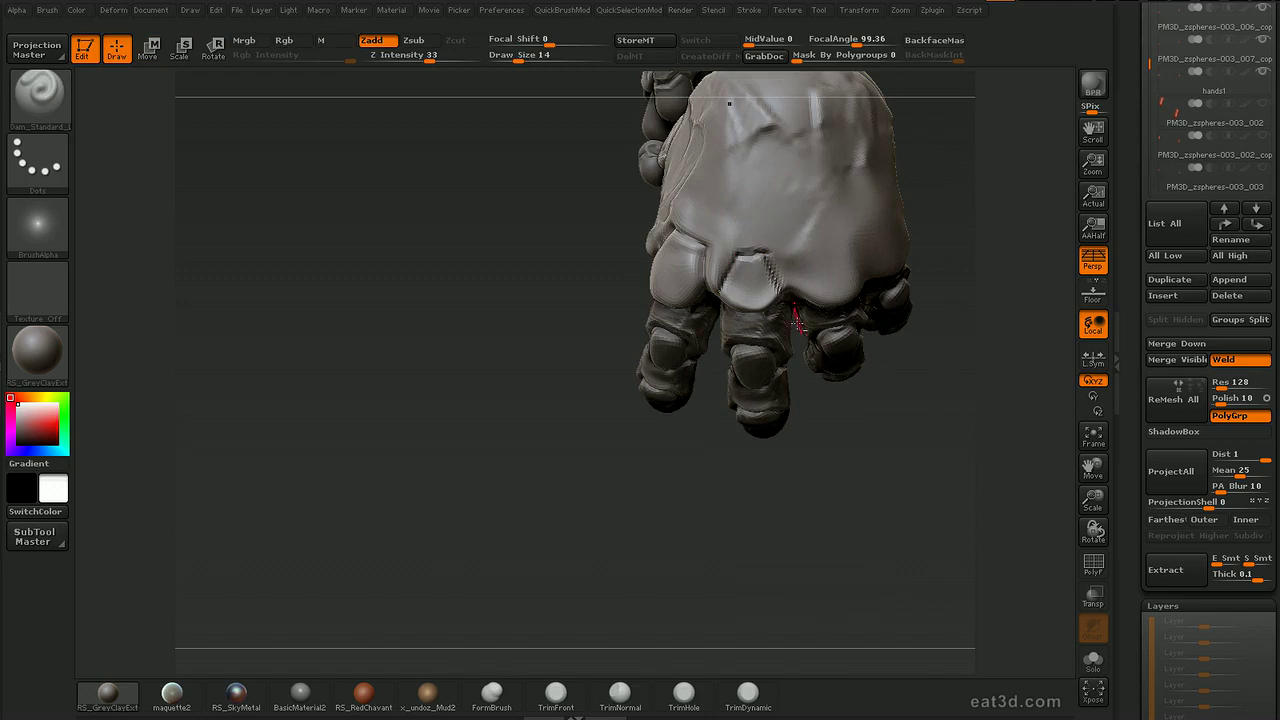
drag(866, 236, 803, 252)
mouse_move(974, 272)
mouse_down()
mouse_move(880, 208)
mouse_move(933, 229)
mouse_up()
mouse_move(964, 241)
mouse_down()
mouse_move(892, 236)
mouse_move(1005, 237)
mouse_move(971, 237)
mouse_move(845, 307)
mouse_up()
Reshape the knuckle pieces and the plate's lower edge with the Move brush at draw sizes around 31 to 34.
key(b)
key(m)
key(v)
key(s)
click(940, 252)
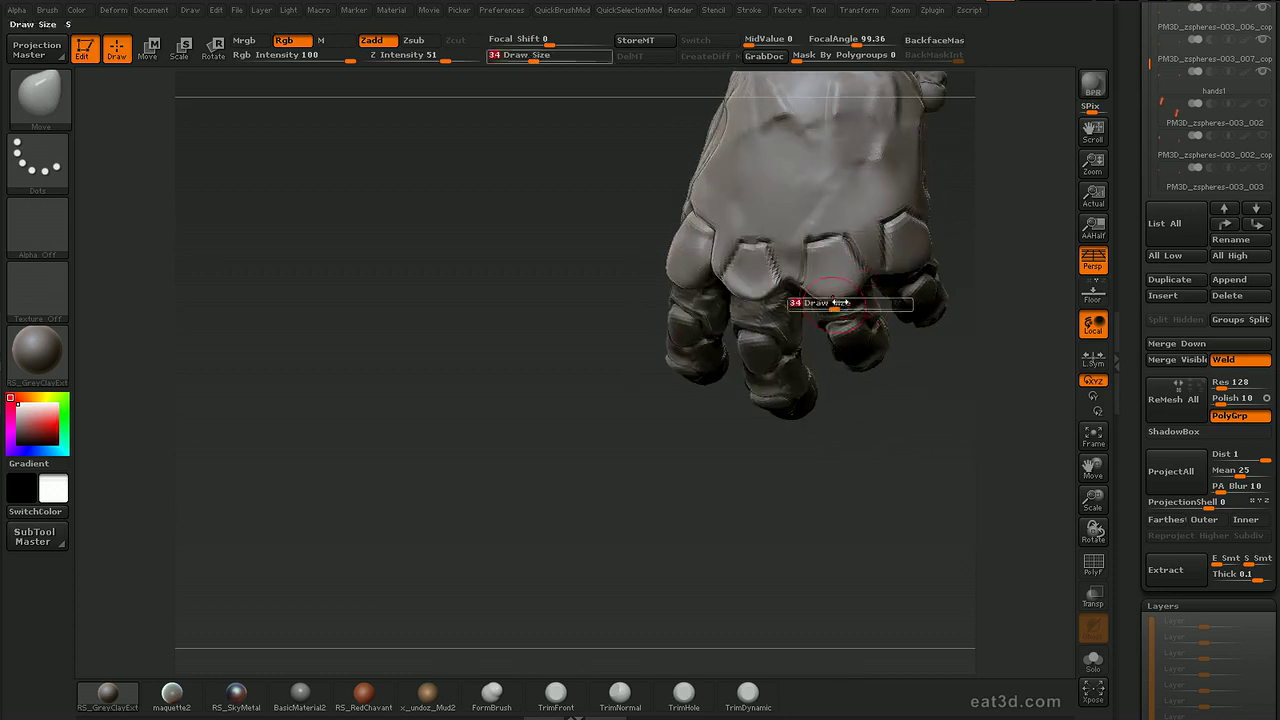
alt+drag(934, 350, 926, 392)
drag(866, 352, 877, 293)
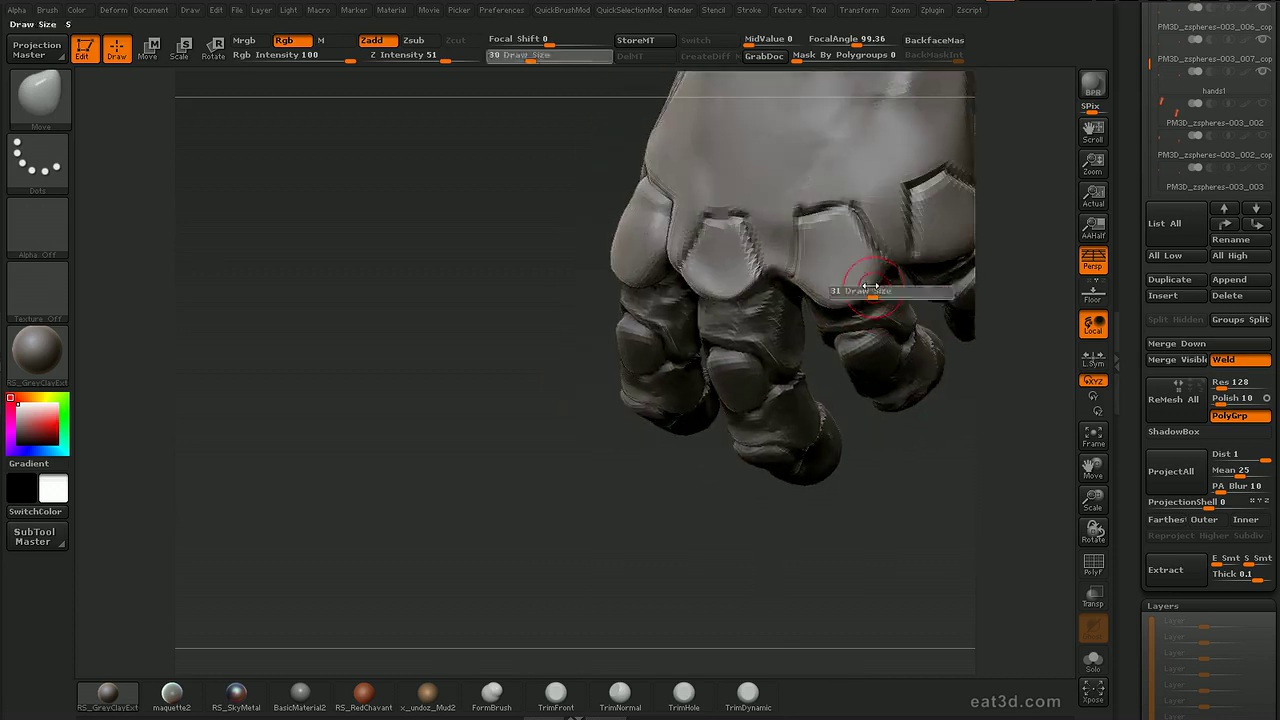
mouse_move(916, 427)
mouse_down()
mouse_move(790, 303)
mouse_move(808, 284)
mouse_move(814, 298)
mouse_up()
Smooth and refine the PM3D_zspheres-003 palm beside the thumb with Dam_Standard at draw size 31 and Move Elastic at 24.
key(b)
key(m)
key(e)
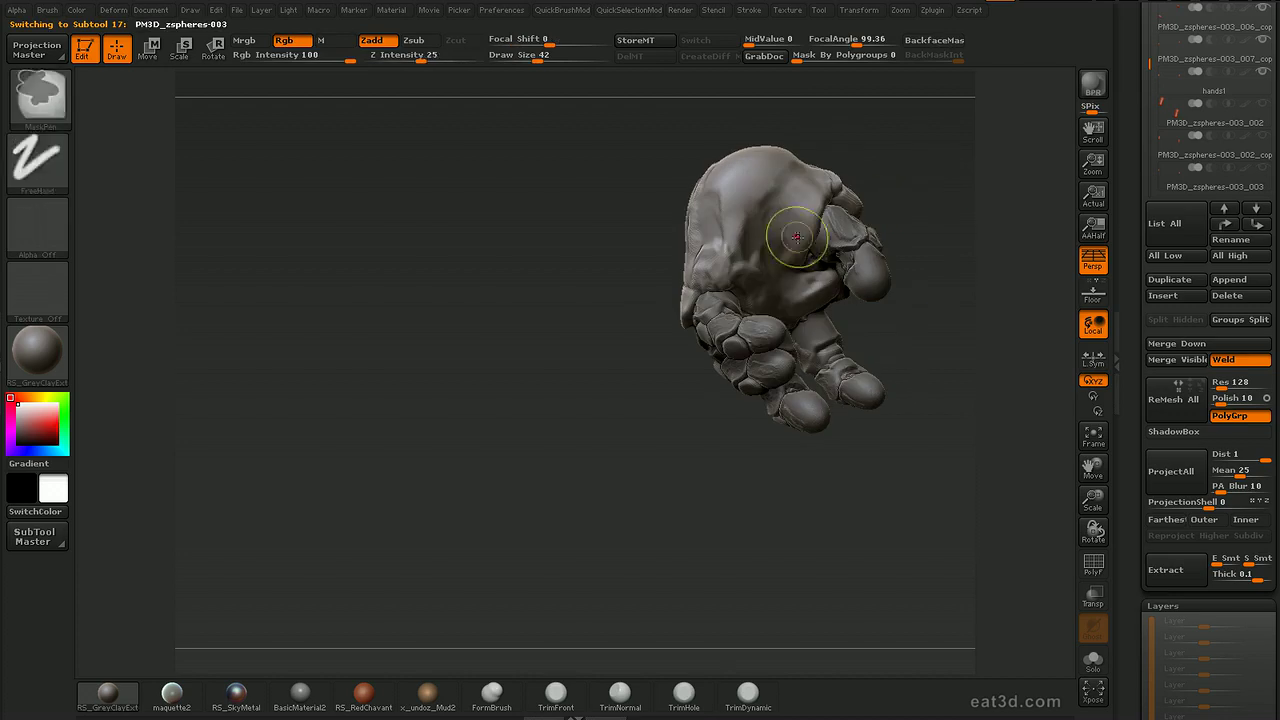
drag(862, 177, 862, 170)
shift+drag(808, 214, 794, 250)
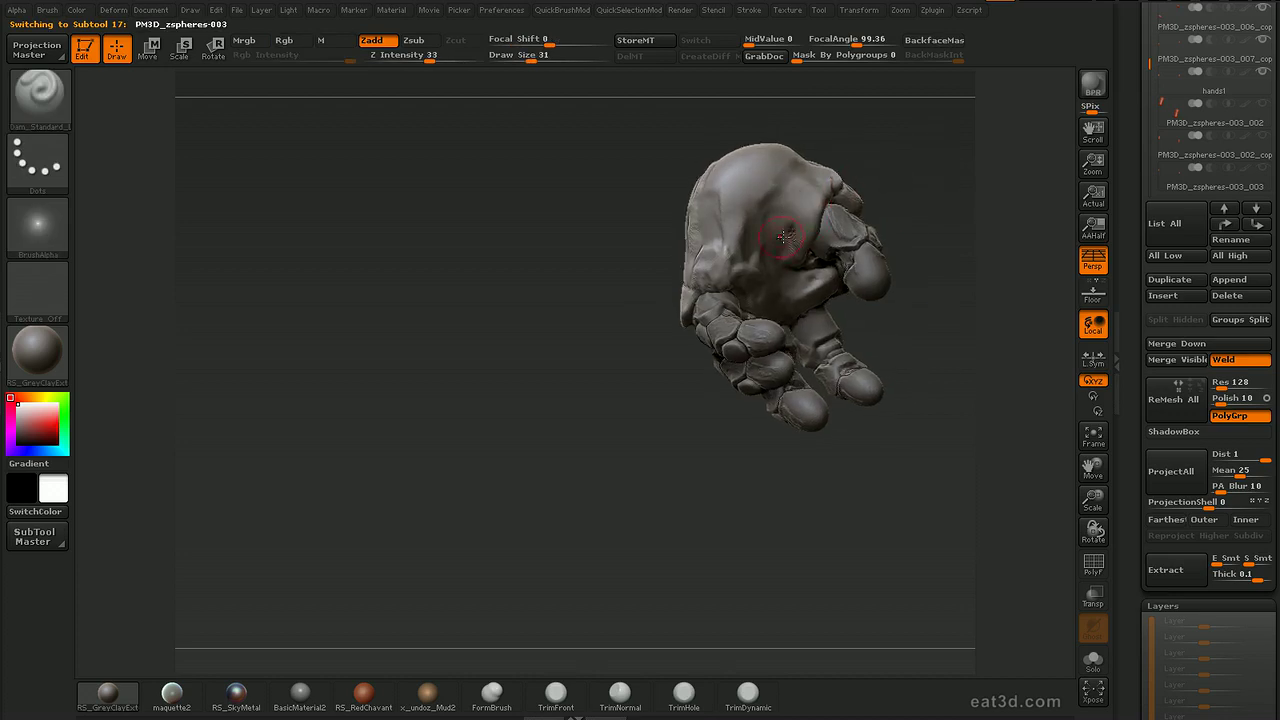
key(1)
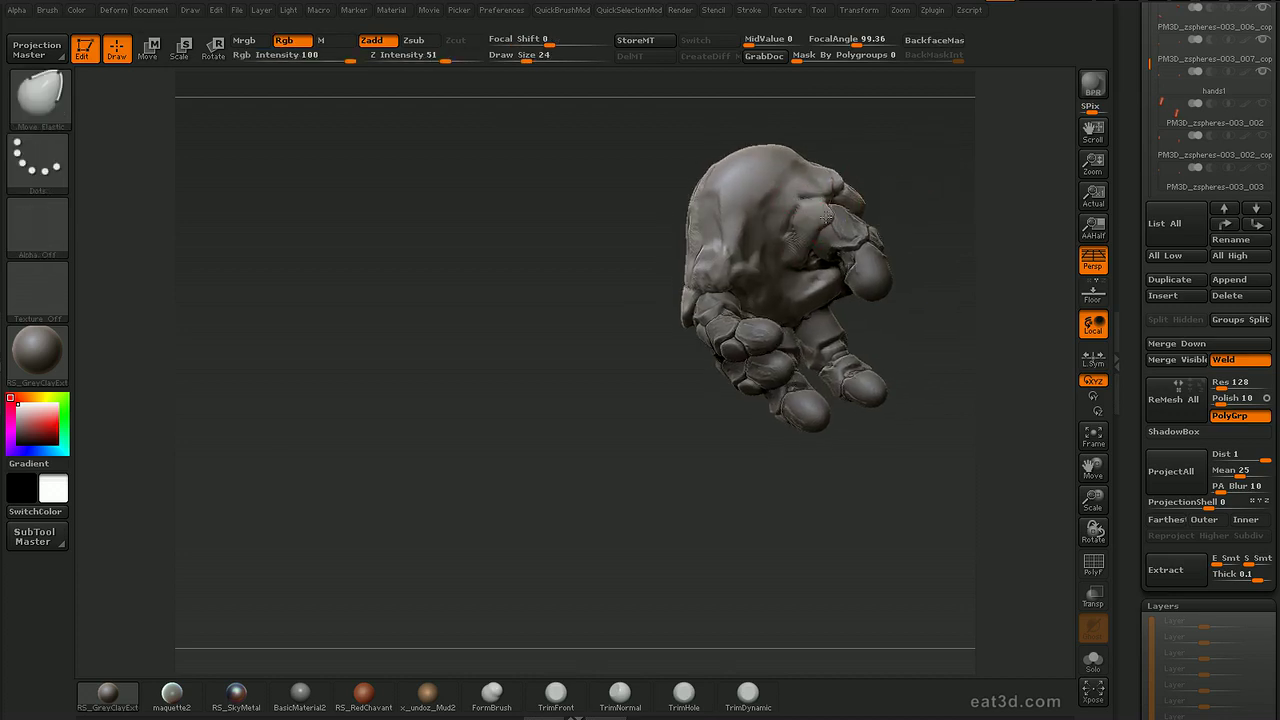
mouse_move(941, 218)
alt+mouse_down()
mouse_move(941, 195)
mouse_move(925, 193)
alt+mouse_up()
key(2)
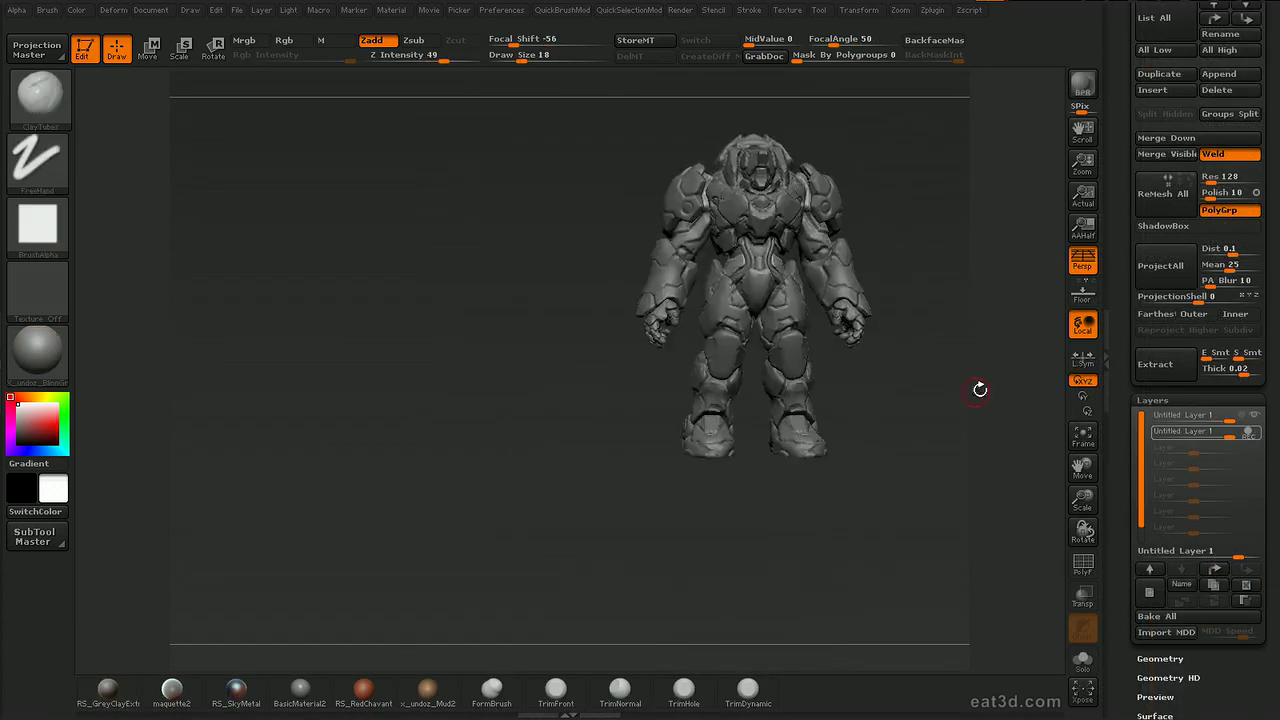
Select forearm subtool PM3D_zspheres-014_002, round its blunt end beside the hand with Move Elastic at draw size 47, and flatten it with bPolish at 53.
mouse_move(977, 380)
mouse_down()
mouse_move(643, 514)
mouse_move(580, 508)
mouse_move(850, 505)
mouse_up()
alt+drag(994, 246, 941, 249)
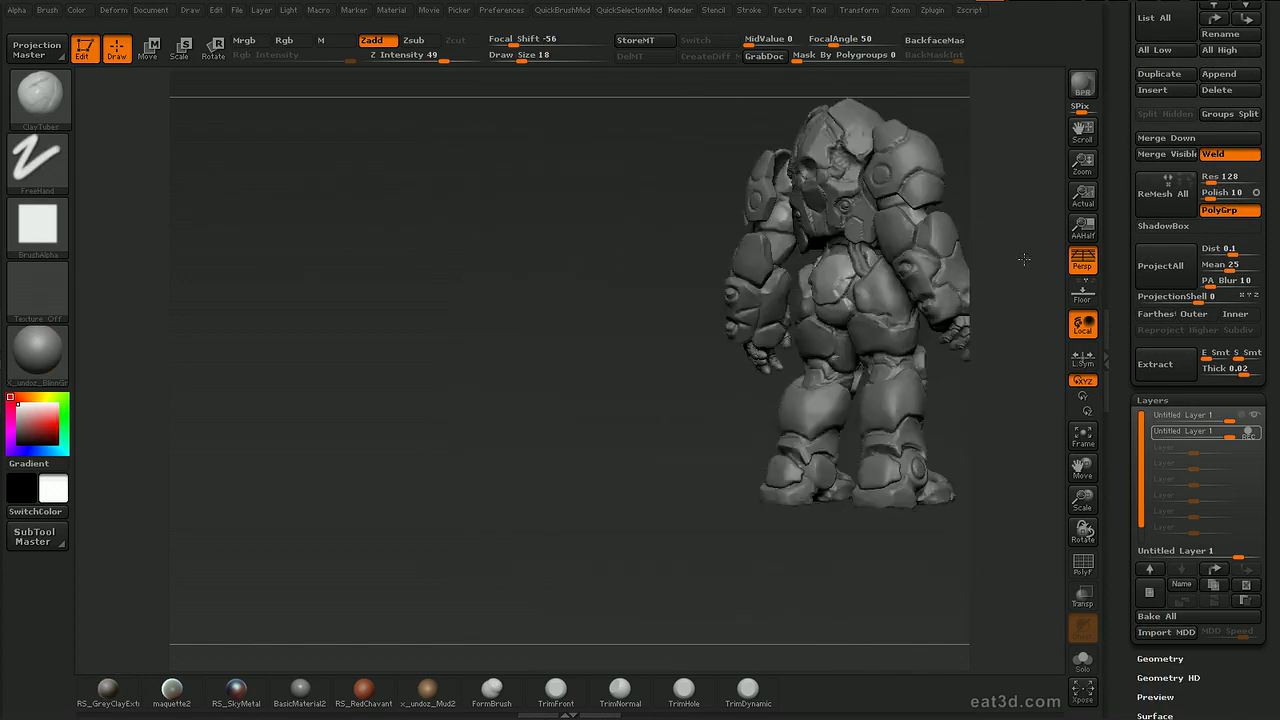
drag(1026, 310, 1018, 372)
alt+click(694, 98)
alt+drag(565, 126, 642, 240)
drag(755, 130, 709, 86)
drag(657, 280, 607, 249)
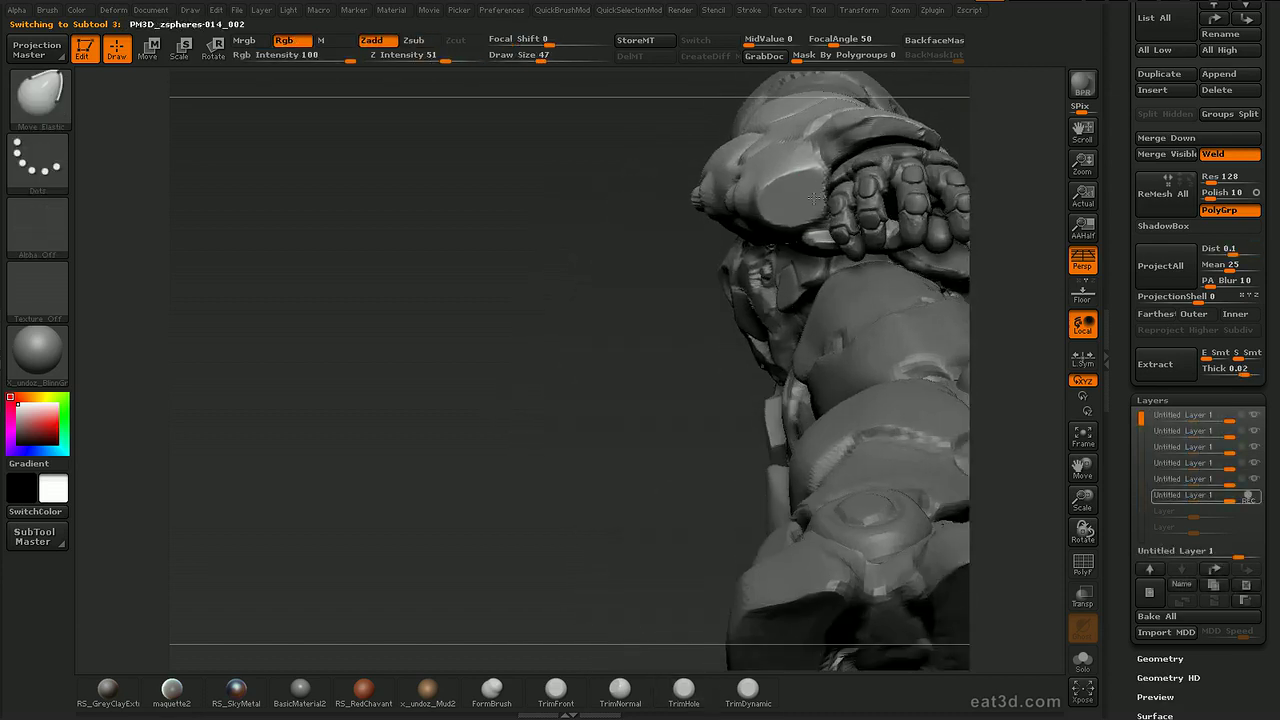
drag(790, 185, 781, 187)
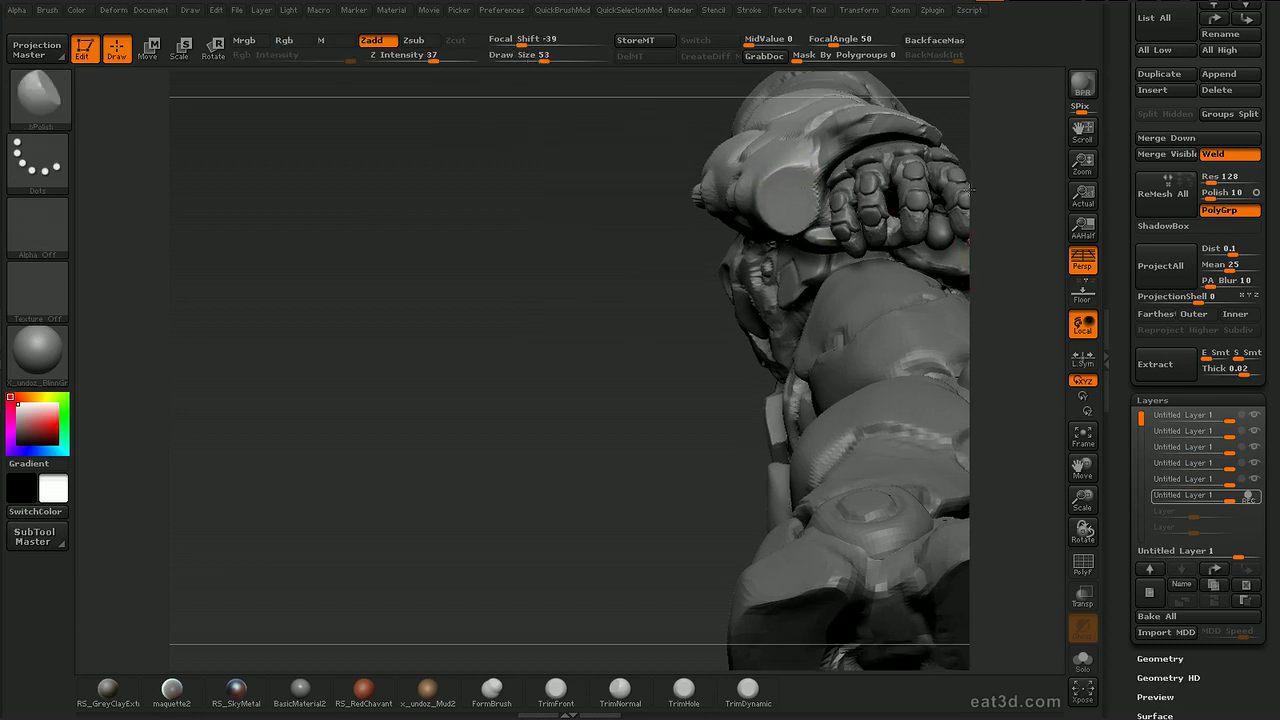
drag(1000, 260, 989, 187)
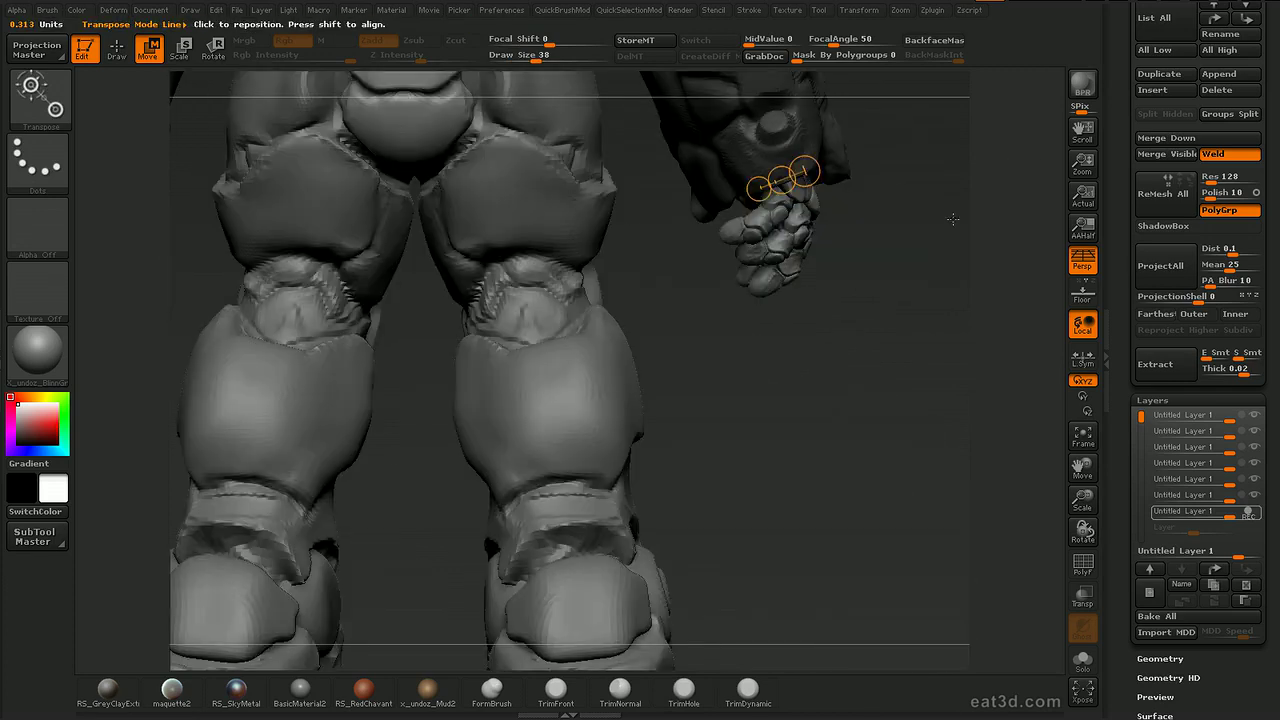
Pull the unmasked round end of the forearm out into a short cylinder beside the hand with transpose.
drag(795, 203, 796, 205)
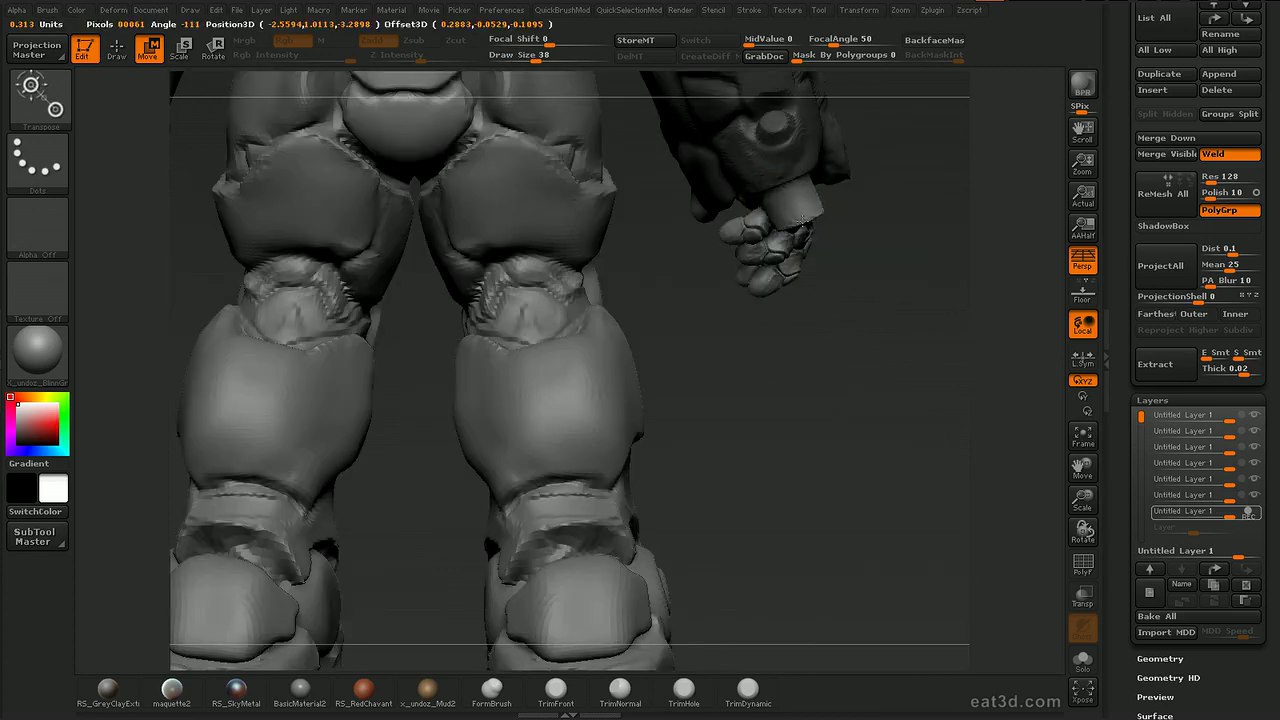
key(r)
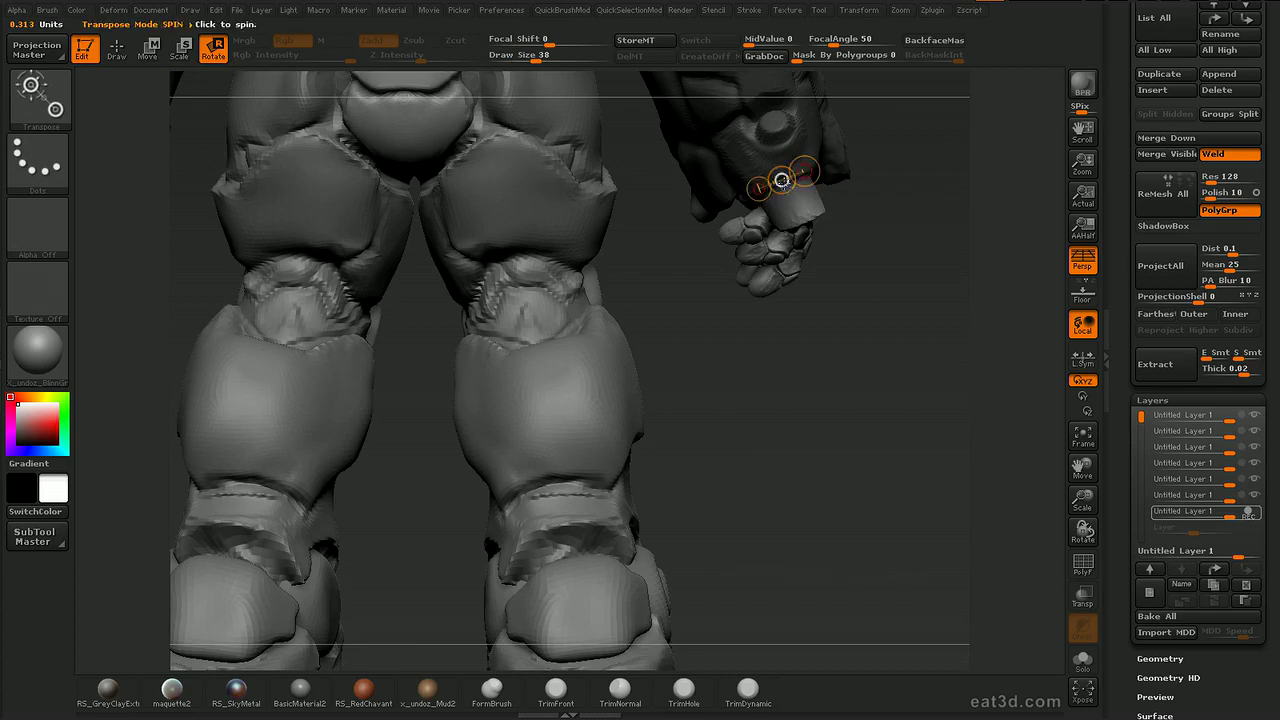
key(e)
mouse_move(740, 540)
mouse_down()
mouse_move(797, 500)
mouse_move(786, 237)
mouse_up()
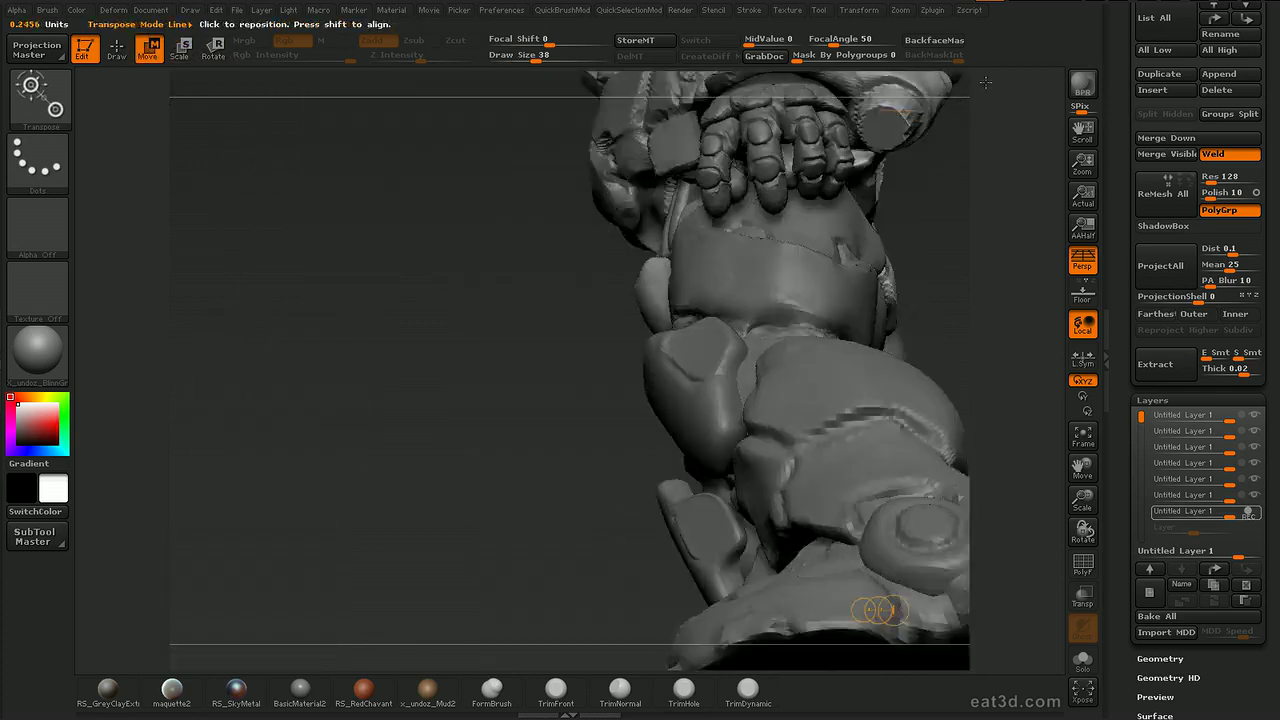
Cut a recess into the end face of the forearm's cylinder with TrimHole, starting at draw size 38 and reducing it.
key(b)
key(t)
key(h)
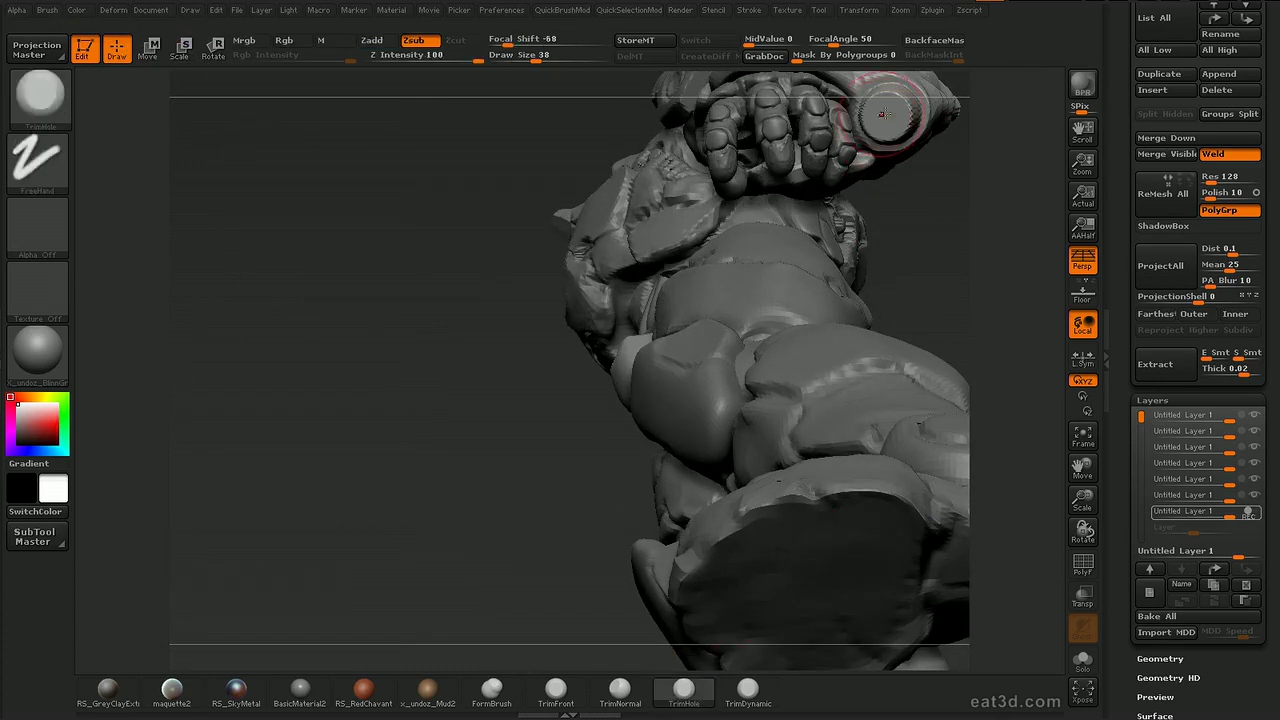
right_drag(883, 119, 880, 100)
key(s)
click(885, 117)
key(bracketleft)
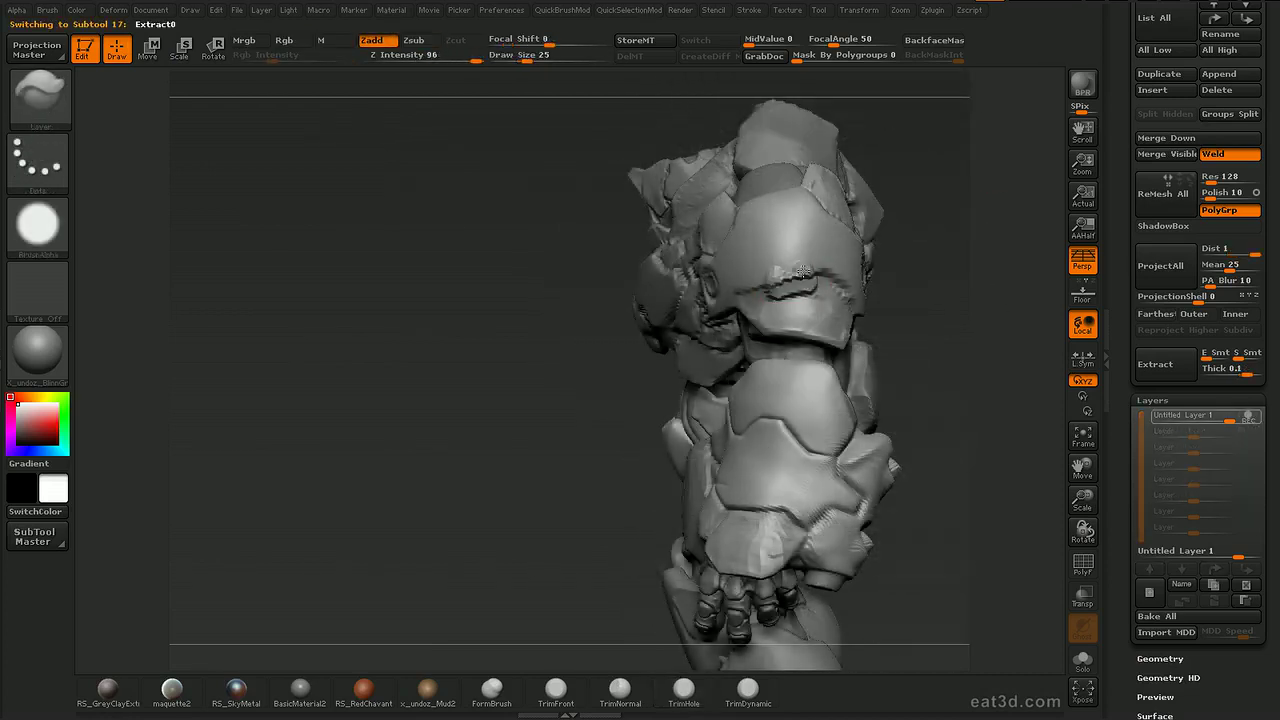
Build up a raised pad on the front of the Extract0 shoulder plate with ClayTubes.
mouse_move(952, 245)
mouse_down()
mouse_move(900, 250)
mouse_move(974, 215)
mouse_move(945, 245)
mouse_up()
key(b)
key(c)
key(t)
mouse_move(778, 283)
mouse_down()
mouse_move(820, 273)
mouse_move(777, 277)
mouse_up()
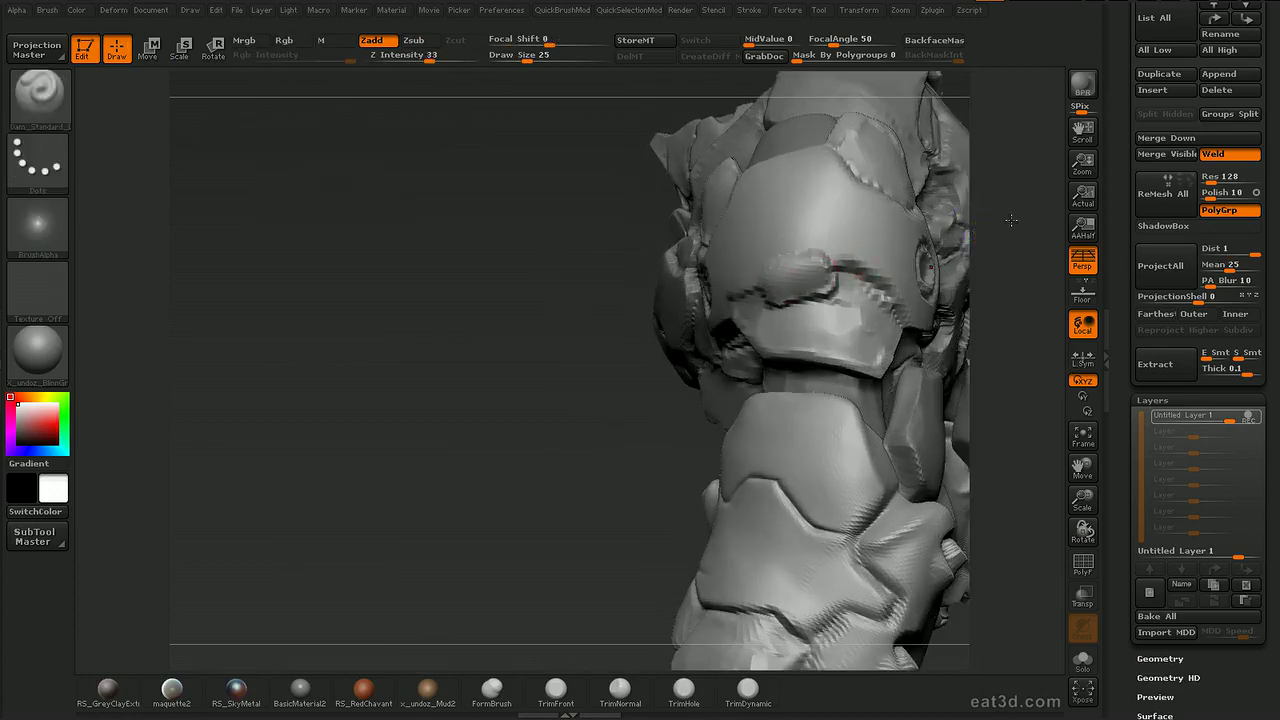
Sharpen the grooves around the raised pad on the front of the shoulder plate with Dam_Standard at draw size 25.
drag(991, 229, 1032, 232)
key(b)
key(d)
key(s)
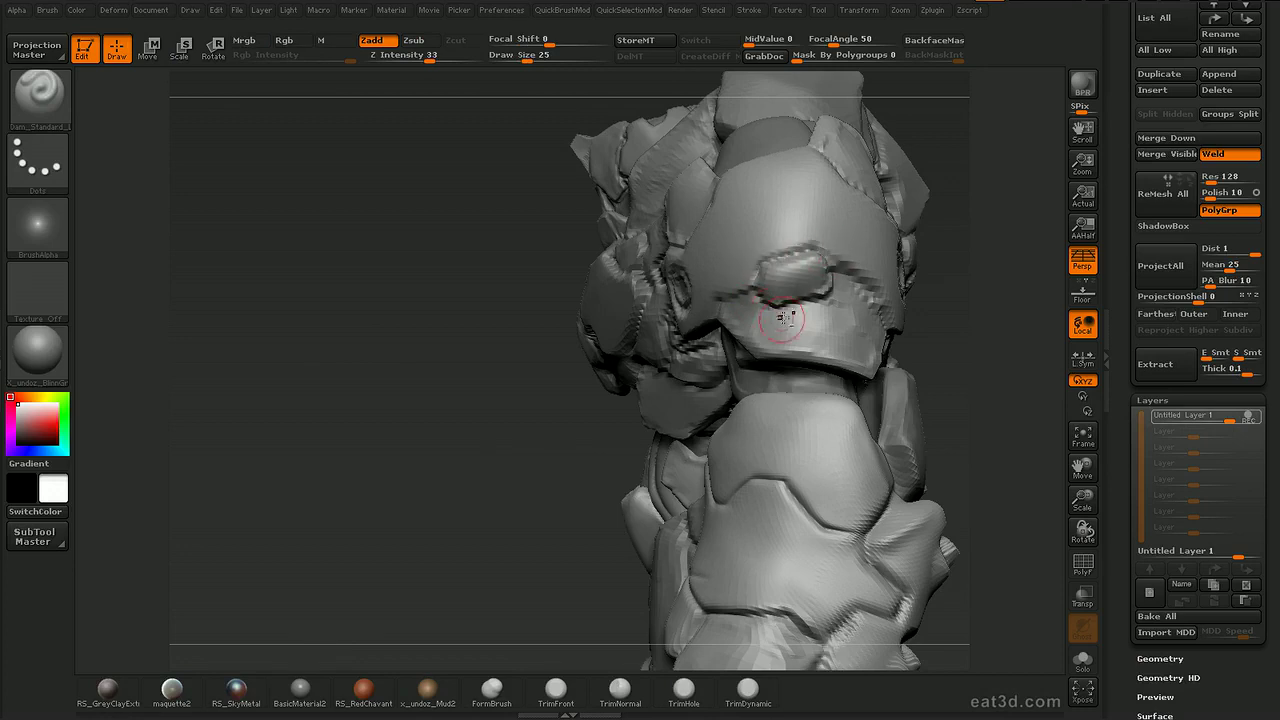
drag(1012, 227, 962, 224)
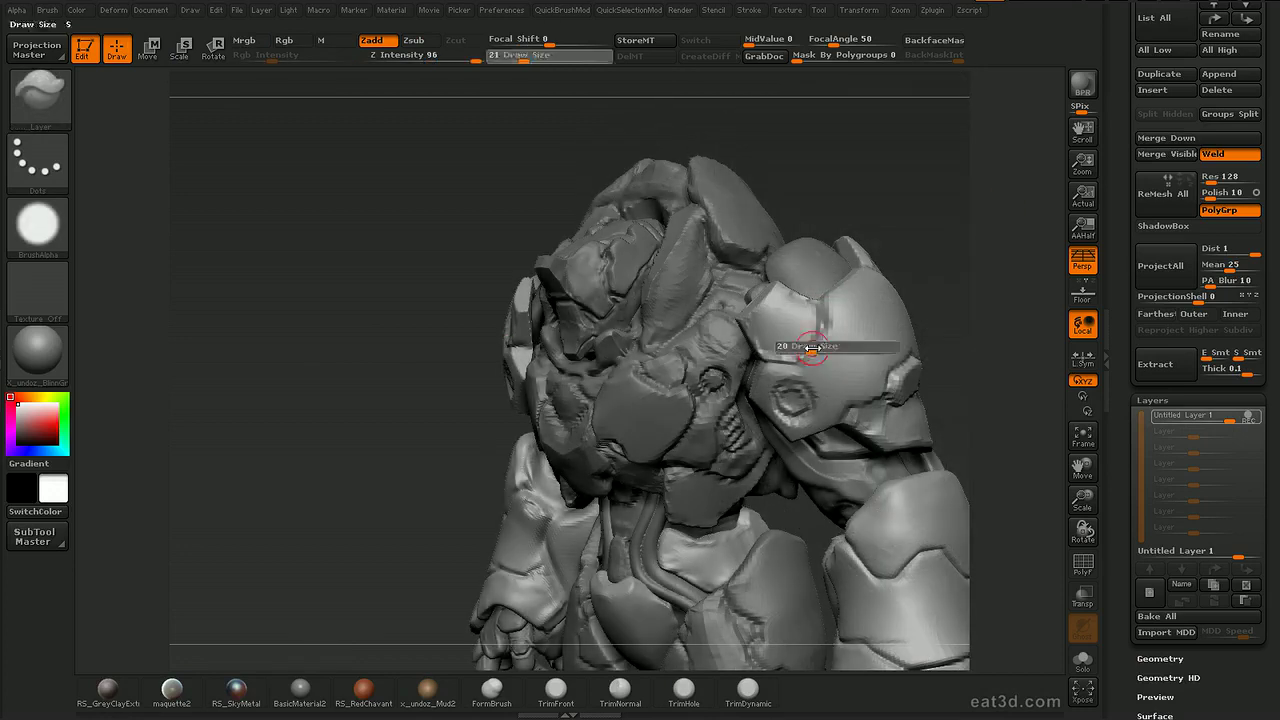
Raise a small rounded detail at the lower end of the shoulder plate's vertical seam with Layer at draw size 21.
drag(1056, 264, 972, 300)
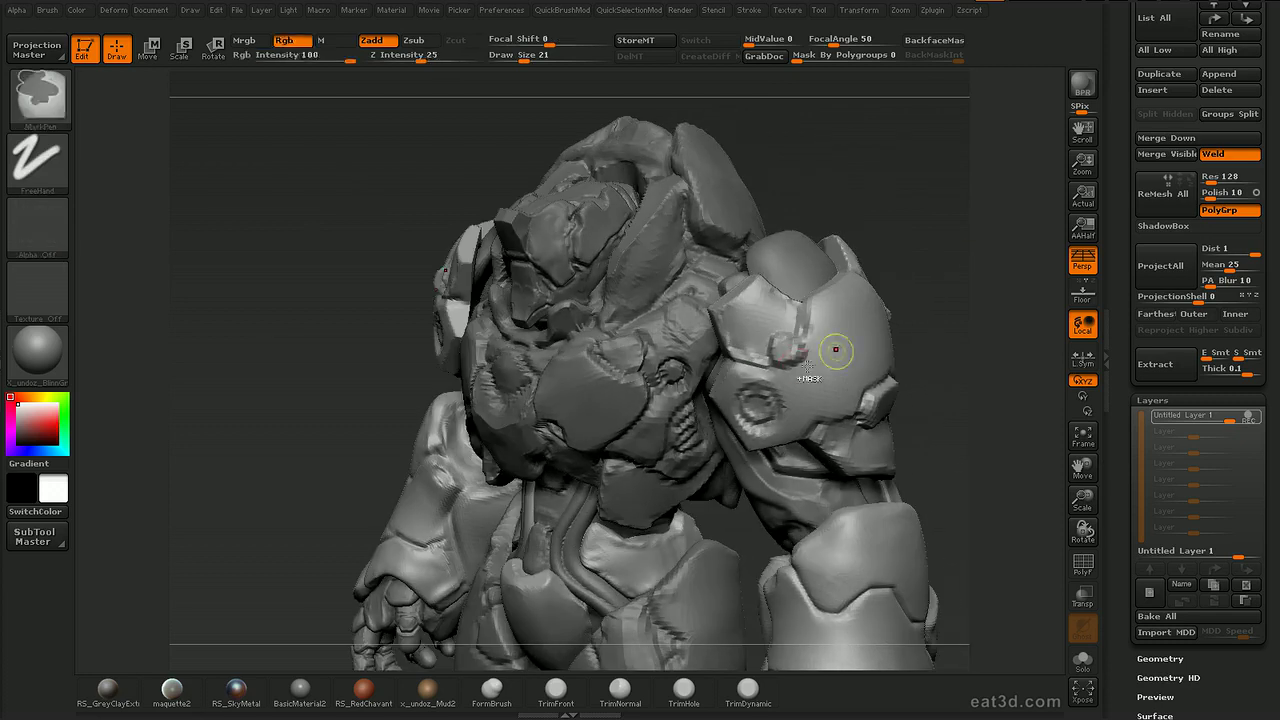
key(ctrl)
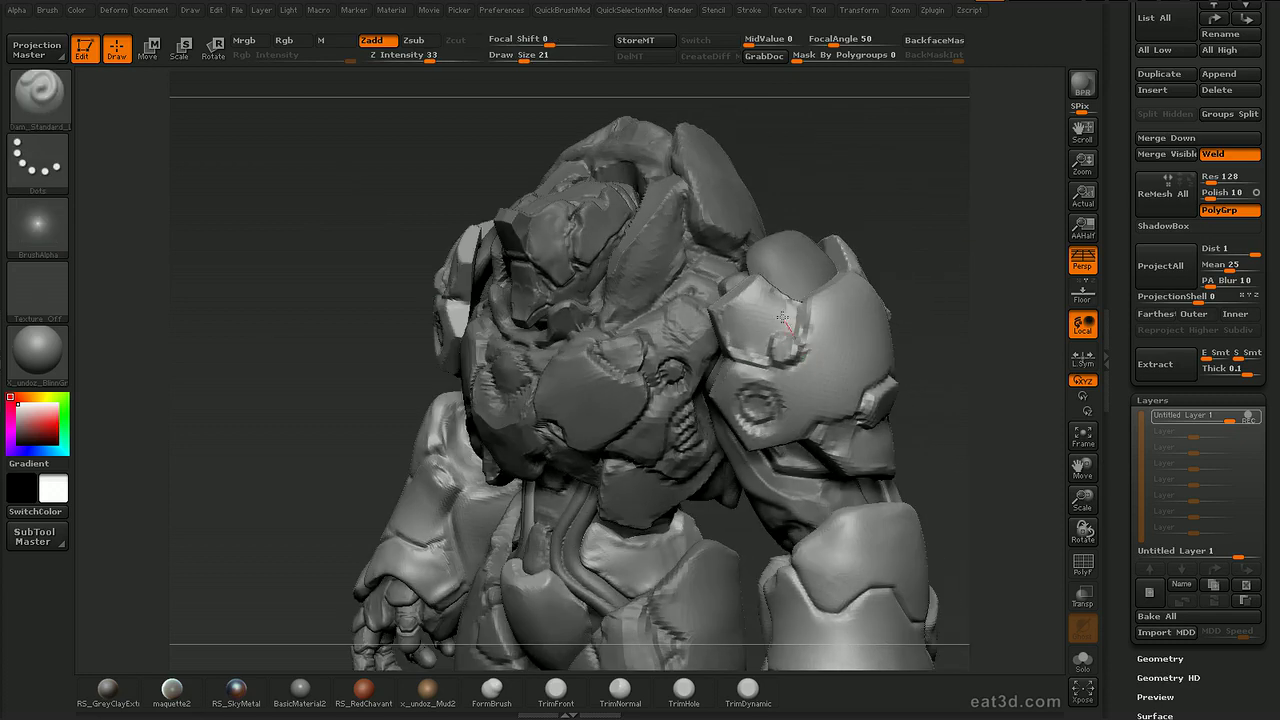
drag(972, 267, 1050, 268)
mouse_move(888, 312)
mouse_down()
mouse_move(920, 327)
mouse_move(911, 273)
mouse_up()
Build up the shoulder plate's lower front lip with ClayTubes and carve a stepped groove along it with Dam_Standard at draw size 23.
key(b)
key(c)
key(t)
key(b)
key(d)
key(s)
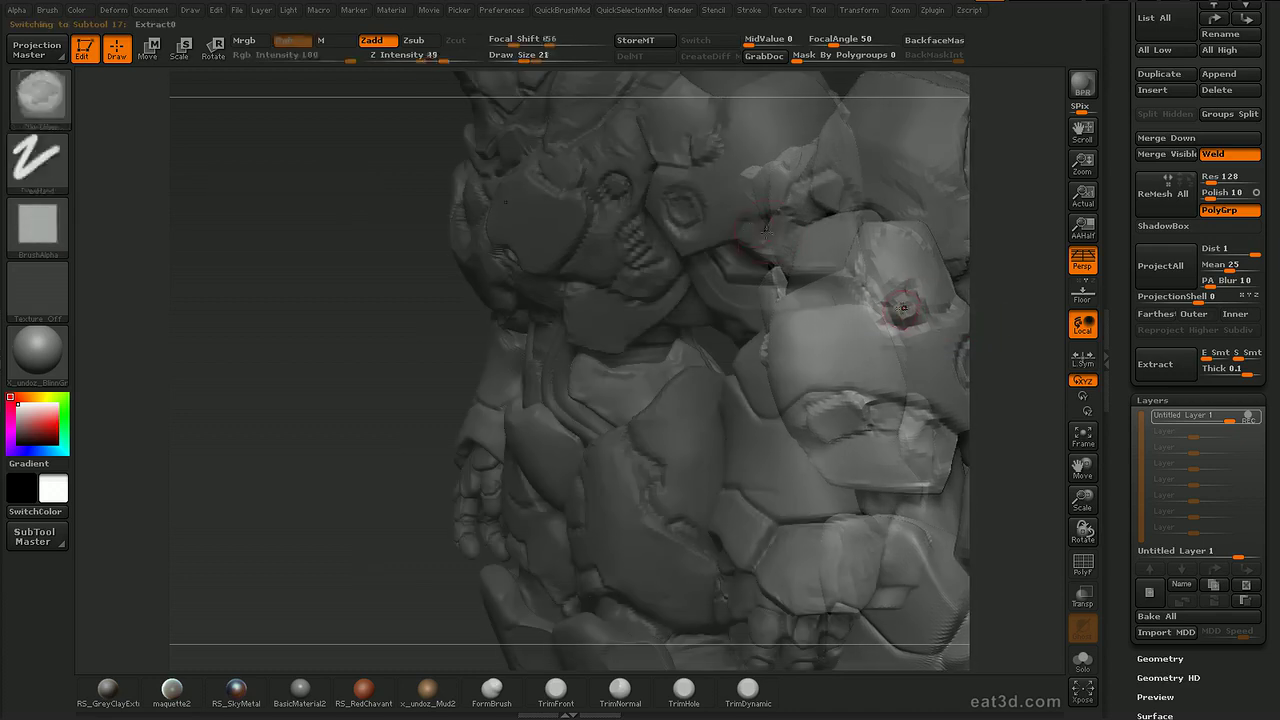
drag(755, 230, 800, 260)
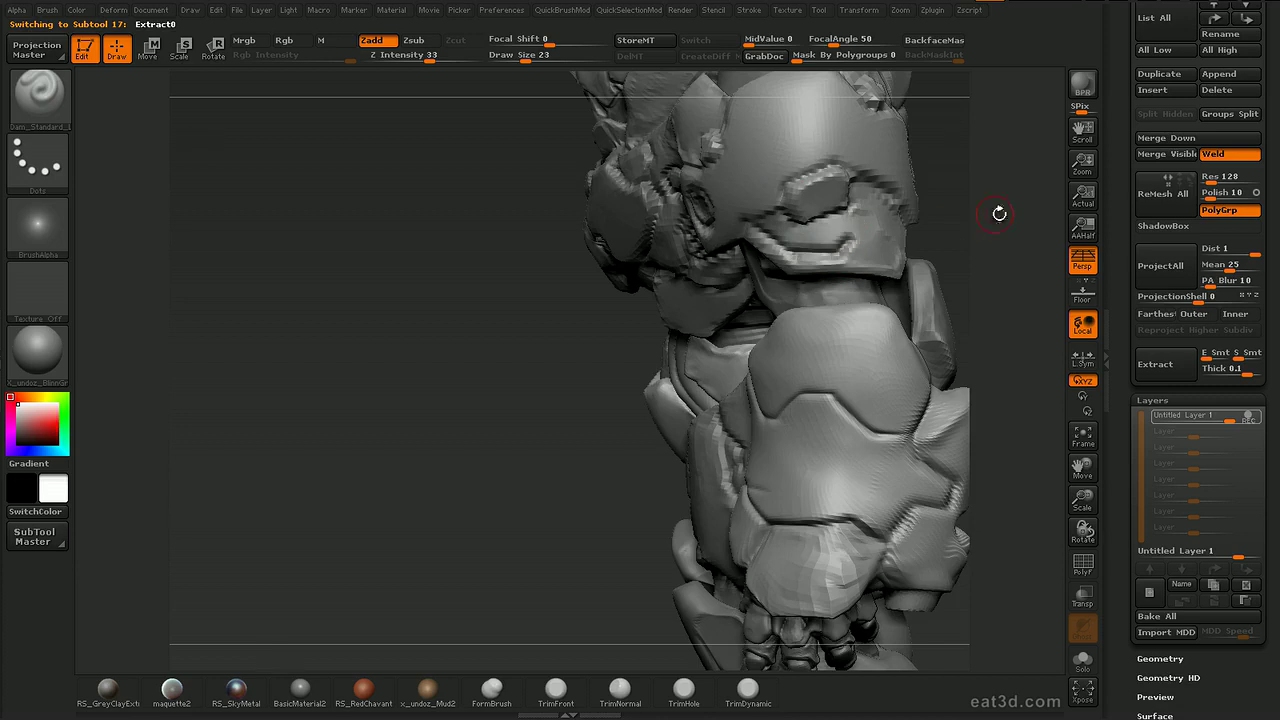
drag(999, 213, 908, 222)
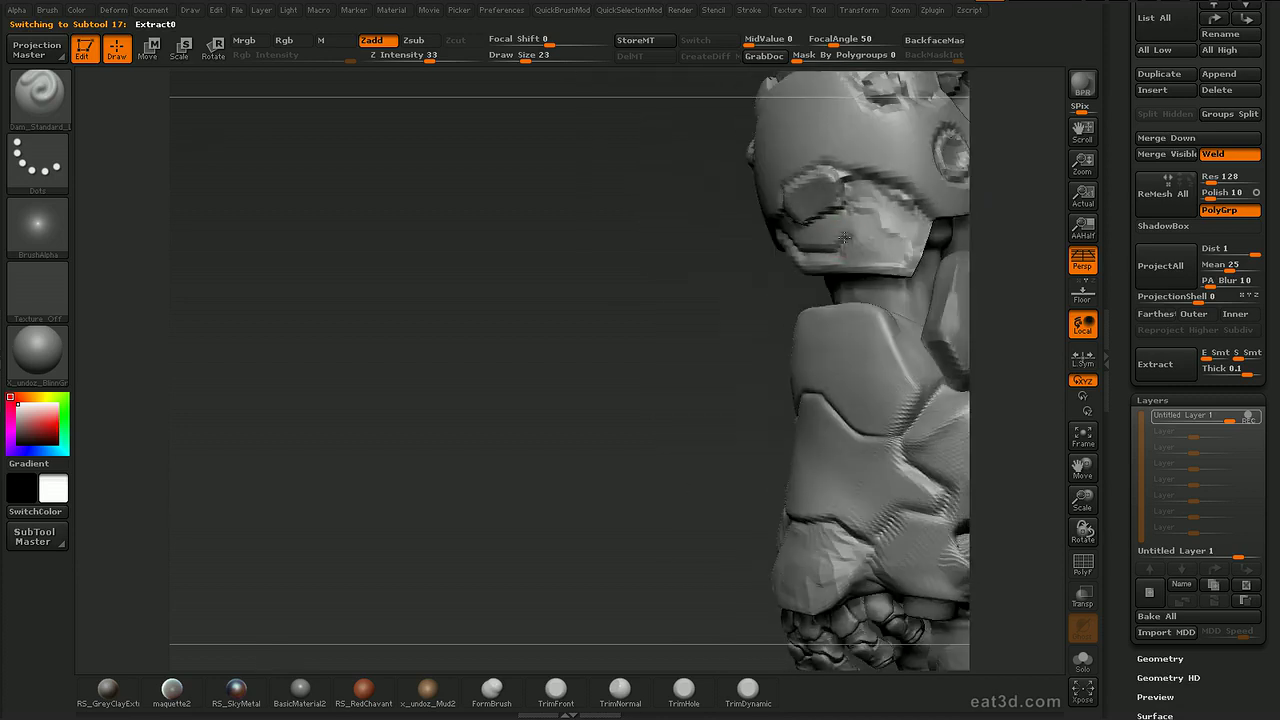
alt+drag(1005, 247, 985, 283)
key(f)
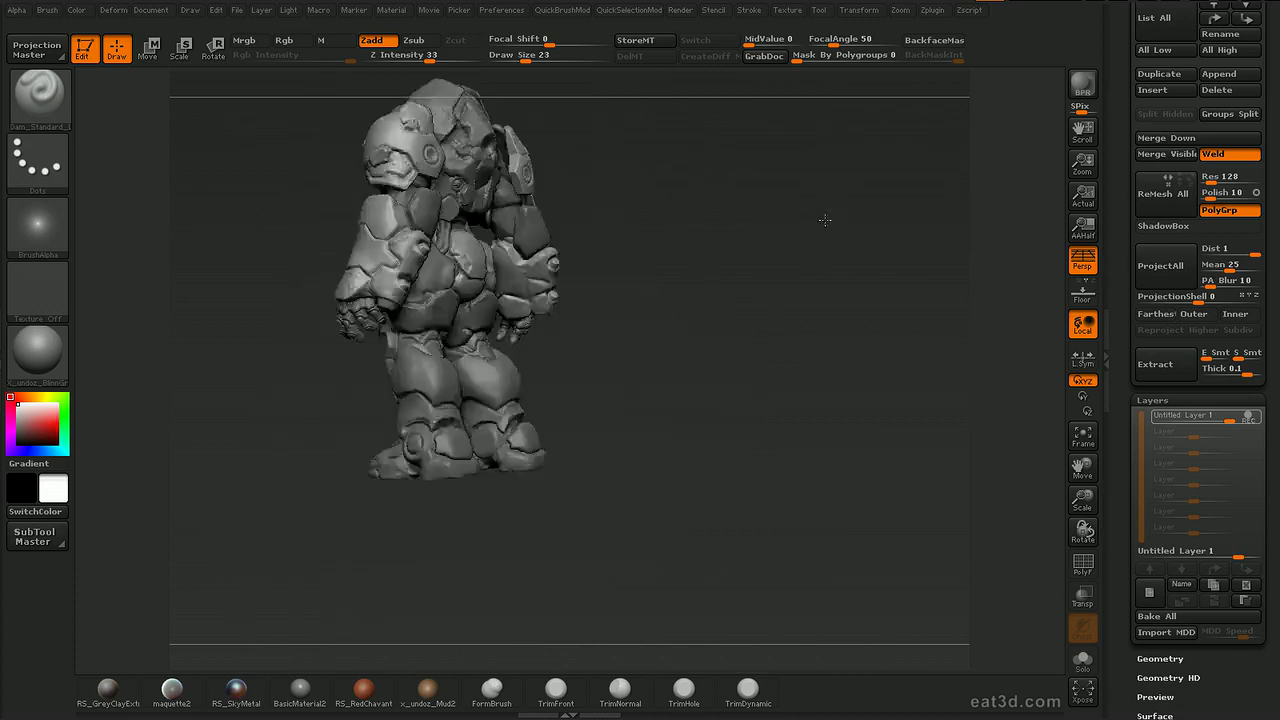
drag(823, 220, 917, 220)
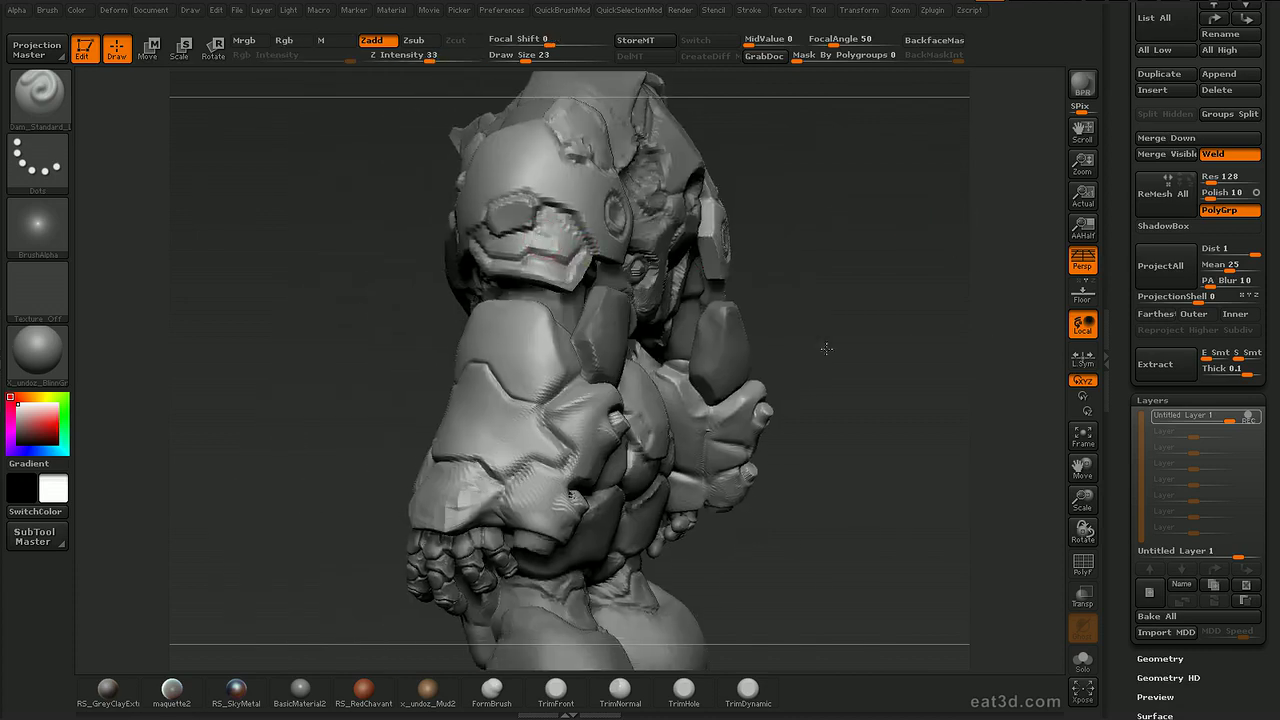
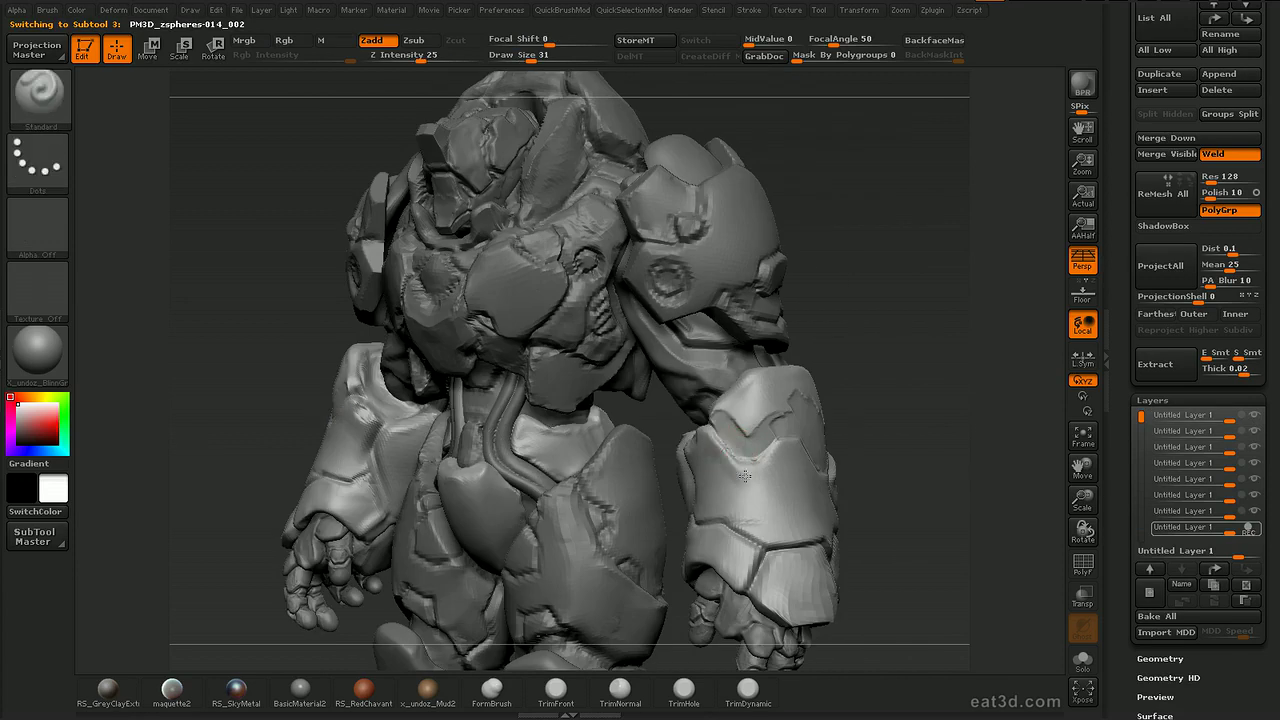
On forearm subtool PM3D_zspheres-014_002, smooth the seam below the upper plate and recut it with Dam_Standard at draw size 31.
mouse_move(745, 476)
shift+mouse_down()
mouse_move(711, 439)
mouse_move(733, 468)
shift+mouse_up()
key(b)
key(d)
key(s)
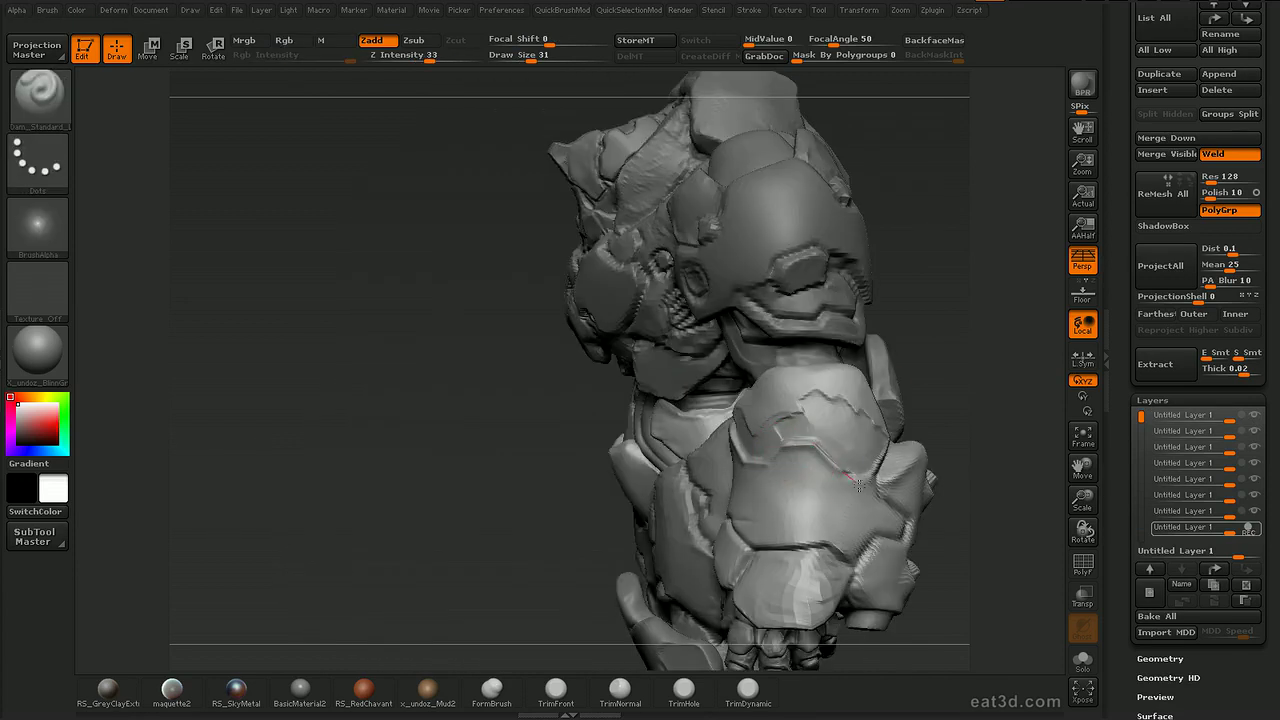
Build up the seam between the upper and middle forearm plates with ClayTubes at draw size 31 and smooth it.
key(b)
key(c)
key(t)
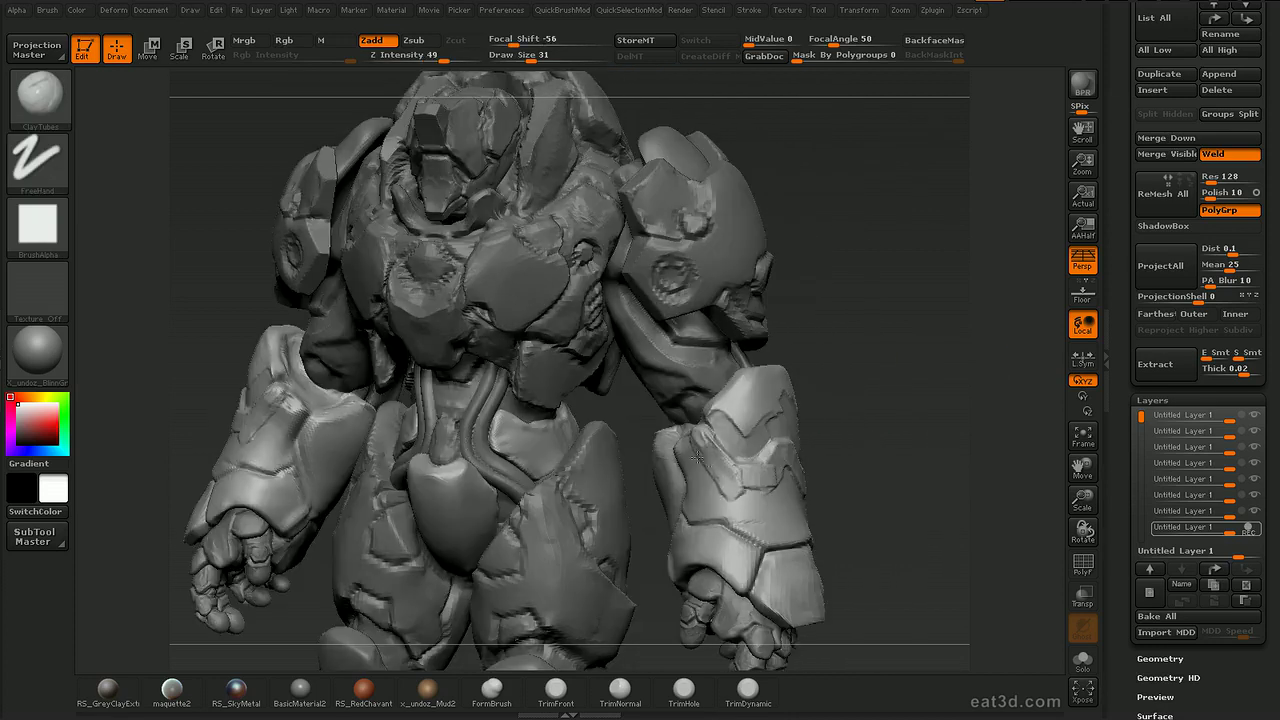
key(shift)
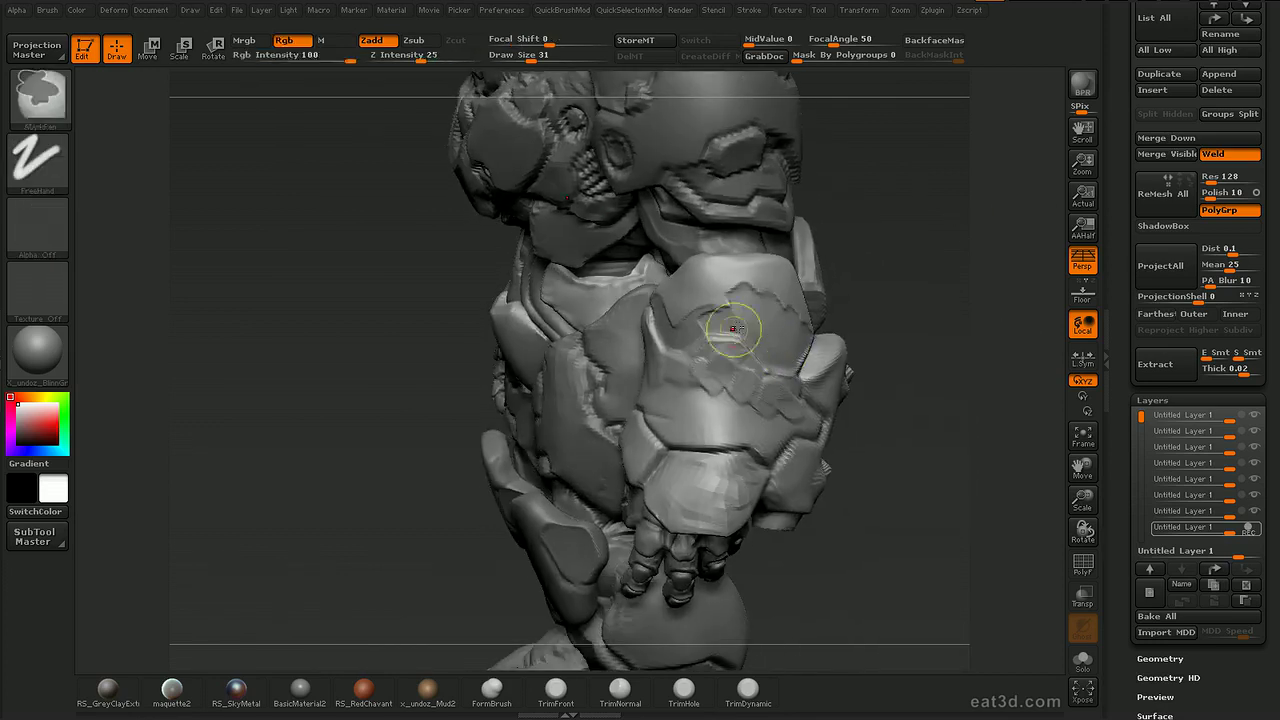
Outline a notch on the upper forearm plate with Dam_Standard at draw size 23, mask a small rectangle inside it, and invert the mask.
key(b)
key(d)
key(s)
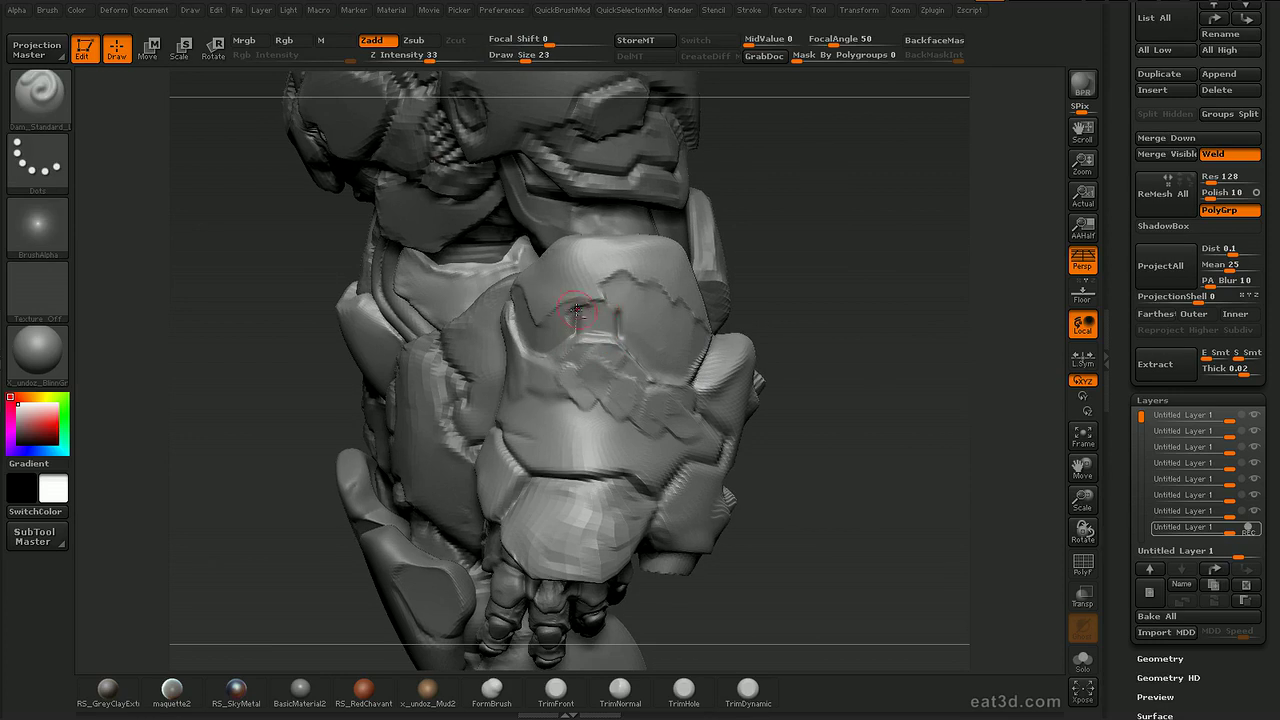
key(ctrl)
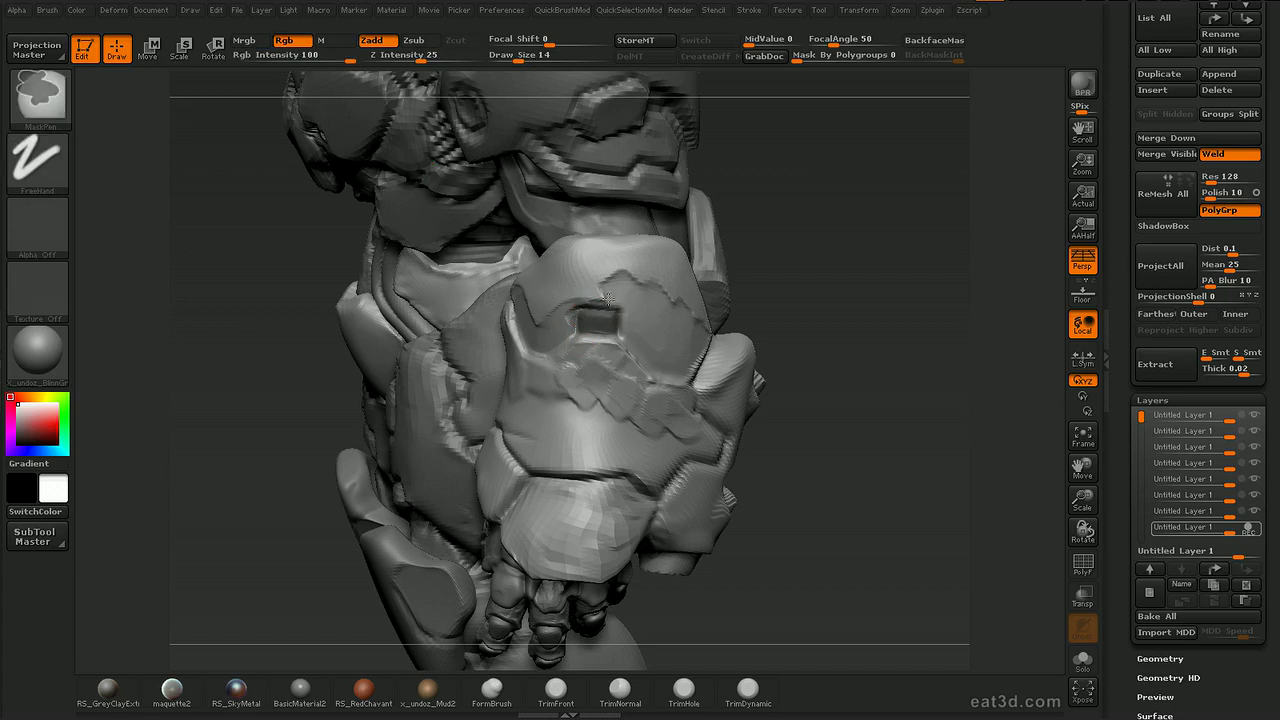
ctrl+click(850, 297)
Flatten the unmasked rectangle with hPolish at draw size 47 and sink it into a recess with Layer at draw size 21.
key(b)
key(h)
key(p)
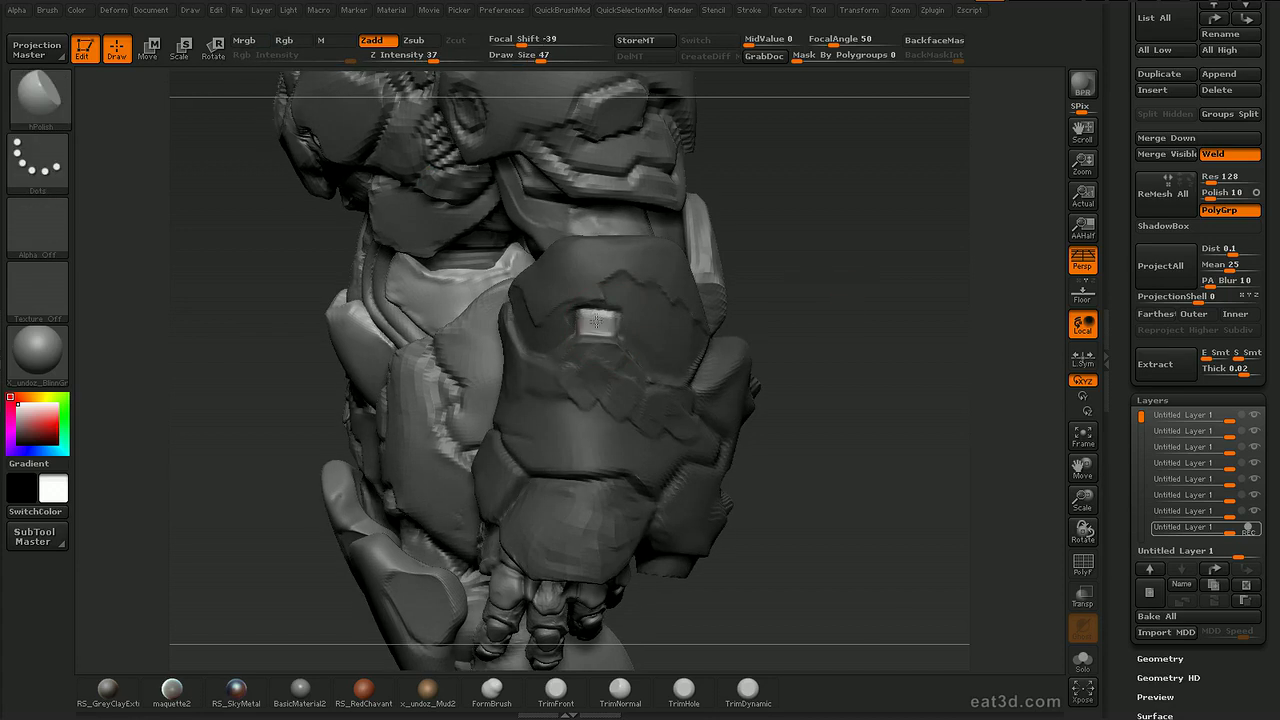
mouse_move(827, 286)
mouse_down()
mouse_move(520, 491)
mouse_move(470, 450)
mouse_move(491, 337)
mouse_move(798, 272)
mouse_move(823, 334)
mouse_up()
key(b)
key(l)
key(a)
key(s)
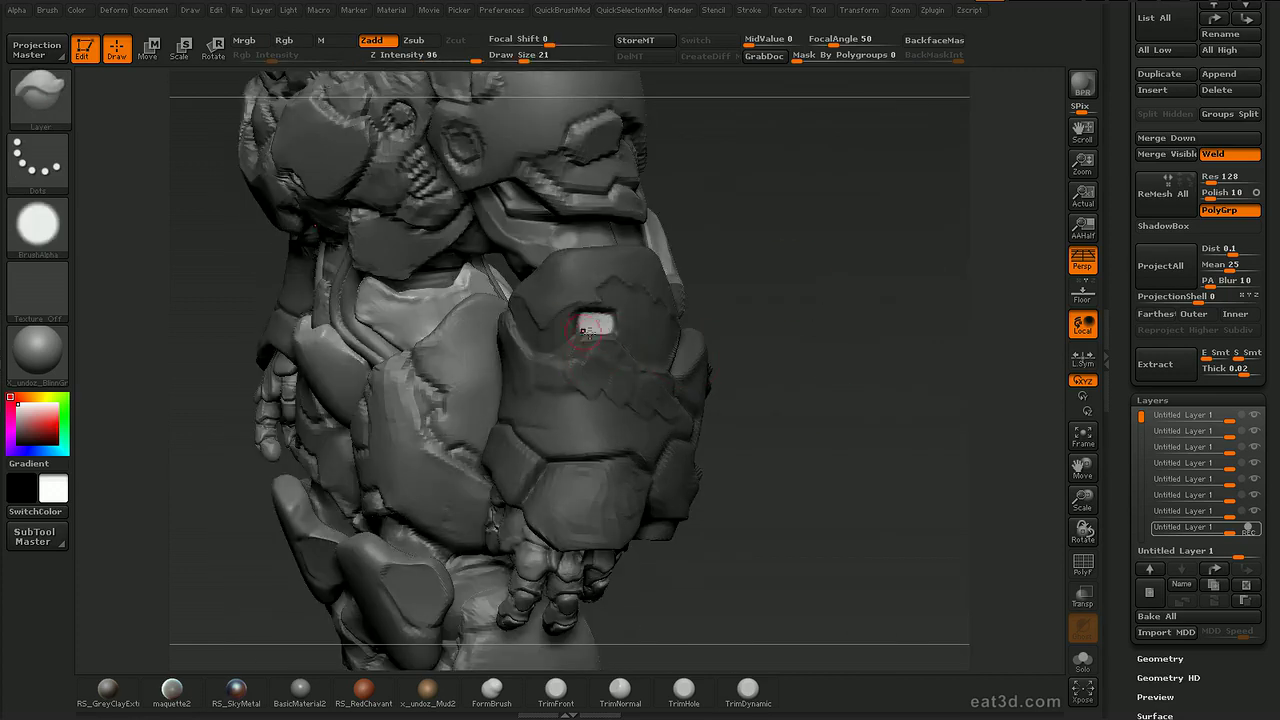
drag(600, 337, 579, 337)
drag(810, 334, 760, 325)
mouse_move(602, 313)
mouse_down()
mouse_move(606, 332)
mouse_move(588, 328)
mouse_up()
mouse_move(858, 312)
alt+mouse_down()
mouse_move(800, 260)
mouse_move(546, 551)
mouse_move(763, 401)
mouse_move(811, 394)
mouse_move(791, 363)
mouse_move(771, 403)
mouse_move(765, 480)
alt+mouse_up()
Carve vertical ribs inside the forearm recess and sharpen the seam beside it with Dam_Standard at draw size 16.
key(b)
key(d)
key(s)
mouse_move(516, 344)
mouse_down()
mouse_move(537, 365)
mouse_move(523, 354)
mouse_up()
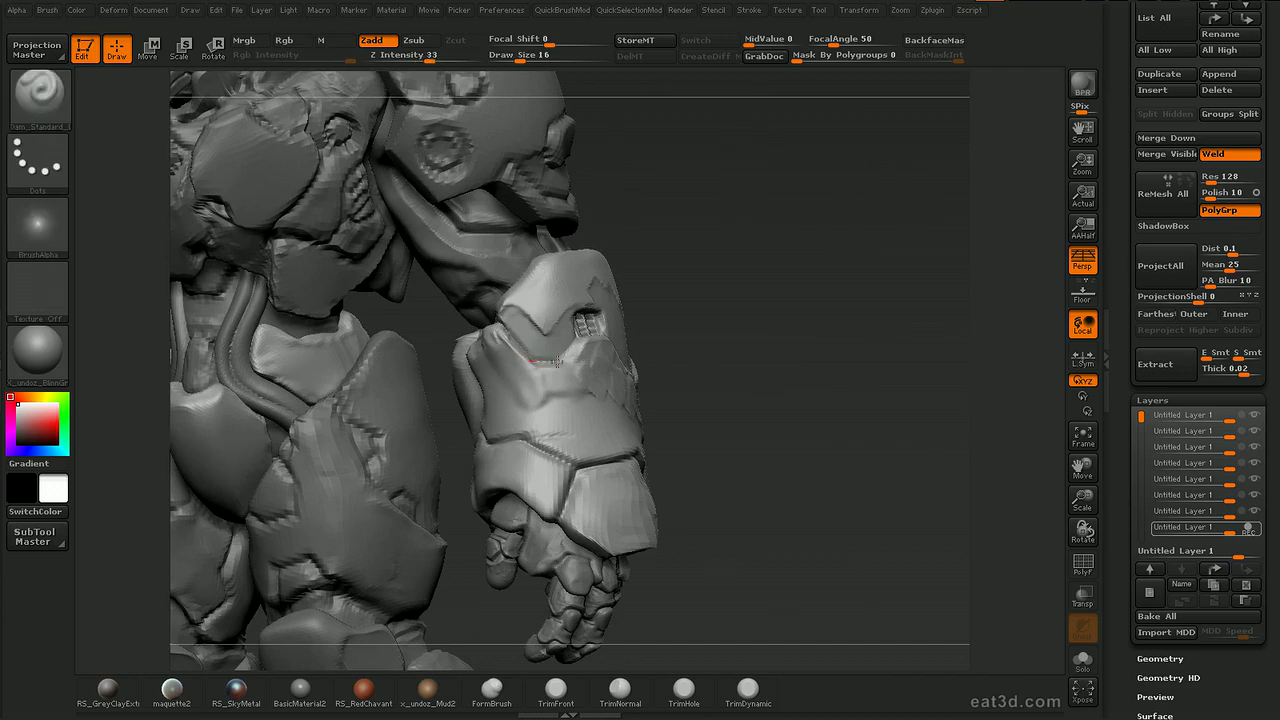
drag(674, 286, 762, 292)
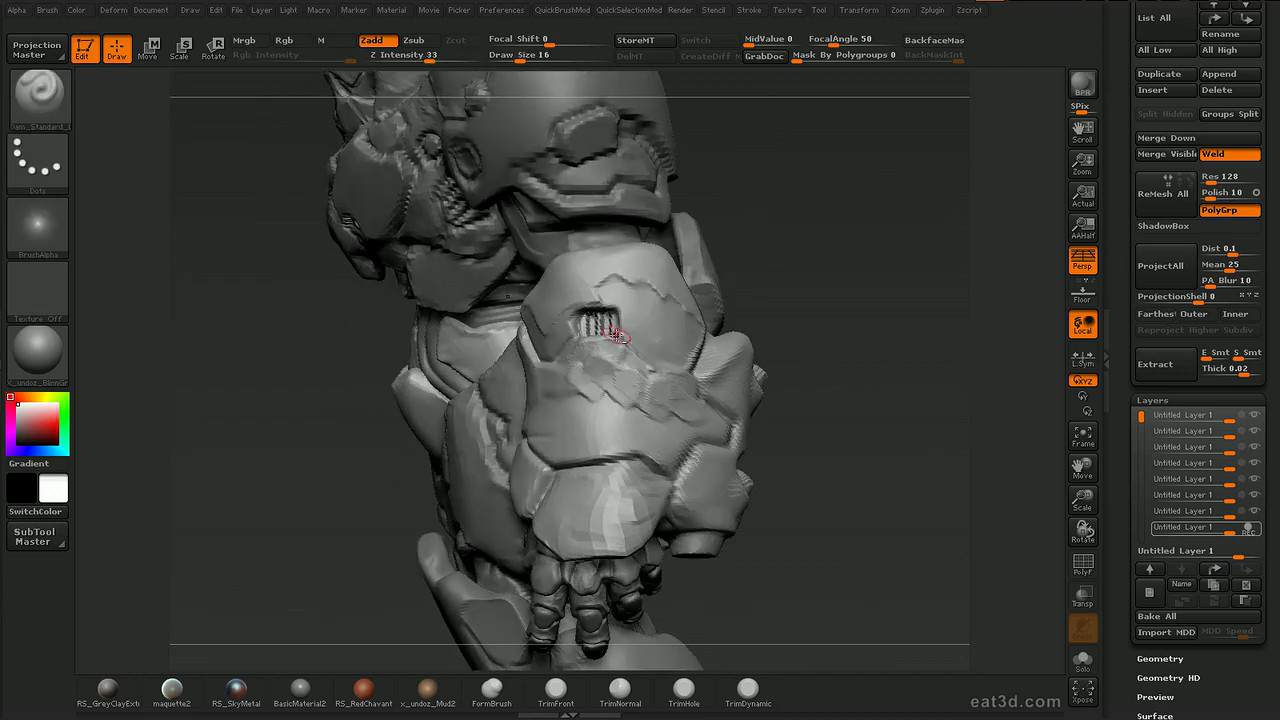
drag(776, 378, 846, 380)
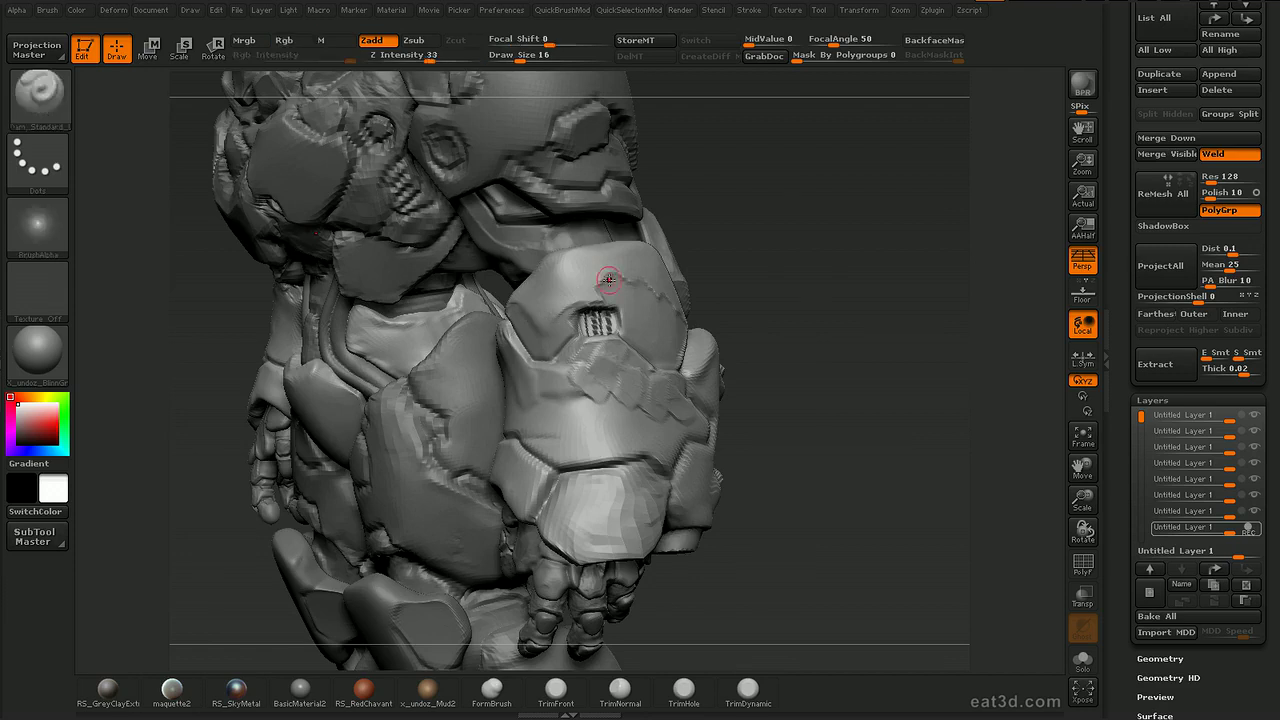
Smooth away the jagged groove on the upper forearm plate at a lower subdivision level, then return to the higher level.
key(shift+d)
mouse_move(610, 277)
shift+mouse_down()
mouse_move(632, 284)
mouse_move(561, 307)
shift+mouse_up()
key(d)
drag(792, 250, 830, 252)
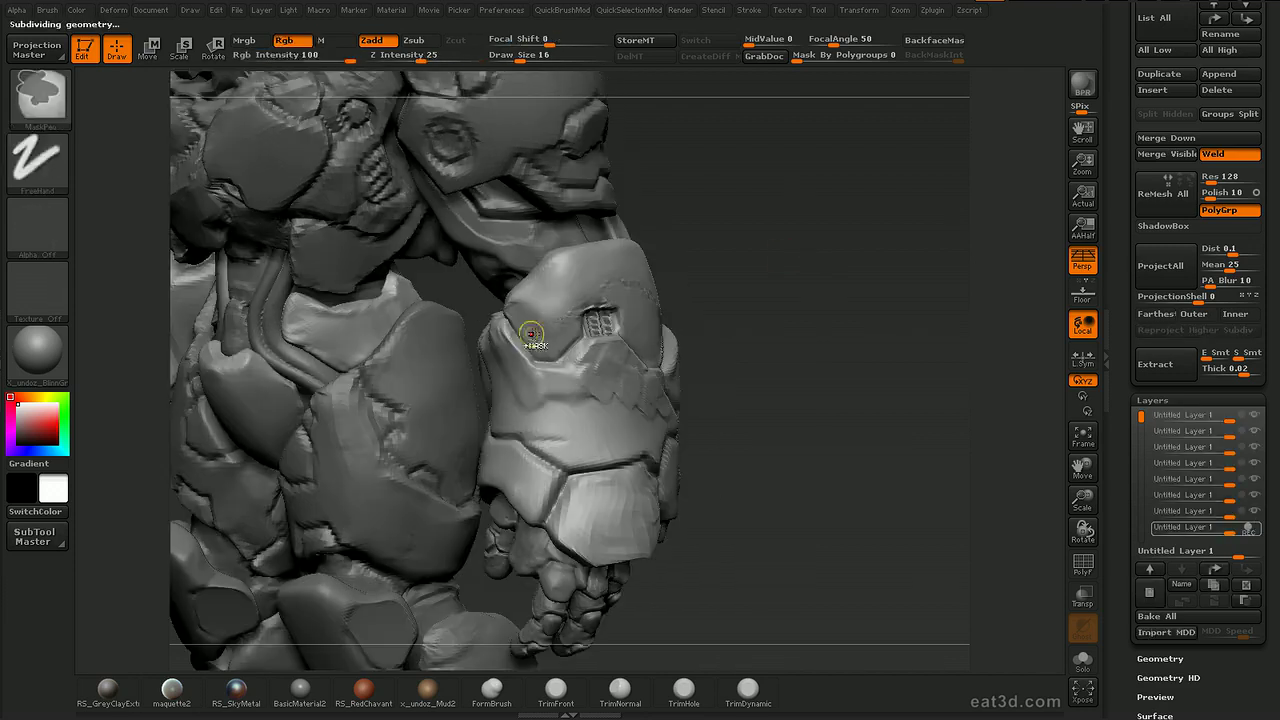
Flatten the inner face of the upper forearm plate with hPolish at draw size 47.
key(b)
key(h)
key(p)
drag(554, 307, 545, 322)
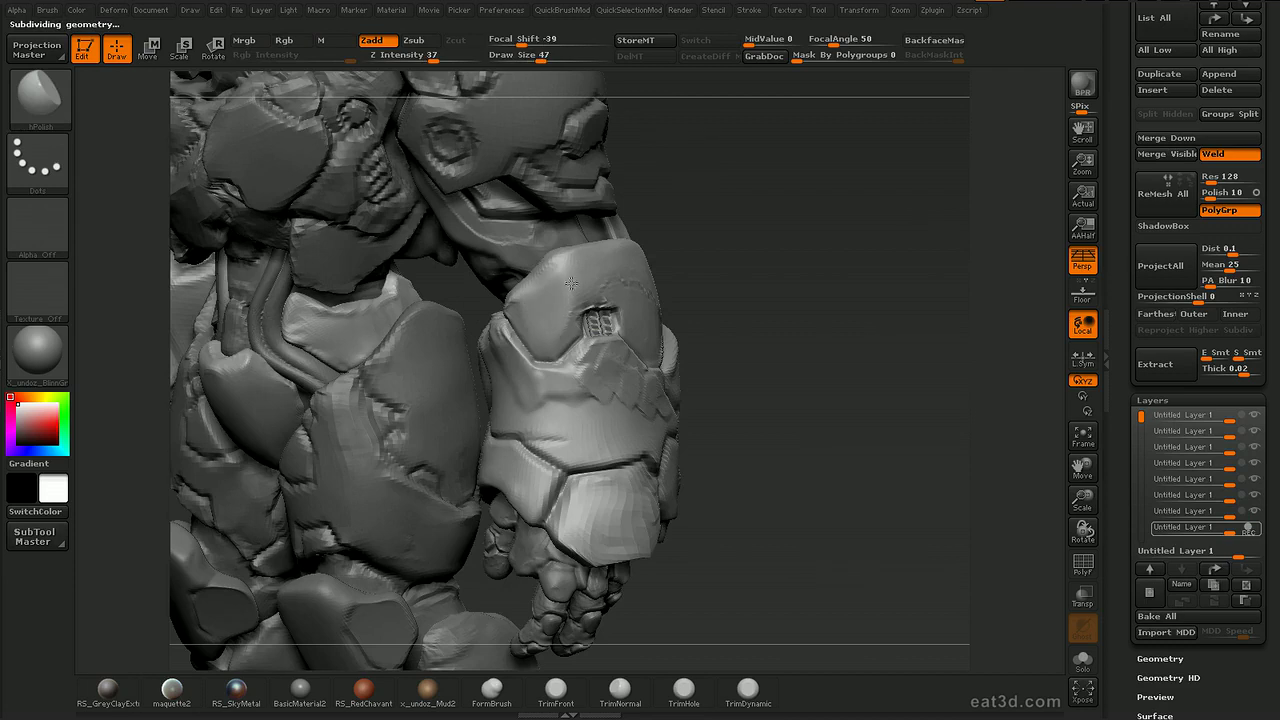
Carve the top edge of the forearm guard from the rear with Dam_Standard at draw size 20.
mouse_move(730, 250)
mouse_down()
mouse_move(648, 256)
mouse_move(653, 282)
mouse_up()
key(f)
shift+drag(850, 300, 909, 320)
mouse_move(560, 540)
mouse_down()
mouse_move(604, 538)
mouse_move(632, 453)
mouse_move(634, 500)
mouse_up()
key(b)
key(d)
key(s)
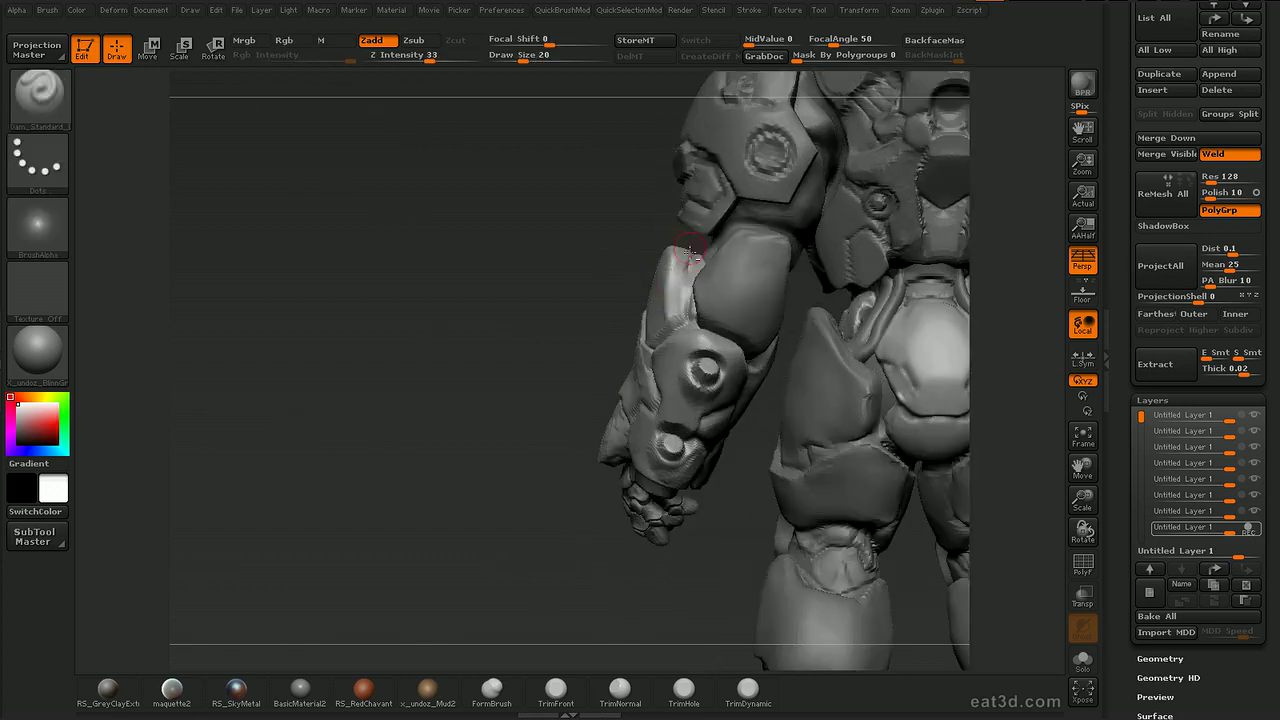
drag(655, 259, 686, 256)
Isolate the forearm subtool and carve a groove down the back of the upper guard's rim with Dam_Standard at draw size 20.
key(alt+s)
drag(568, 331, 809, 200)
drag(701, 230, 703, 228)
key(ctrl+z)
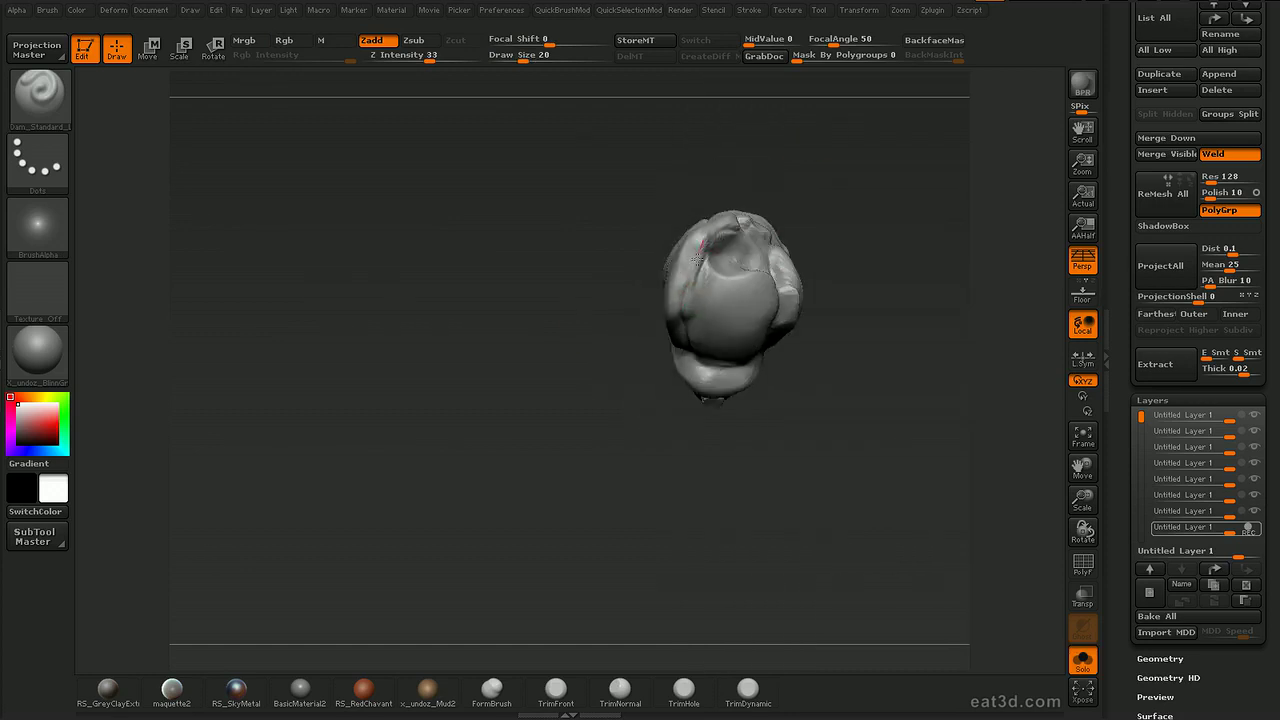
drag(793, 178, 852, 180)
drag(751, 220, 708, 241)
mouse_move(821, 159)
mouse_down()
mouse_move(757, 165)
mouse_move(688, 316)
mouse_up()
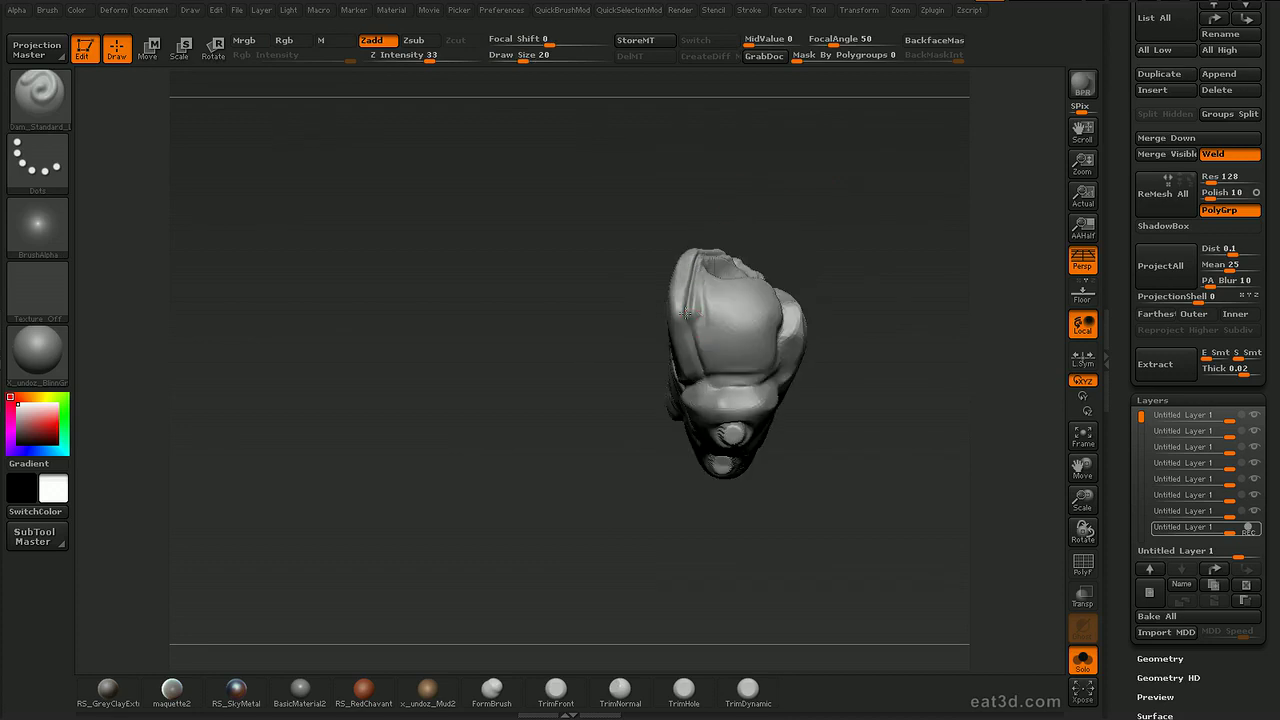
drag(755, 190, 698, 372)
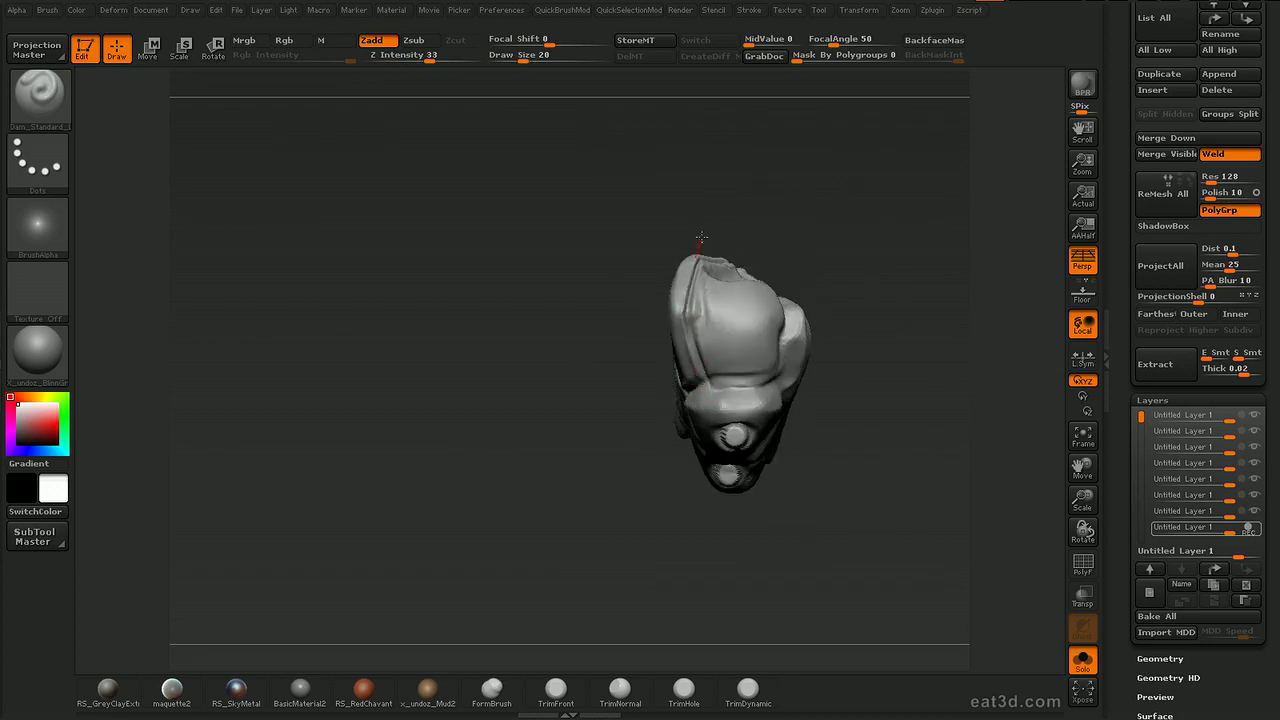
drag(738, 208, 722, 243)
Carve an inset border line around the upper forearm plate with Dam_Standard at draw size 15.
mouse_move(843, 206)
shift+mouse_down()
mouse_move(820, 120)
mouse_move(864, 177)
mouse_move(675, 281)
shift+mouse_up()
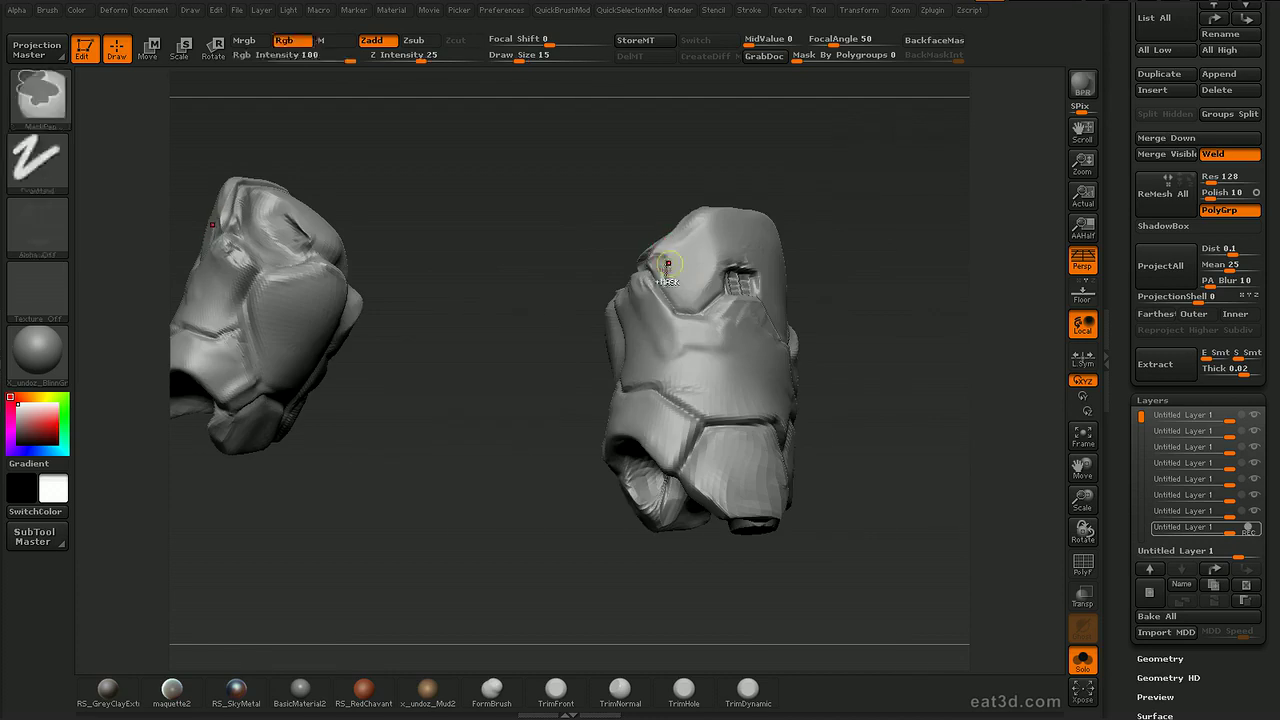
drag(795, 208, 723, 228)
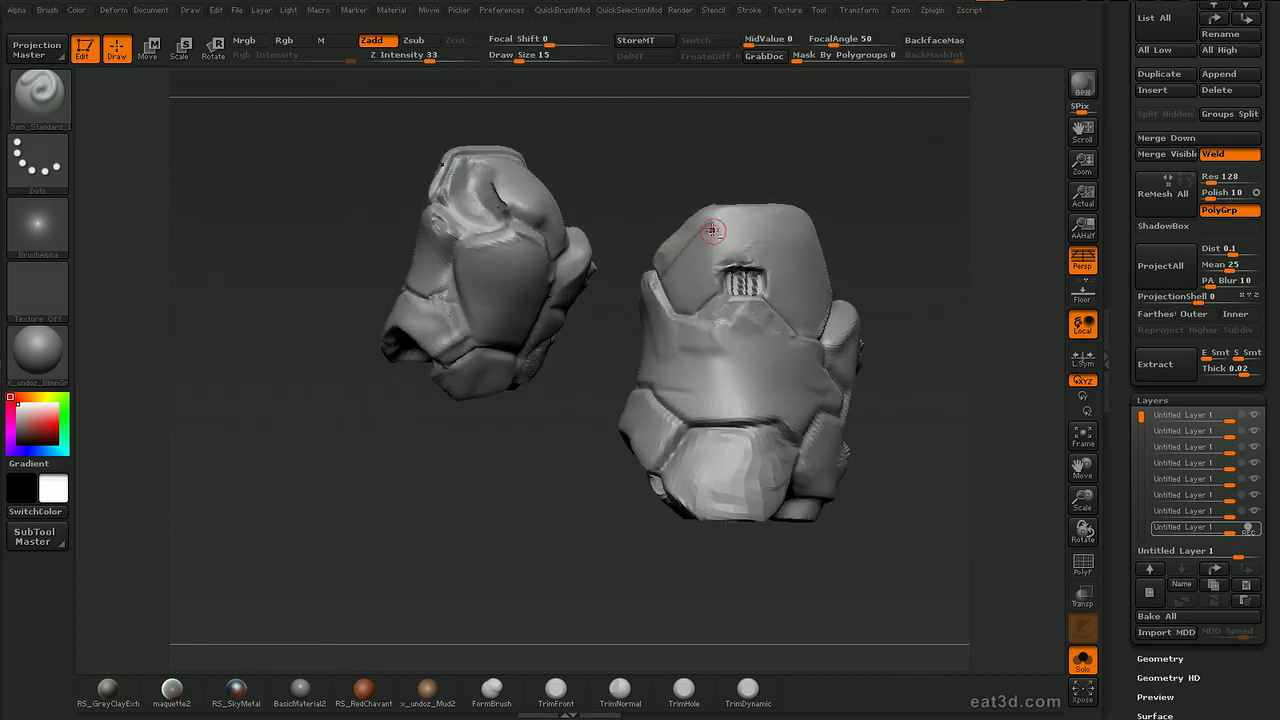
mouse_move(885, 225)
mouse_down()
mouse_move(798, 238)
mouse_move(836, 298)
mouse_up()
drag(786, 226, 844, 325)
drag(788, 243, 854, 328)
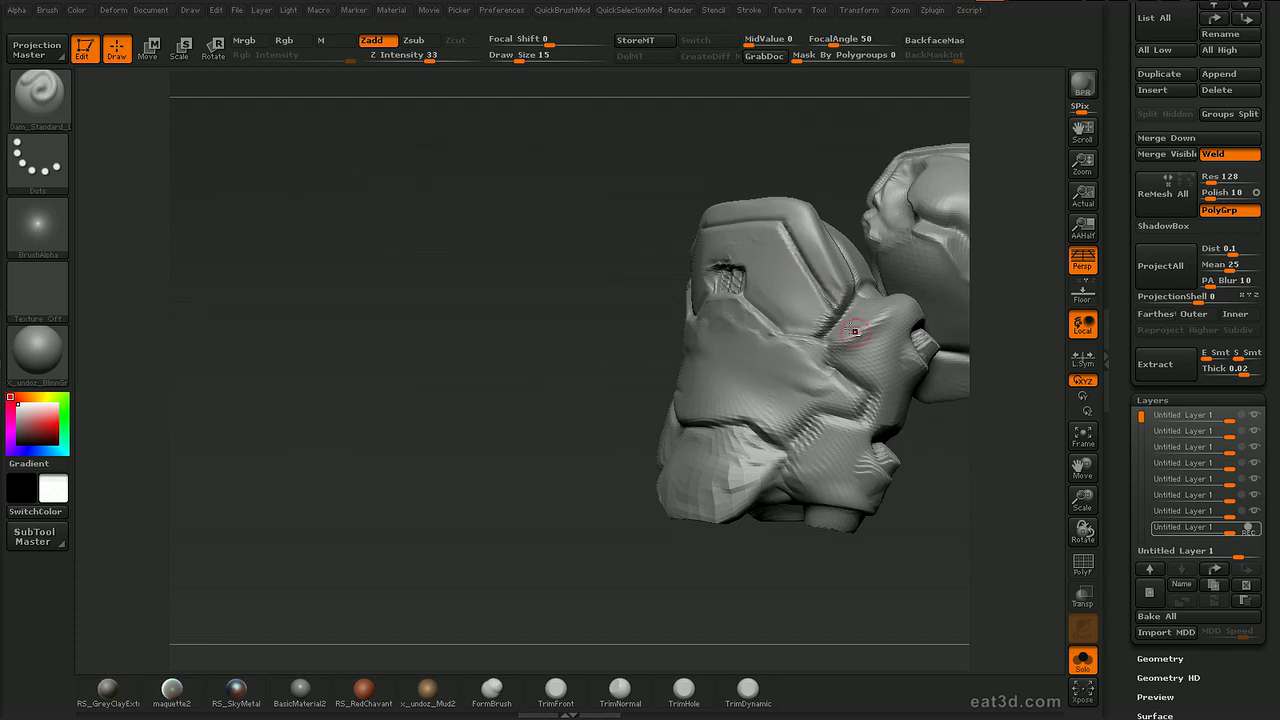
Flatten the outer border of the upper forearm plate along its inset line with hPolish.
key(b)
key(h)
key(p)
drag(797, 224, 842, 295)
drag(875, 225, 735, 241)
mouse_move(922, 165)
mouse_down()
mouse_move(731, 237)
mouse_move(906, 237)
mouse_move(892, 152)
mouse_move(840, 185)
mouse_up()
Deepen the border groove on the inner side of the upper forearm plate with Dam_Standard at draw size 23.
key(b)
key(d)
key(s)
key(bracketleft)
key(bracketleft)
drag(626, 328, 679, 238)
drag(738, 160, 742, 194)
mouse_move(628, 334)
mouse_down()
mouse_move(640, 426)
mouse_move(626, 320)
mouse_up()
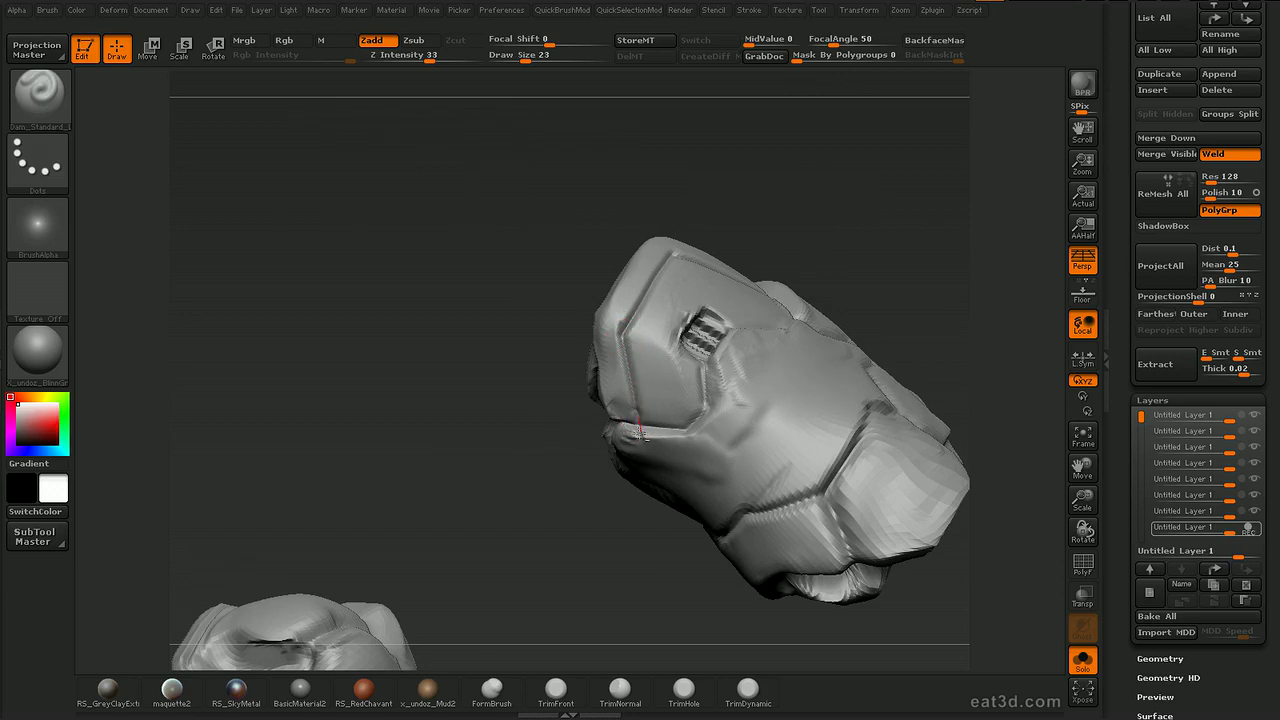
Tighten the border grooves of the upper forearm plate with Pinch at draw size 31.
key(ctrl+1)
key(s)
click(634, 377)
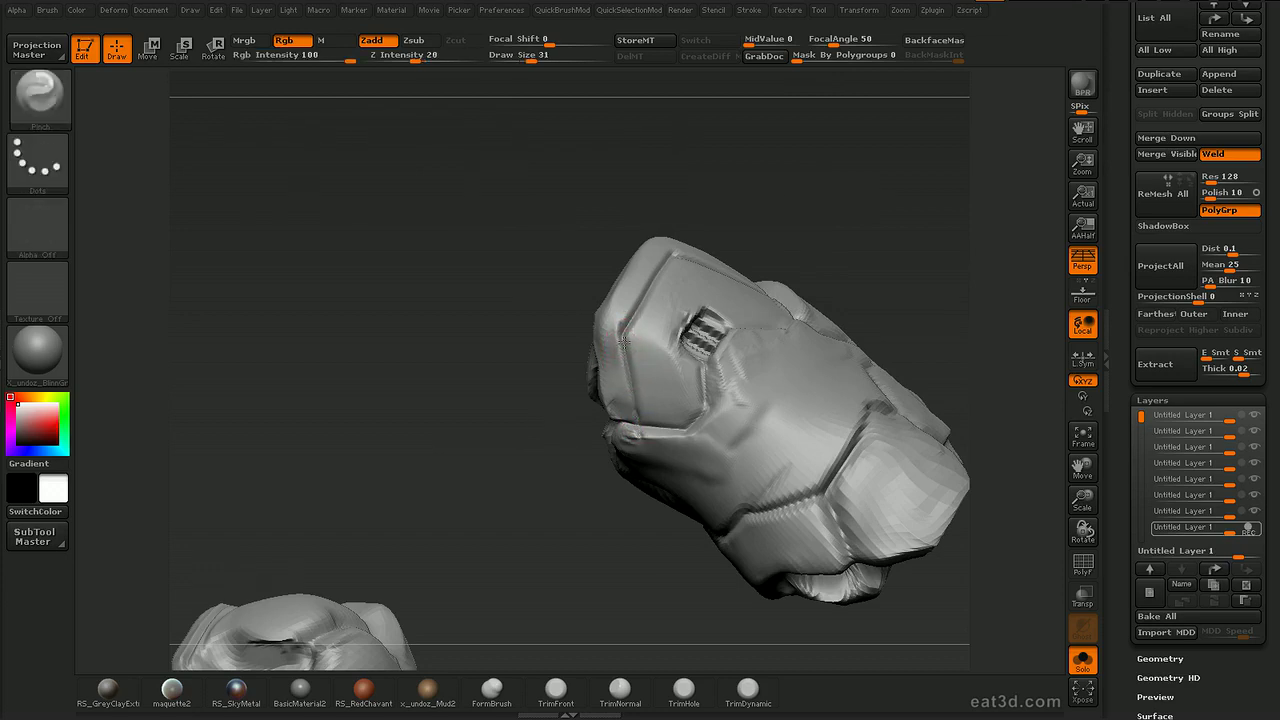
drag(773, 232, 790, 212)
drag(744, 262, 788, 256)
mouse_move(900, 180)
mouse_down()
mouse_move(948, 166)
mouse_move(912, 172)
mouse_move(909, 106)
mouse_move(903, 200)
mouse_up()
key(f)
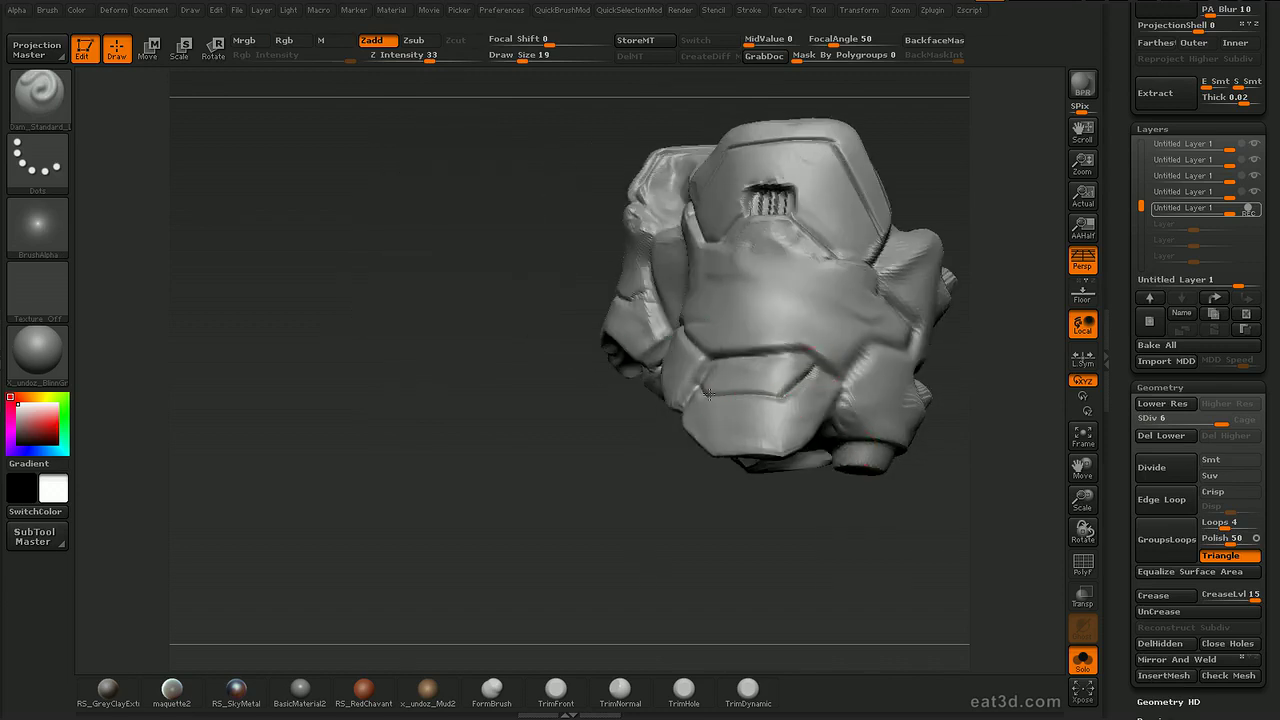
Adjust the outline of the lowest forearm plate above the wrist with the Move brush.
mouse_move(797, 490)
mouse_down()
mouse_move(811, 535)
mouse_move(806, 483)
mouse_up()
key(b)
key(m)
key(v)
drag(806, 437, 781, 438)
drag(812, 485, 816, 435)
Recut the seams between the middle, lower and side forearm plates with Dam_Standard at draw size 21.
key(b)
key(d)
key(s)
key(ctrl+z)
mouse_move(818, 374)
mouse_down()
mouse_move(850, 388)
mouse_move(838, 424)
mouse_up()
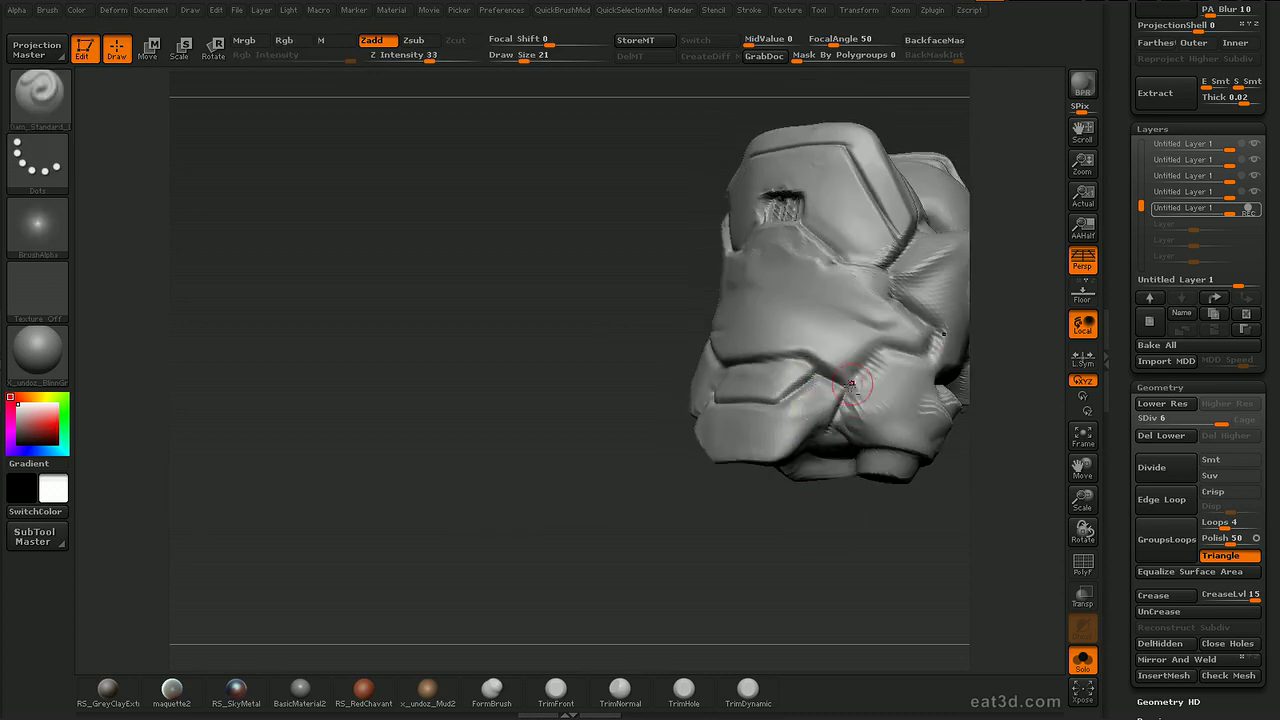
mouse_move(844, 377)
mouse_down()
mouse_move(873, 343)
mouse_move(920, 350)
mouse_up()
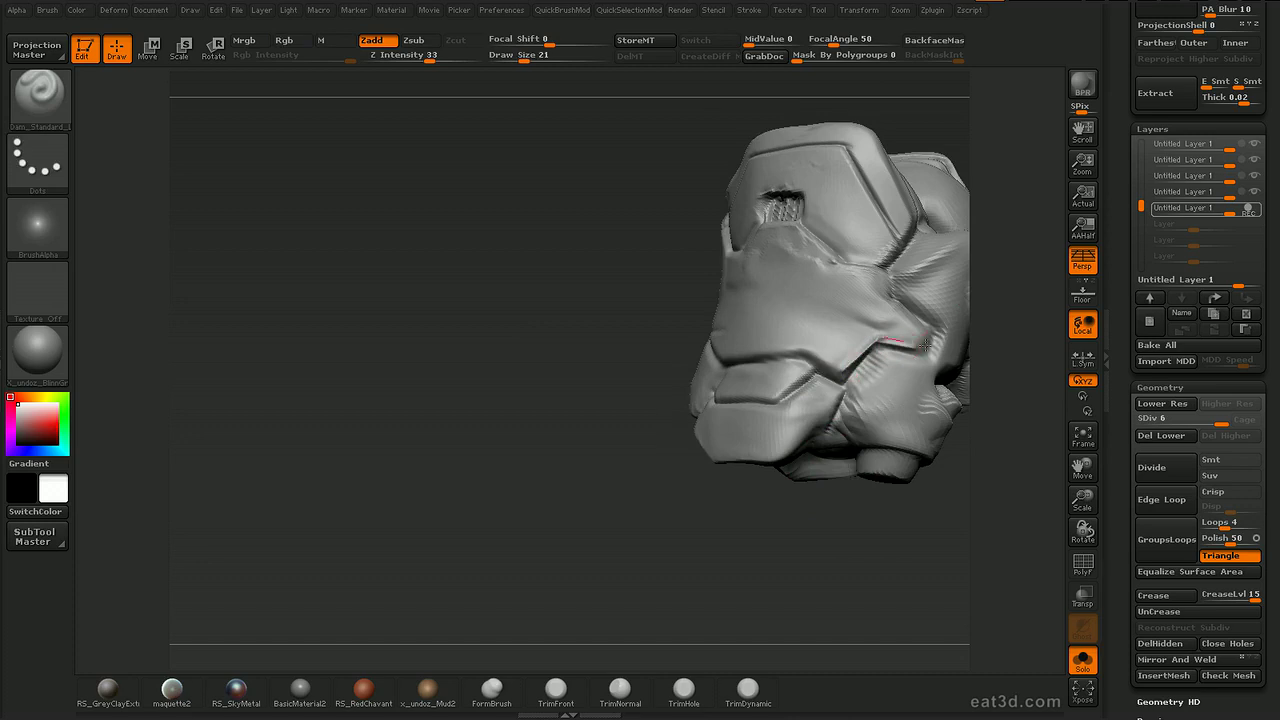
right_drag(912, 336, 918, 312)
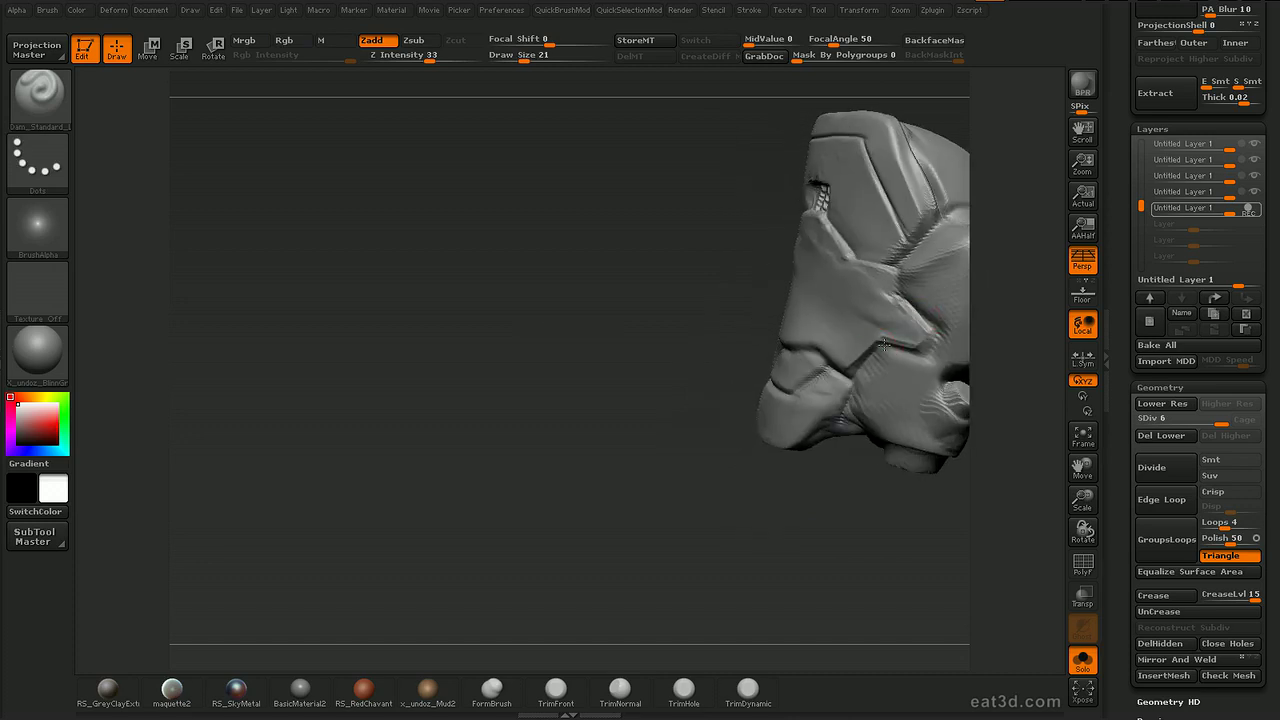
Smooth and build up the inner side plate of the forearm with ClayTubes at draw size 21.
right_drag(952, 346, 877, 374)
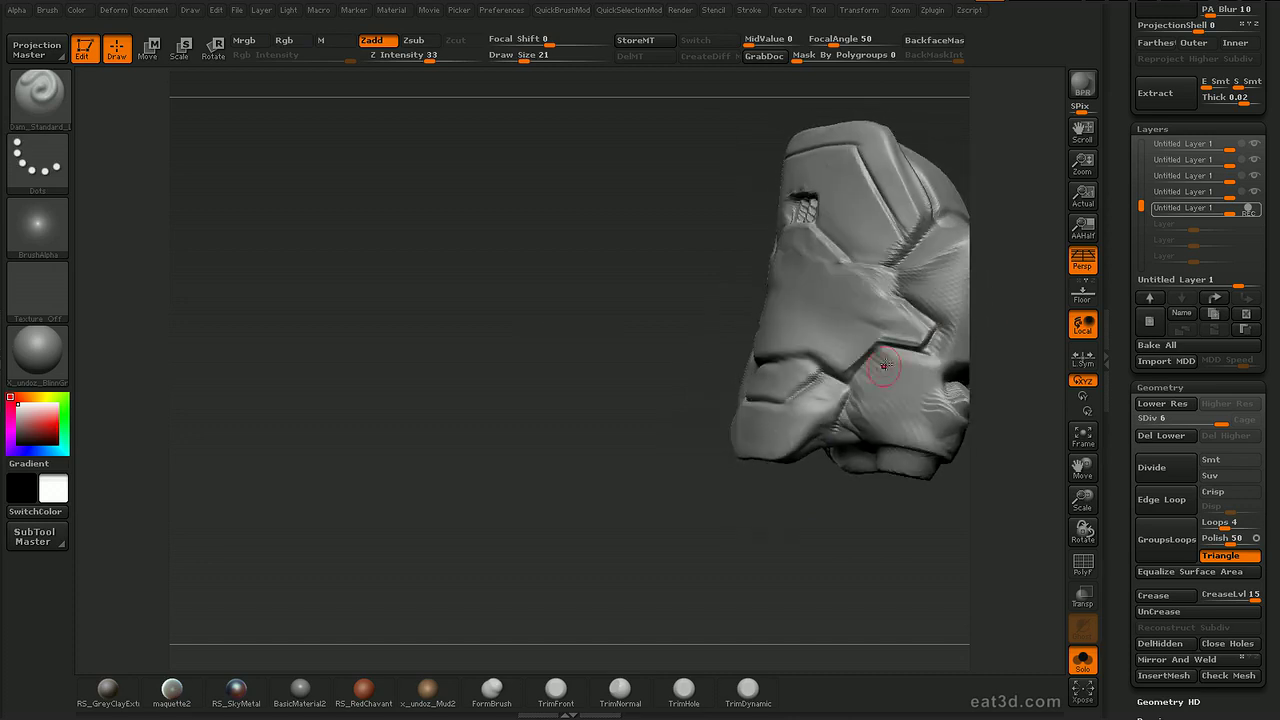
key(b)
key(c)
key(t)
key(shift)
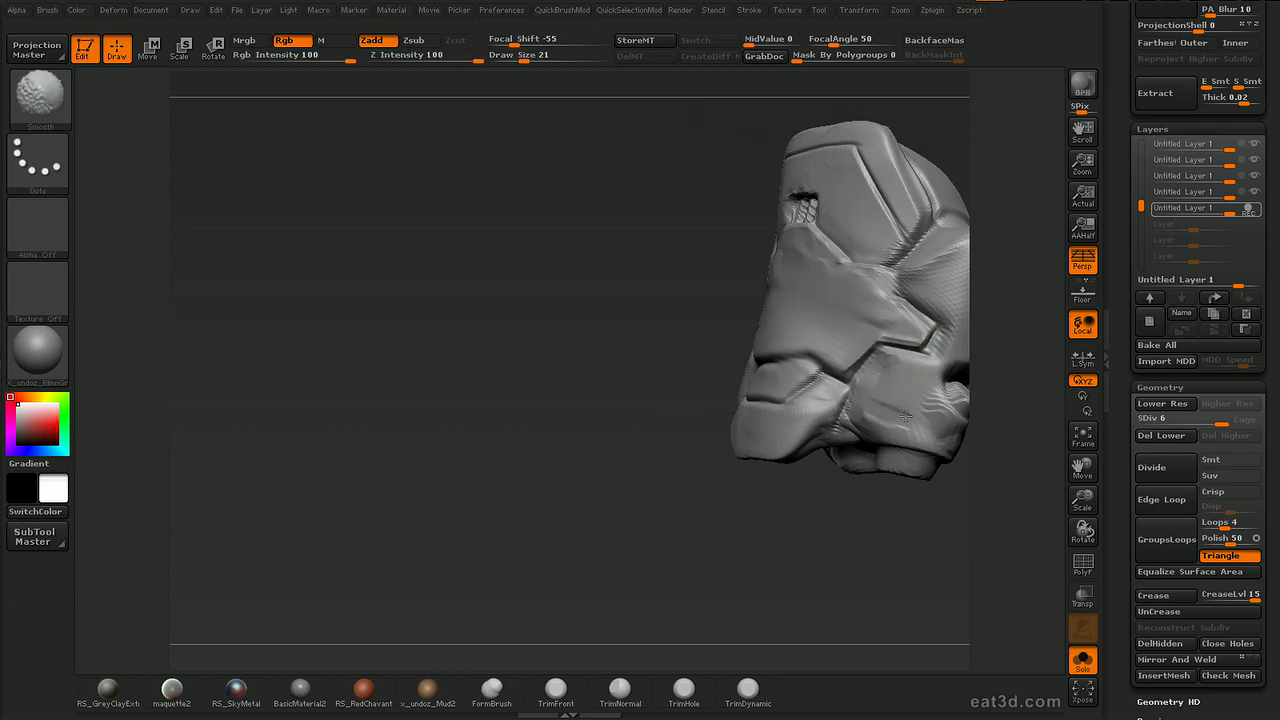
mouse_move(950, 420)
right_down()
mouse_move(1000, 423)
mouse_move(962, 360)
right_up()
drag(909, 315, 945, 285)
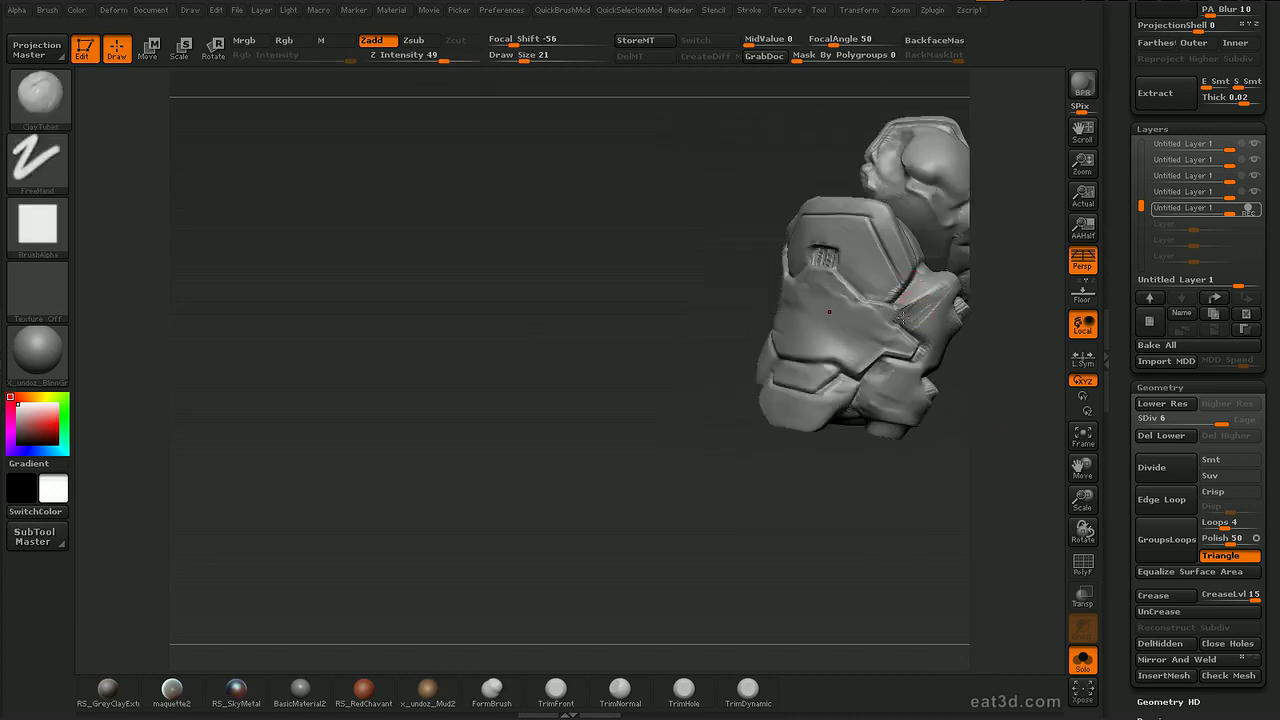
Clean up the lower forearm seams and cut the border of the inset panel above the wrist with Dam_Standard at draw size 21.
key(shift)
right_drag(926, 332, 797, 347)
mouse_move(794, 358)
shift+mouse_down()
mouse_move(829, 306)
mouse_move(795, 358)
shift+mouse_up()
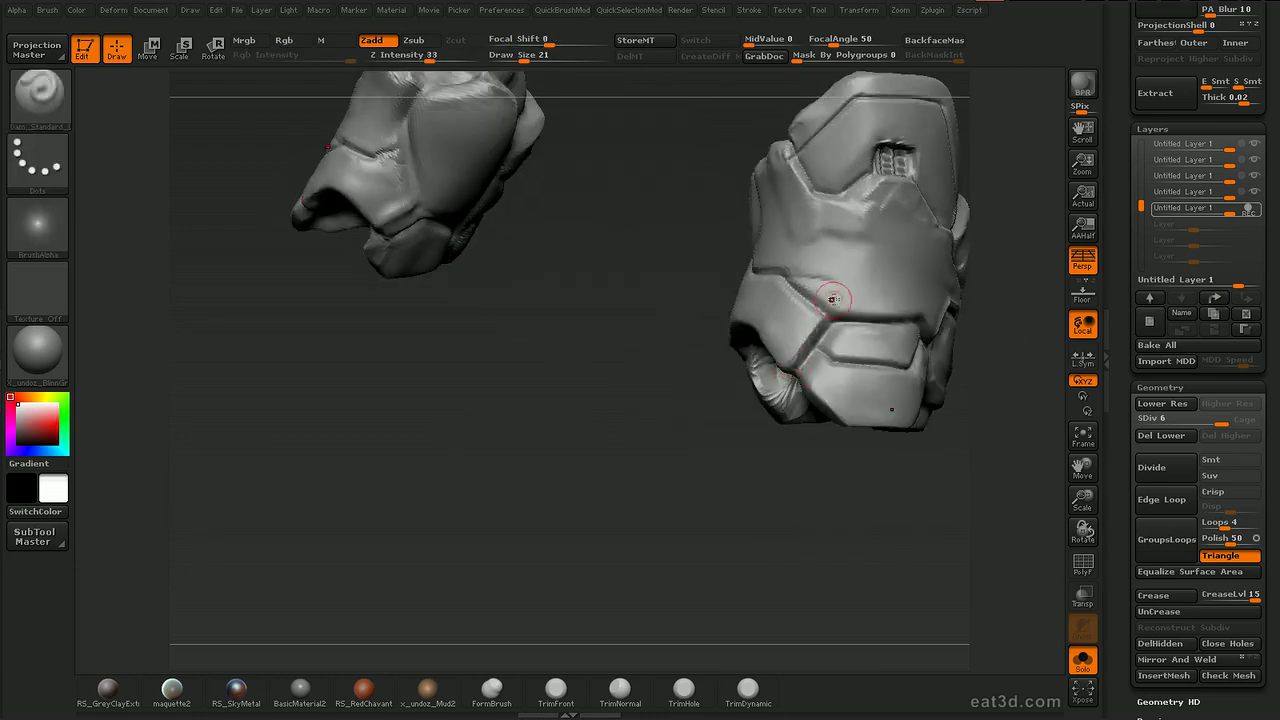
right_drag(820, 350, 795, 341)
drag(795, 341, 856, 351)
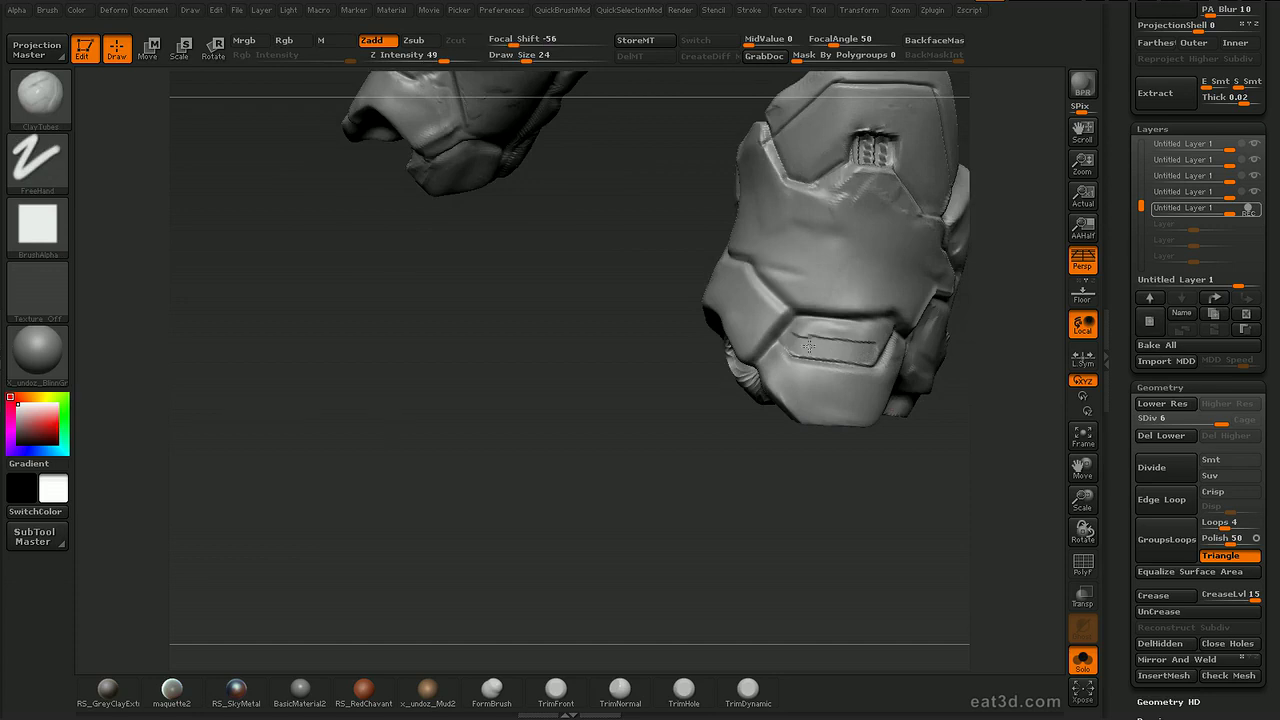
Build up the inset panel above the wrist with ClayTubes at draw size 24.
drag(880, 479, 836, 478)
mouse_move(858, 358)
mouse_down()
mouse_move(879, 325)
mouse_move(850, 347)
mouse_up()
drag(941, 483, 988, 481)
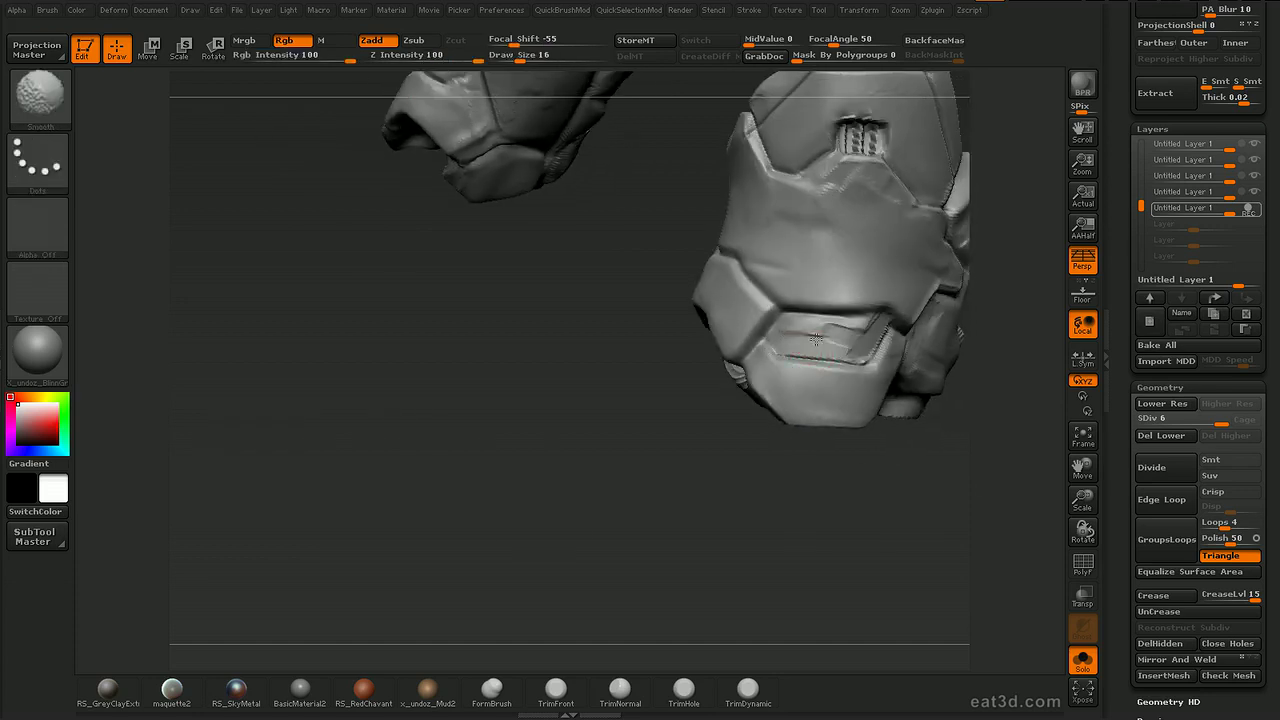
key(shift+d)
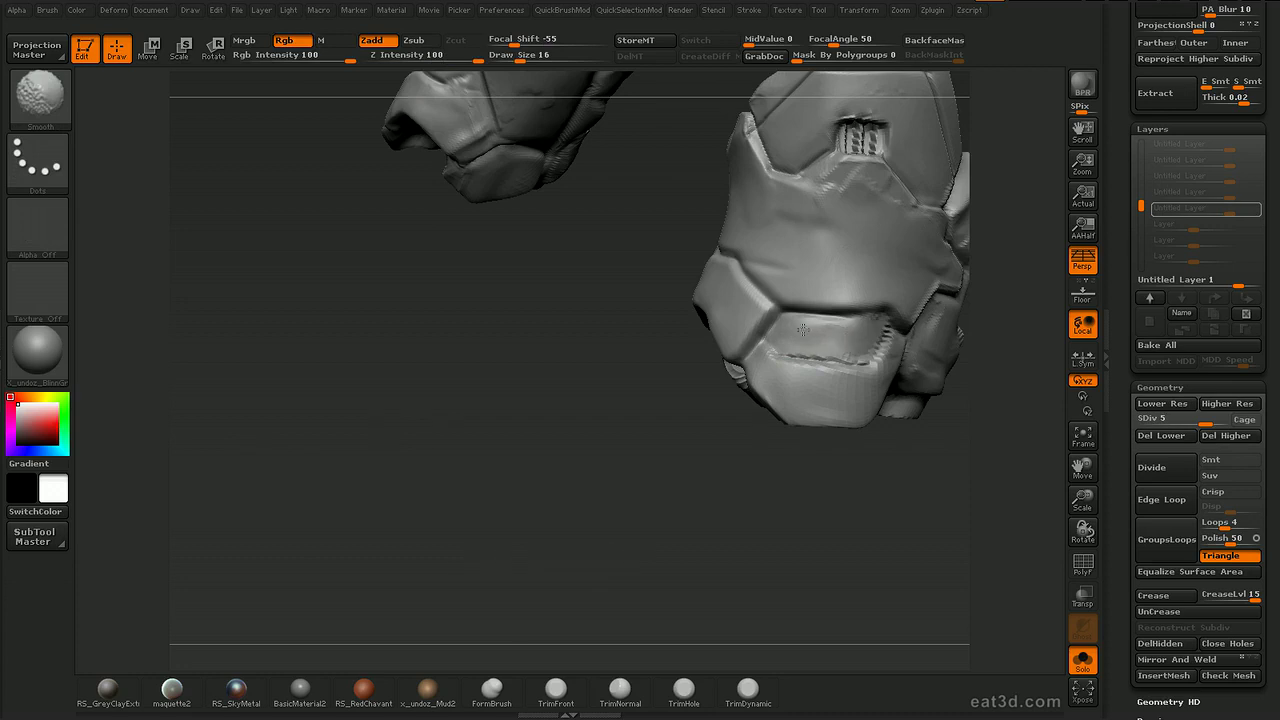
mouse_move(802, 326)
mouse_down()
mouse_move(786, 338)
mouse_move(854, 328)
mouse_move(791, 331)
mouse_move(777, 363)
mouse_move(880, 372)
mouse_up()
key(ctrl+z)
key(ctrl+z)
Recut the borders of the inset panel above the wrist with Dam_Standard at draw size 16.
key(b)
key(d)
key(s)
drag(927, 459, 868, 456)
drag(852, 378, 914, 313)
Cut a groove along the lower edge of the inner wrist plate with Dam_Standard at draw size 16.
drag(535, 325, 588, 328)
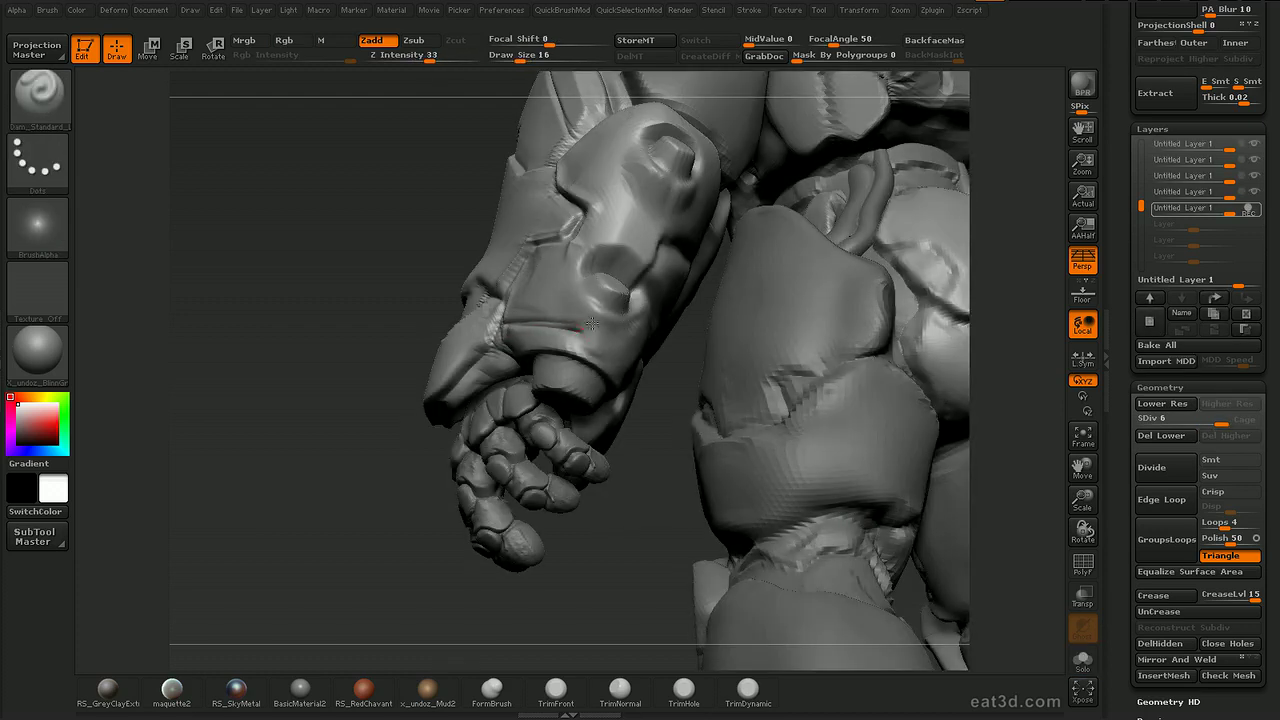
right_drag(588, 328, 520, 332)
drag(580, 330, 662, 386)
mouse_move(725, 497)
alt+mouse_down()
mouse_move(660, 480)
mouse_move(552, 511)
mouse_move(507, 414)
mouse_move(583, 587)
mouse_move(563, 523)
mouse_move(690, 515)
alt+mouse_up()
alt+drag(430, 500, 400, 560)
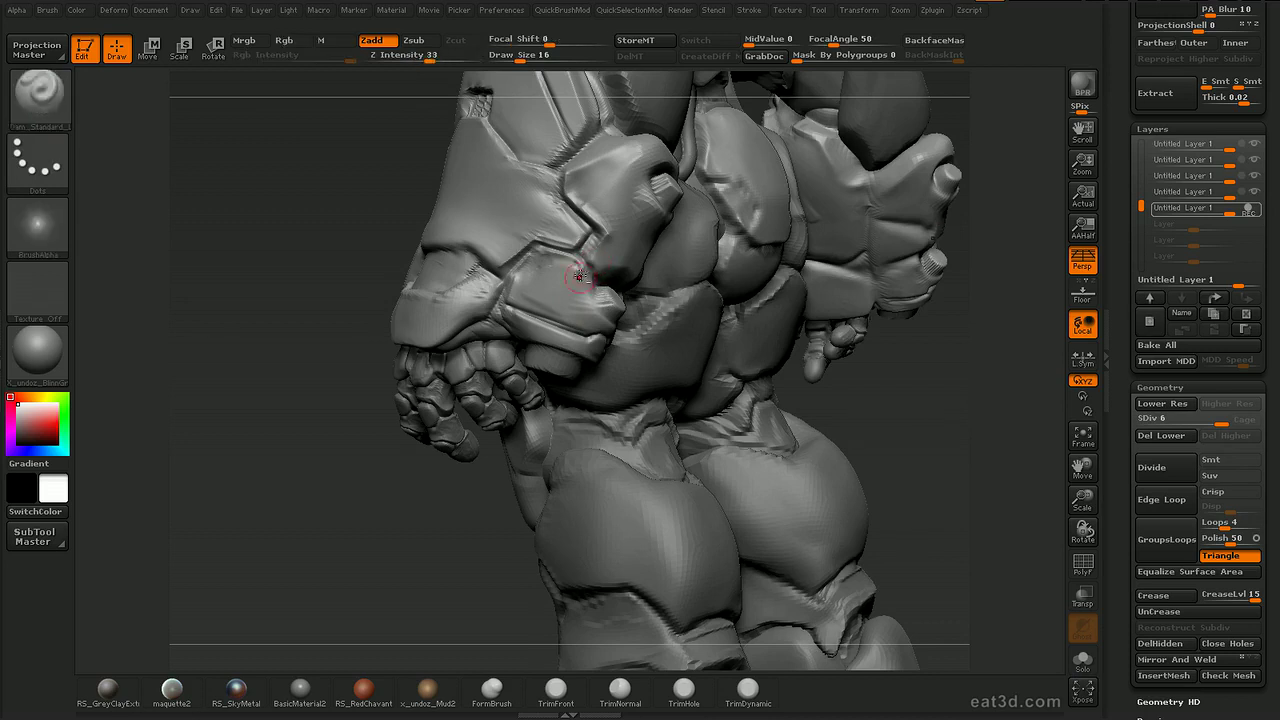
Smooth the inner wrist plate at subdivision level 5, then return the mesh to level 6.
key(b)
key(c)
key(t)
key(shift)
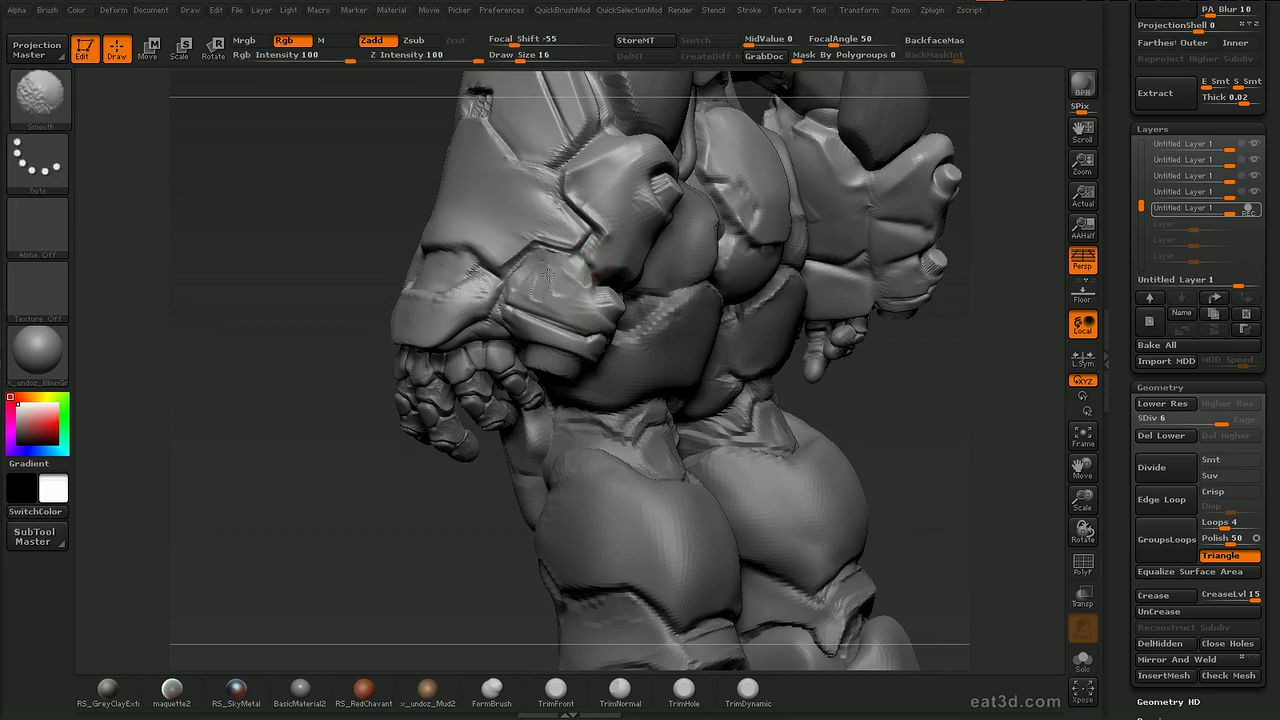
key(shift+d)
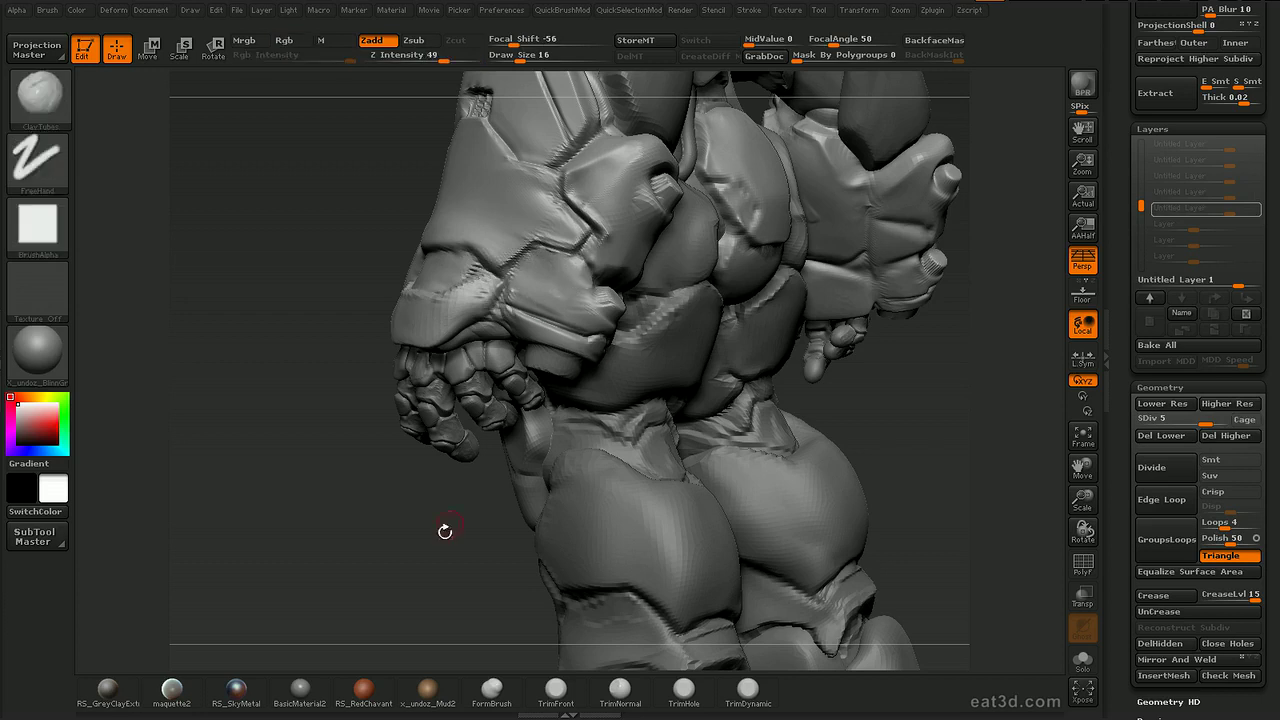
key(d)
Cut the seam between the upper and lower stud plates on the forearm's side with Dam_Standard.
key(b)
key(d)
key(s)
drag(763, 237, 640, 255)
drag(835, 464, 920, 438)
drag(820, 354, 874, 263)
Build up the plate above the upper stud with ClayTubes at draw size 50 and flatten it with hPolish at draw size 80.
key(b)
key(c)
key(t)
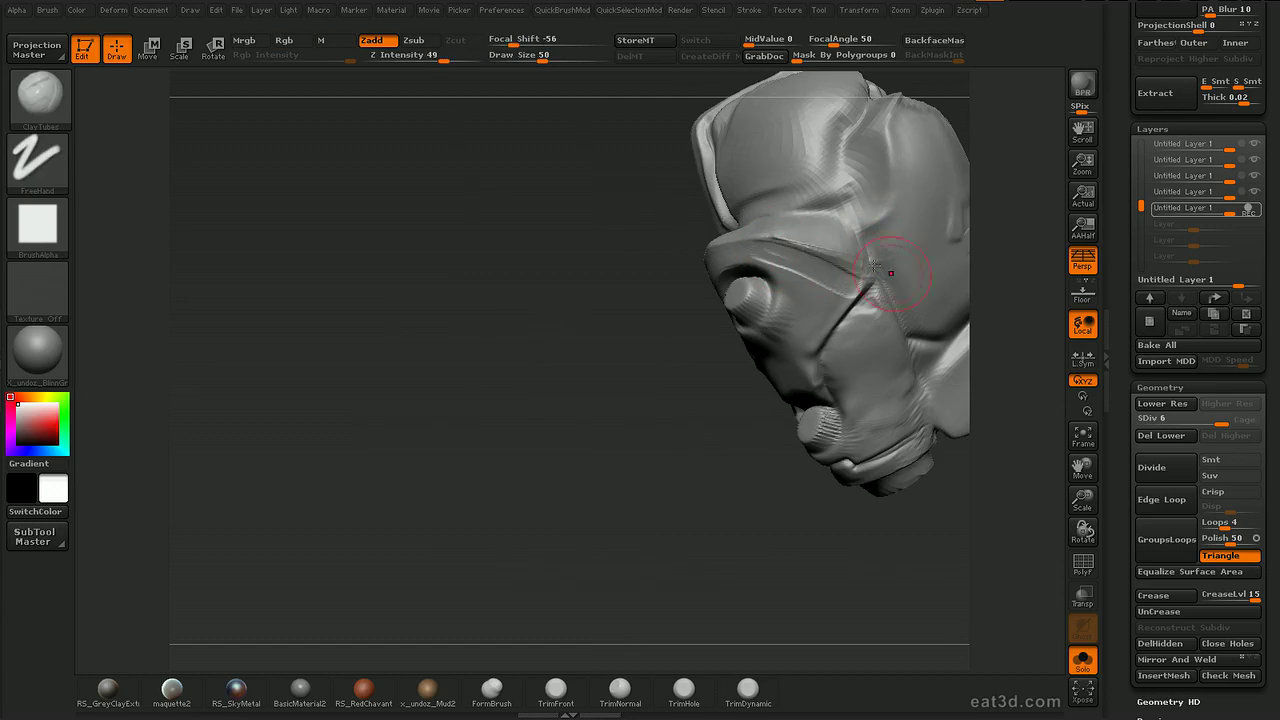
drag(995, 222, 1042, 222)
key(b)
key(h)
key(p)
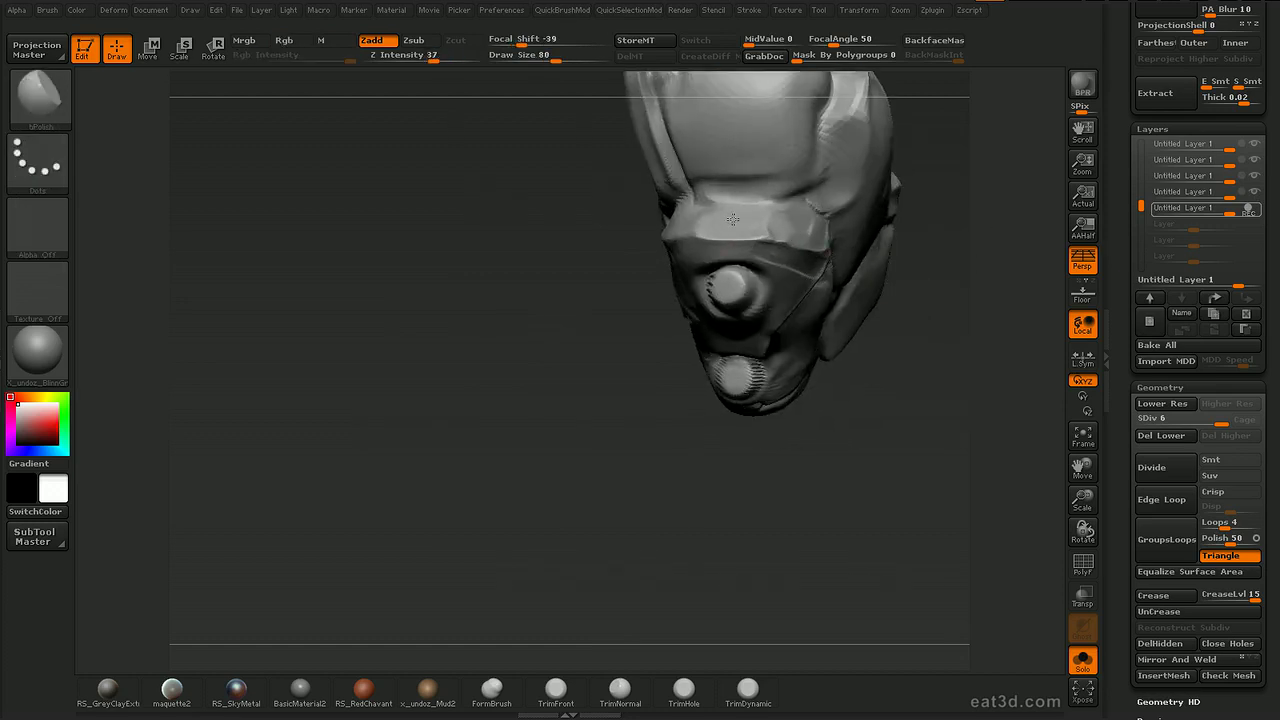
right_drag(787, 233, 767, 230)
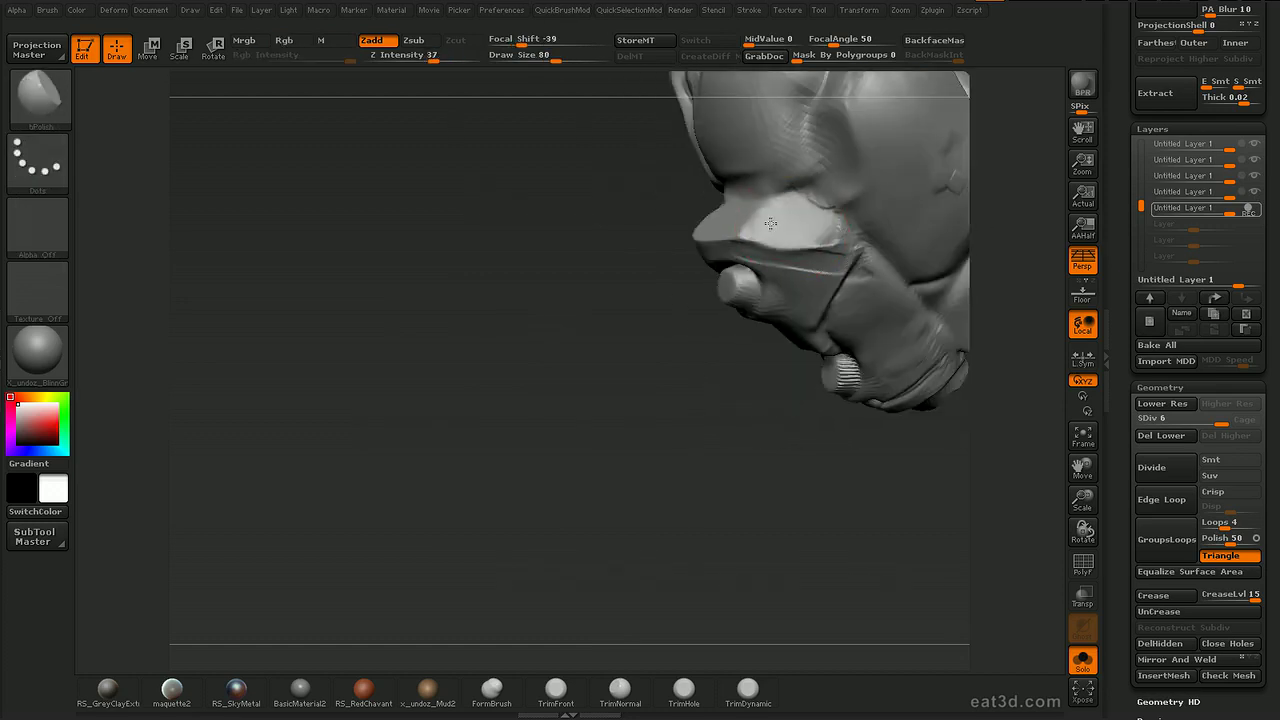
key(b)
key(s)
key(t)
key(ctrl+z)
Smooth the plate above the upper stud and adjust its outline with the Move brush.
key(b)
key(c)
key(t)
shift+drag(768, 246, 777, 244)
key(b)
key(m)
key(v)
mouse_move(985, 245)
alt+mouse_down()
mouse_move(977, 154)
mouse_move(951, 323)
mouse_move(918, 282)
alt+mouse_up()
Mask everything except the plate above the upper stud and flatten its faces with hPolish at draw size 61.
key(ctrl)
ctrl+drag(730, 289, 762, 256)
ctrl+click(890, 213)
mouse_move(894, 211)
mouse_down()
mouse_move(778, 240)
mouse_move(840, 215)
mouse_move(903, 220)
mouse_up()
key(ctrl)
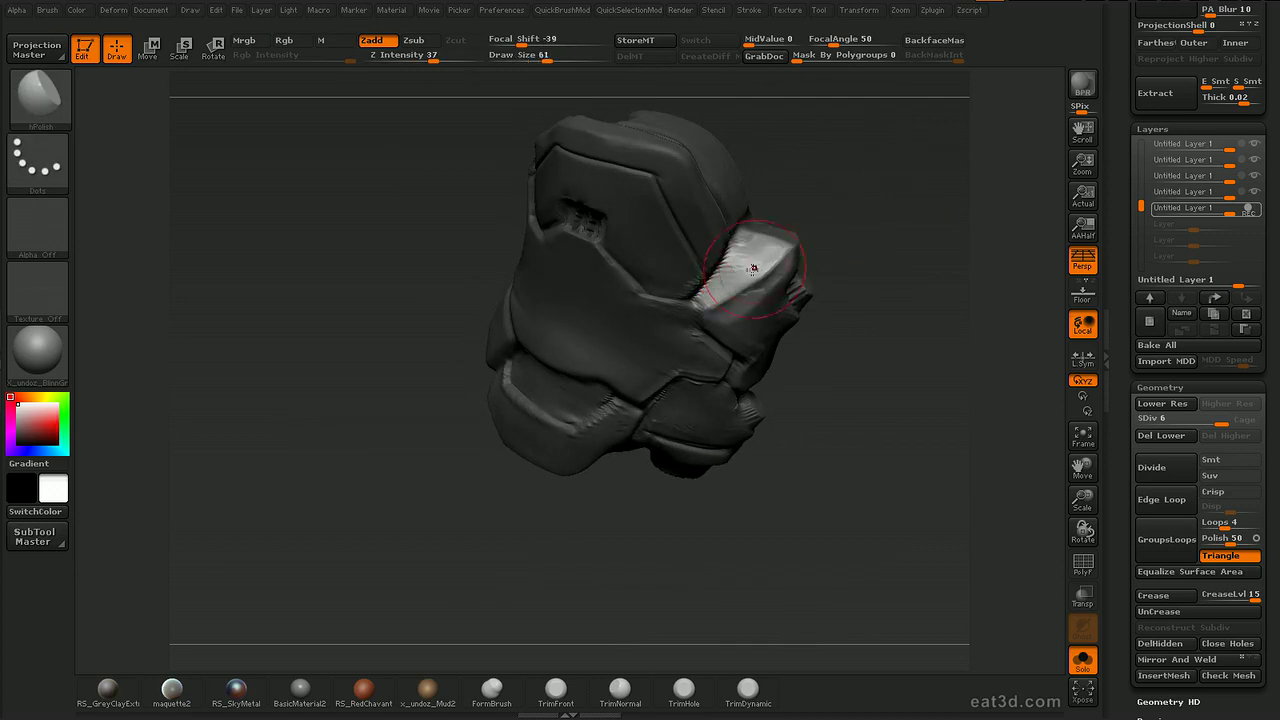
mouse_move(845, 260)
mouse_down()
mouse_move(852, 223)
mouse_move(943, 194)
mouse_move(949, 167)
mouse_move(955, 227)
mouse_up()
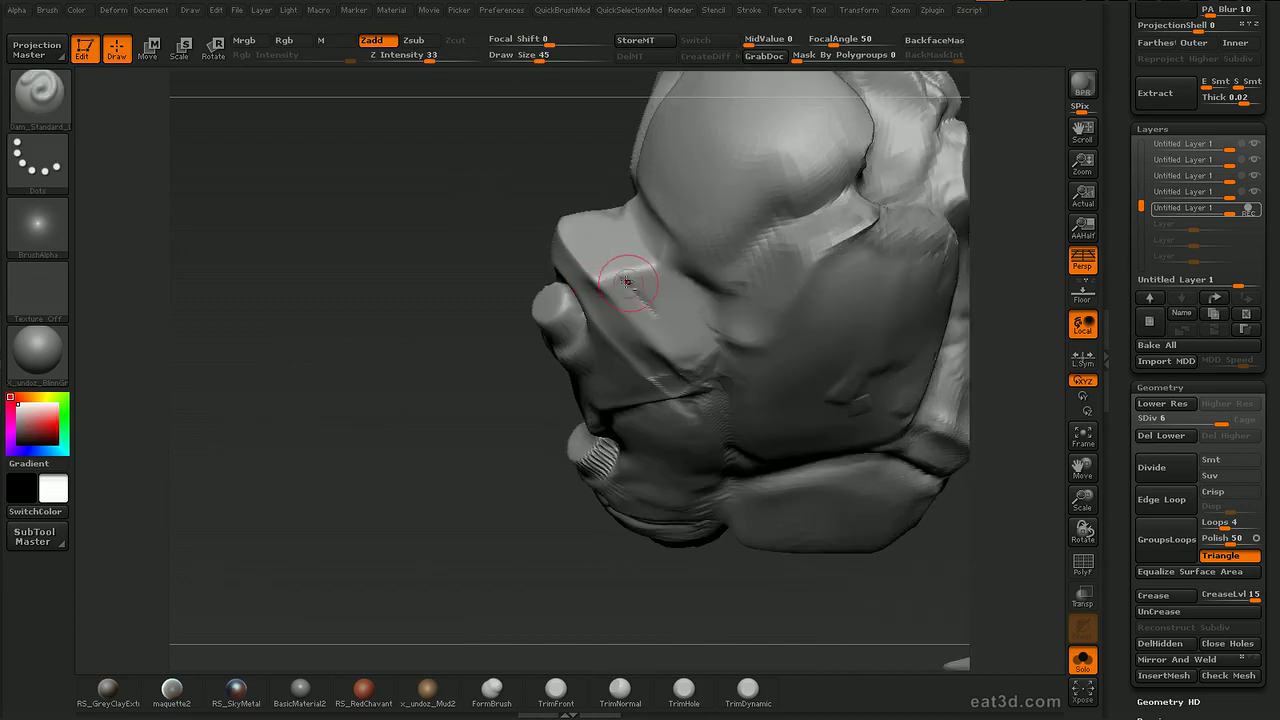
Carve a diagonal groove across the plate above the upper stud with Dam_Standard at draw size 45.
drag(628, 282, 707, 372)
drag(621, 281, 712, 374)
drag(509, 409, 512, 285)
drag(569, 200, 630, 293)
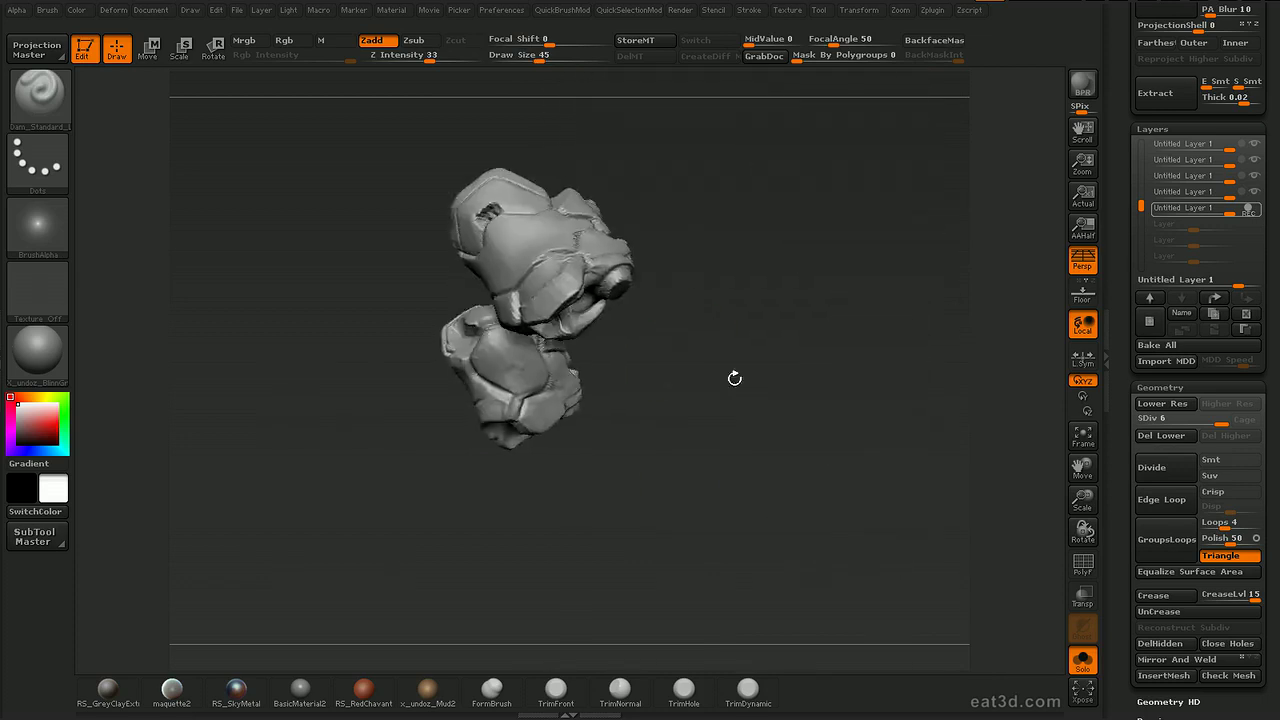
Extend the groove down to the plate's lower seam with Dam_Standard at draw size 27 and smooth its sides.
mouse_move(735, 378)
mouse_down()
mouse_move(749, 260)
mouse_move(774, 246)
mouse_move(766, 238)
mouse_up()
key(s)
mouse_move(580, 200)
mouse_down()
mouse_move(568, 198)
mouse_move(594, 242)
mouse_move(580, 212)
mouse_up()
drag(568, 192, 585, 230)
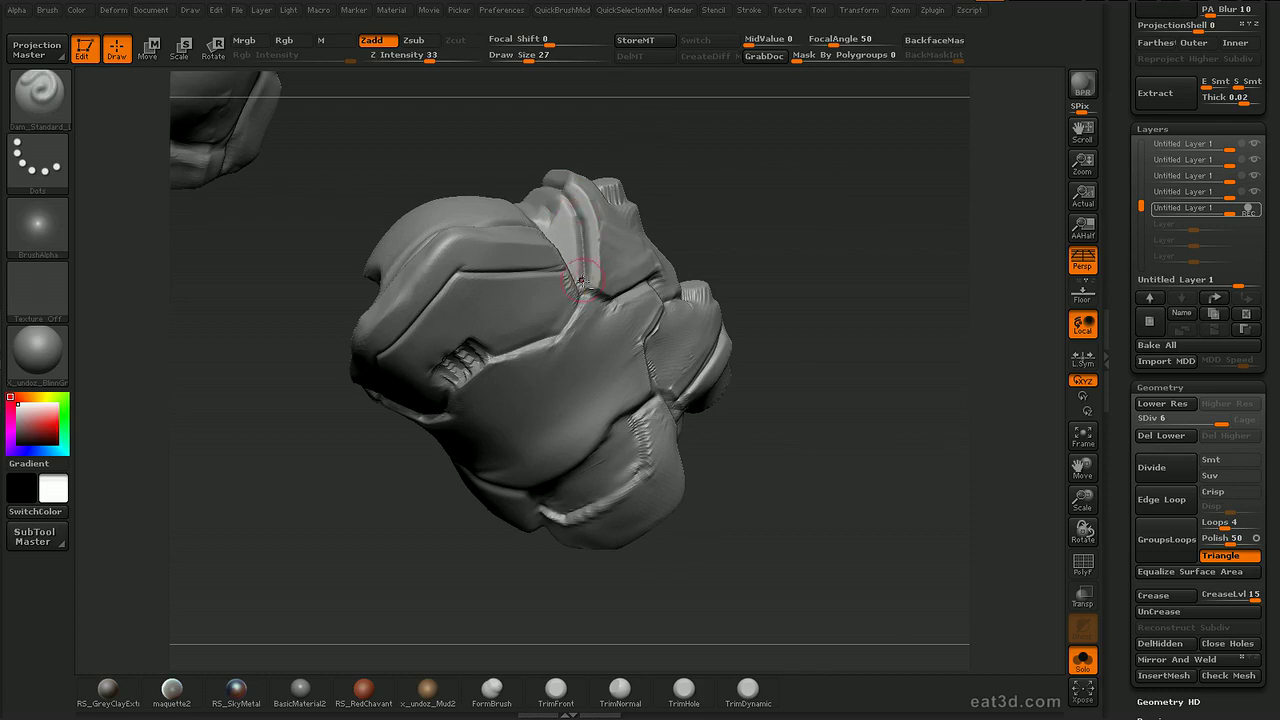
mouse_move(590, 236)
shift+mouse_down()
mouse_move(570, 204)
mouse_move(576, 225)
shift+mouse_up()
Tighten the grooves and edges of the stud-side plate with Pinch at draw size 22.
key(b)
key(p)
key(i)
mouse_move(526, 180)
mouse_down()
mouse_move(556, 170)
mouse_move(540, 182)
mouse_up()
drag(697, 177, 827, 231)
mouse_move(827, 231)
alt+mouse_down()
mouse_move(723, 228)
mouse_move(780, 211)
alt+mouse_up()
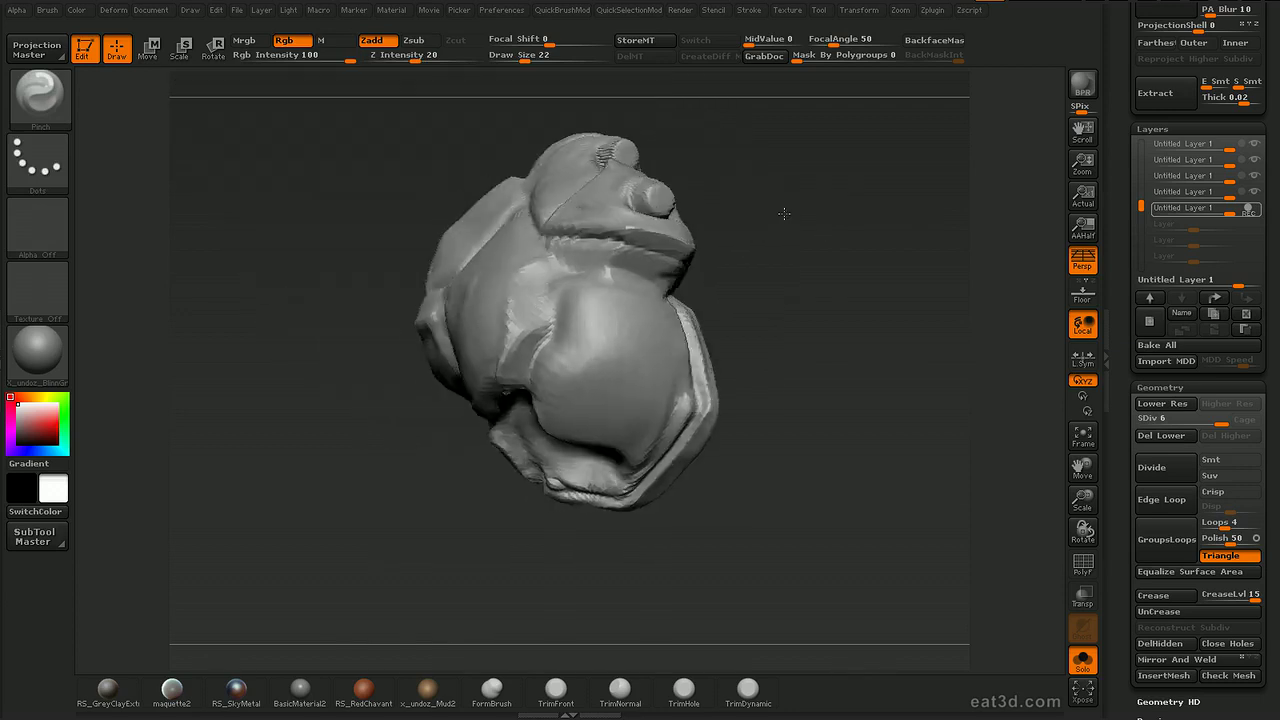
mouse_move(716, 240)
alt+mouse_down()
mouse_move(709, 177)
mouse_move(726, 129)
mouse_move(689, 251)
mouse_move(720, 255)
alt+mouse_up()
Show the whole figure, activate the forearm subtool and choose the TrimHole brush for work around the wrist cylinder.
key(alt+s)
mouse_move(782, 455)
alt+mouse_down()
mouse_move(714, 406)
mouse_move(780, 237)
mouse_move(800, 228)
mouse_move(790, 400)
alt+mouse_up()
alt+click(690, 520)
click(557, 691)
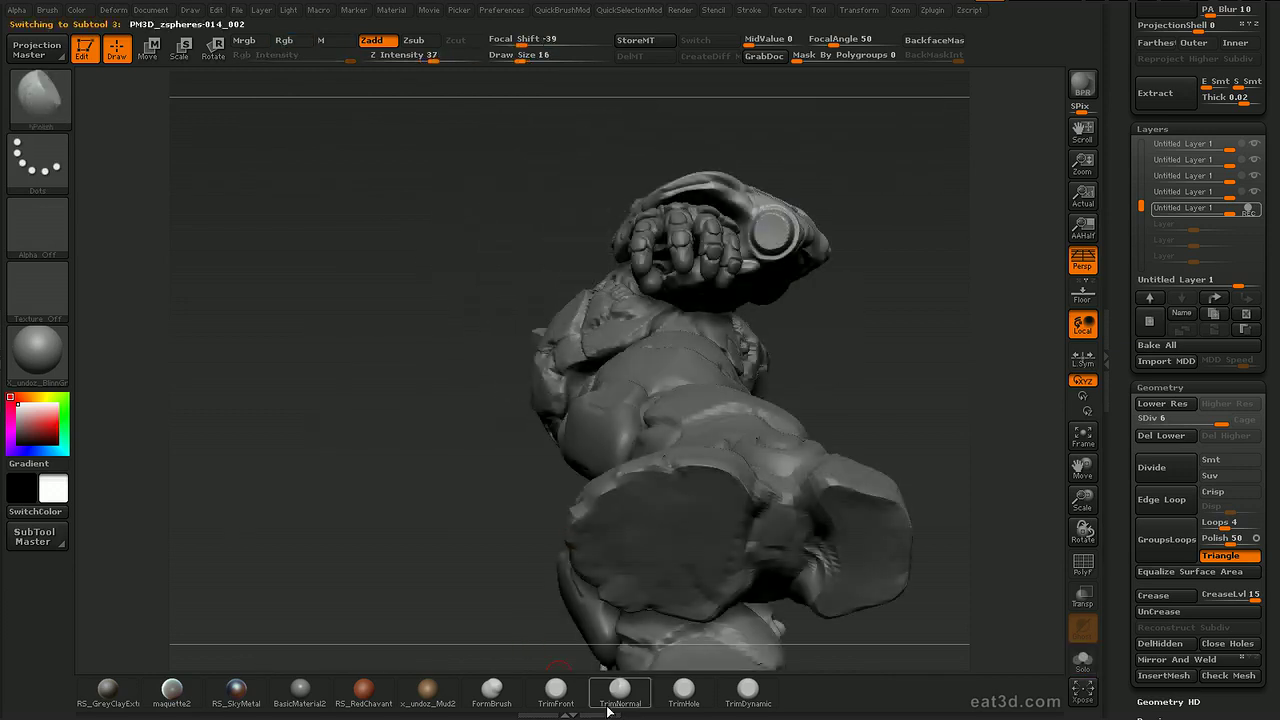
click(684, 689)
mouse_move(848, 193)
mouse_down()
mouse_move(877, 186)
mouse_move(866, 191)
mouse_up()
mouse_move(900, 262)
alt+mouse_down()
mouse_move(909, 206)
mouse_move(906, 320)
mouse_move(798, 378)
mouse_move(891, 457)
mouse_move(862, 350)
alt+mouse_up()
Cut fine grooves around the wrist cylinder below the inner wrist plate with Dam_Standard at draw size 15.
key(1)
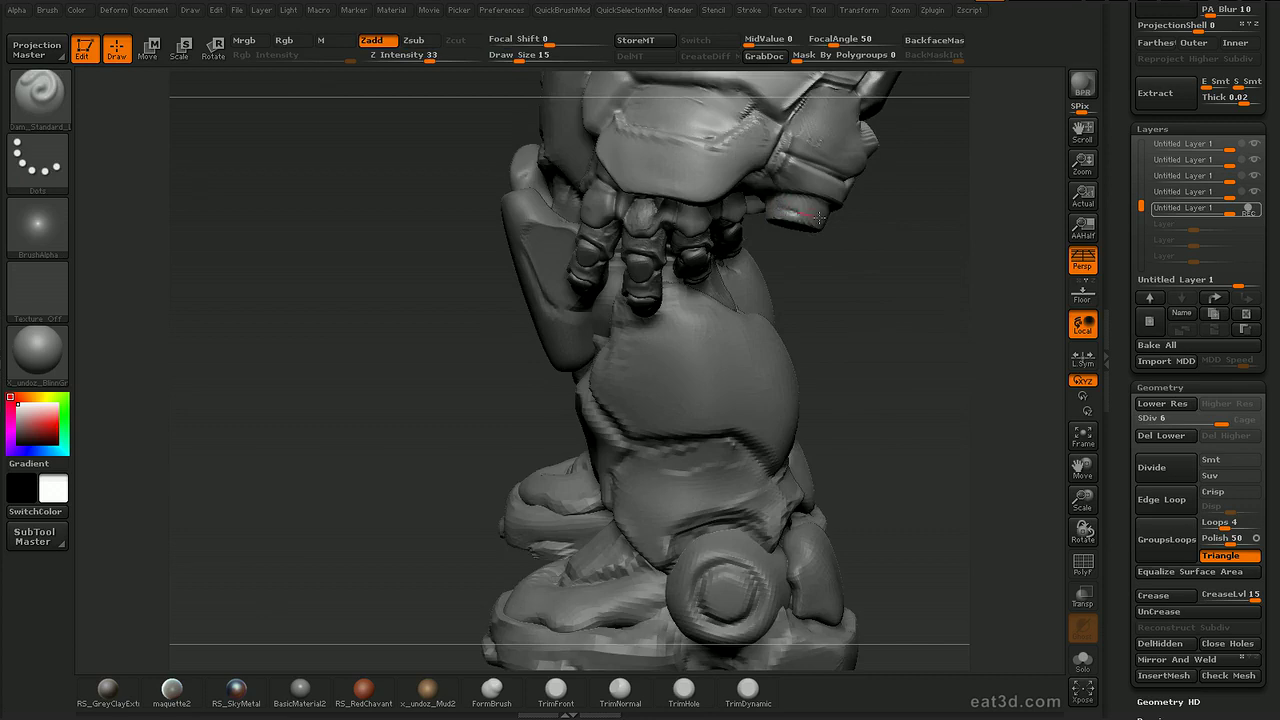
drag(868, 268, 785, 260)
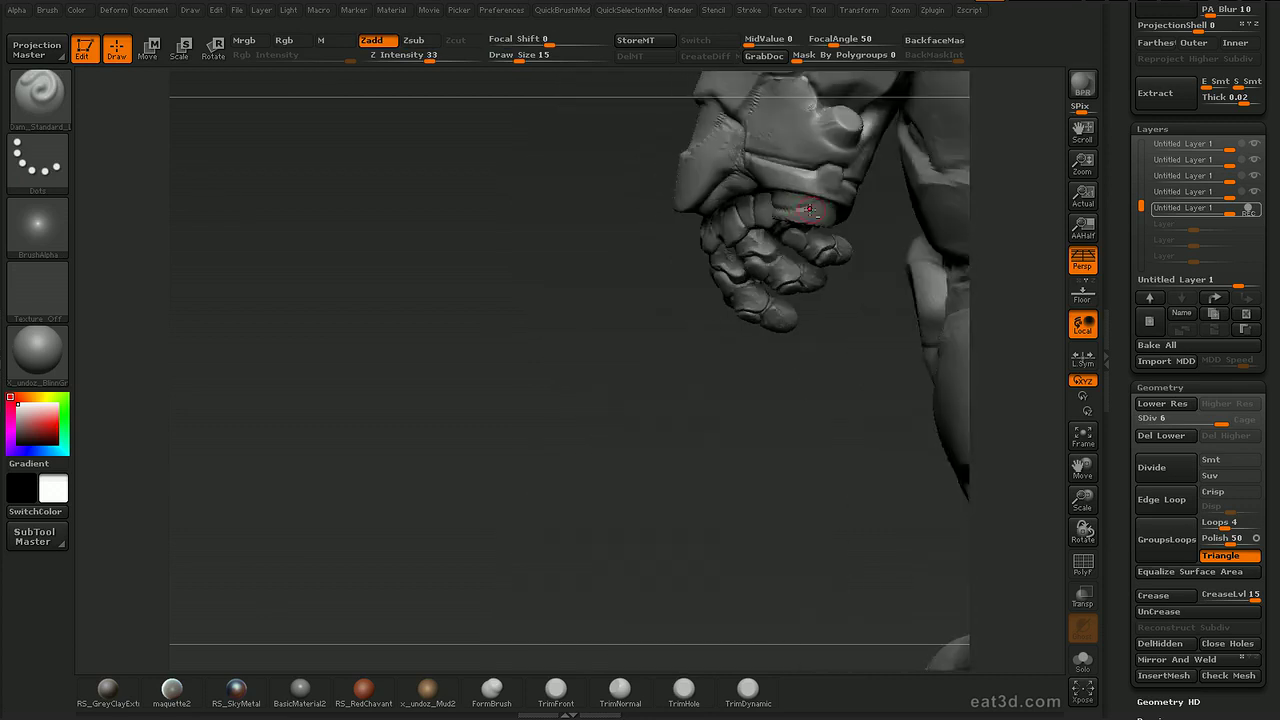
mouse_move(807, 370)
mouse_down()
mouse_move(800, 394)
mouse_move(790, 213)
mouse_up()
mouse_move(824, 338)
mouse_down()
mouse_move(819, 226)
mouse_move(862, 220)
mouse_up()
drag(802, 342, 794, 297)
drag(826, 211, 846, 210)
mouse_move(820, 277)
mouse_down()
mouse_move(957, 223)
mouse_move(897, 267)
mouse_move(722, 290)
mouse_move(812, 236)
mouse_up()
drag(864, 241, 806, 345)
Build up the surface around the wrist cylinder with ClayTubes.
key(b)
key(c)
key(t)
drag(773, 251, 810, 310)
alt+drag(820, 372, 766, 371)
Isolate the hip and thigh armor subtool and subdivide it to level 4 on a new layer.
drag(792, 437, 871, 456)
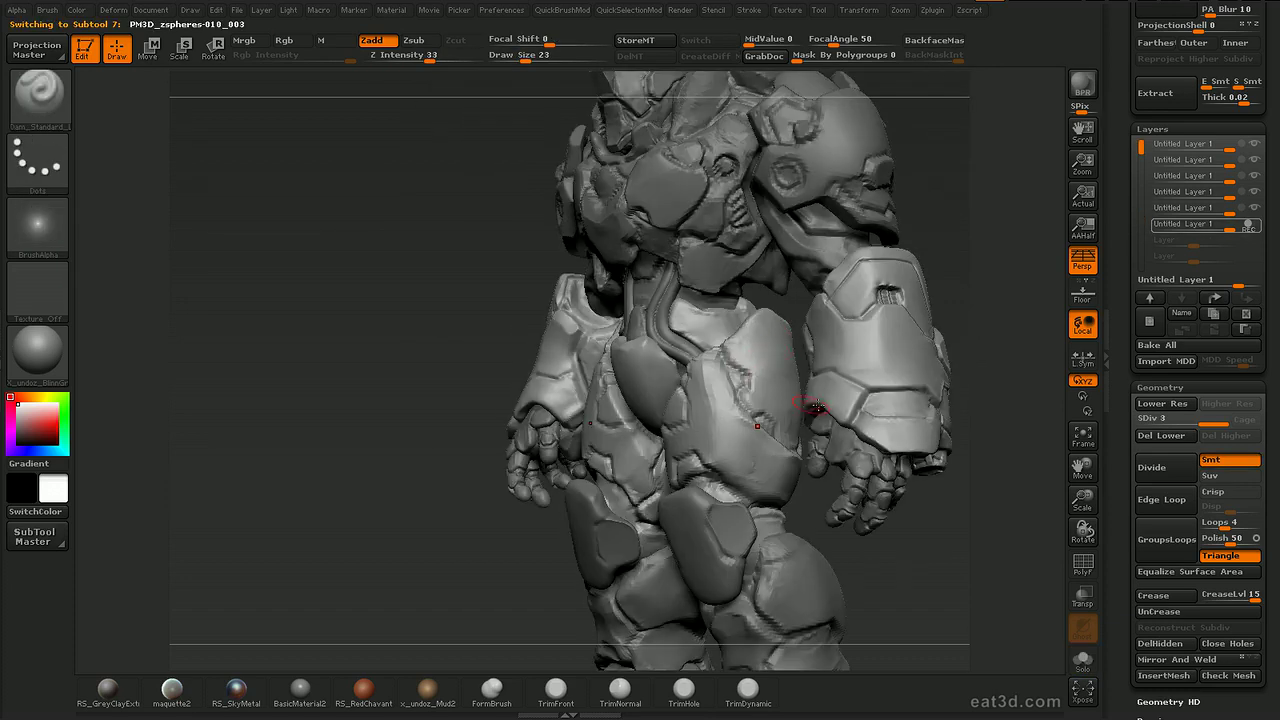
key(shift+alt+s)
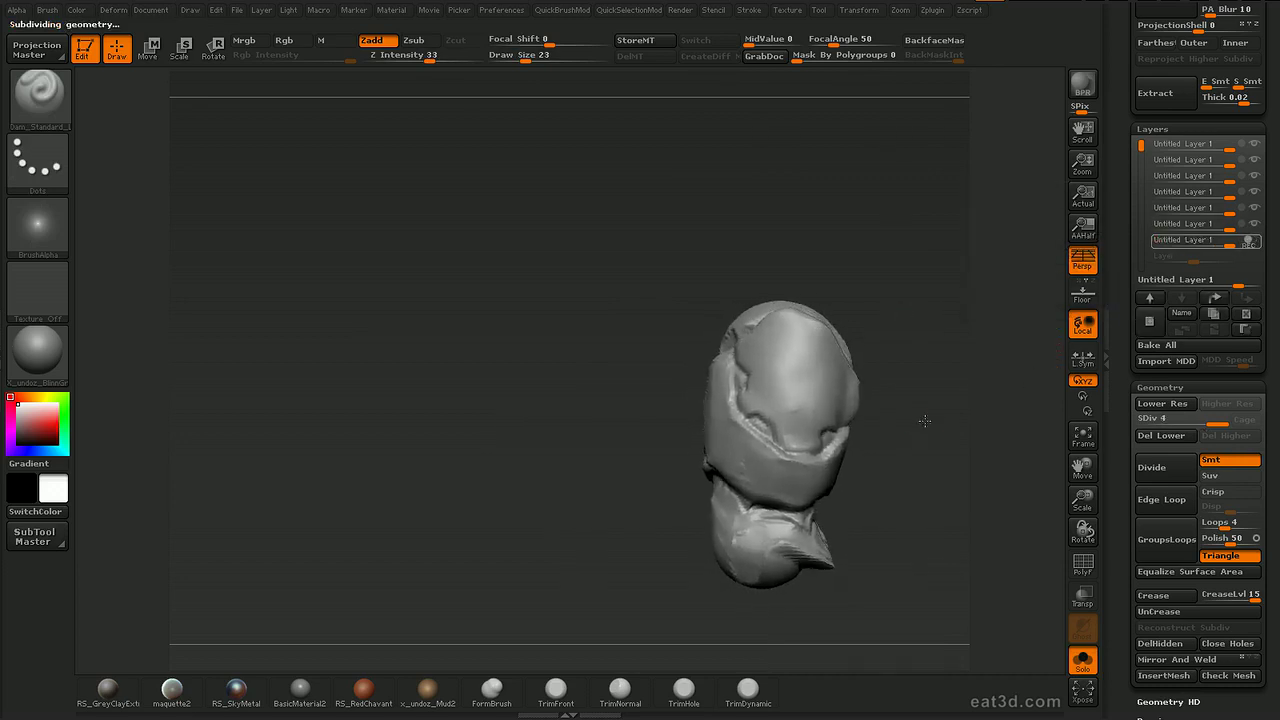
Cut the notched seam between the upper thigh plate and the band below it with Dam_Standard at draw size 18.
drag(722, 354, 732, 380)
key([)
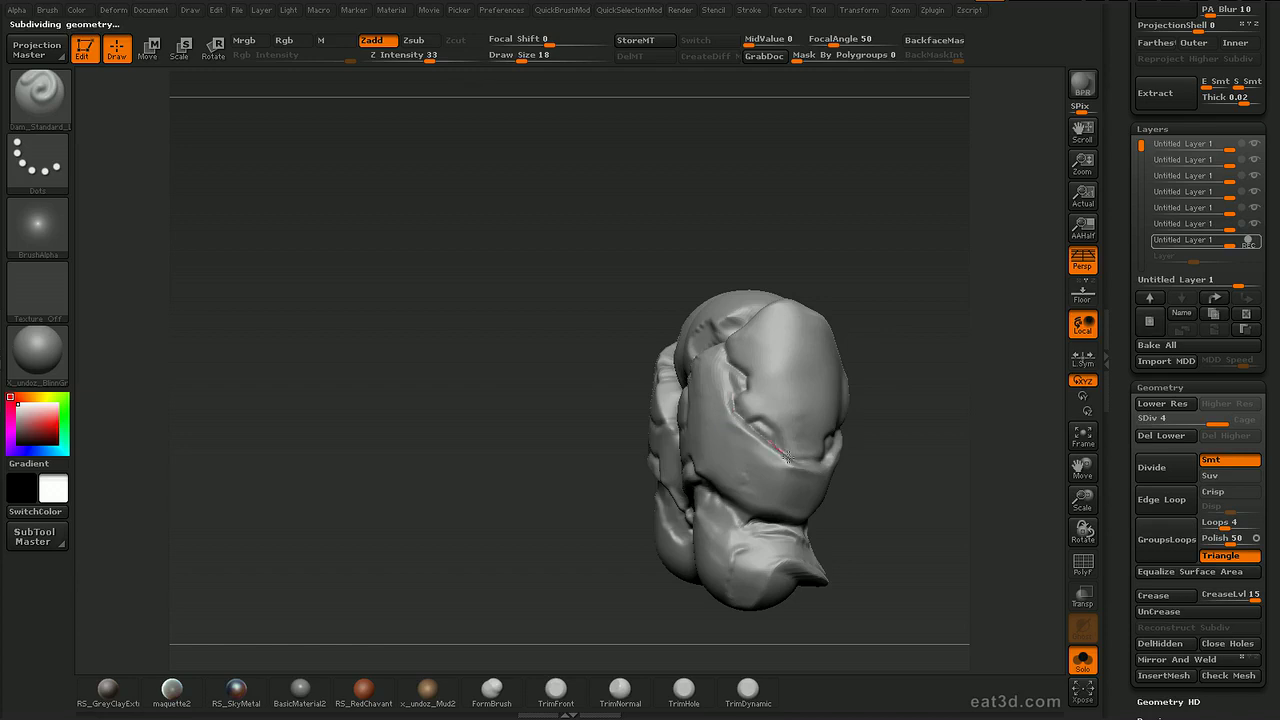
drag(775, 417, 779, 438)
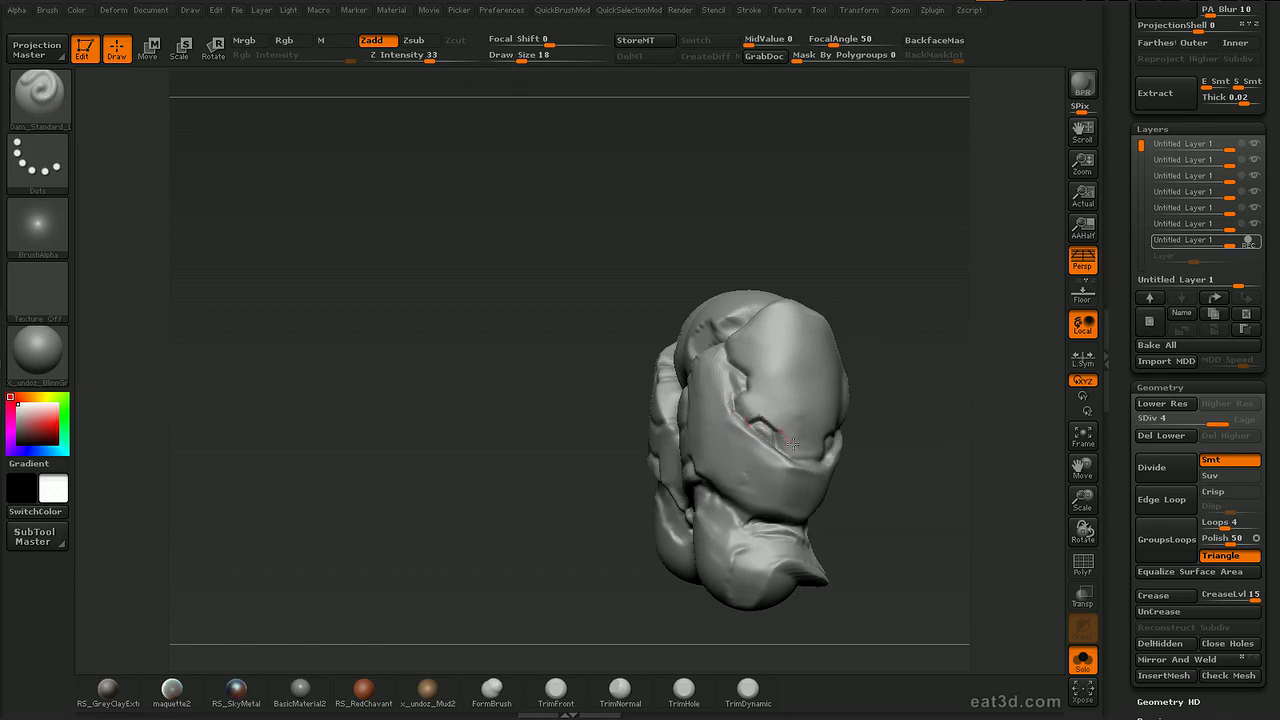
mouse_move(881, 317)
mouse_down()
mouse_move(734, 398)
mouse_move(714, 350)
mouse_up()
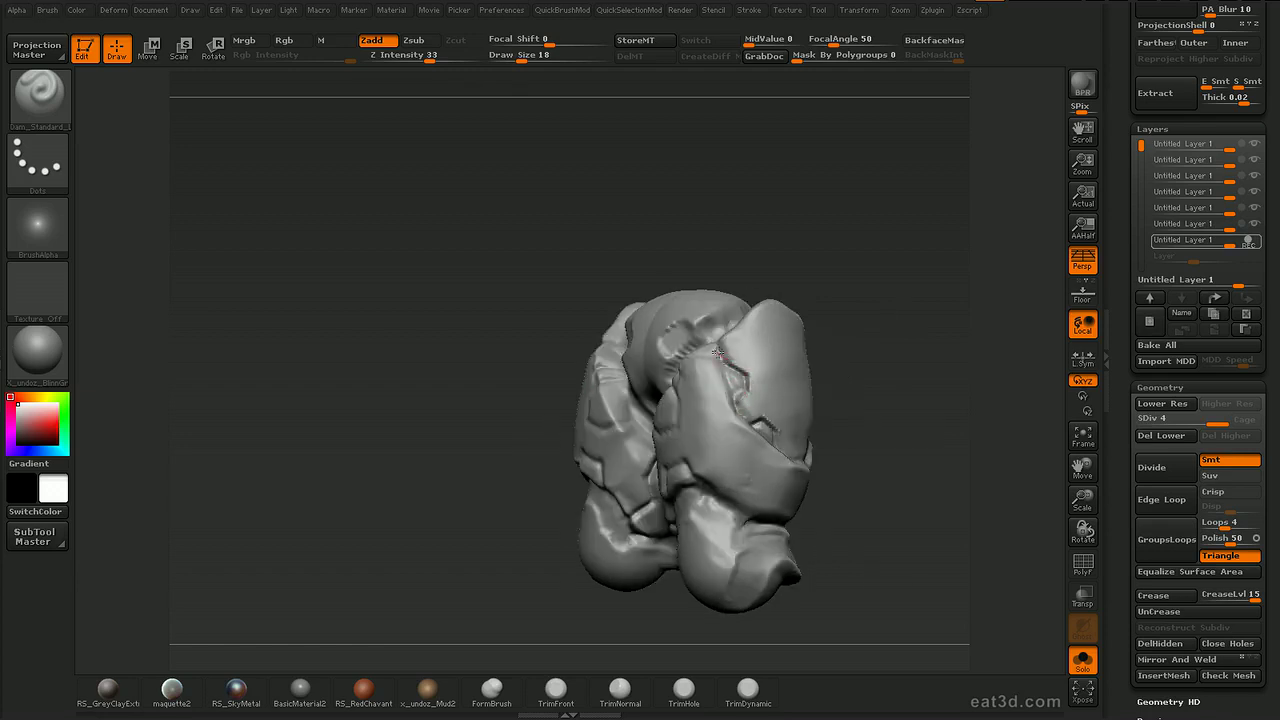
drag(919, 266, 909, 220)
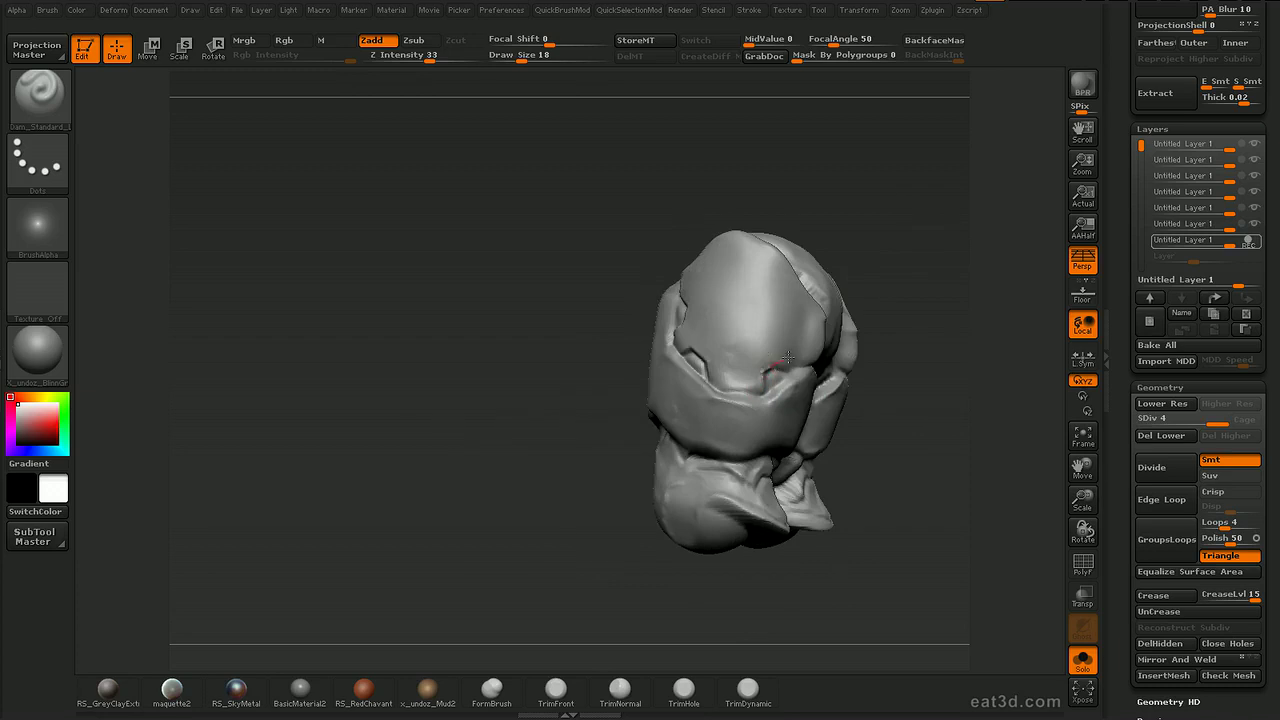
mouse_move(873, 366)
mouse_down()
mouse_move(816, 378)
mouse_move(700, 360)
mouse_up()
Fill and even out the surfaces around the thigh plate's notches with ClayTubes.
key(b)
key(c)
key(t)
drag(884, 259, 908, 278)
drag(748, 371, 754, 390)
drag(917, 320, 874, 332)
Sharpen the notches and side seam of the upper thigh plate with Dam_Standard at draw size 18.
key(b)
key(d)
key(s)
drag(857, 415, 896, 386)
drag(1032, 366, 965, 370)
mouse_move(889, 382)
mouse_down()
mouse_move(904, 328)
mouse_move(872, 336)
mouse_up()
mouse_move(876, 265)
mouse_down()
mouse_move(957, 214)
mouse_move(917, 229)
mouse_up()
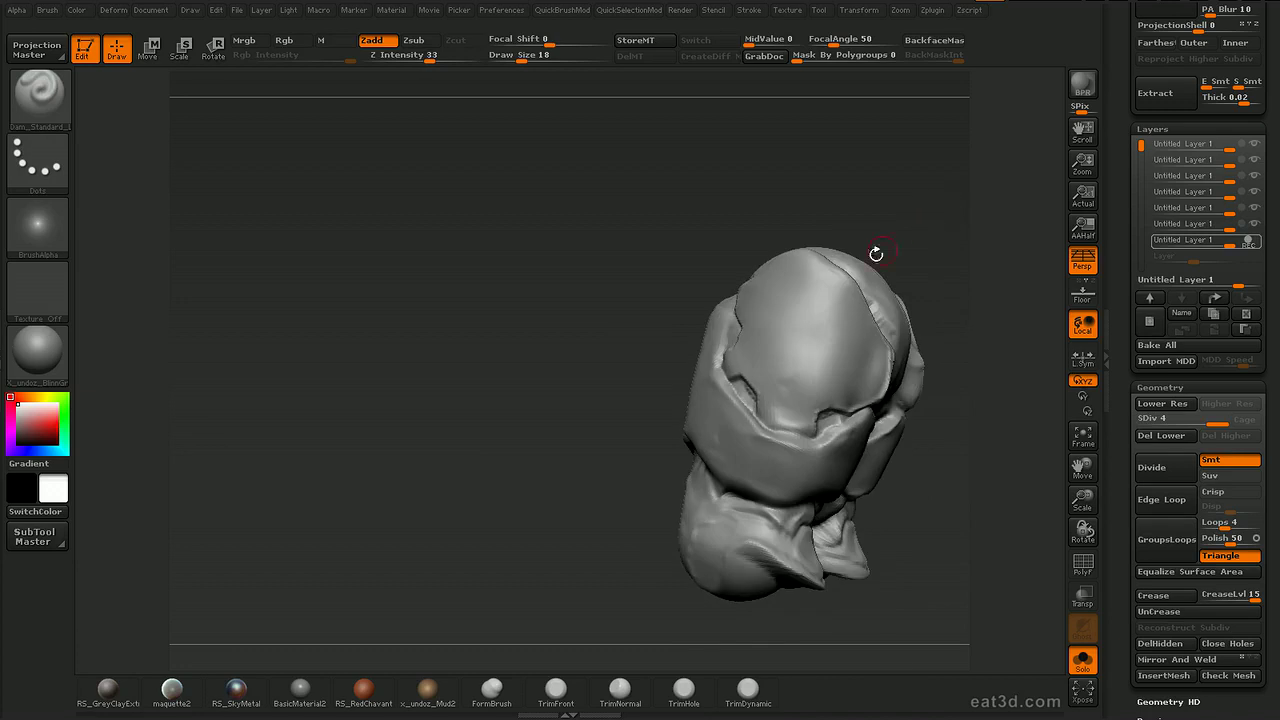
Reshape the upper edge of the outer thigh plate with the Move brush.
key(b)
key(m)
key(v)
mouse_move(846, 268)
mouse_down()
mouse_move(880, 206)
mouse_move(863, 220)
mouse_move(930, 245)
mouse_move(943, 243)
mouse_move(935, 205)
mouse_move(954, 224)
mouse_move(920, 240)
mouse_move(914, 229)
mouse_move(806, 302)
mouse_up()
Flatten the rim of the outer thigh plate with hPolish at draw size 42.
key(b)
key(h)
key(p)
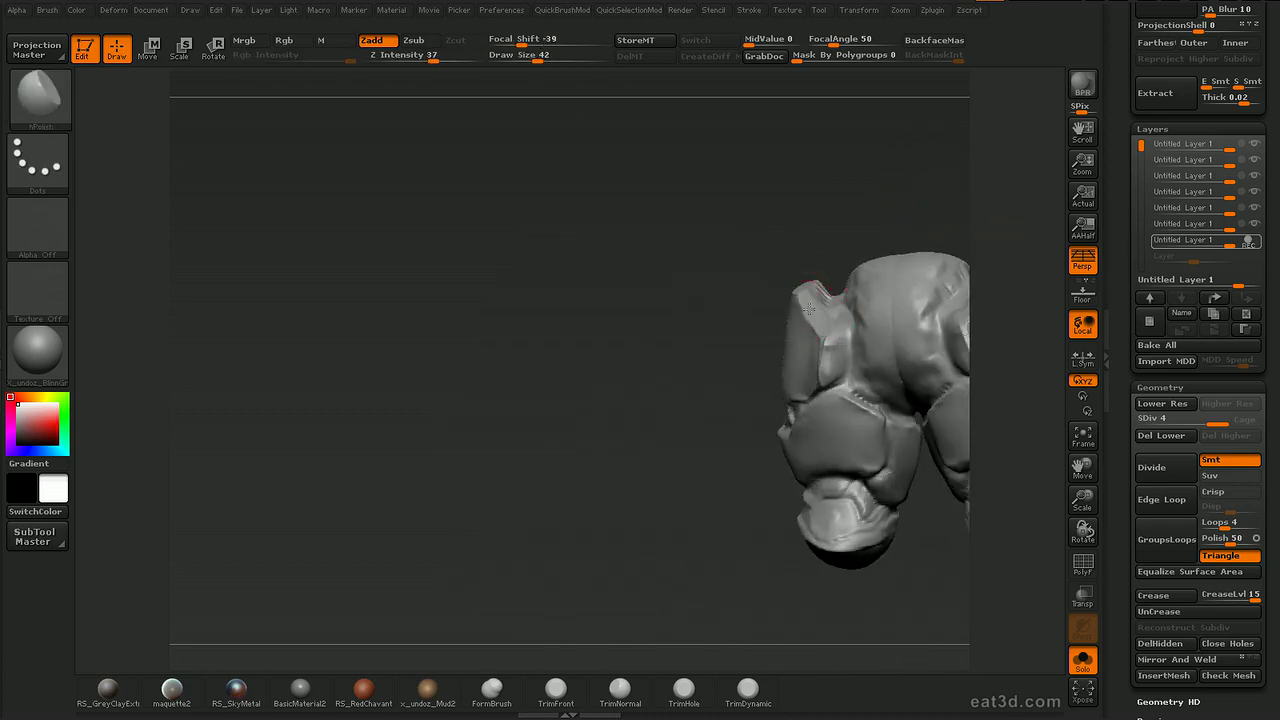
drag(855, 215, 862, 240)
Carve and smooth a groove along the inner rim of the outer thigh plate with Dam_Standard at draw size 27.
key(b)
key(d)
key(s)
shift+drag(814, 306, 846, 354)
mouse_move(838, 345)
shift+mouse_down()
mouse_move(832, 336)
mouse_move(848, 358)
shift+mouse_up()
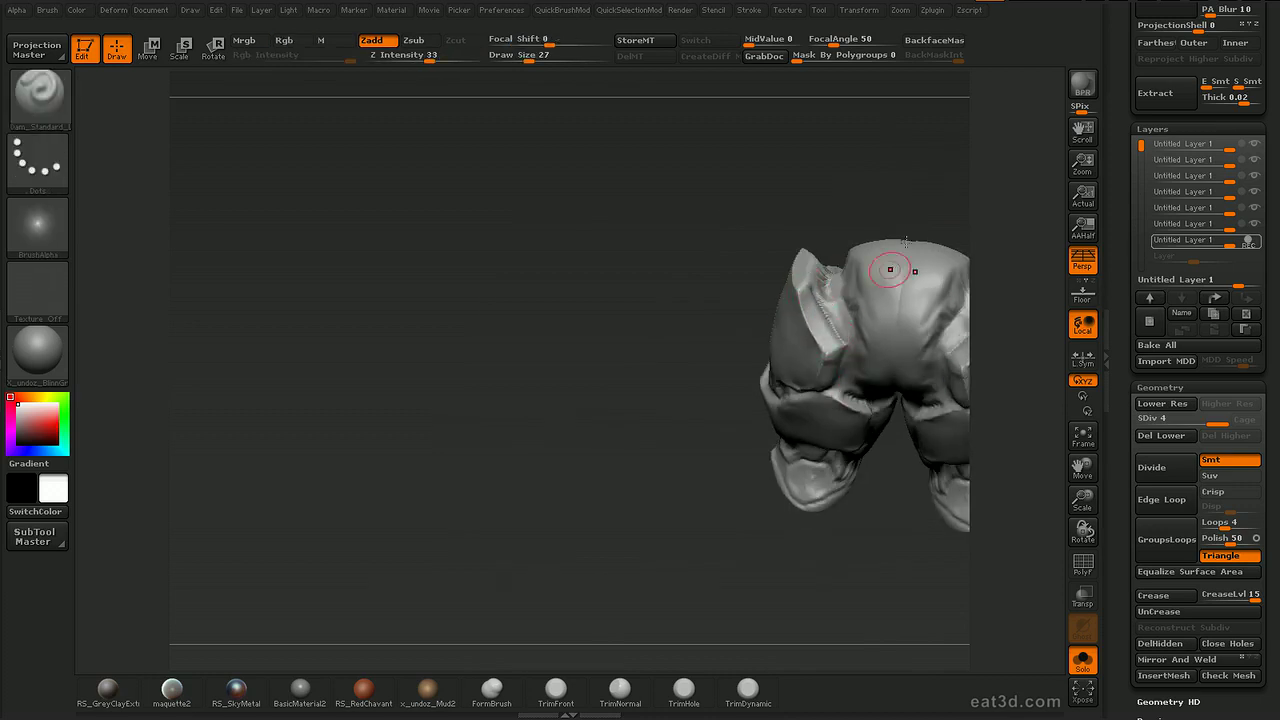
drag(888, 470, 908, 254)
mouse_move(937, 177)
mouse_down()
mouse_move(932, 200)
mouse_move(937, 176)
mouse_up()
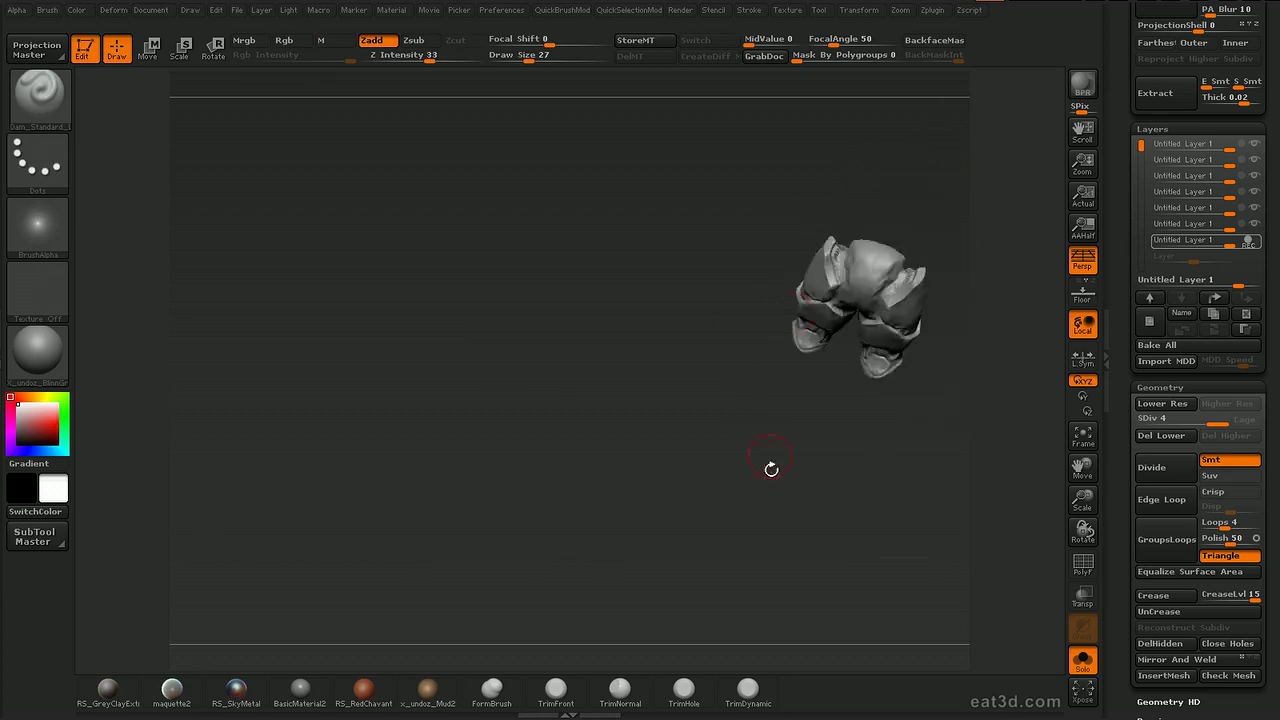
Build up the upper inner recesses of the front thigh plates with ClayTubes at draw size 38 and define them with Dam_Standard.
key(f)
drag(825, 313, 814, 364)
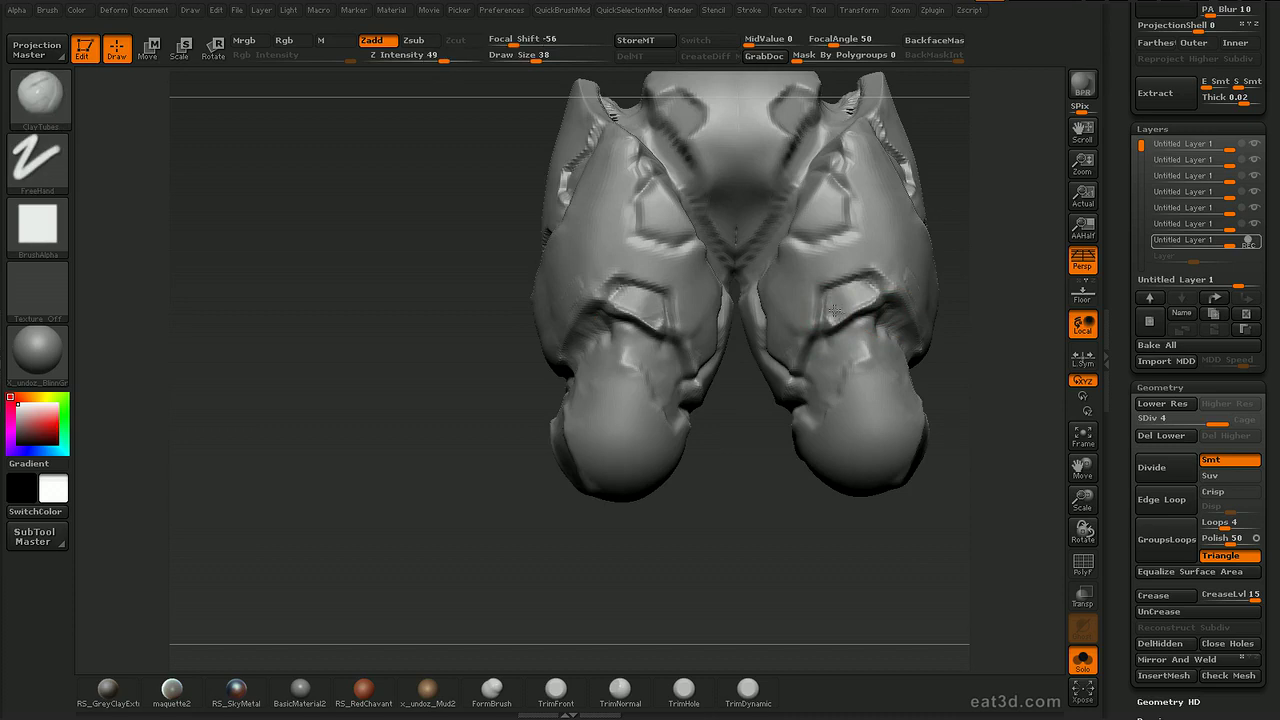
key(f)
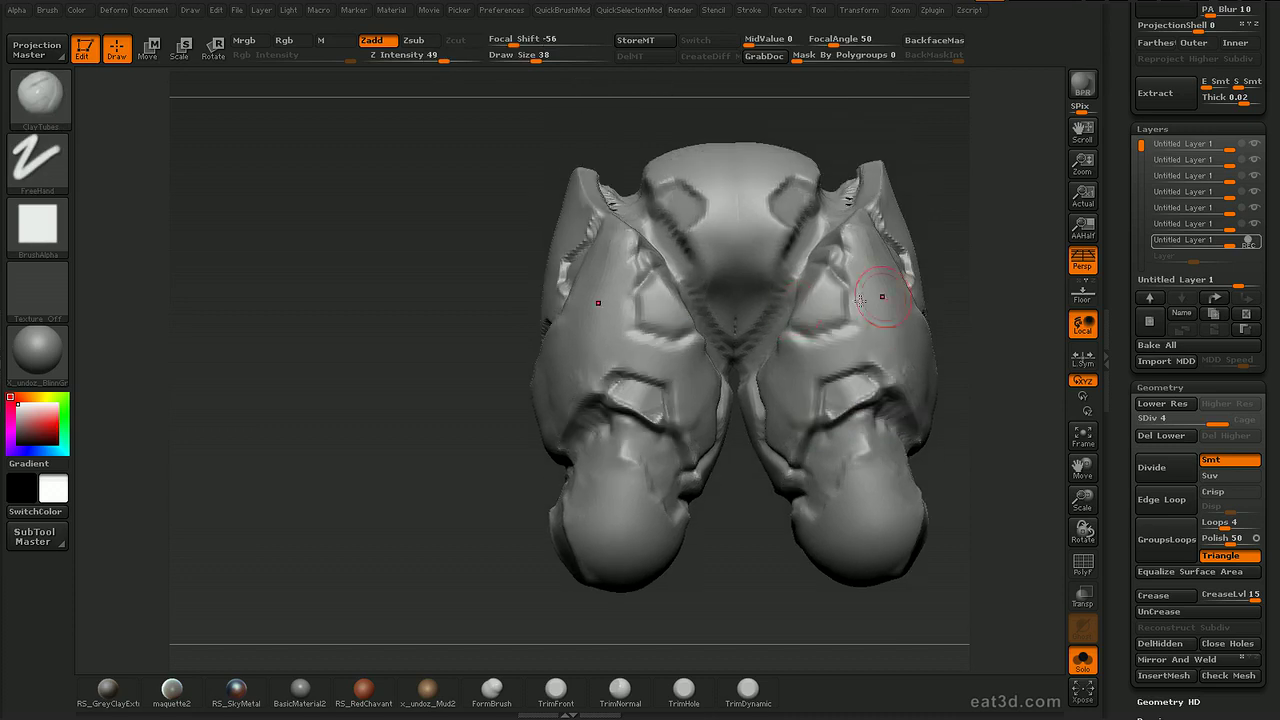
drag(834, 310, 824, 284)
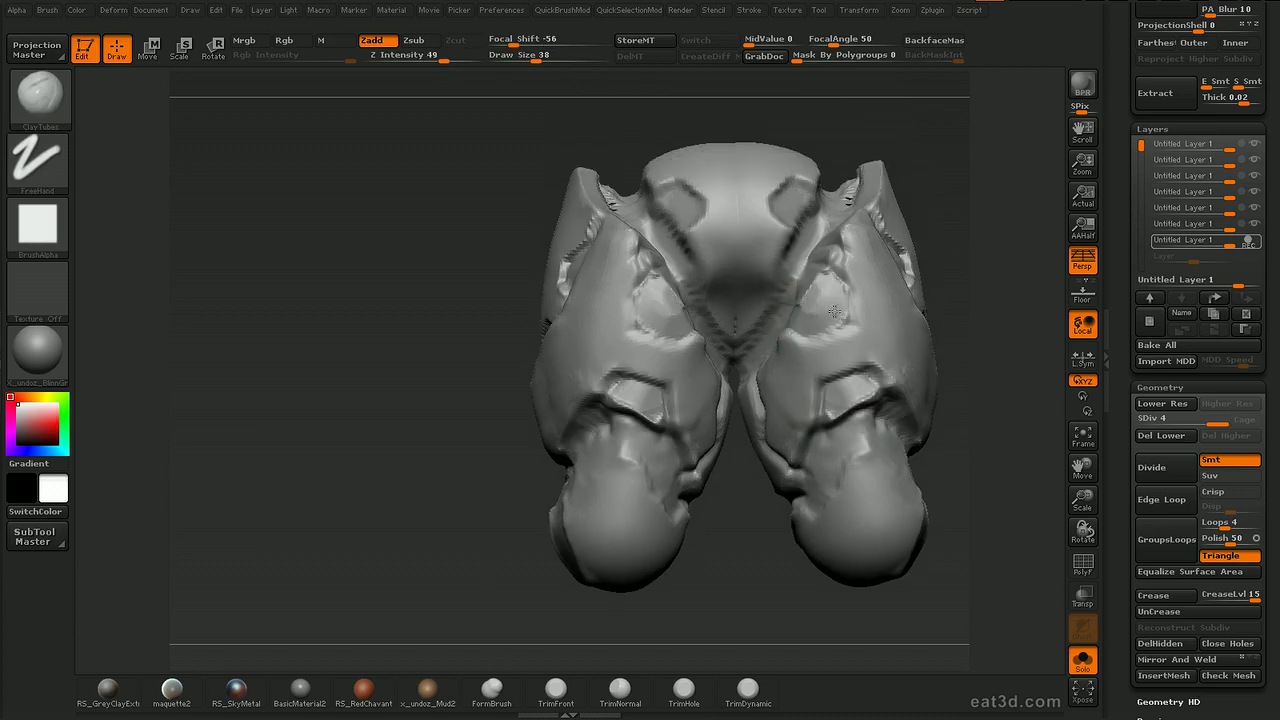
key(b)
key(d)
key(s)
drag(846, 322, 843, 322)
Smooth the face and lower edge of the outer thigh plate with the Smooth brush at draw size 28.
mouse_move(900, 230)
mouse_down()
mouse_move(935, 205)
mouse_move(1014, 186)
mouse_move(960, 175)
mouse_move(1001, 185)
mouse_up()
shift+drag(765, 250, 813, 290)
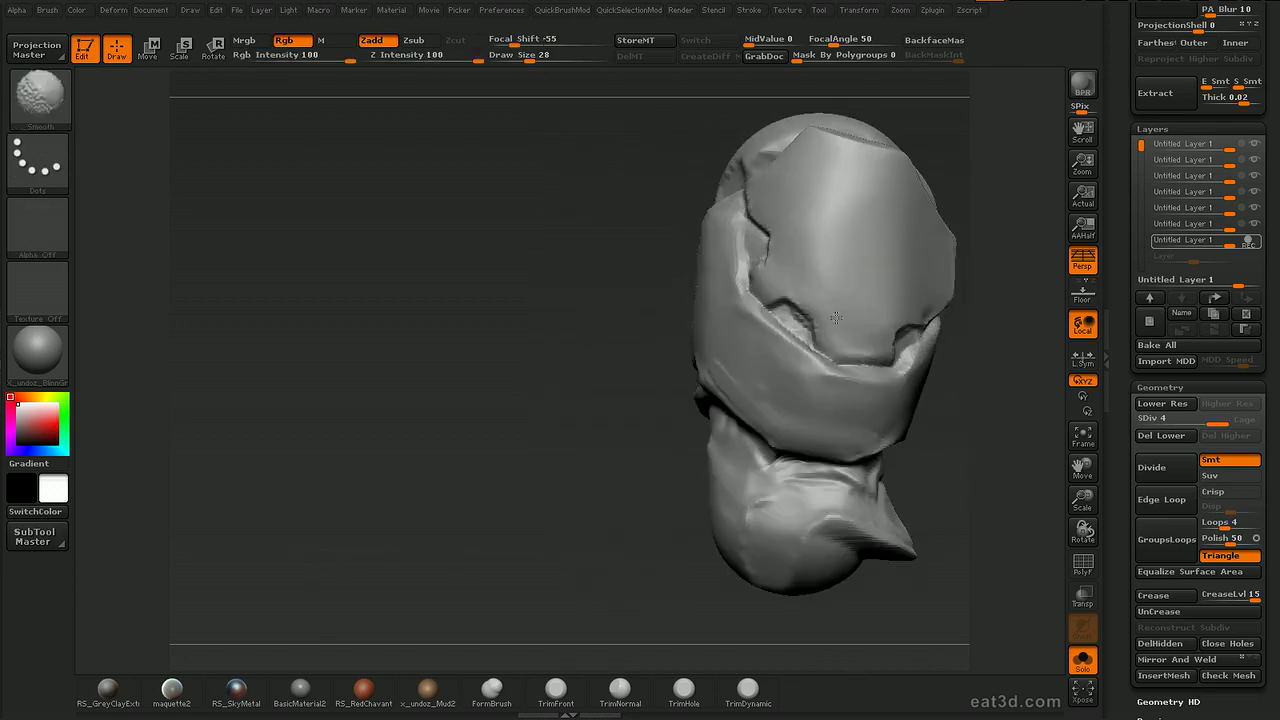
key(2)
mouse_move(857, 346)
mouse_down()
mouse_move(843, 354)
mouse_move(850, 341)
mouse_up()
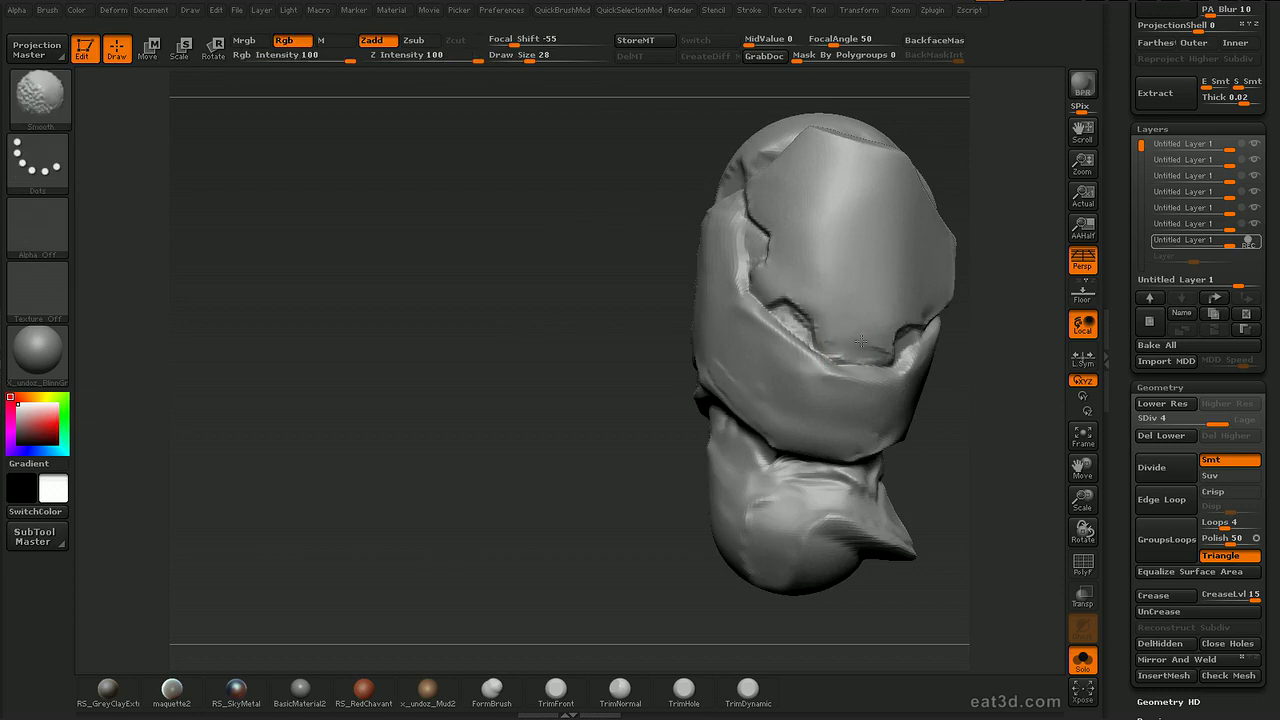
Carve crossing seams across the upper part of the outer thigh plate with Dam_Standard at draw size 27.
alt+drag(1000, 330, 925, 345)
drag(900, 240, 945, 238)
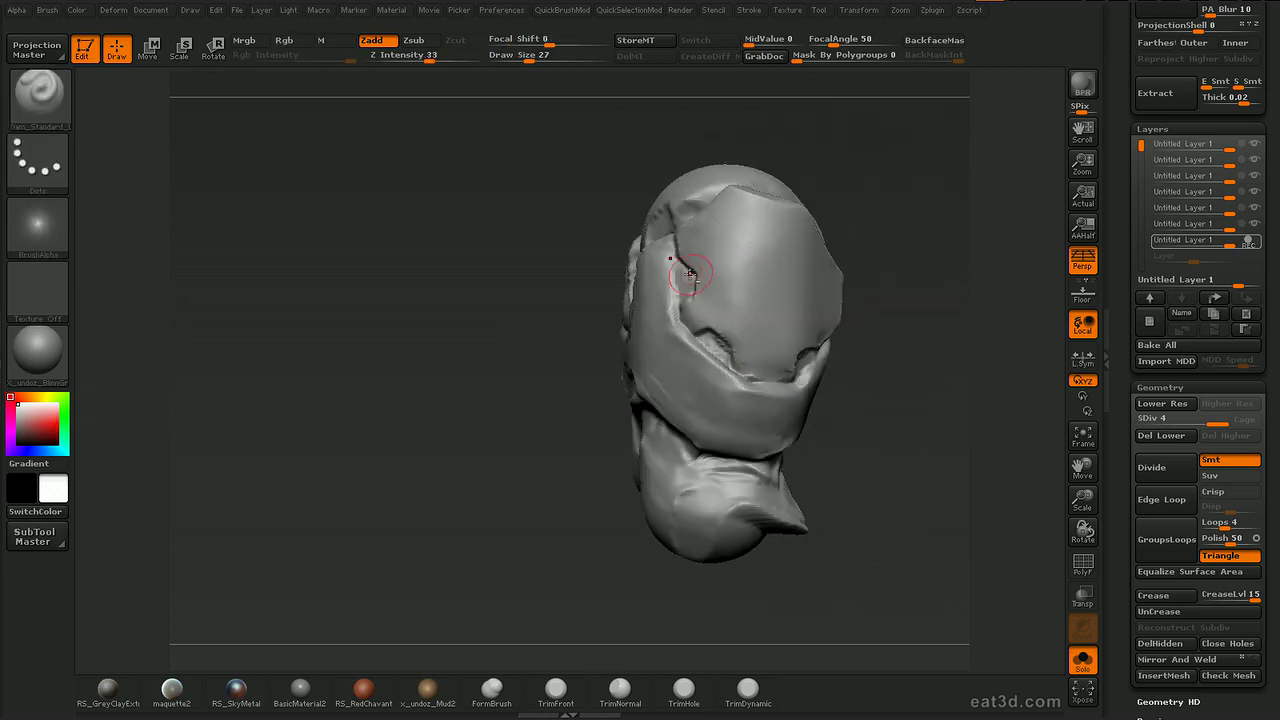
drag(843, 157, 710, 226)
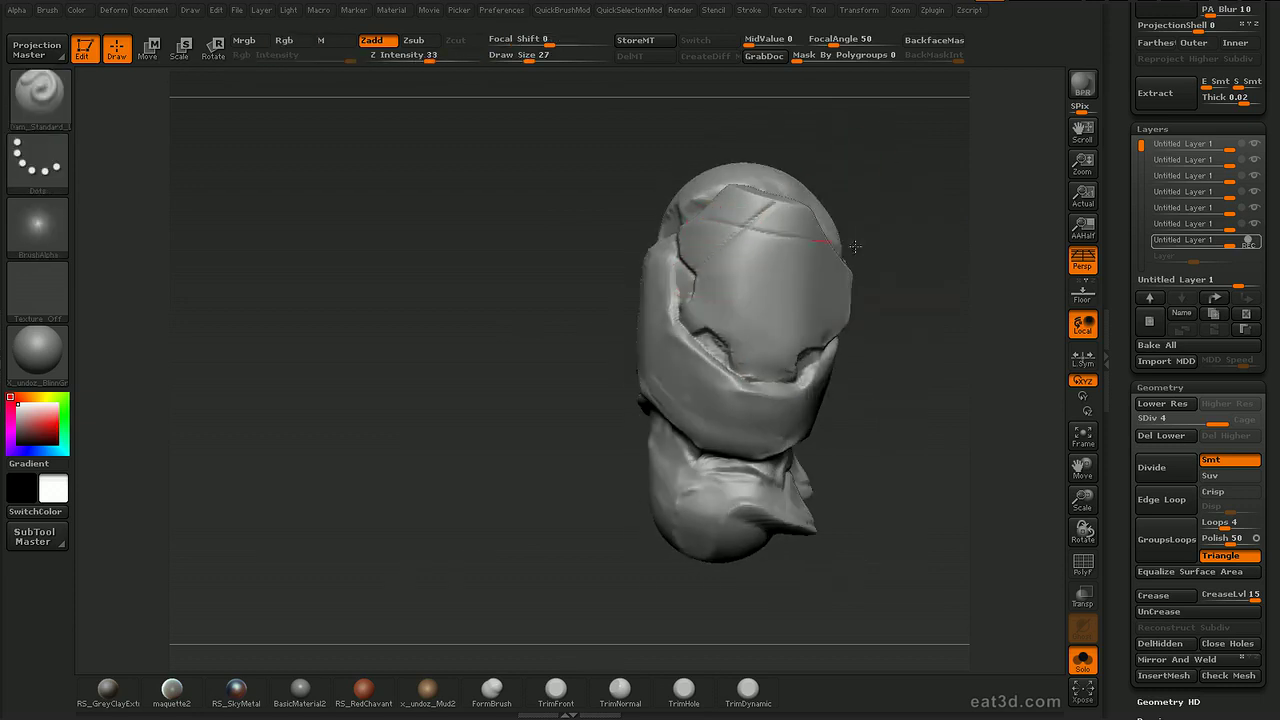
mouse_move(889, 257)
mouse_down()
mouse_move(829, 251)
mouse_move(817, 298)
mouse_up()
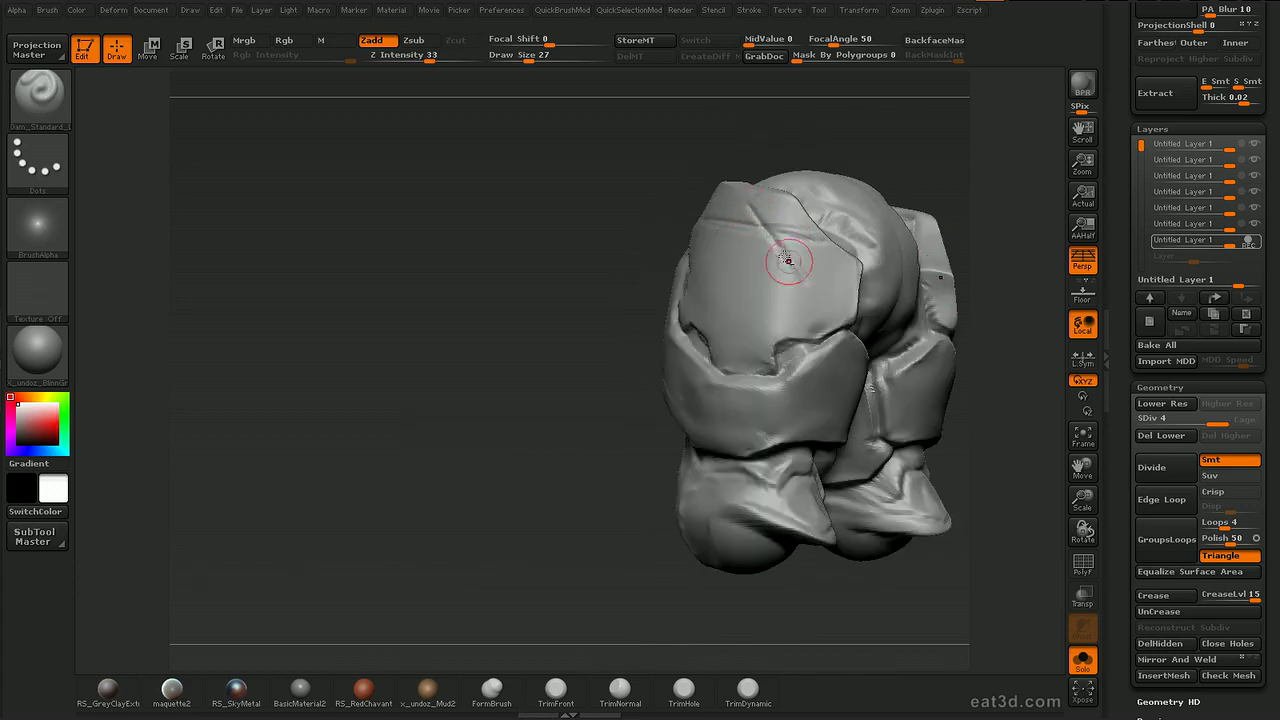
drag(982, 262, 950, 268)
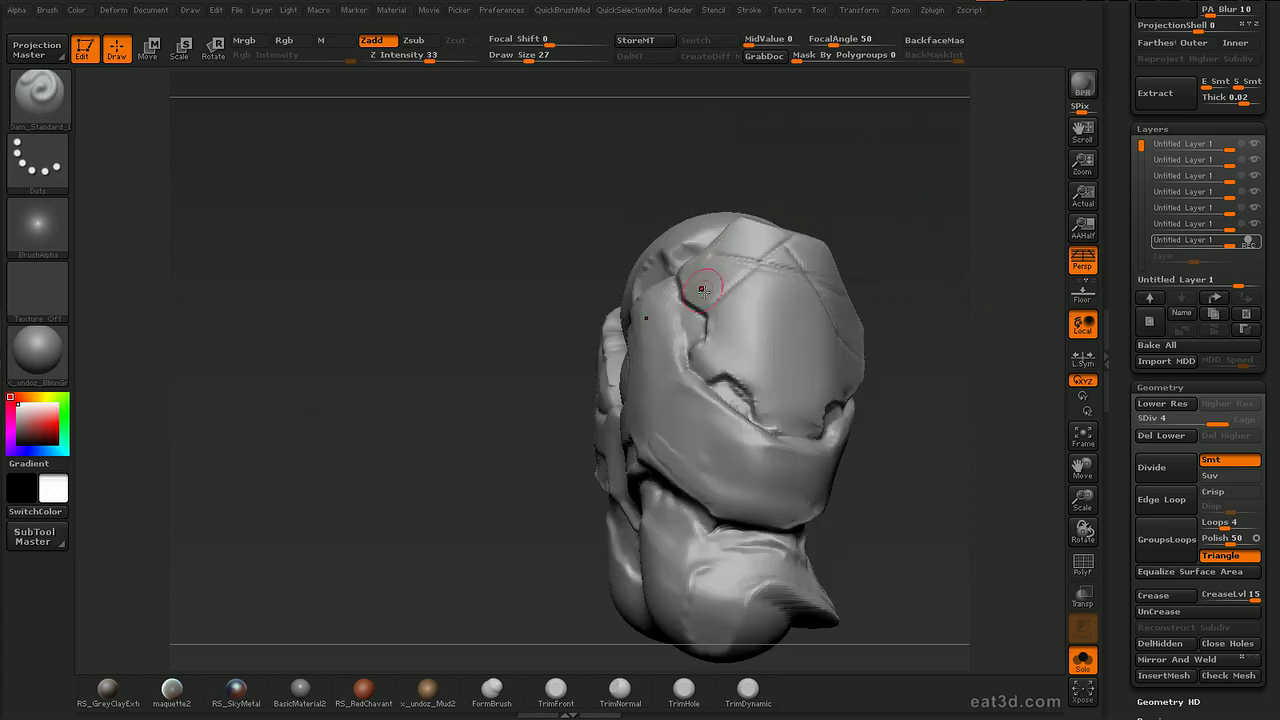
Deepen the diagonal seams bordering the upper band of the outer thigh plate with Dam_Standard at draw size 23.
key(s)
drag(775, 245, 692, 318)
drag(880, 320, 800, 286)
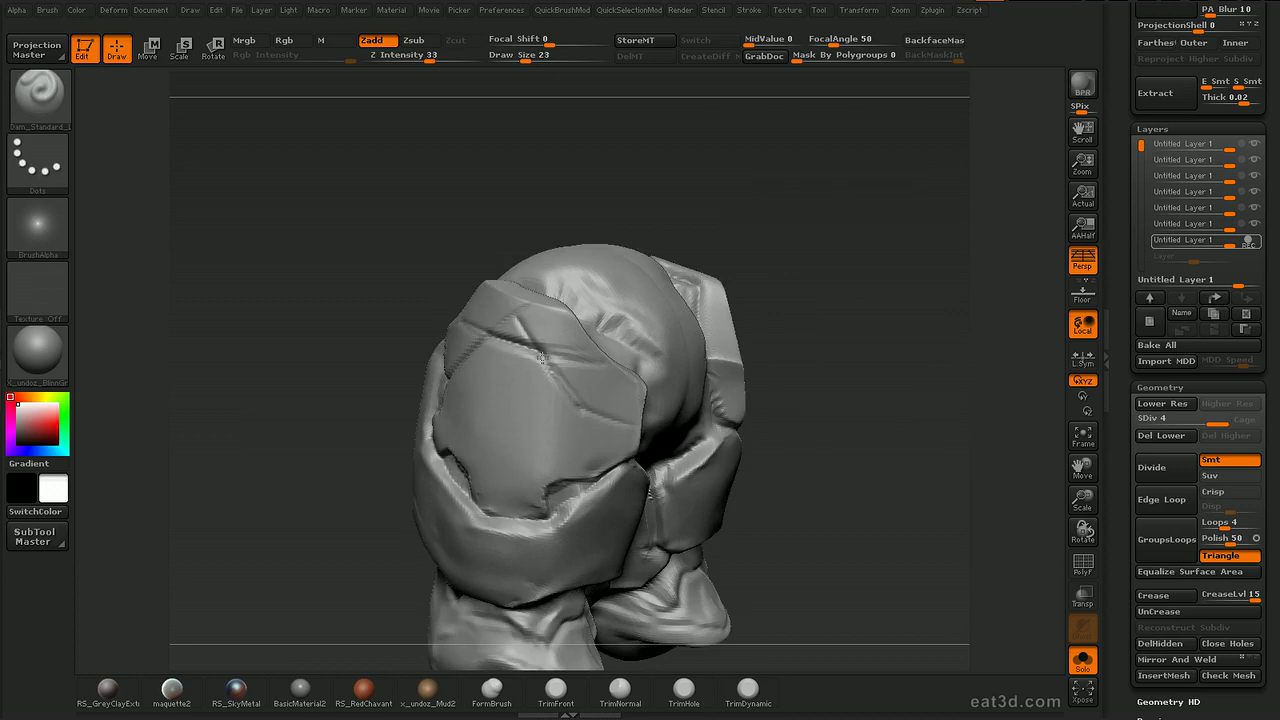
mouse_move(540, 356)
mouse_down()
mouse_move(571, 407)
mouse_move(753, 409)
mouse_up()
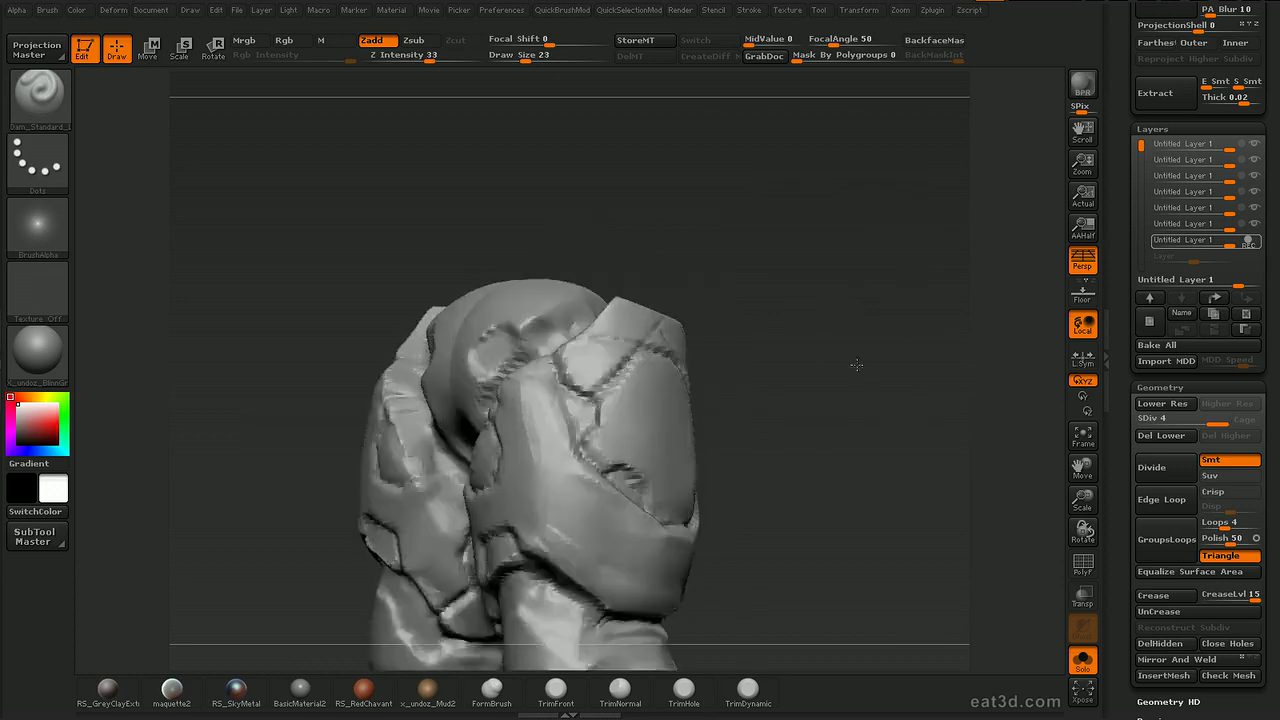
drag(851, 283, 857, 366)
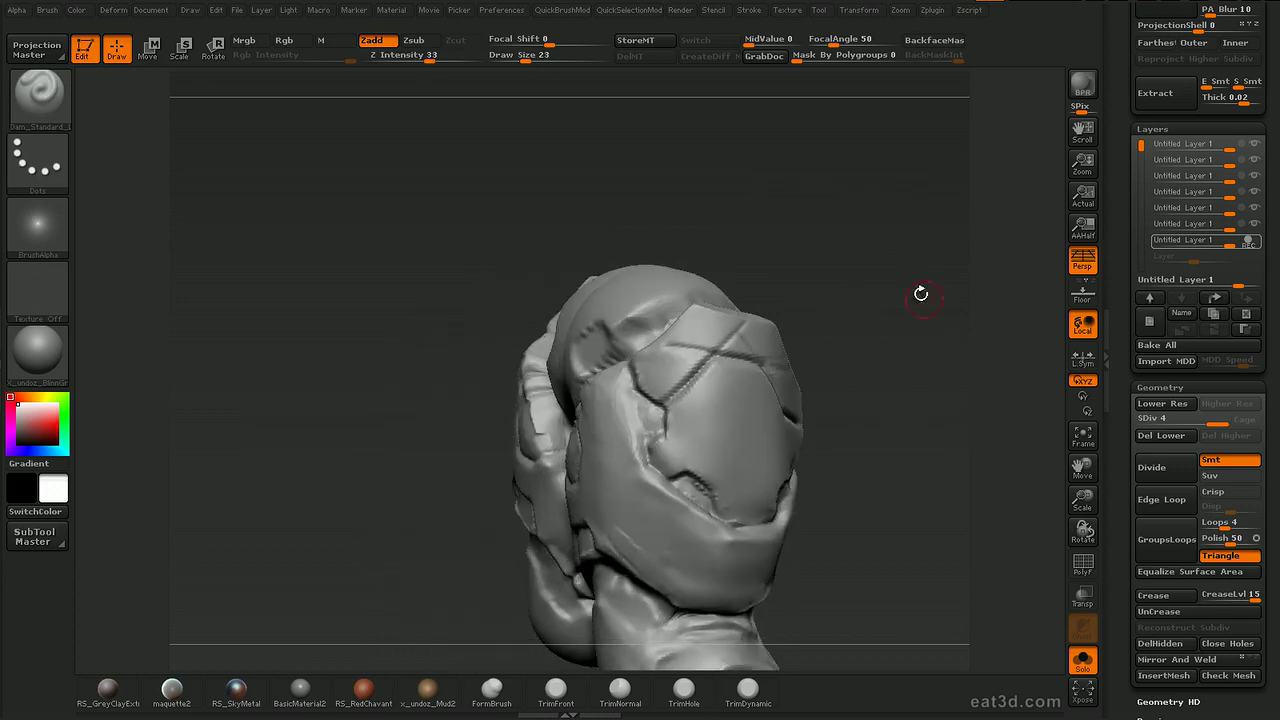
Flatten the upper band of the outer thigh plate and polish away the overlapping seam ends with hPolish at draw size 39.
key(b)
key(h)
key(p)
drag(635, 355, 655, 360)
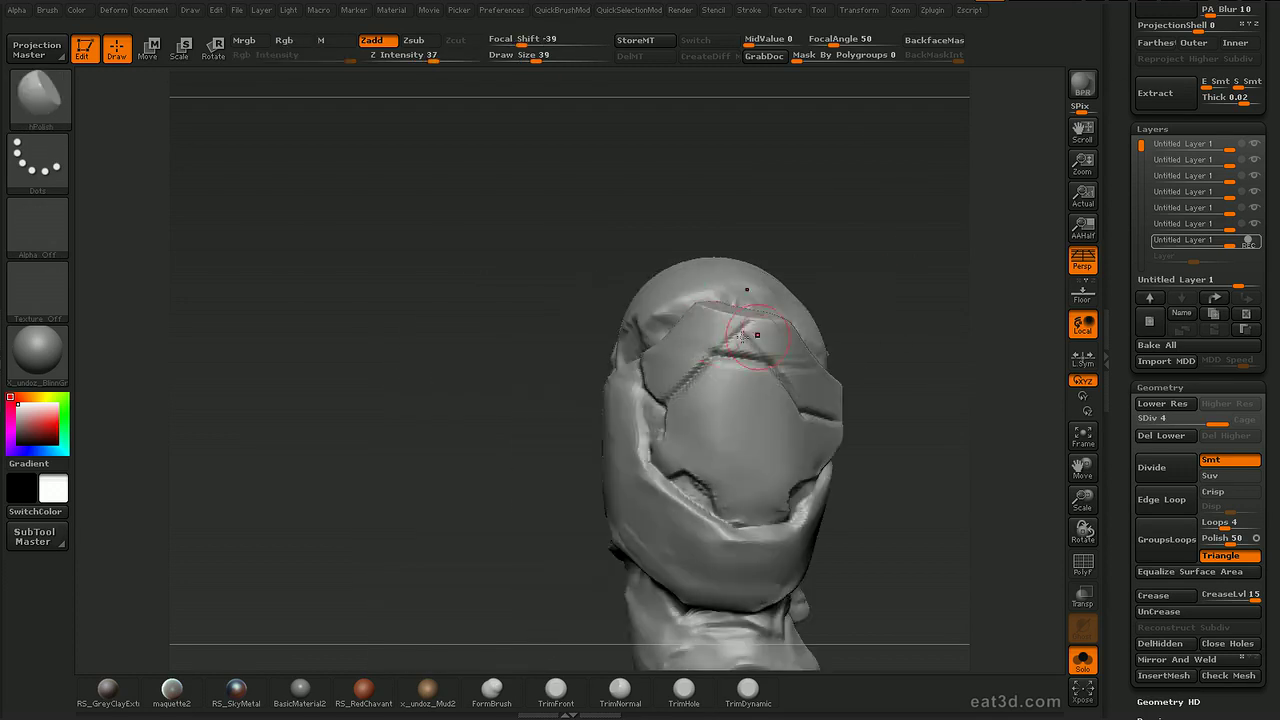
drag(766, 339, 783, 340)
mouse_move(920, 298)
mouse_down()
mouse_move(882, 298)
mouse_move(832, 385)
mouse_up()
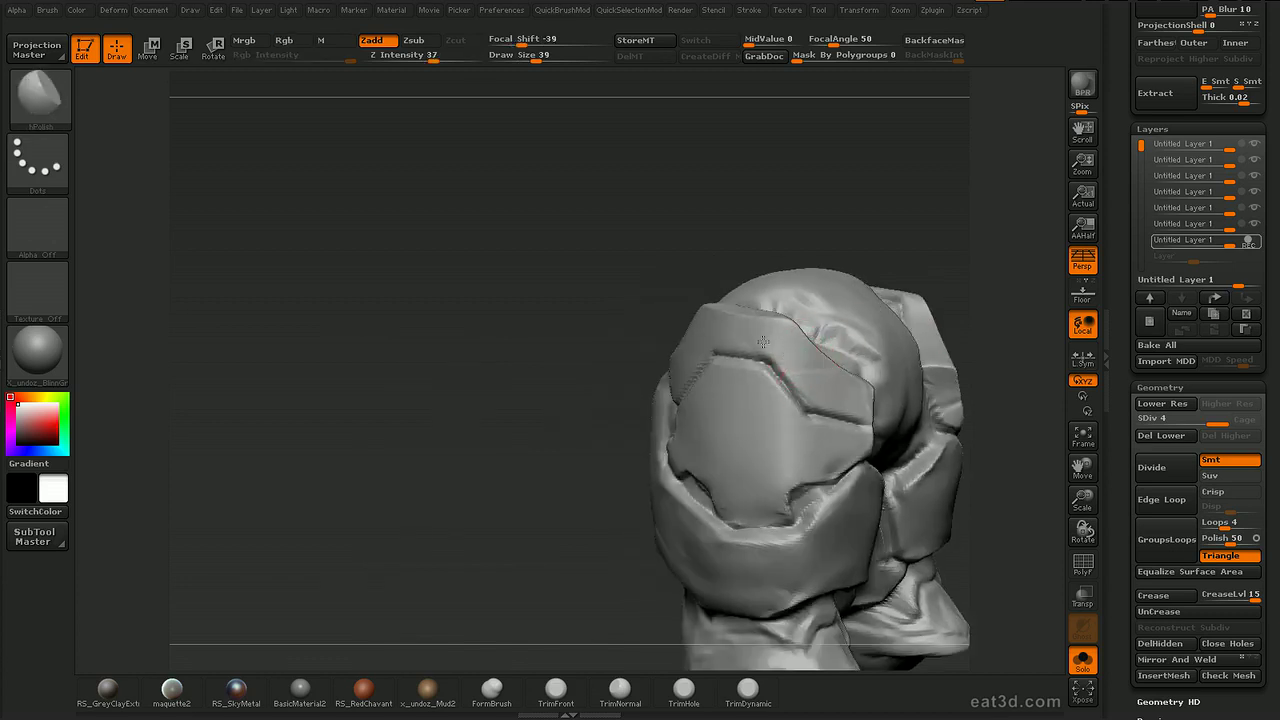
Sharpen the angled seam and inner corner of the outer thigh plate with Dam_Standard at draw size 15.
drag(1013, 328, 997, 240)
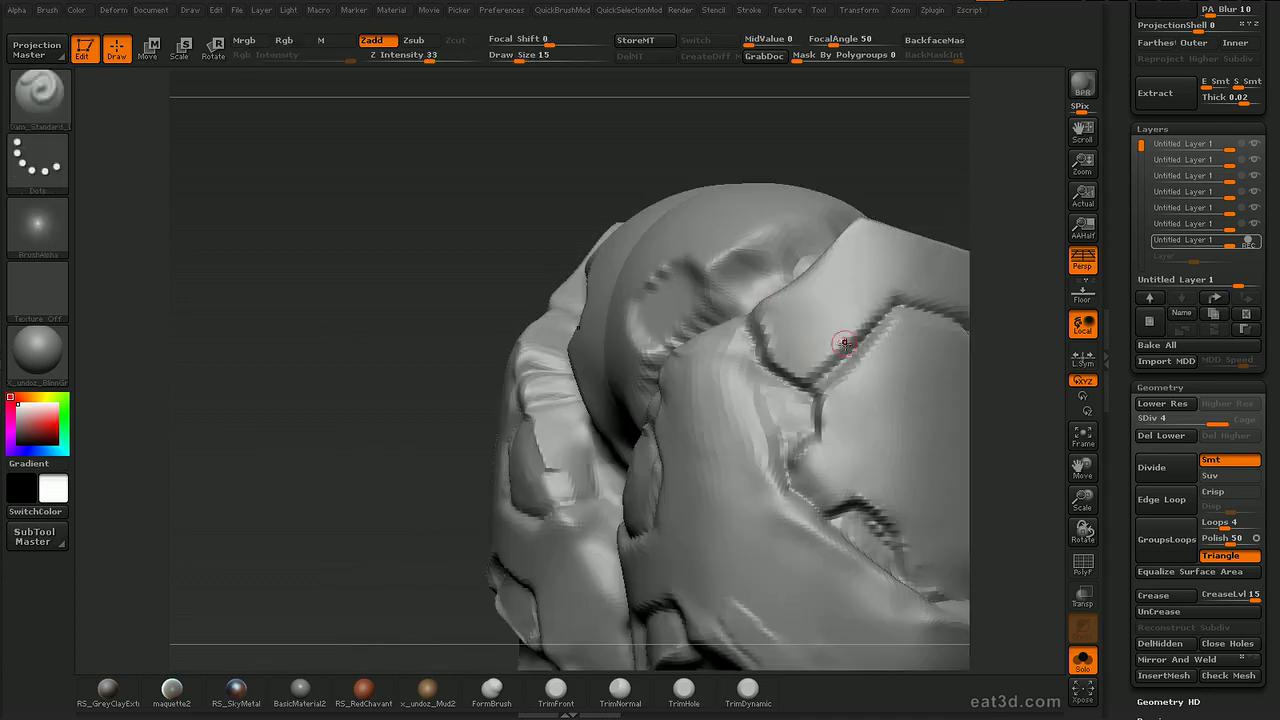
drag(844, 343, 807, 339)
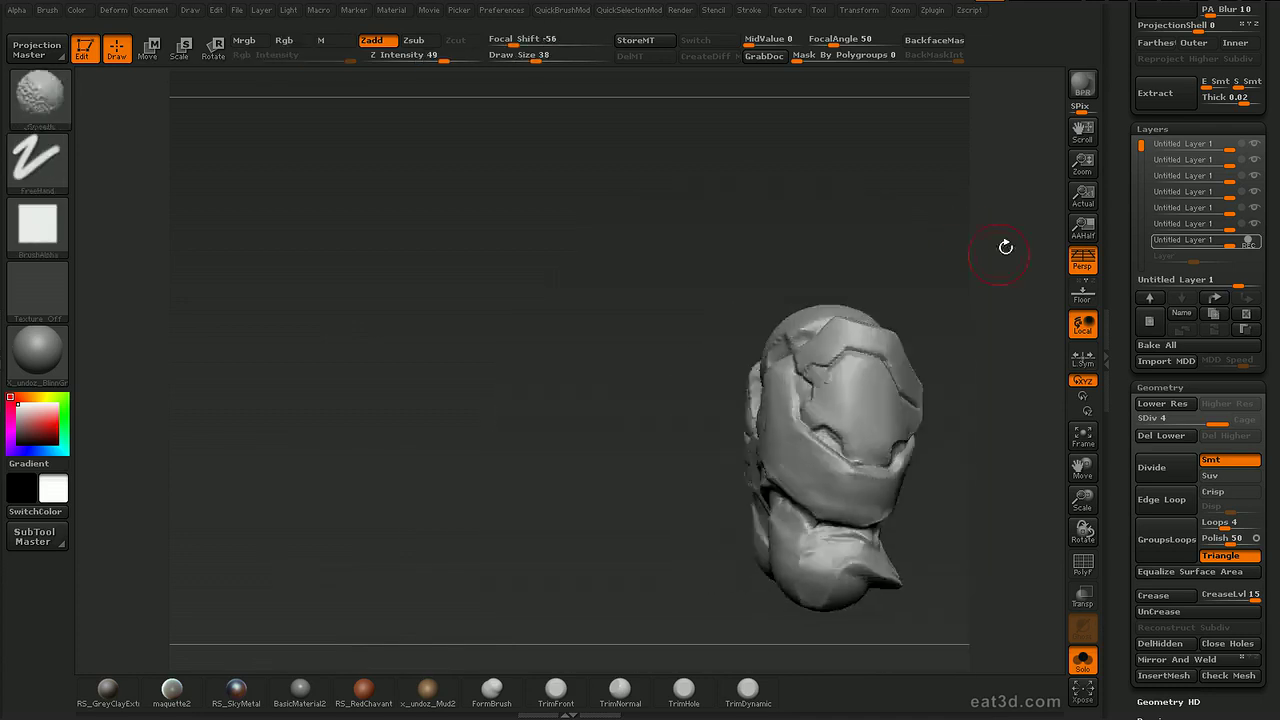
mouse_move(1006, 246)
mouse_down()
mouse_move(952, 296)
mouse_move(996, 259)
mouse_move(986, 234)
mouse_up()
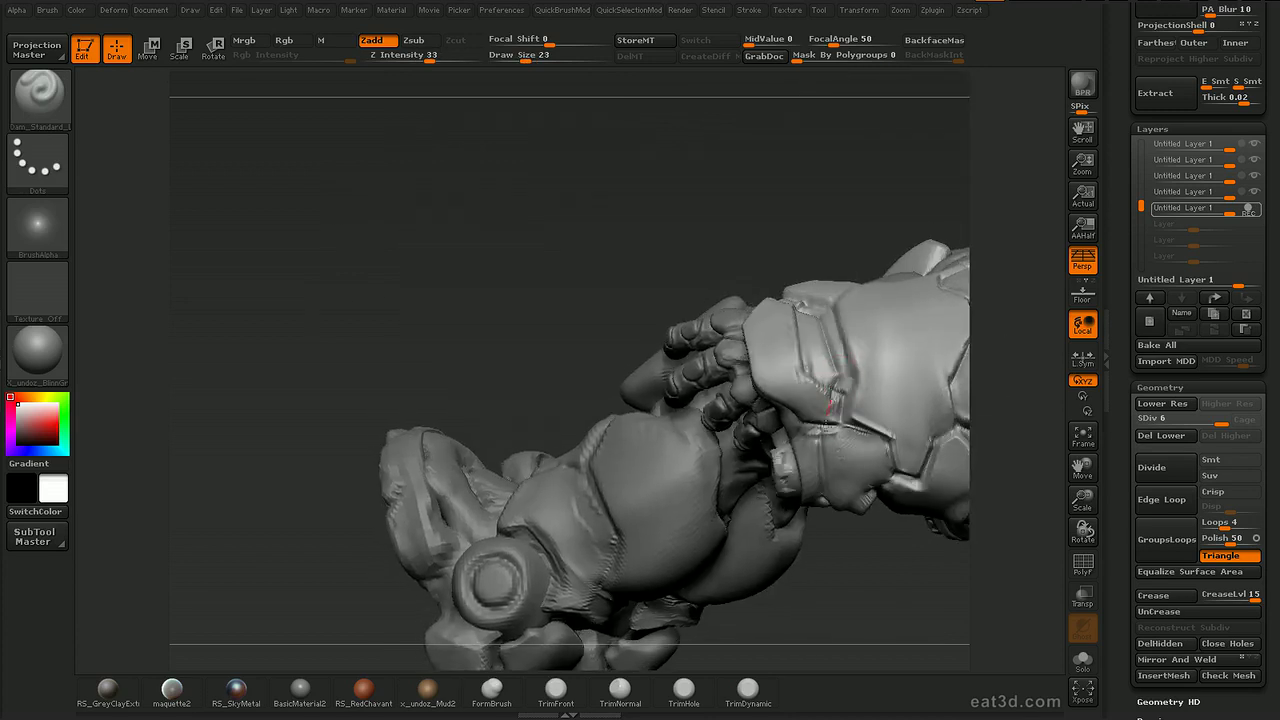
Build up the raised ridge of the wrist plate with ClayTubes and the Standard brush at draw size 23.
key(b)
key(c)
key(b)
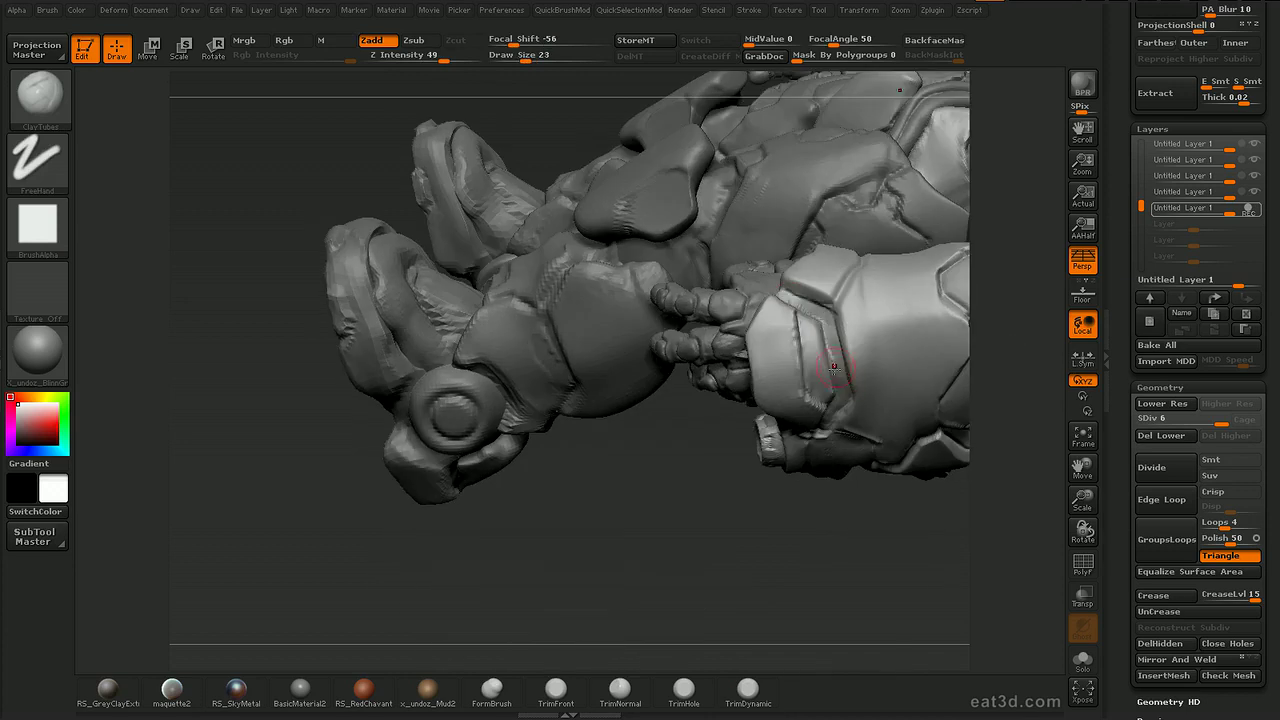
key(b)
key(s)
key(t)
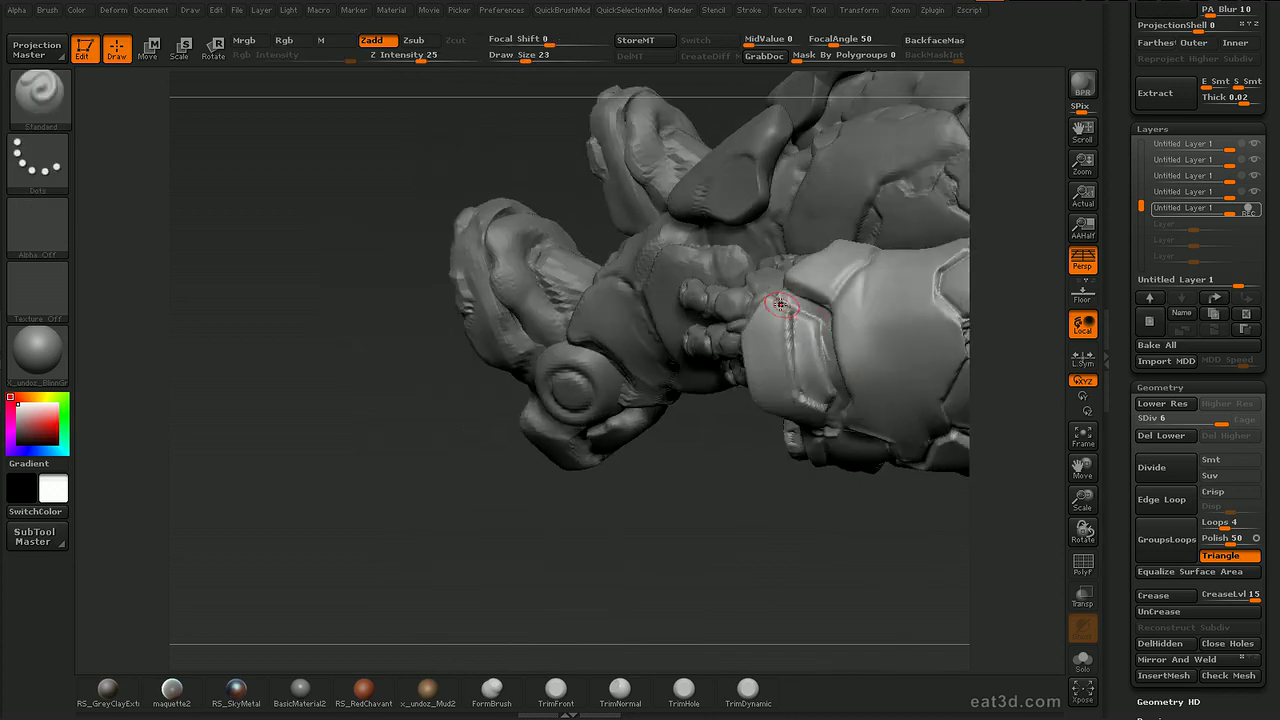
Recut the wrist plate's seams with Dam_Standard at draw size 23 and tighten their edges with Pinch at draw size 61.
key(b)
key(d)
key(s)
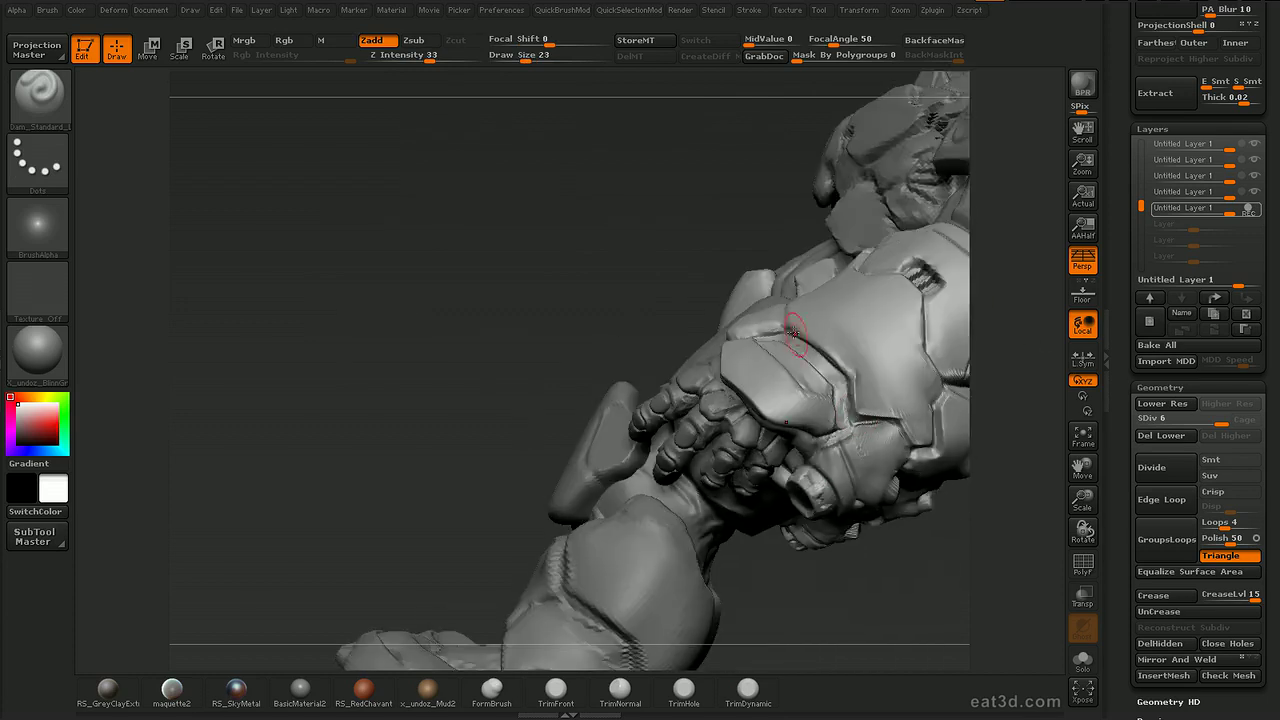
drag(1004, 357, 780, 331)
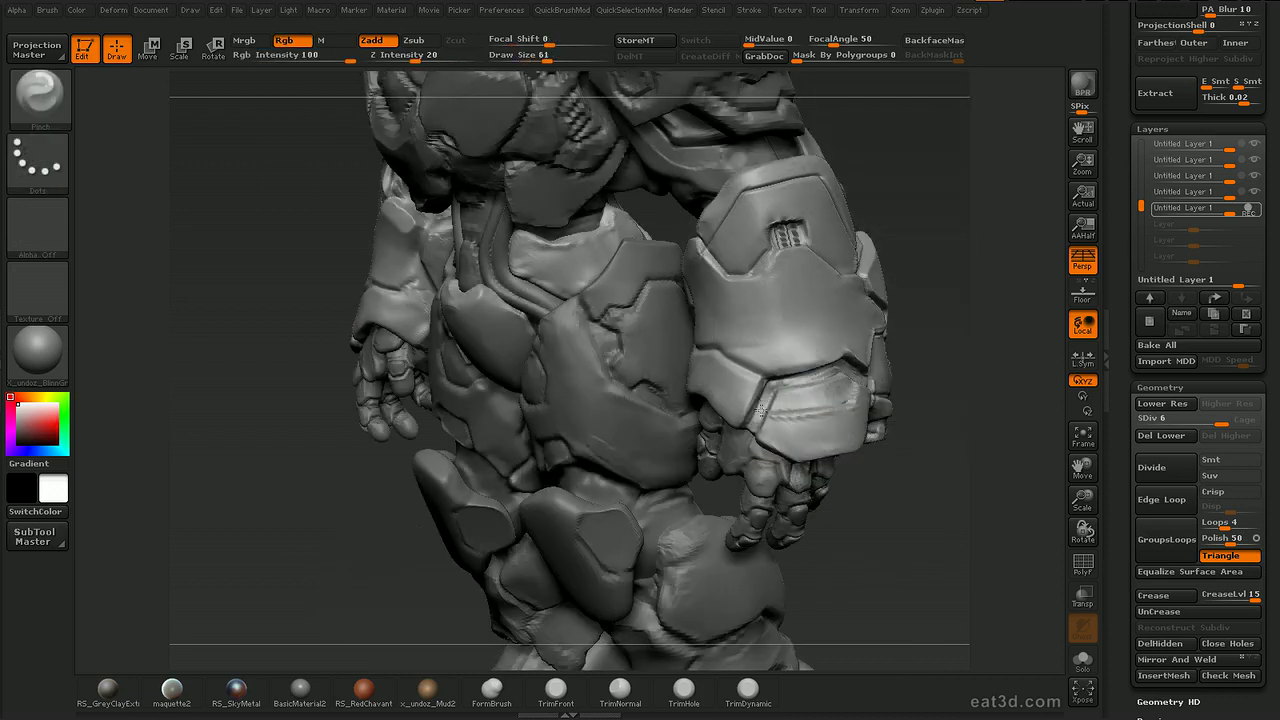
drag(761, 410, 783, 388)
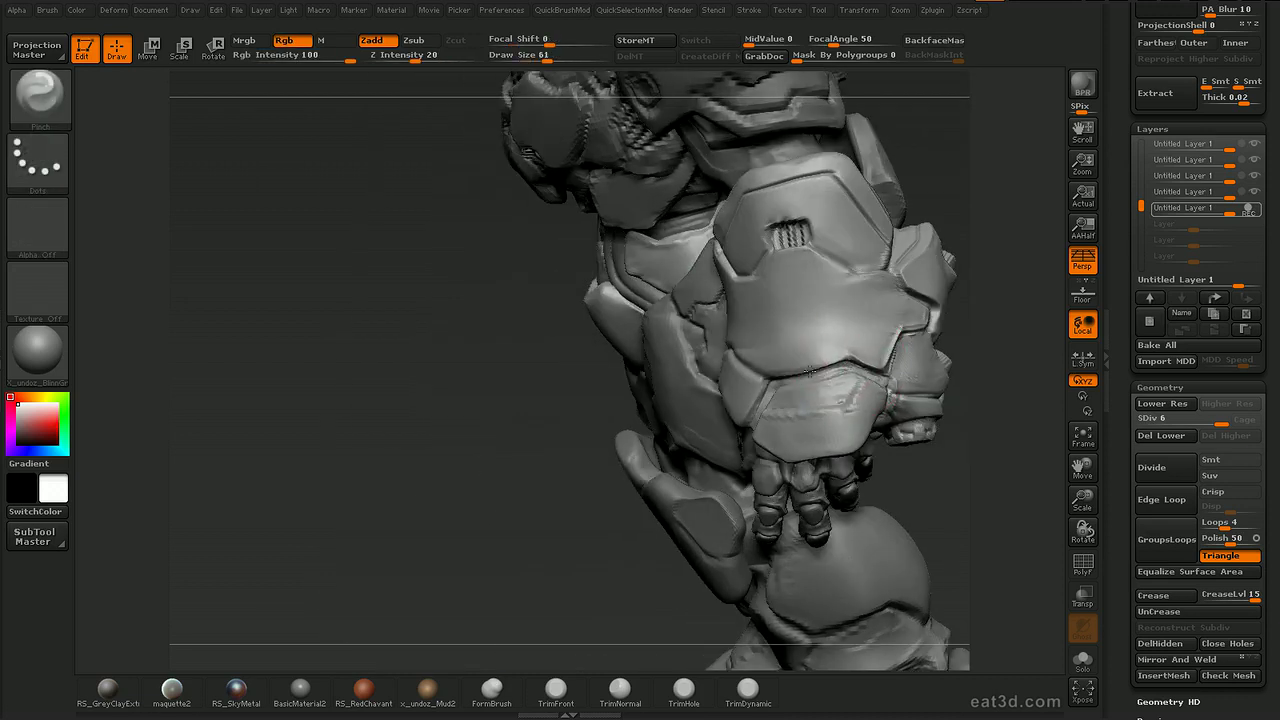
mouse_move(809, 372)
mouse_down()
mouse_move(730, 368)
mouse_move(760, 372)
mouse_up()
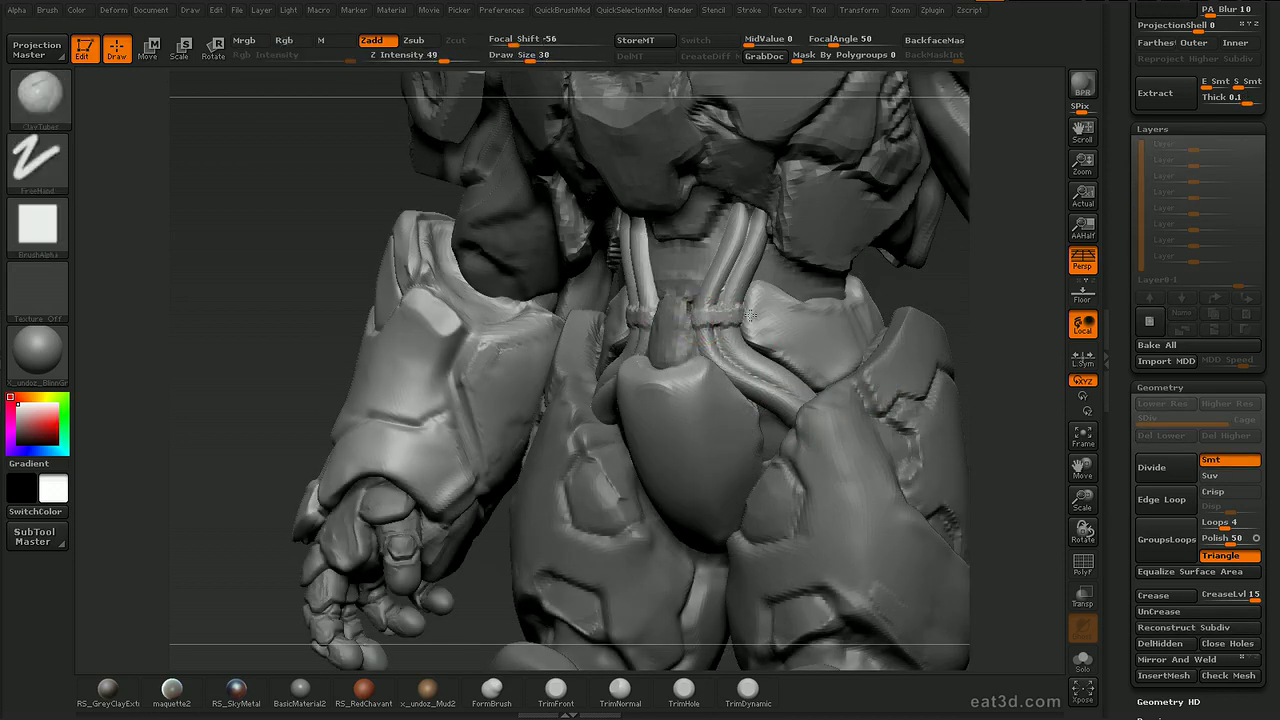
Build up clay around the waist cables with ClayTubes, and carve the rear pelvis plate of the lower torso subtool with Dam_Standard at draw size 30.
drag(694, 335, 730, 348)
mouse_move(1020, 500)
alt+mouse_down()
mouse_move(970, 348)
mouse_move(740, 360)
alt+mouse_up()
alt+drag(971, 337, 1020, 530)
alt+click(720, 350)
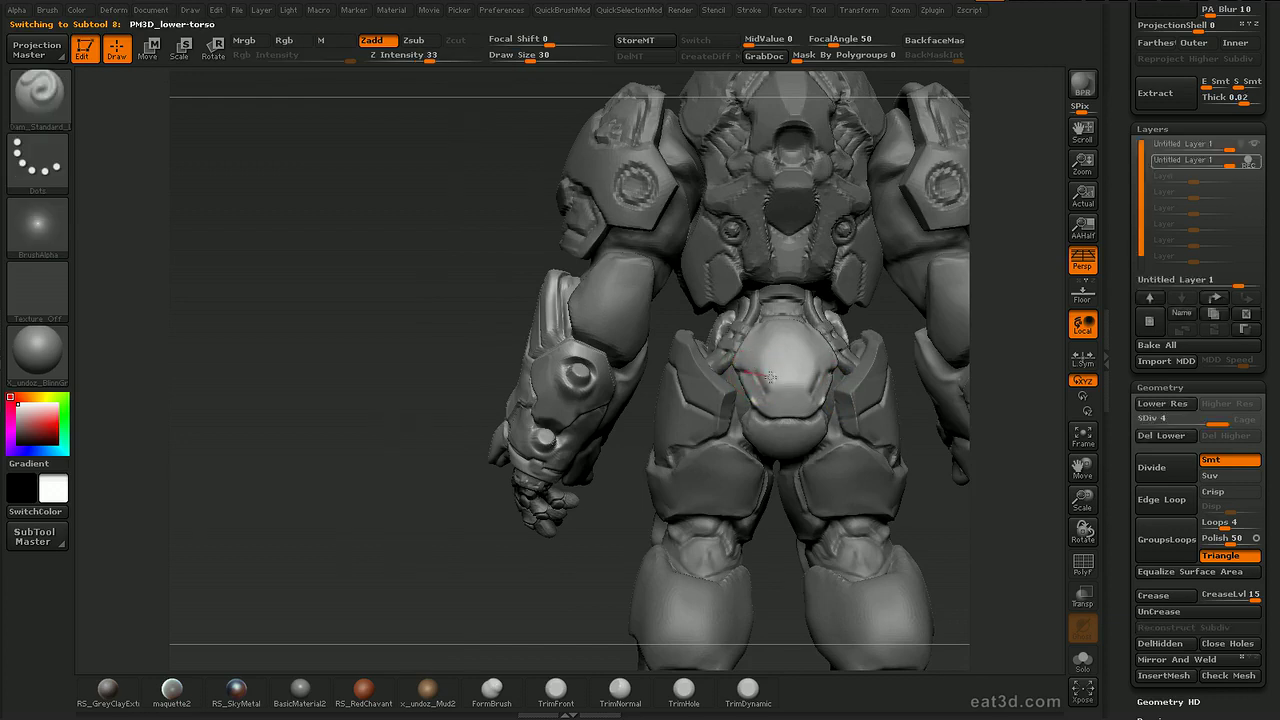
drag(744, 368, 763, 375)
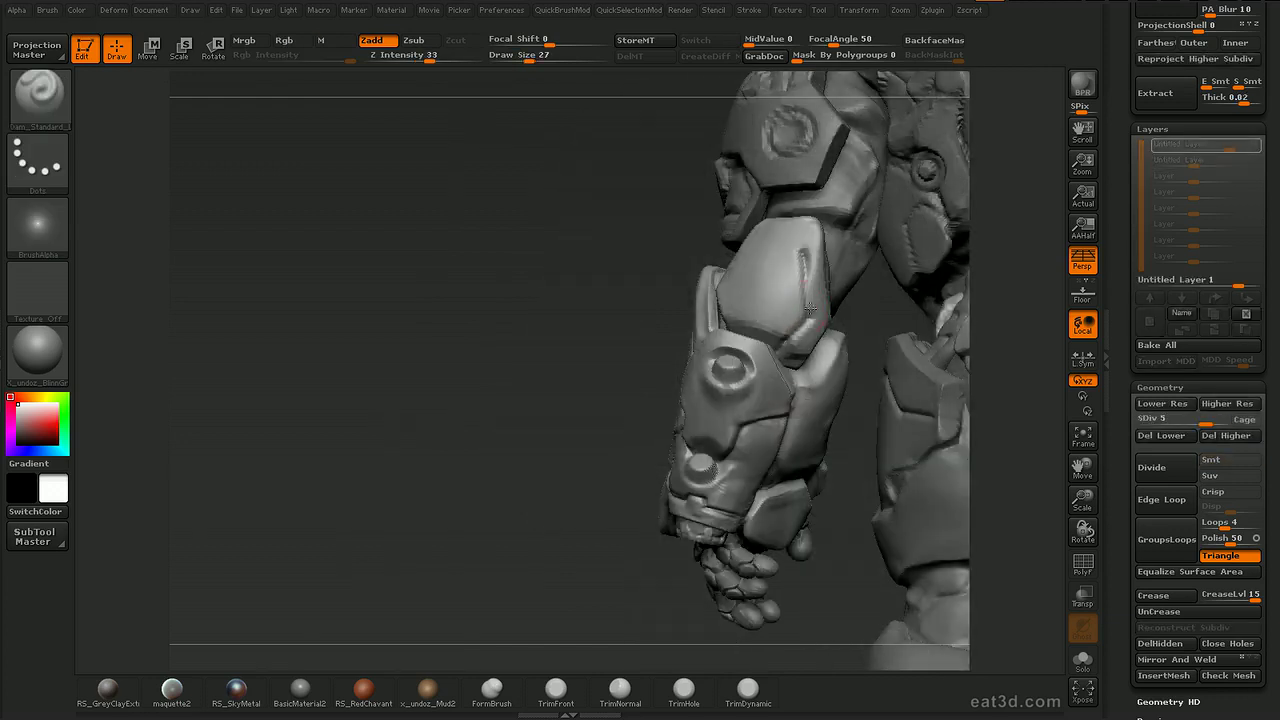
Carve angular border grooves around the face of the elbow plate with Dam_Standard at draw size 27.
drag(820, 294, 1045, 279)
drag(735, 321, 770, 231)
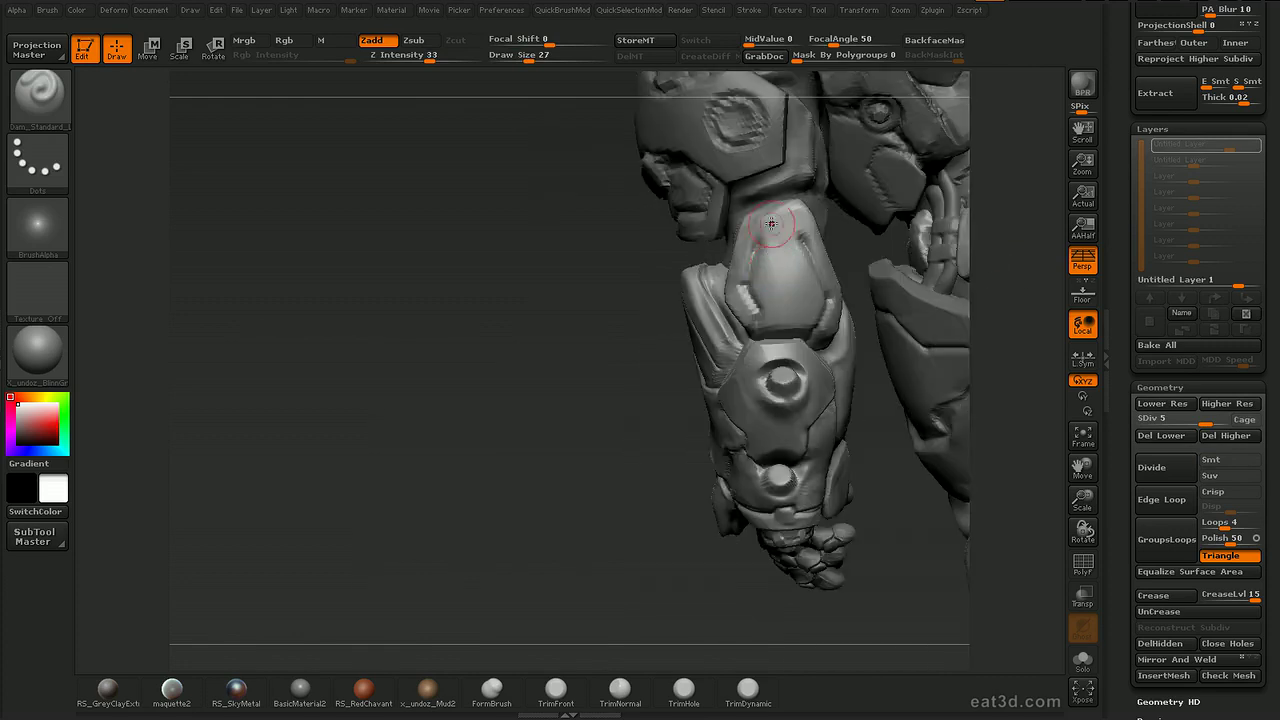
mouse_move(754, 243)
mouse_down()
mouse_move(793, 228)
mouse_move(810, 262)
mouse_up()
Build up a raised rim along the sides and upper edge of the elbow plate with ClayTubes.
key(b)
key(c)
key(t)
mouse_move(746, 309)
mouse_down()
mouse_move(752, 242)
mouse_move(800, 221)
mouse_up()
drag(959, 271, 924, 254)
mouse_move(811, 233)
mouse_down()
mouse_move(831, 317)
mouse_move(856, 306)
mouse_move(846, 303)
mouse_up()
drag(815, 205, 843, 279)
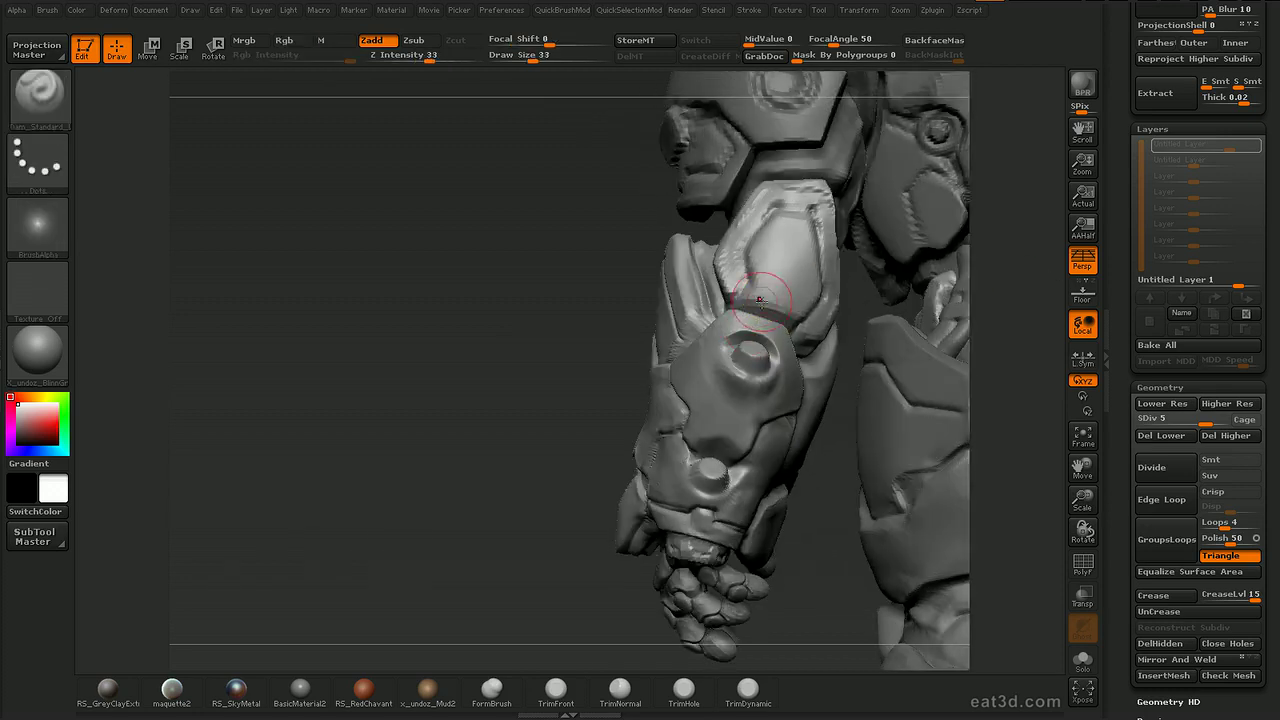
Carve a rounded notch at the elbow plate's lower edge with Dam_Standard at draw size 33 and fill it out with ClayTubes.
drag(790, 293, 790, 316)
key(ctrl+z)
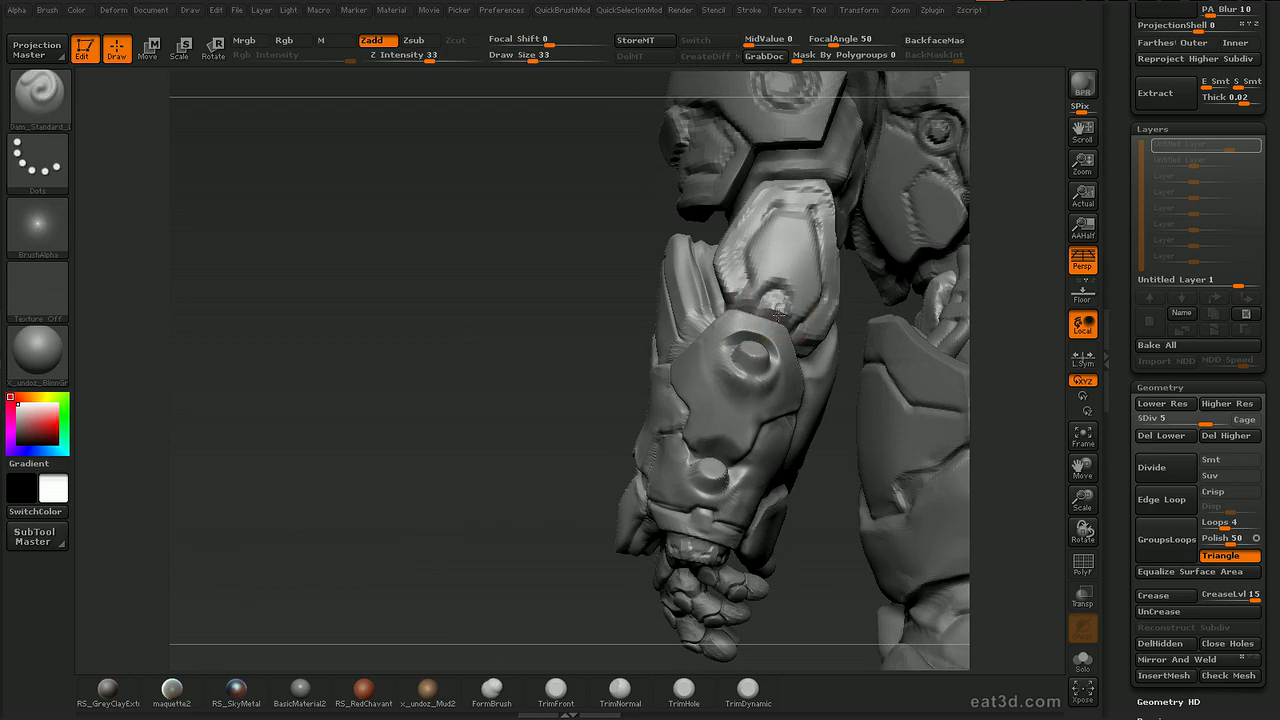
key(b)
key(c)
key(t)
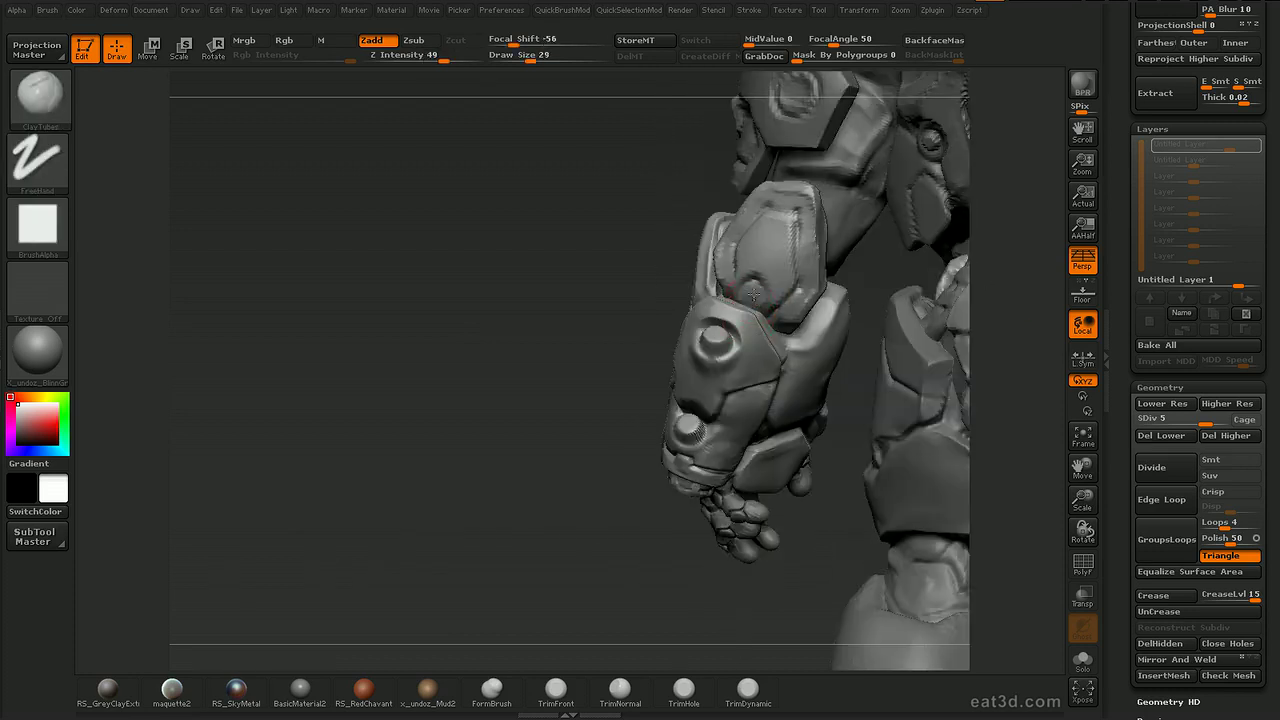
Carve the forearm armor around the rounded knobs in its upper recess with Dam_Standard at draw size 23 and Z intensity 90.
key(ctrl+alt+s)
mouse_move(690, 290)
mouse_down()
mouse_move(714, 277)
mouse_move(635, 280)
mouse_move(604, 303)
mouse_up()
key(b)
key(d)
key(s)
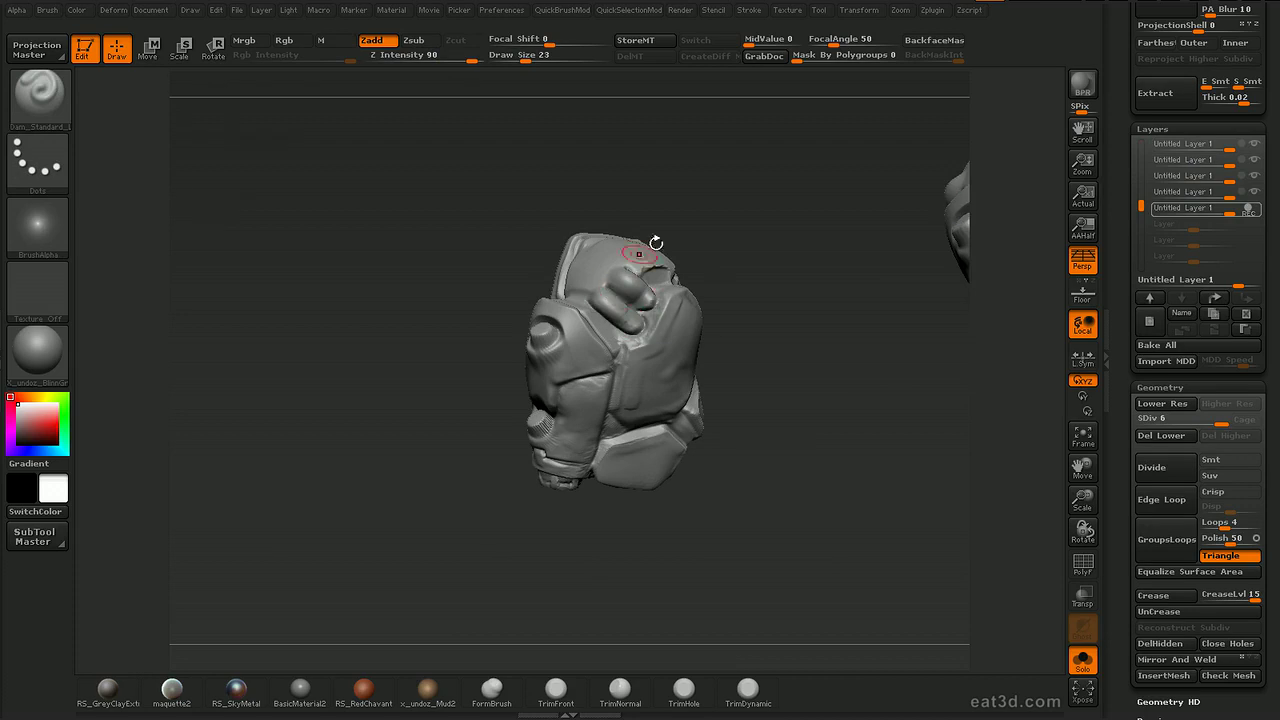
drag(690, 250, 693, 245)
Build up and smooth the forearm socket around the rounded knobs with ClayTubes at draw size 23.
key(b)
key(c)
key(t)
shift+drag(636, 284, 650, 300)
mouse_move(705, 252)
mouse_down()
mouse_move(725, 247)
mouse_move(734, 271)
mouse_up()
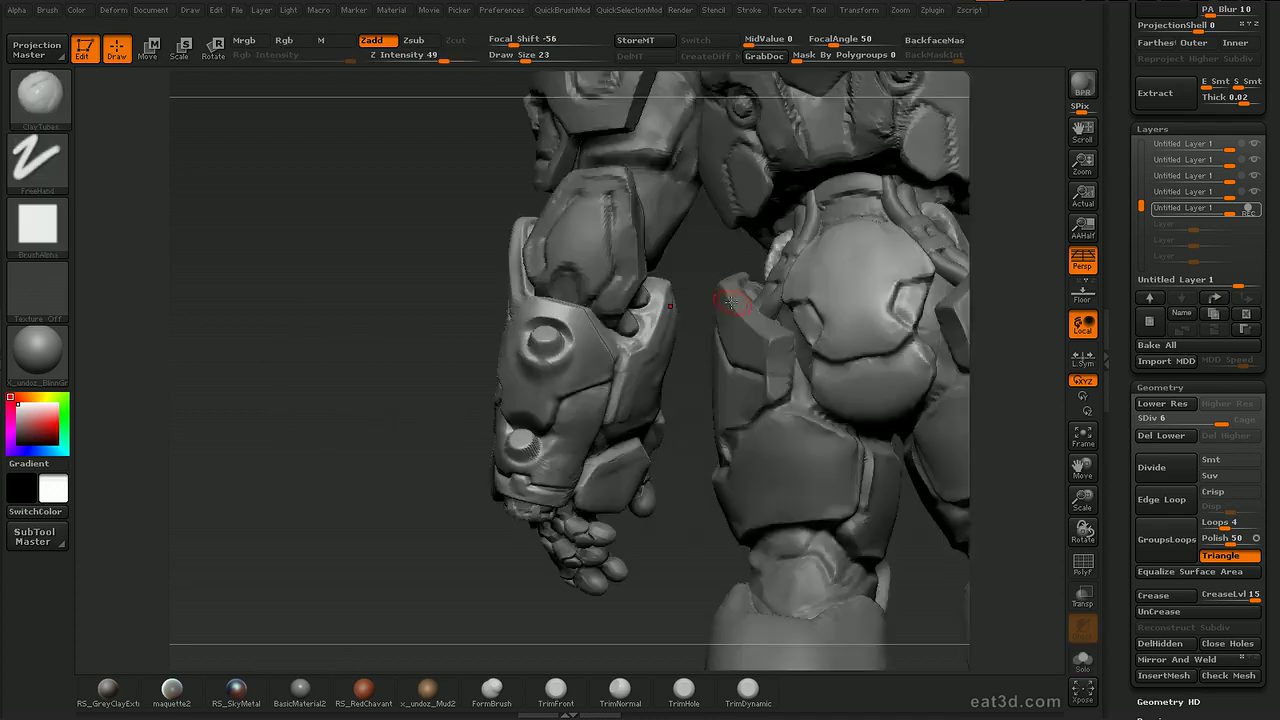
drag(731, 286, 539, 557)
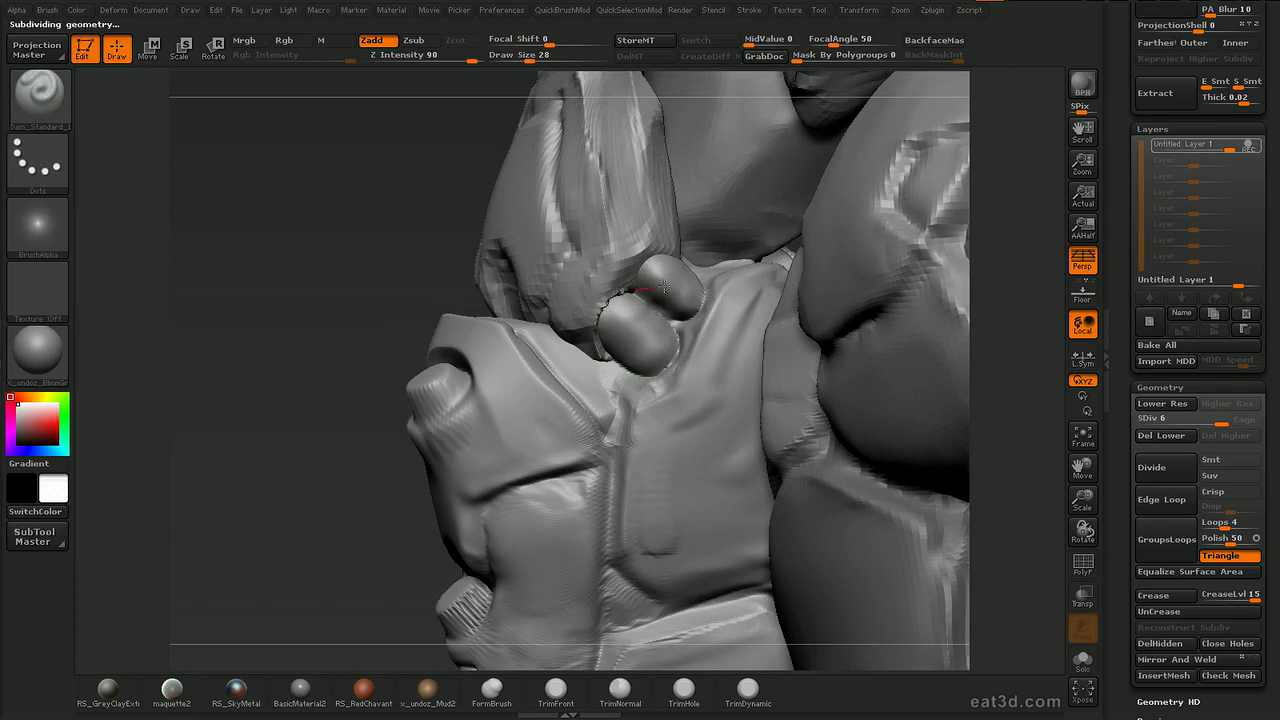
Cut and smooth the crease between the rounded elbow knobs and the elbow plate with Dam_Standard at draw size 28.
drag(632, 272, 698, 265)
shift+drag(624, 289, 680, 248)
key(2)
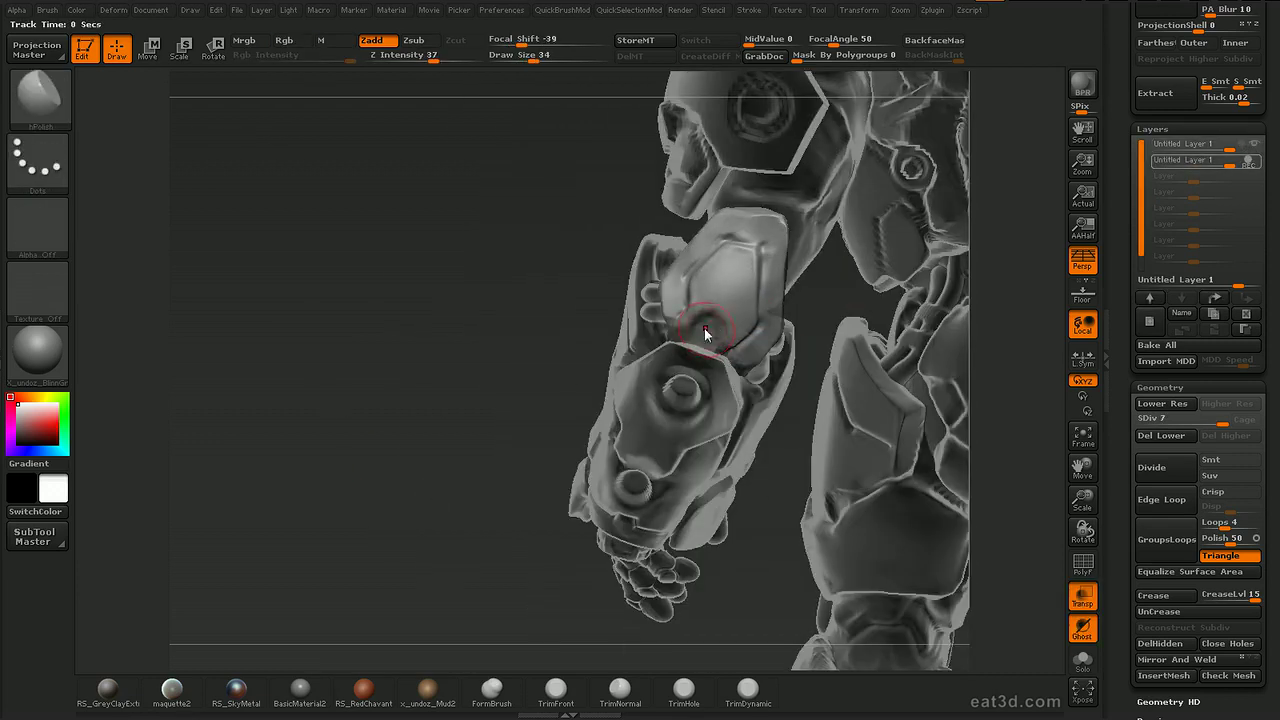
Reshape the elbow plate's rounded notch with Move at draw size 47 and raise a bump inside it with Standard at draw size 28.
key(b)
key(m)
key(v)
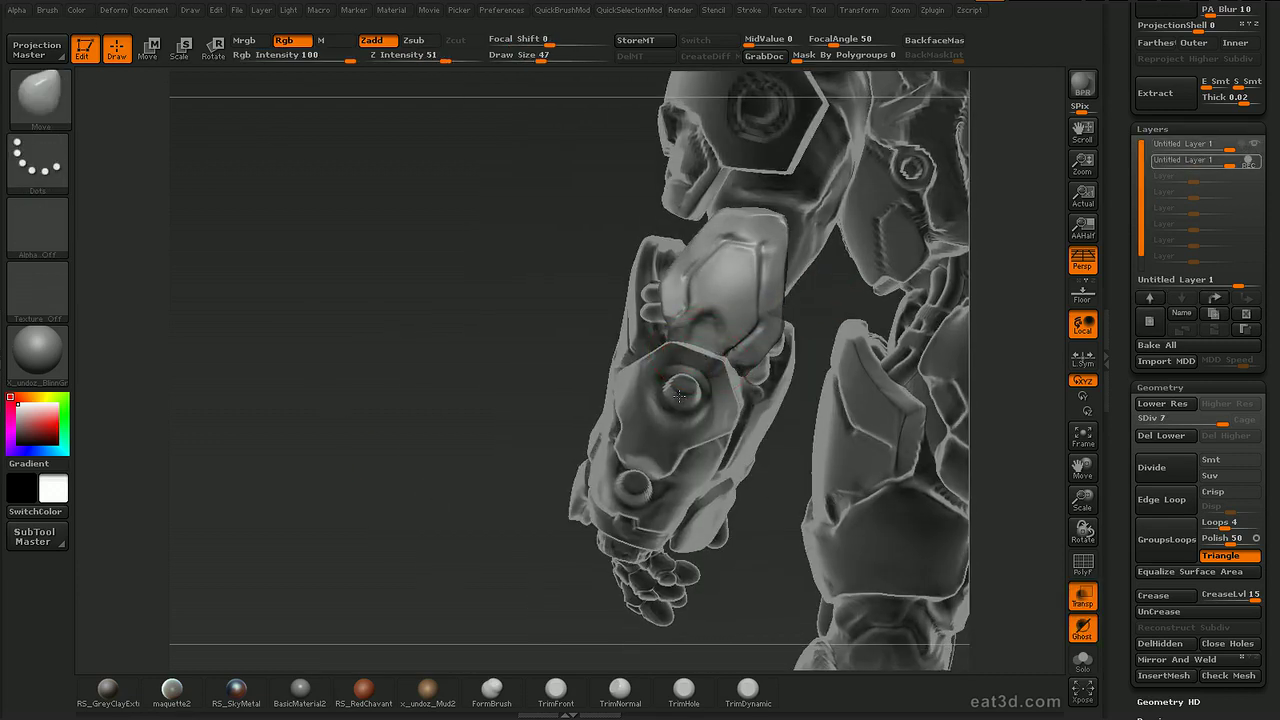
key(b)
key(s)
key(t)
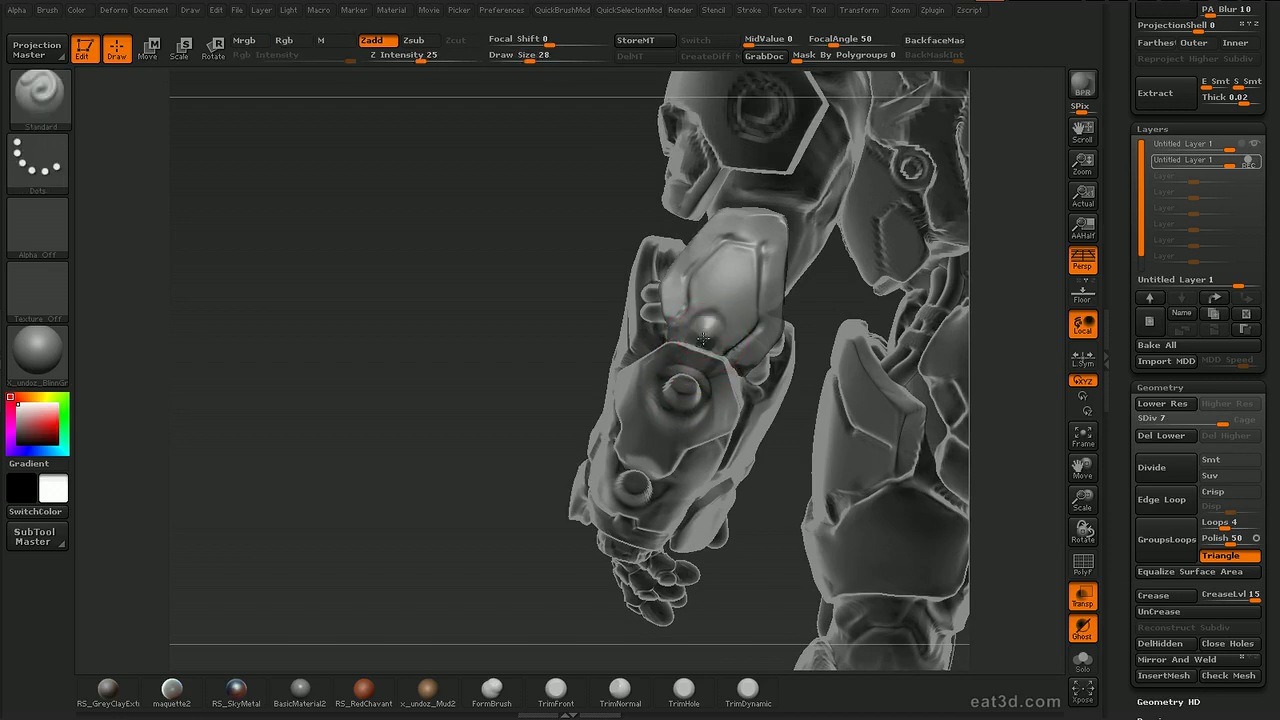
Sharpen the crease around the round knob below the elbow plate with Dam_Standard at draw size 22.
drag(794, 440, 764, 434)
key(b)
key(d)
key(s)
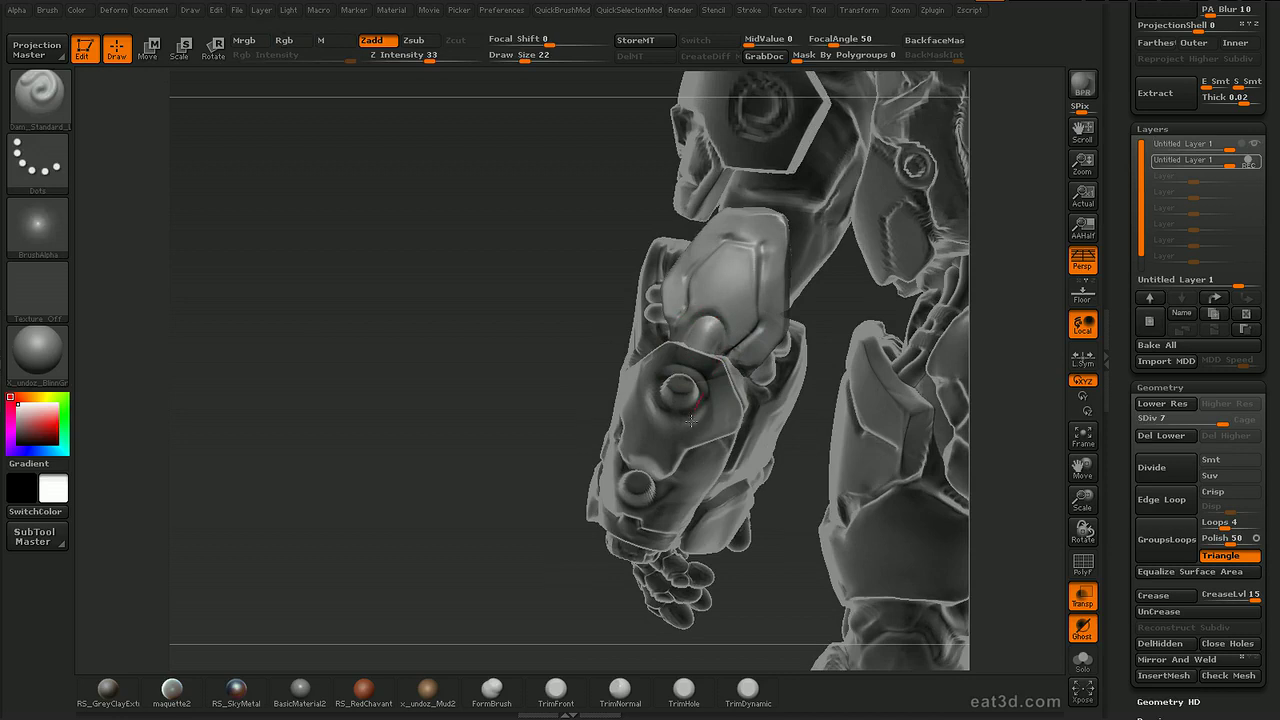
key(shift+t)
drag(806, 474, 598, 456)
key(shift+t)
Adjust the silhouette where the elbow plate meets the forearm with Move Elastic at draw size 45.
key(b)
key(m)
key(e)
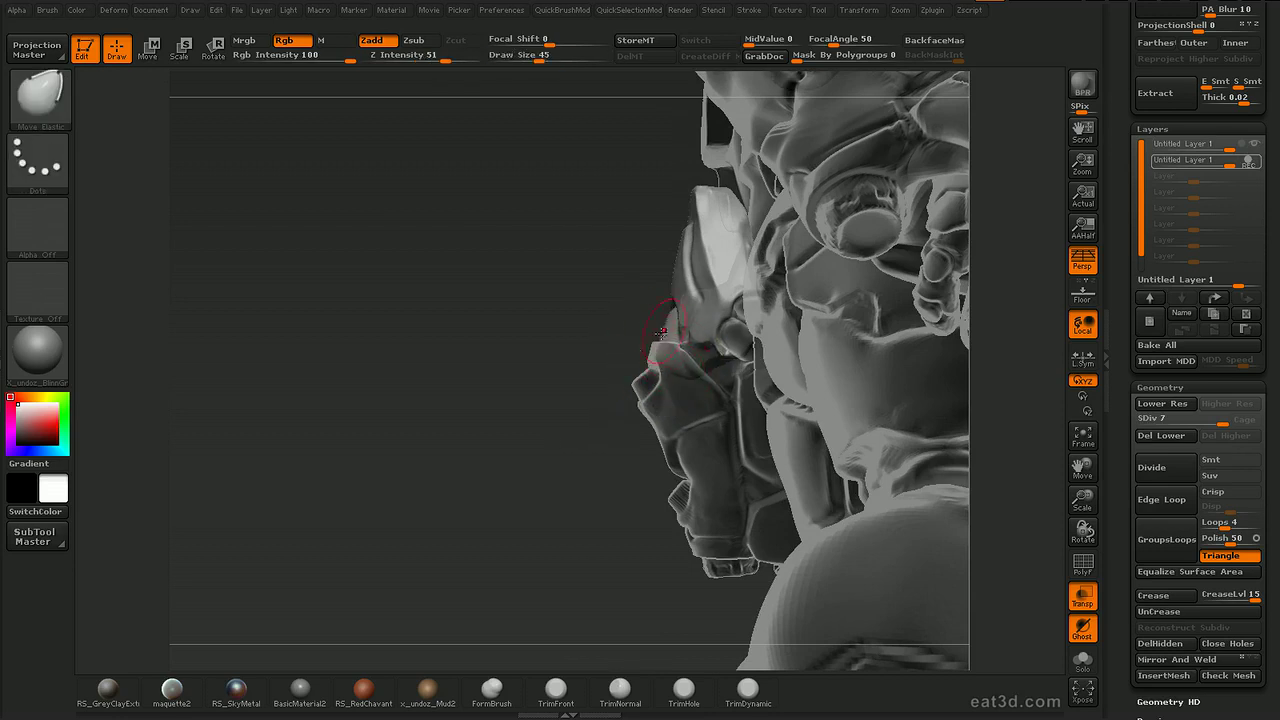
key(shift+t)
alt+drag(591, 489, 653, 518)
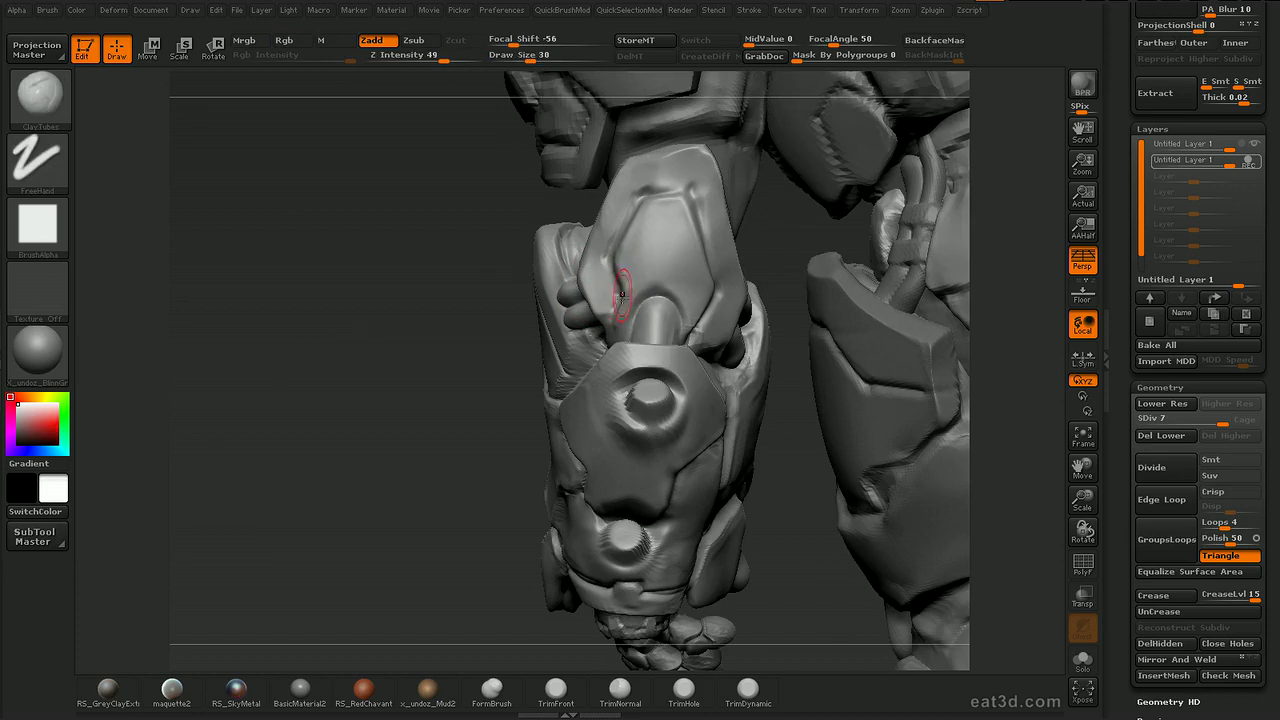
Build up the elbow plate's edge beside the cylindrical bump with ClayTubes at draw size 30.
mouse_move(618, 286)
mouse_down()
mouse_move(628, 314)
mouse_move(625, 250)
mouse_move(646, 205)
mouse_move(680, 202)
mouse_move(705, 265)
mouse_move(692, 328)
mouse_move(684, 242)
mouse_move(634, 288)
mouse_up()
mouse_move(795, 590)
mouse_down()
mouse_move(720, 571)
mouse_move(722, 590)
mouse_up()
key(2)
key(bracketleft)
key(ctrl+t)
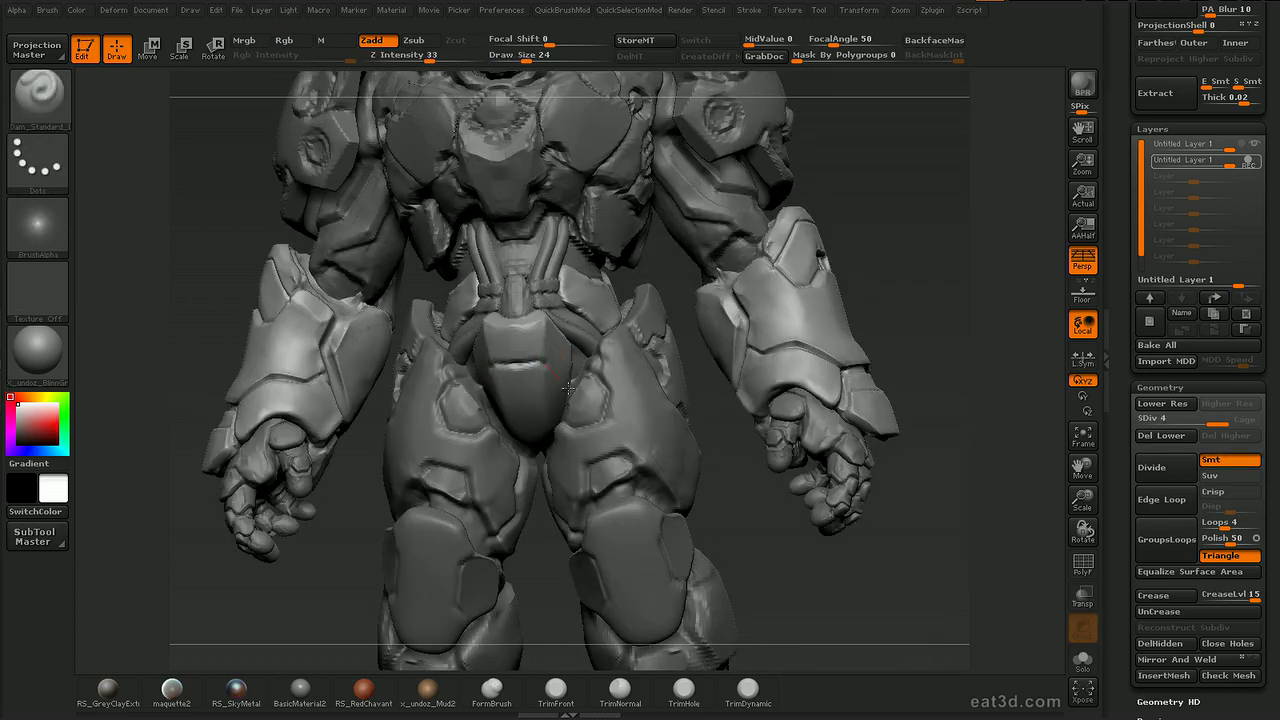
Carve the outline of an inset panel into the isolated pelvis's front plate with Dam_Standard at draw size 24.
mouse_move(697, 512)
mouse_down()
mouse_move(622, 508)
mouse_move(790, 492)
mouse_up()
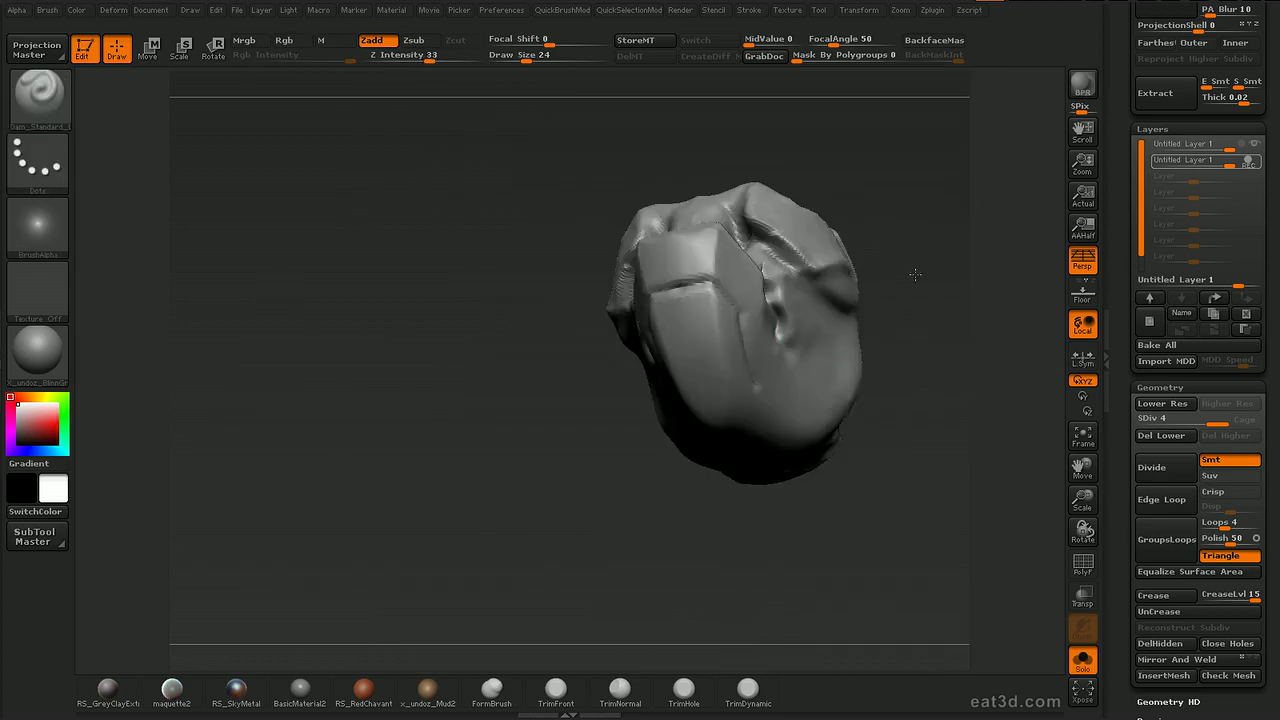
drag(674, 264, 732, 370)
mouse_move(930, 238)
mouse_down()
mouse_move(877, 226)
mouse_move(862, 250)
mouse_up()
drag(676, 274, 637, 286)
drag(735, 190, 808, 206)
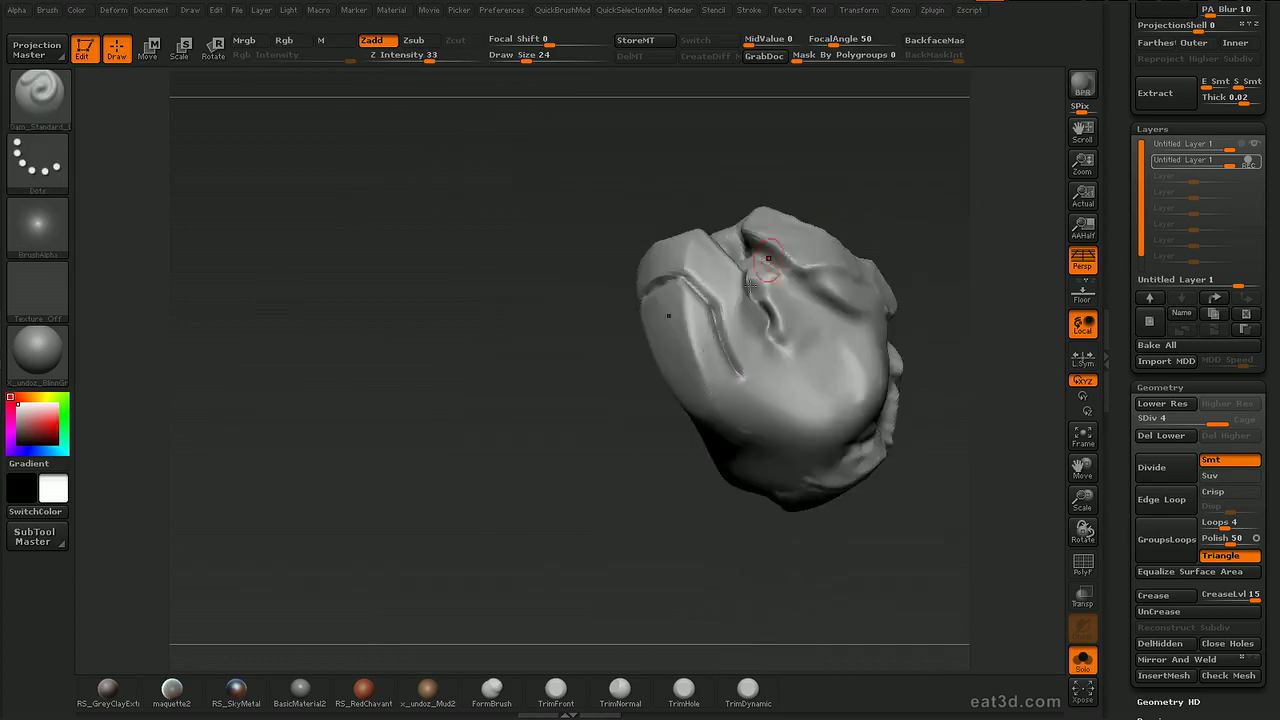
drag(718, 342, 672, 378)
drag(922, 212, 875, 201)
drag(699, 358, 662, 394)
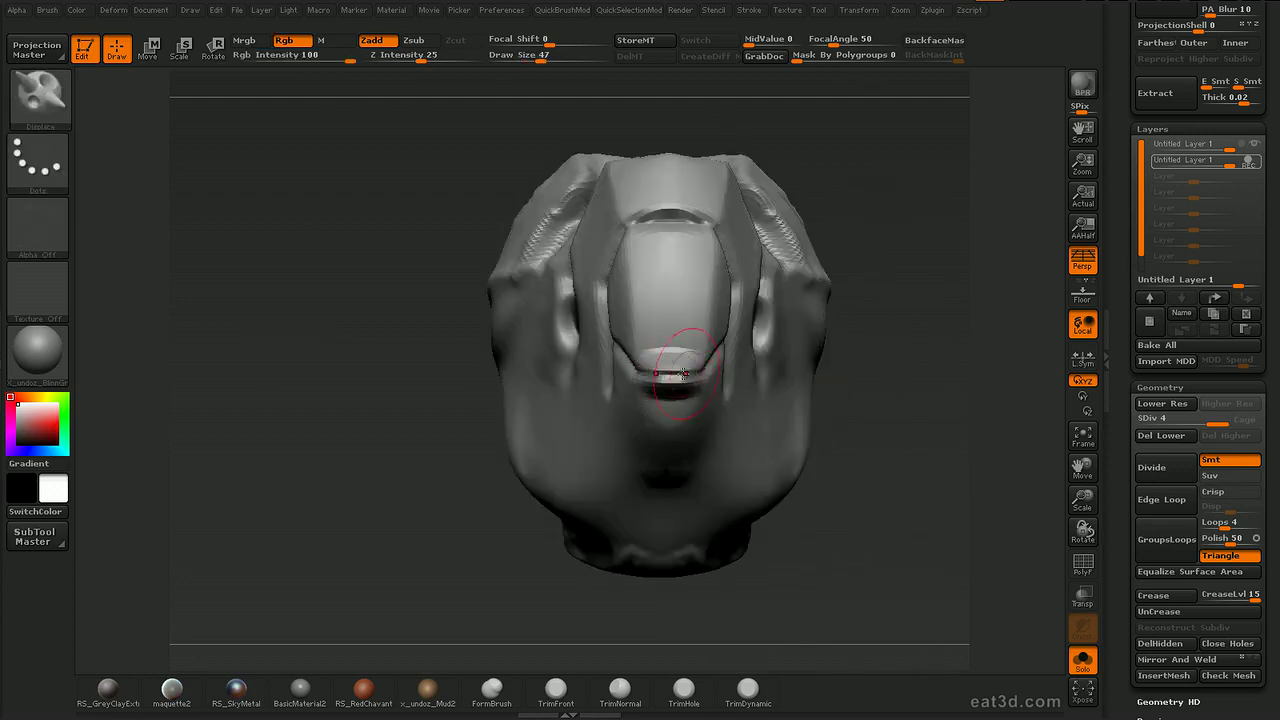
Shape the lower edge of the pelvis panel and tighten its seams with Displace and Pinch at draw size 47.
drag(674, 374, 646, 374)
drag(890, 279, 849, 285)
drag(635, 367, 606, 345)
drag(600, 272, 616, 228)
drag(815, 240, 860, 238)
drag(690, 212, 650, 216)
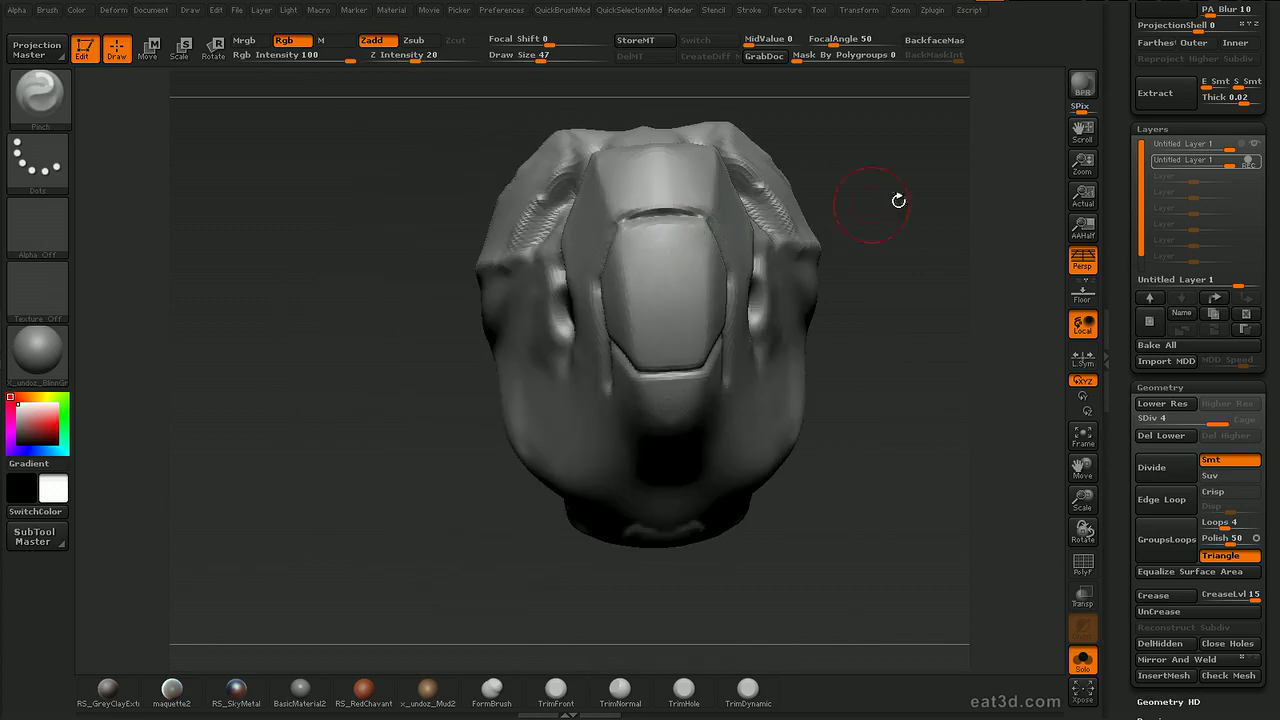
drag(825, 208, 871, 214)
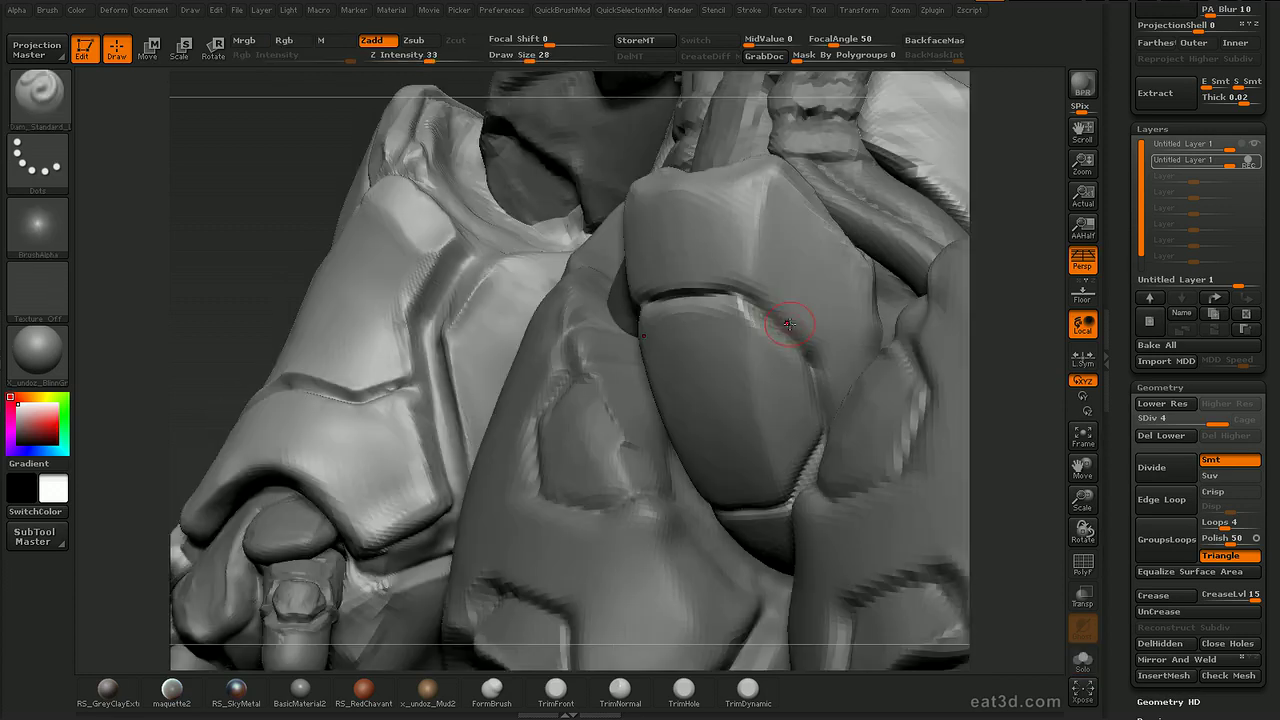
Deepen the pelvis panel's upper groove with Dam_Standard at draw size 28 and fill its surroundings with ClayTubes.
mouse_move(781, 330)
mouse_down()
mouse_move(810, 278)
mouse_move(771, 291)
mouse_move(787, 279)
mouse_move(706, 250)
mouse_move(680, 256)
mouse_move(776, 306)
mouse_move(714, 274)
mouse_move(660, 280)
mouse_up()
key(b)
key(c)
key(t)
mouse_move(773, 306)
mouse_down()
mouse_move(664, 278)
mouse_move(766, 260)
mouse_move(796, 288)
mouse_move(777, 338)
mouse_move(643, 298)
mouse_move(703, 286)
mouse_move(800, 309)
mouse_move(740, 270)
mouse_up()
key(b)
key(d)
key(s)
key(bracketleft)
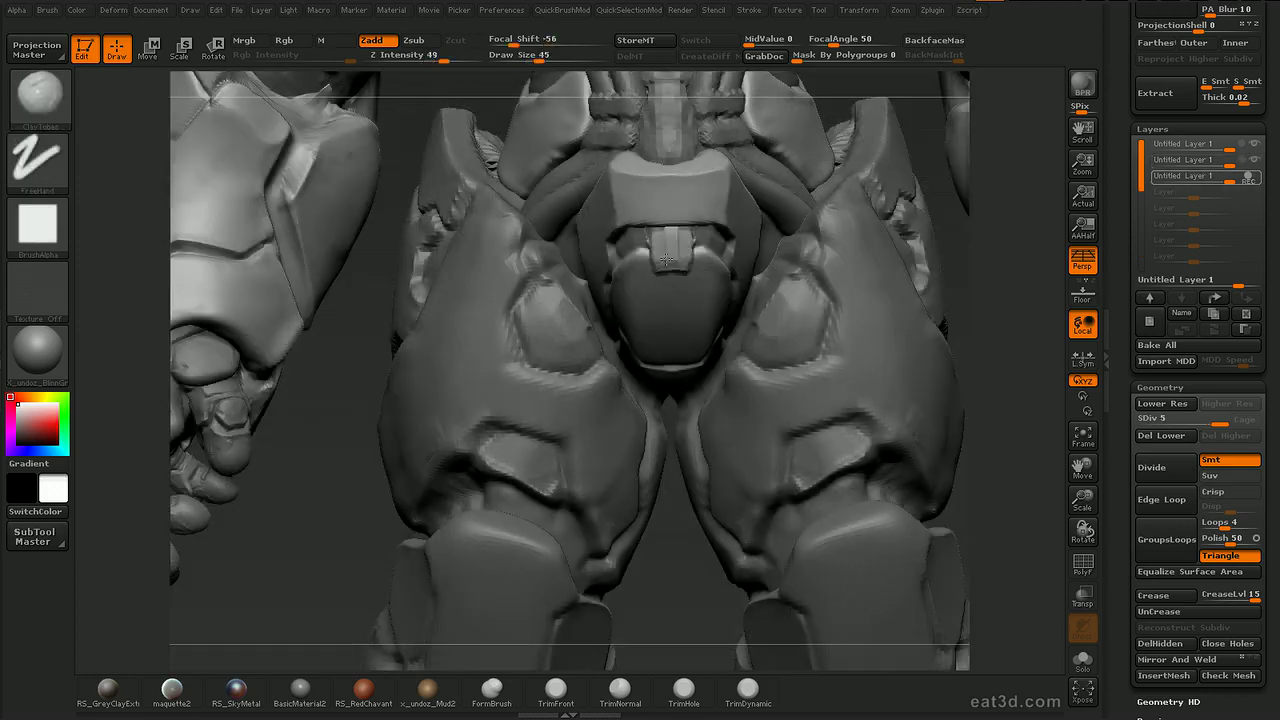
Build up a central tab in the pelvis panel's upper recess with ClayTubes at draw size 45 and flatten it with hPolish at 41.
mouse_move(660, 240)
mouse_down()
mouse_move(672, 240)
mouse_move(668, 265)
mouse_up()
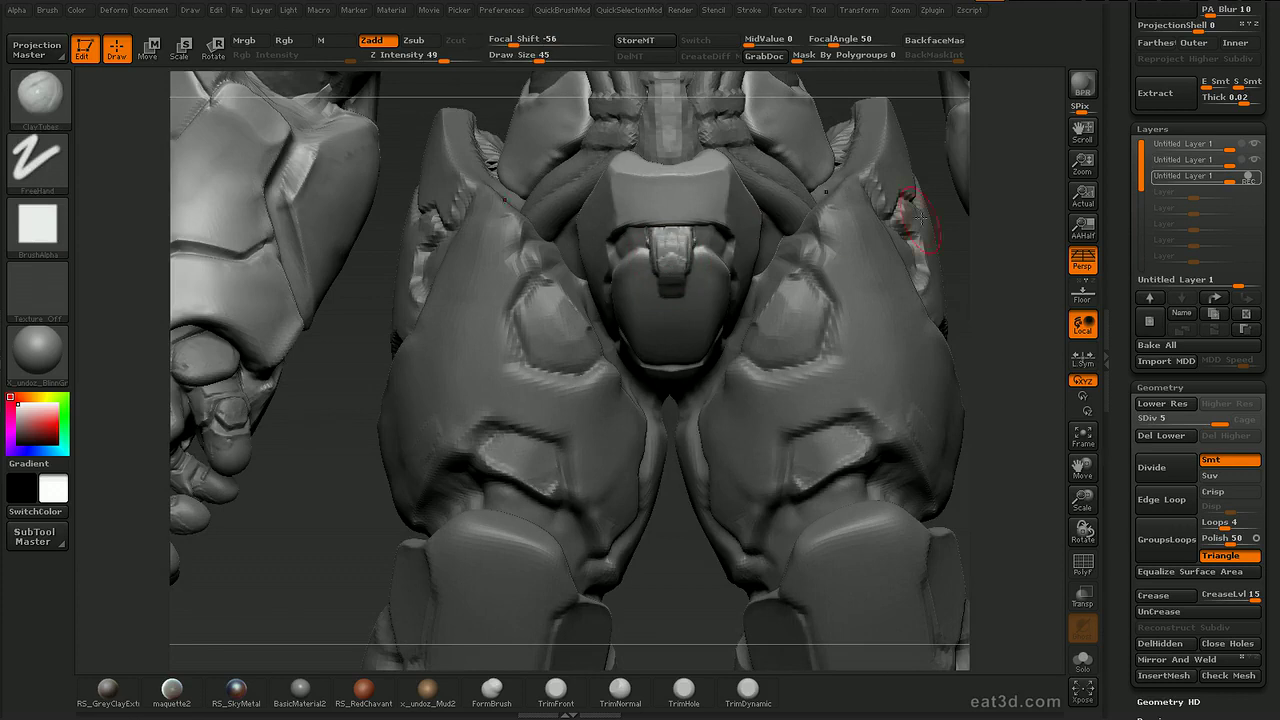
mouse_move(968, 265)
mouse_down()
mouse_move(1030, 280)
mouse_move(1035, 270)
mouse_up()
key(b)
key(h)
key(p)
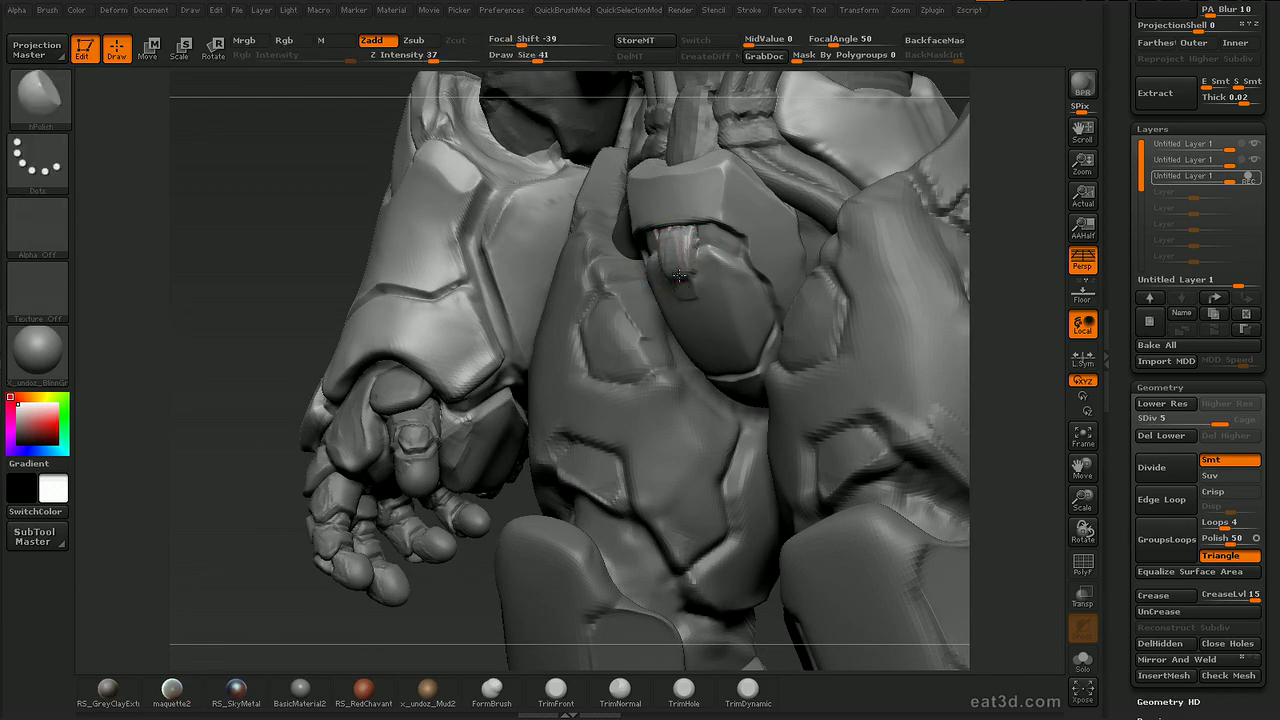
drag(675, 260, 678, 237)
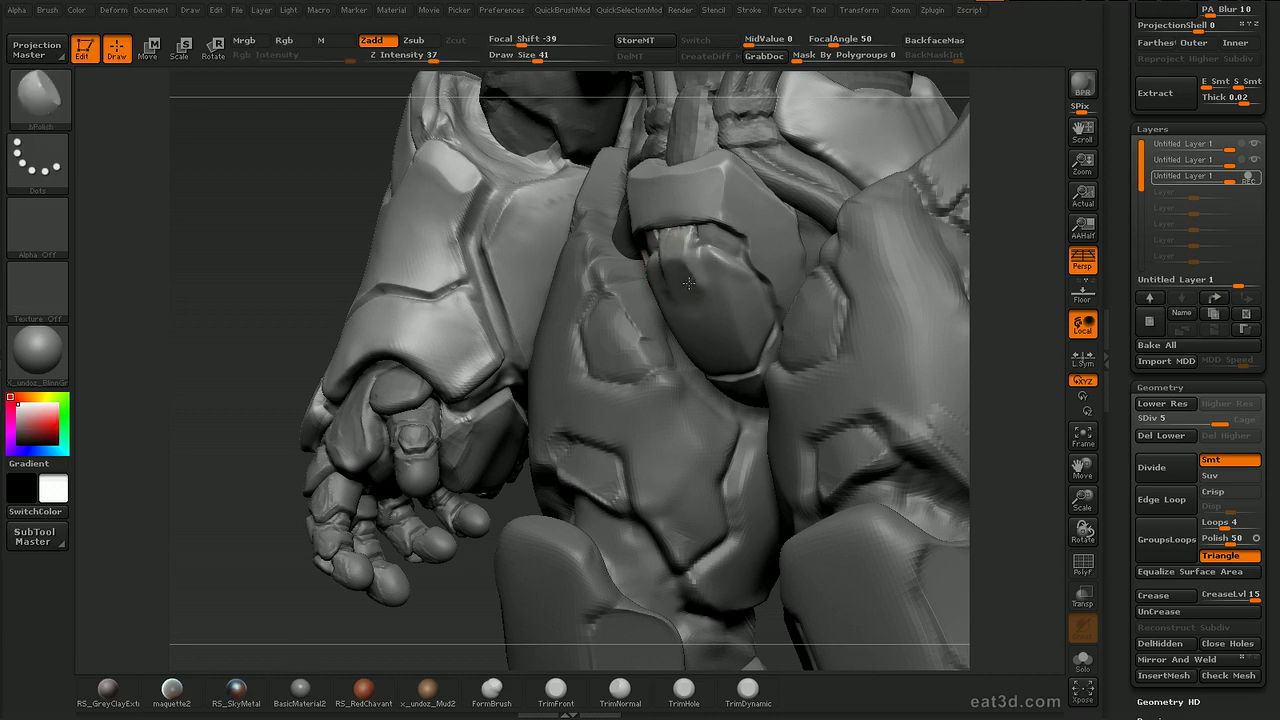
Cut grooves along the sides of the pelvis panel's central tab with Dam_Standard at draw size 27.
key(b)
key(d)
key(s)
right_drag(699, 316, 686, 300)
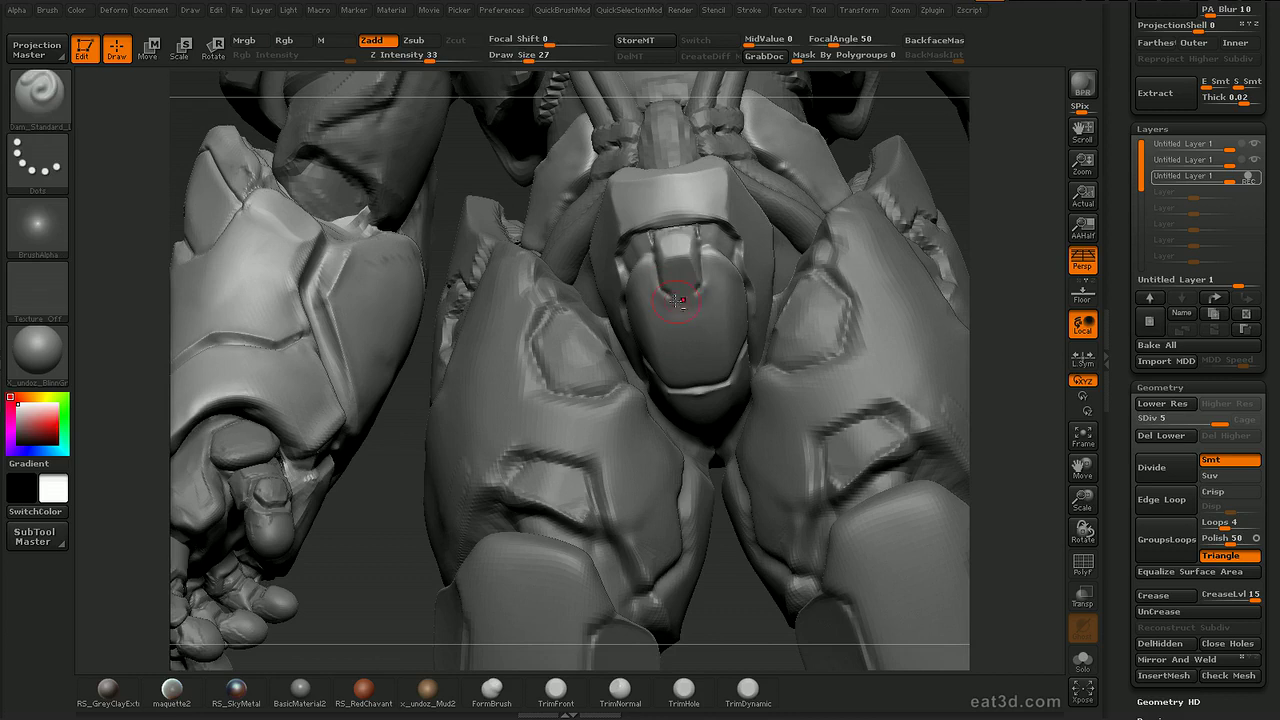
shift+drag(700, 293, 680, 290)
key(ctrl)
key(ctrl+z)
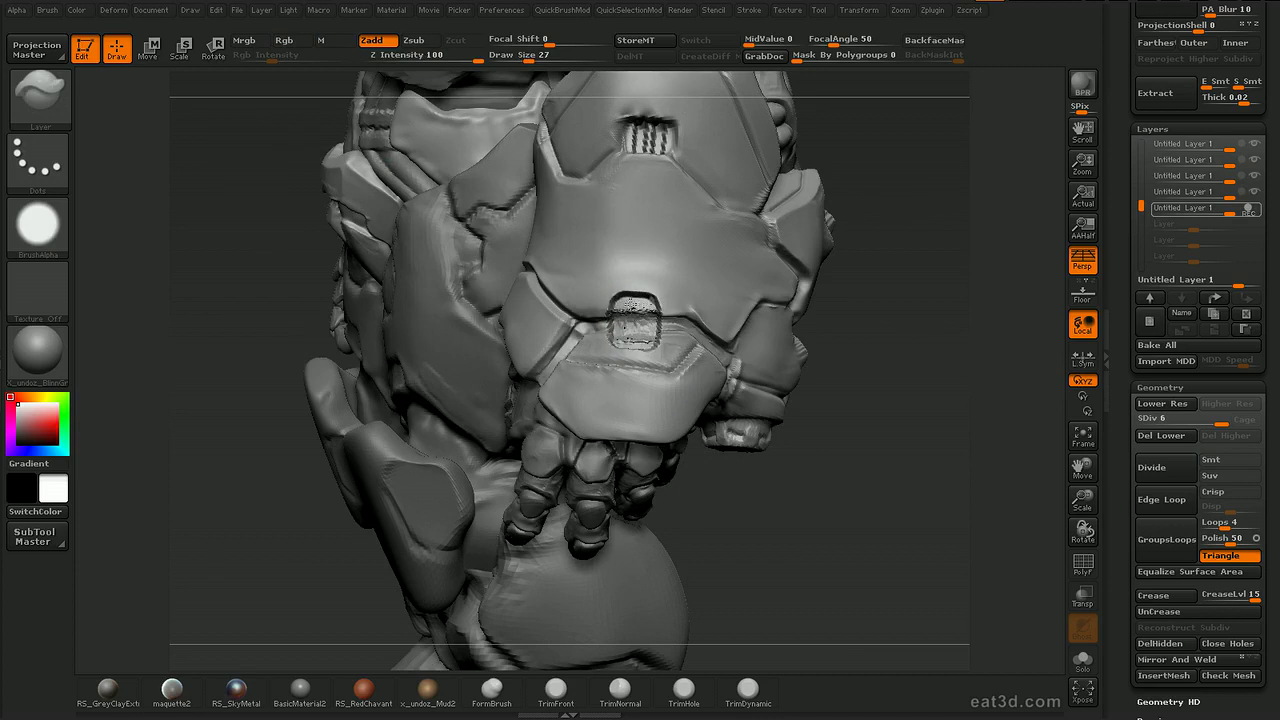
Smooth and flatten the small rounded tab on the forearm's lower seam with ClayTubes at draw size 30 and hPolish at 45.
key(shift)
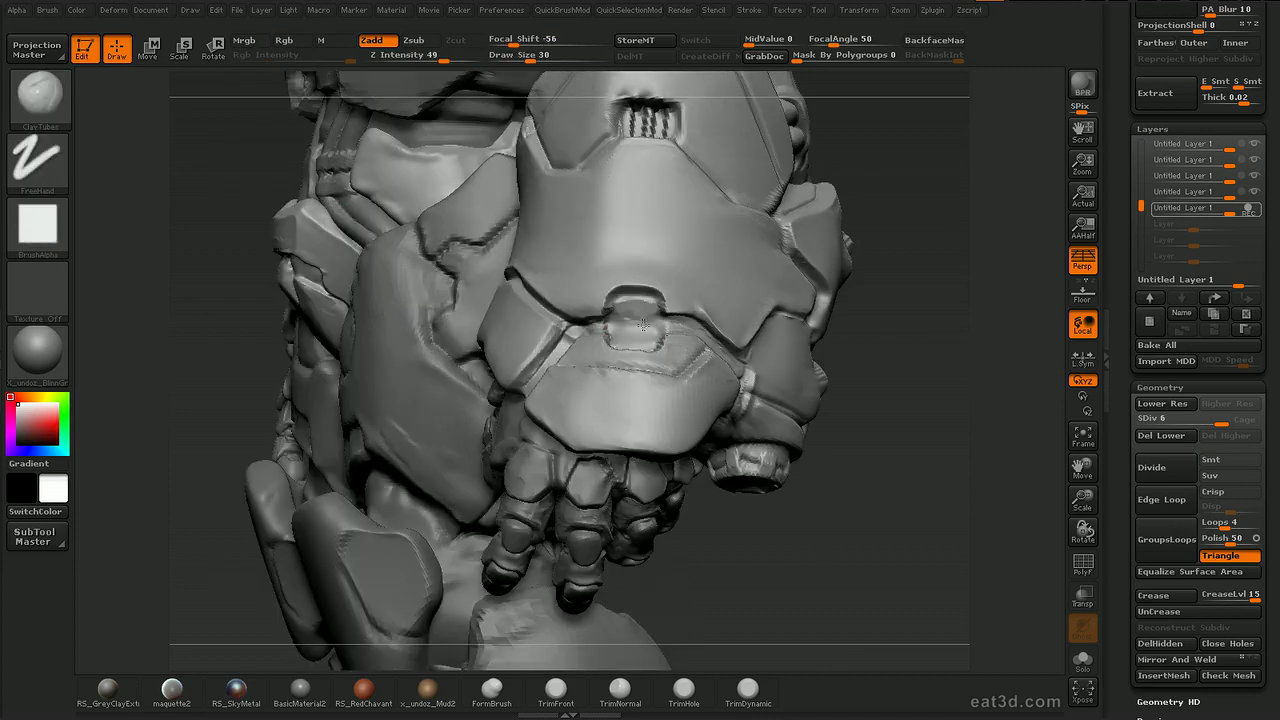
drag(914, 303, 874, 325)
key(2)
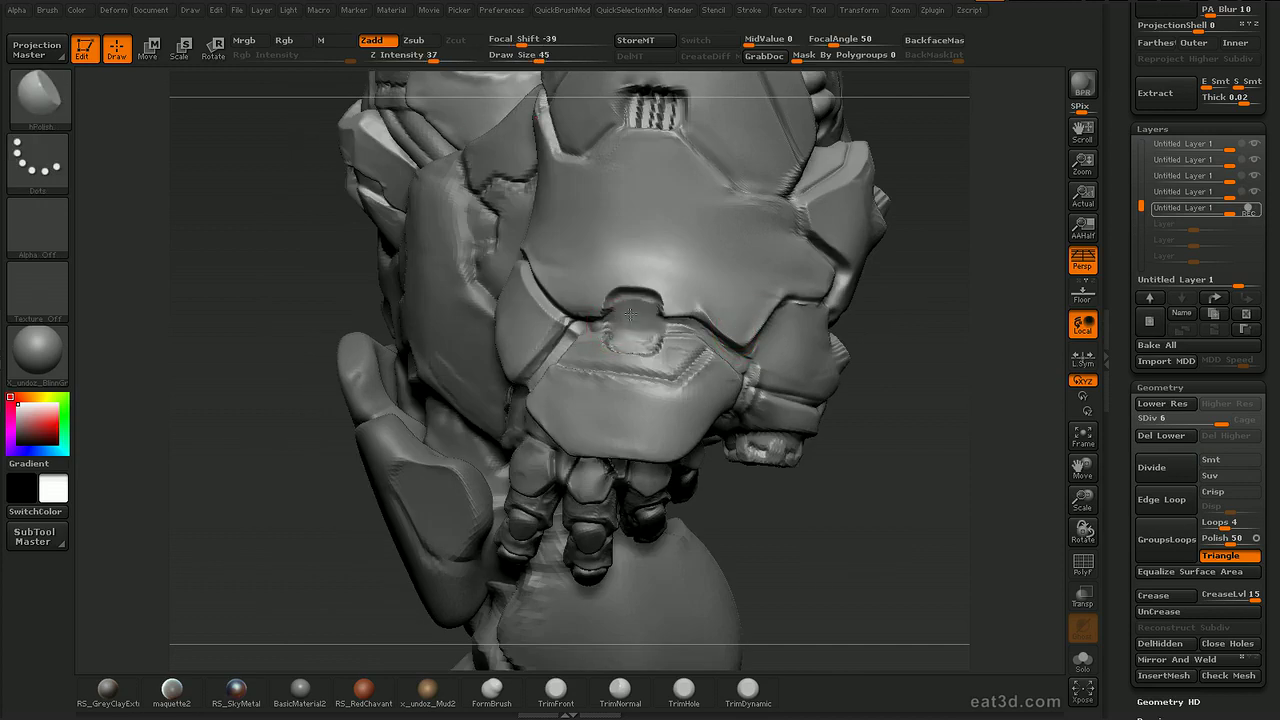
alt+drag(908, 314, 839, 479)
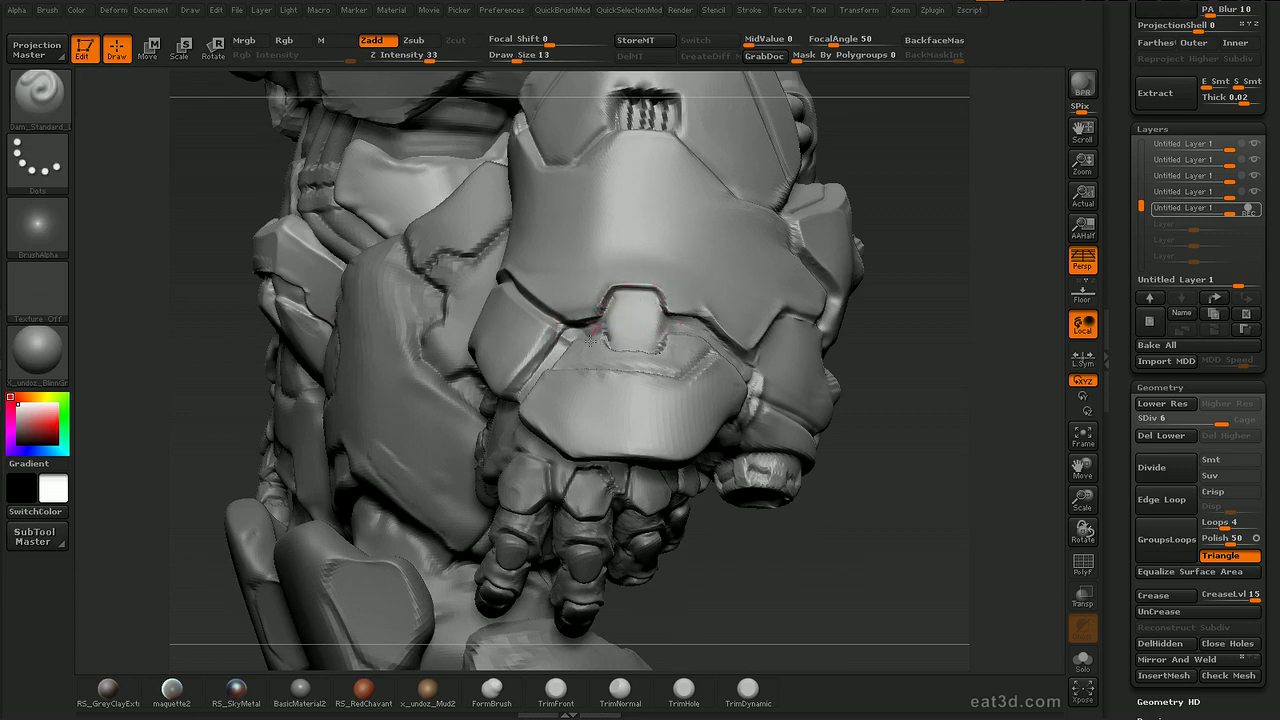
Carve and smooth the outline around the forearm's small tab with Dam_Standard at draw size 13.
drag(653, 298, 661, 301)
mouse_move(655, 298)
shift+mouse_down()
mouse_move(640, 296)
mouse_move(663, 297)
shift+mouse_up()
drag(952, 287, 609, 360)
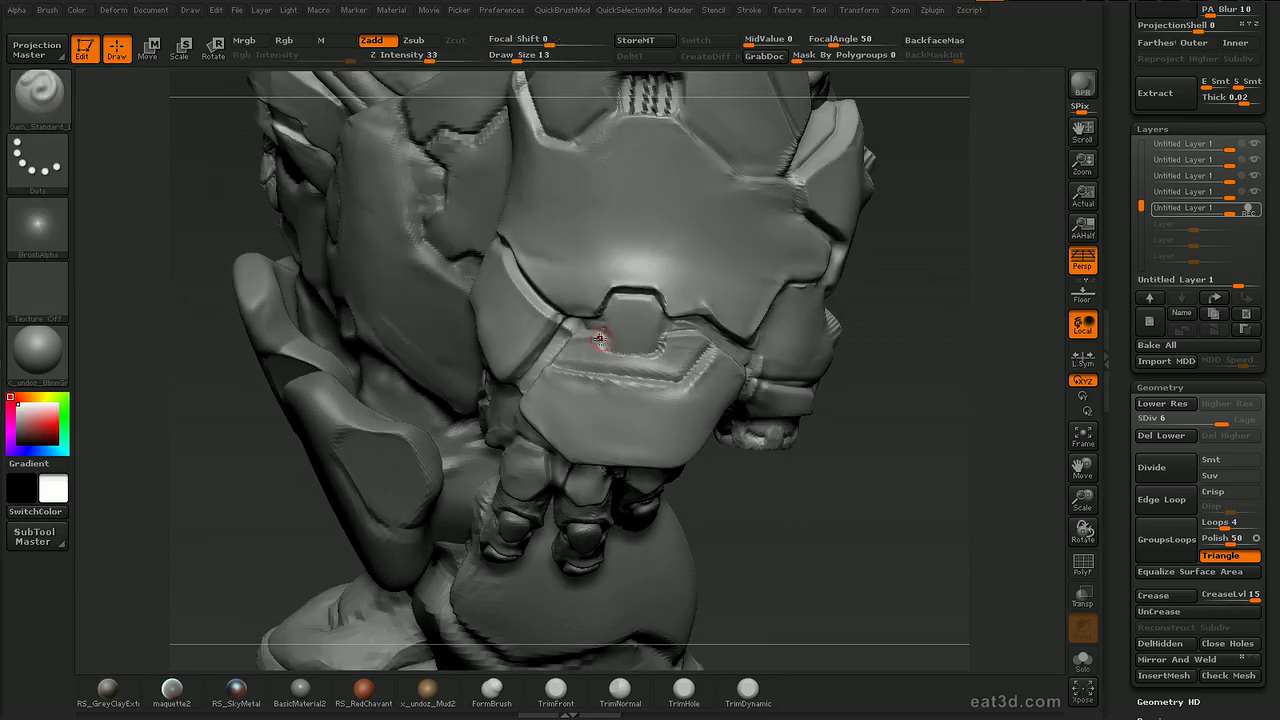
mouse_move(684, 321)
shift+mouse_down()
mouse_move(657, 340)
mouse_move(602, 342)
mouse_move(669, 359)
shift+mouse_up()
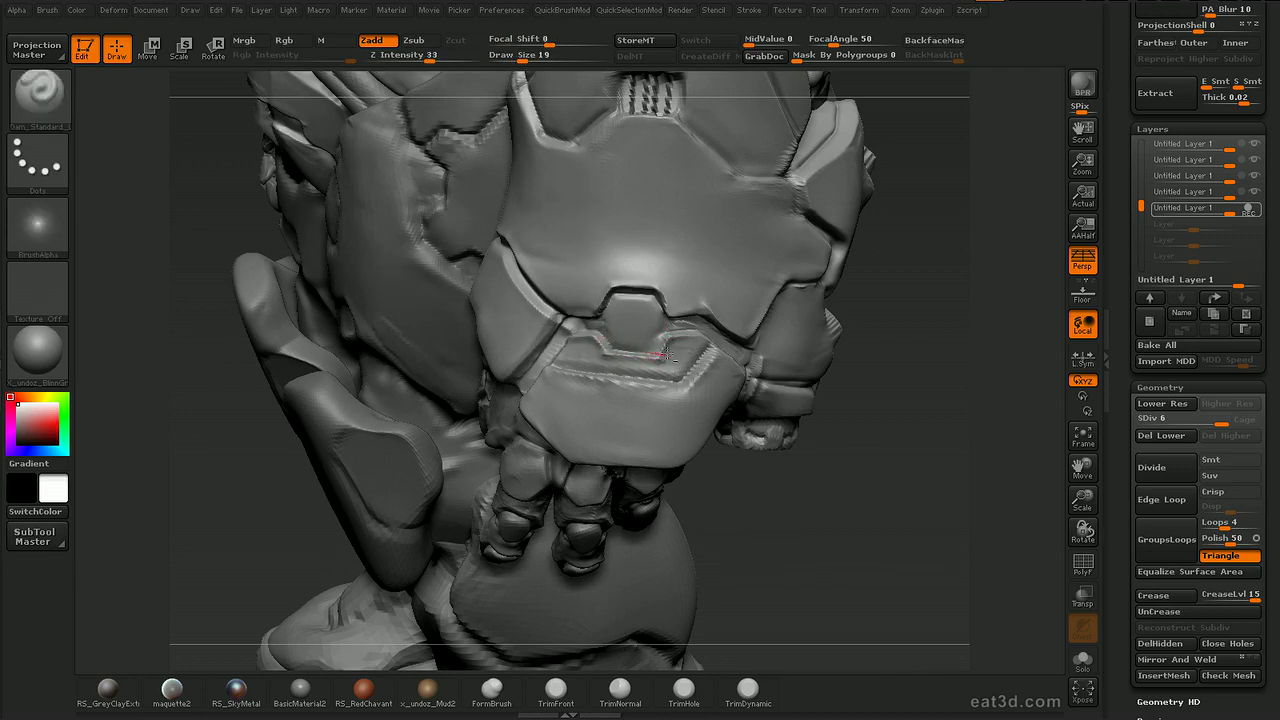
Mask the forearm's small tab, invert the mask, flatten the tab with hPolish at draw size 24, and clear the mask.
mouse_move(680, 315)
right_down()
mouse_move(640, 323)
mouse_move(648, 330)
right_up()
mouse_move(646, 326)
ctrl+mouse_down()
mouse_move(622, 334)
mouse_move(631, 292)
mouse_move(660, 314)
mouse_move(656, 338)
ctrl+mouse_up()
ctrl+click(925, 365)
mouse_move(900, 365)
right_down()
mouse_move(690, 365)
mouse_move(597, 385)
right_up()
mouse_move(428, 432)
mouse_down()
mouse_move(374, 403)
mouse_move(440, 400)
mouse_up()
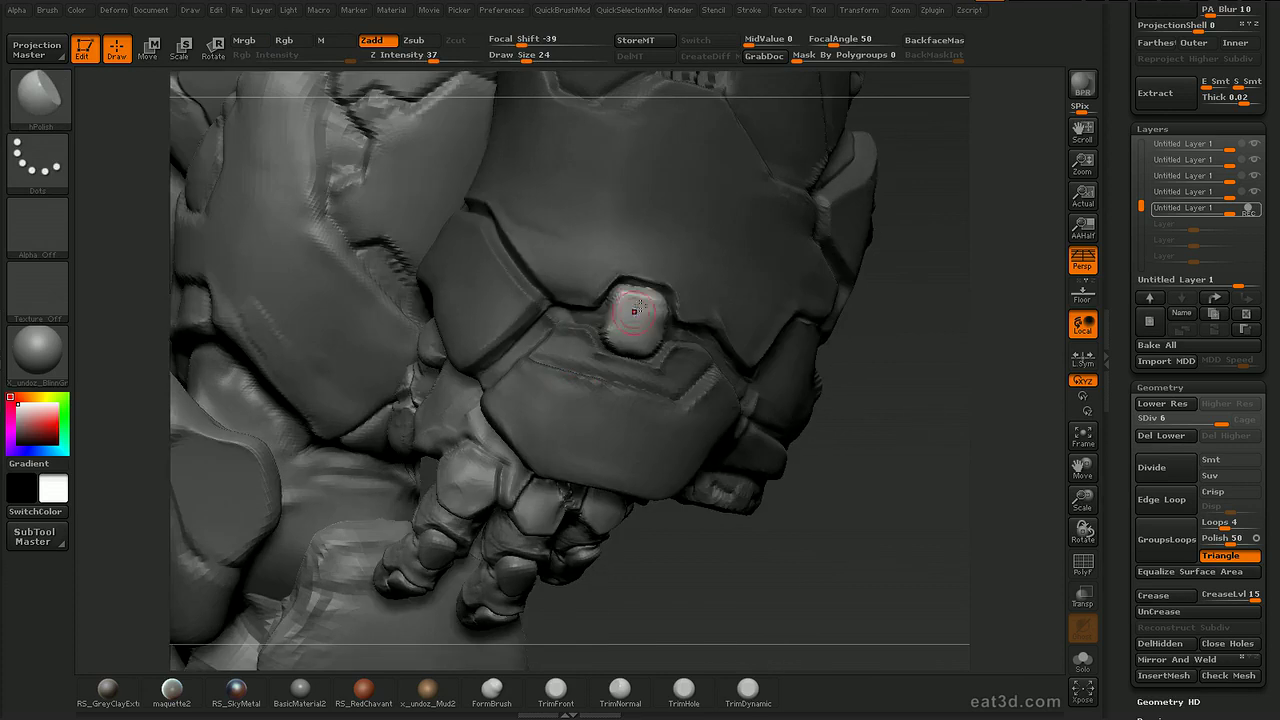
drag(641, 308, 626, 340)
ctrl+drag(914, 385, 930, 430)
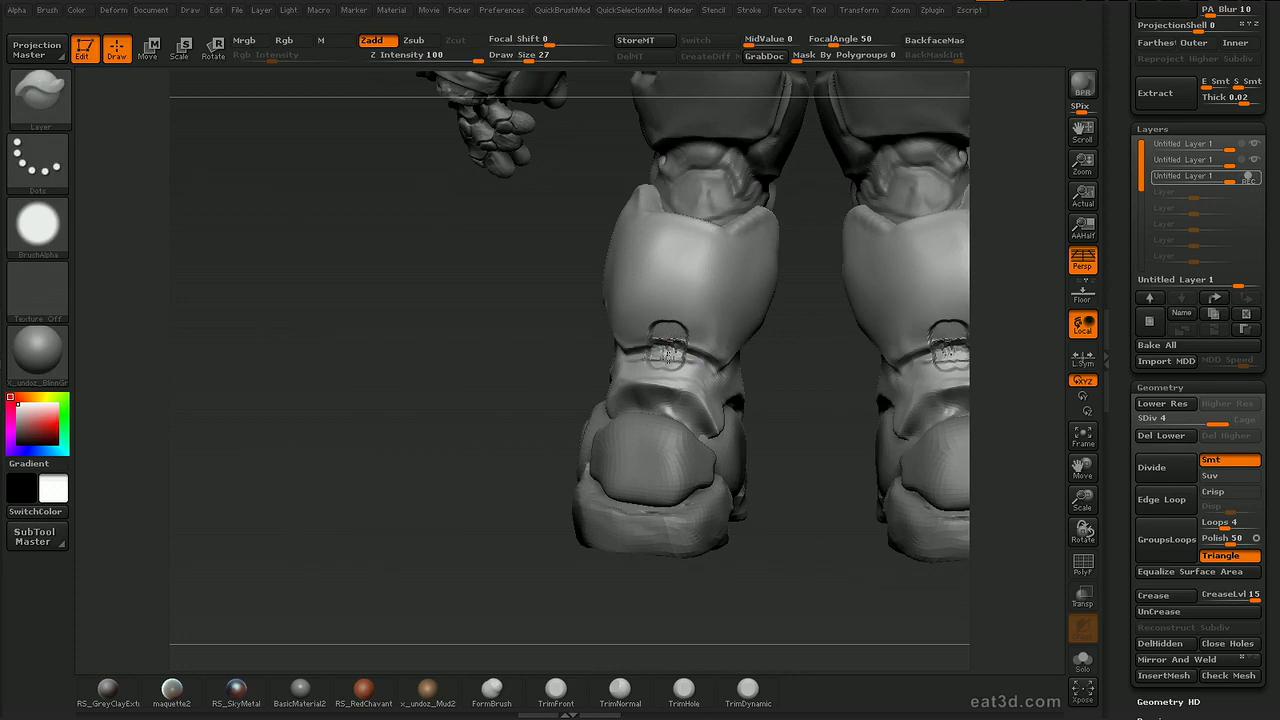
Smooth and flatten the rounded tab on the shin armor's lower seam with hPolish.
shift+drag(667, 354, 665, 357)
key(b)
key(h)
key(p)
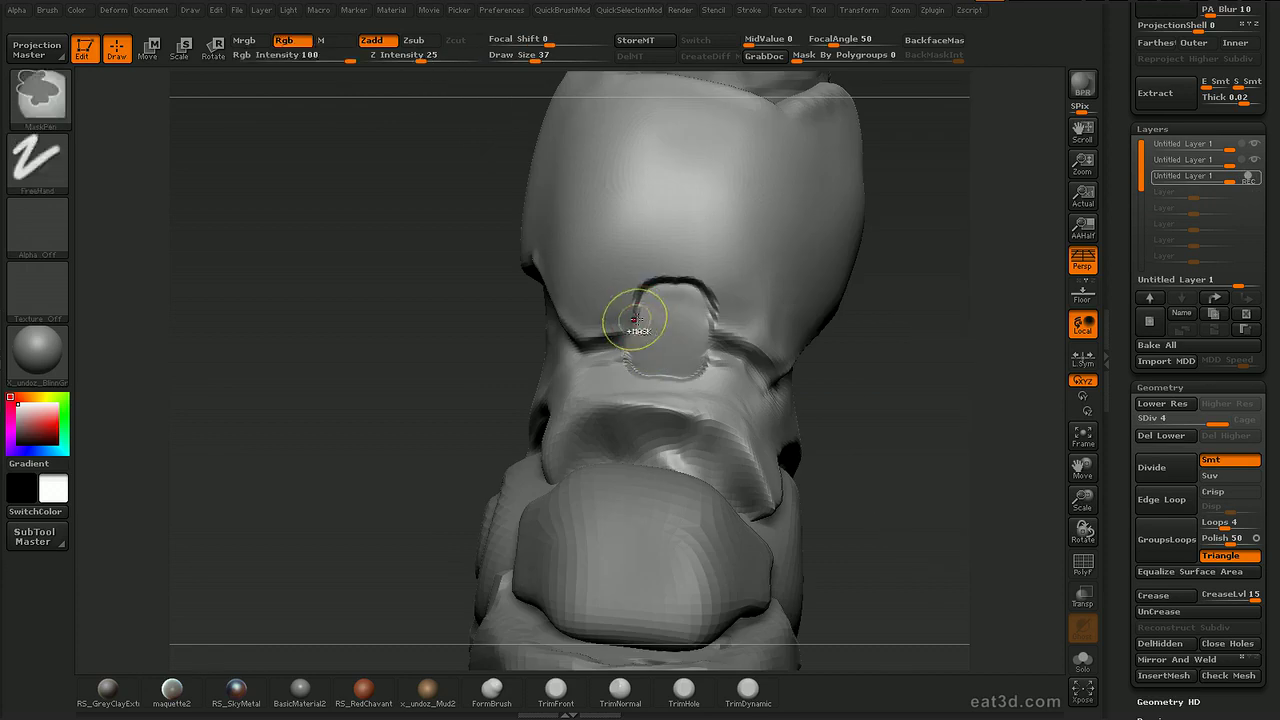
Carve a crisp outline around the sides and lower edge of the shin tab with Dam_Standard at draw size 20.
mouse_move(638, 345)
mouse_down()
mouse_move(624, 334)
mouse_move(657, 286)
mouse_move(710, 293)
mouse_up()
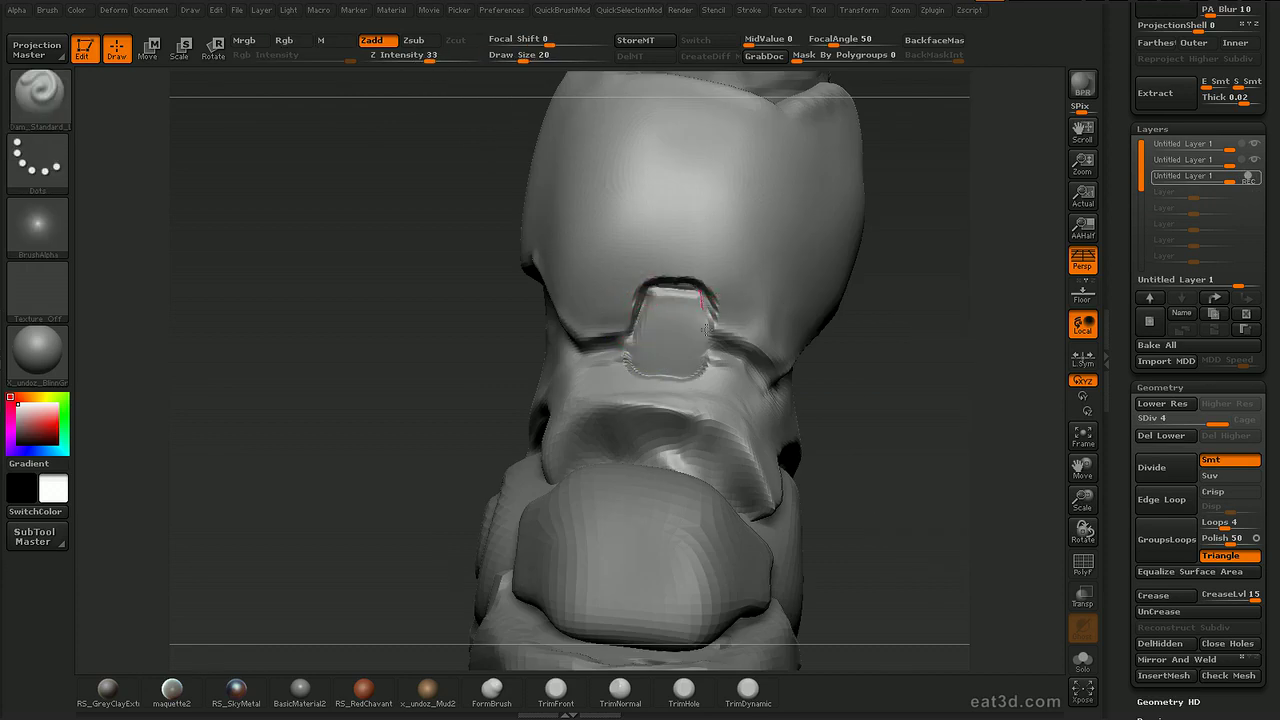
mouse_move(923, 351)
mouse_down()
mouse_move(638, 352)
mouse_move(700, 376)
mouse_move(720, 331)
mouse_up()
ctrl+right_drag(705, 336, 685, 360)
drag(698, 363, 628, 366)
drag(711, 367, 636, 368)
key(b)
key(c)
key(t)
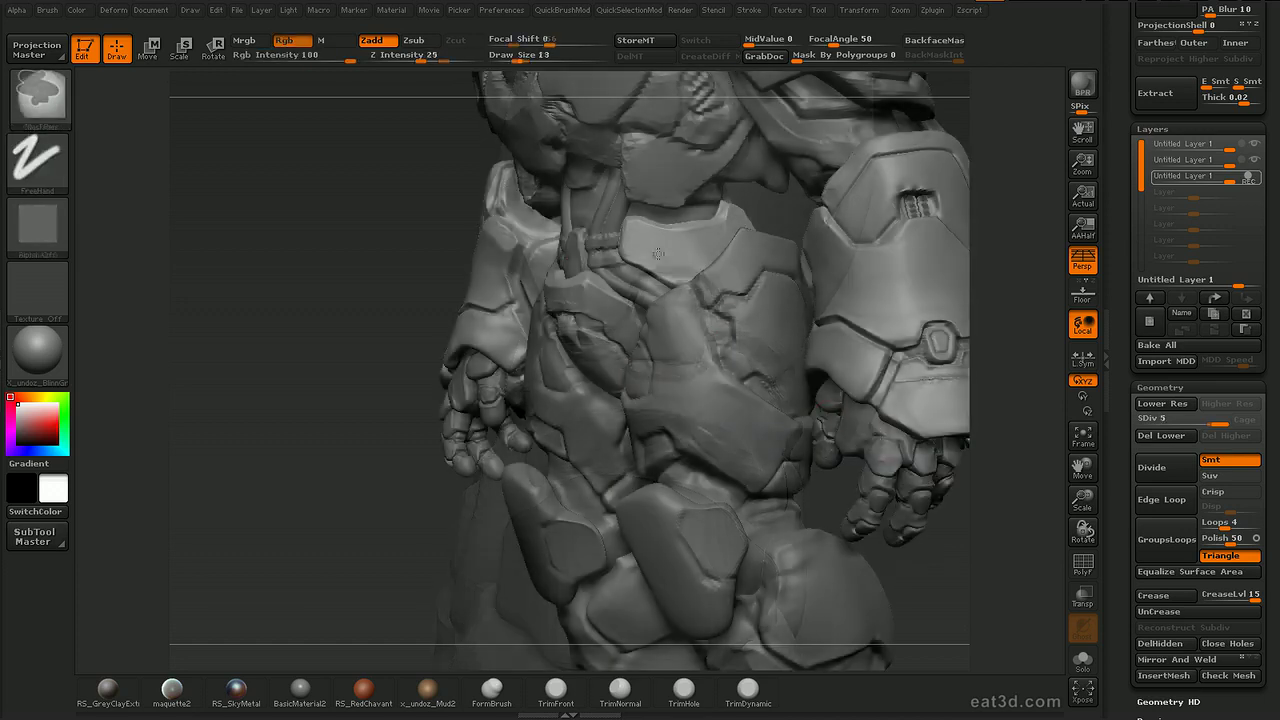
Isolate the pelvis and paint a mask over the face of the angular waist plate with MaskPen, starting at draw size 13.
ctrl+drag(651, 244, 704, 247)
drag(983, 177, 973, 175)
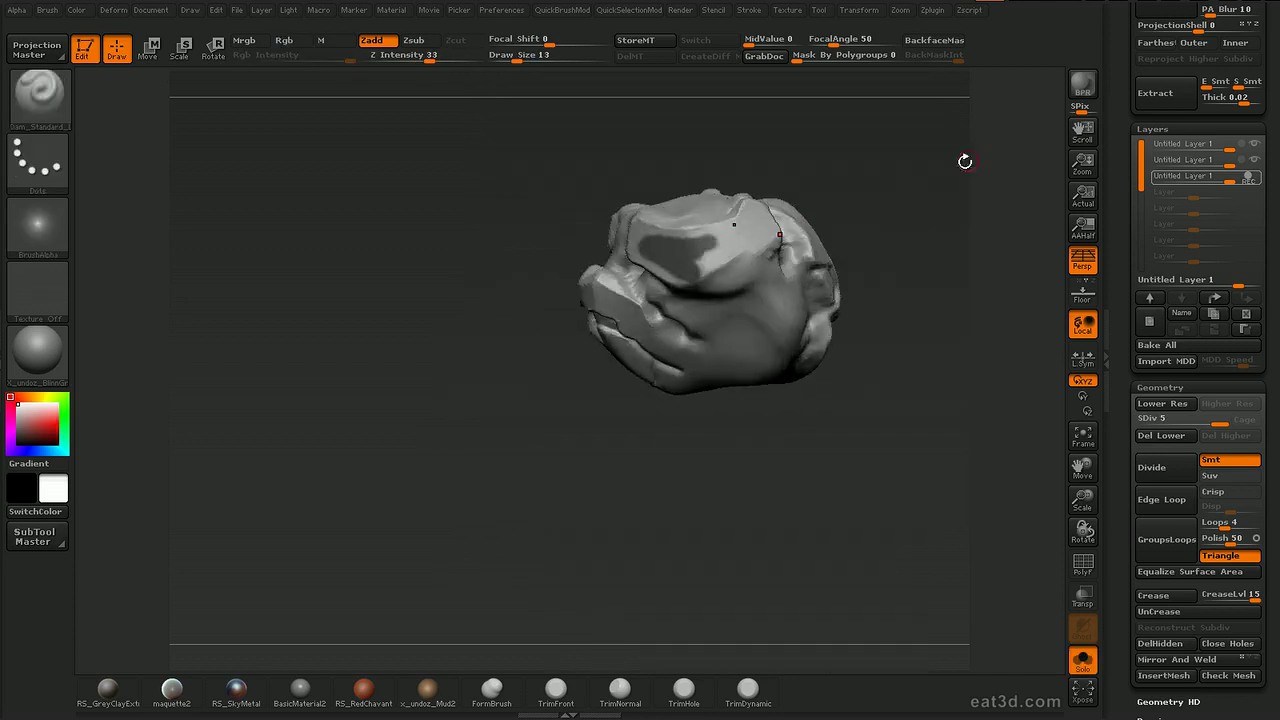
mouse_move(963, 160)
mouse_down()
mouse_move(728, 233)
mouse_move(797, 212)
mouse_move(746, 270)
mouse_move(712, 284)
mouse_up()
key(bracketright)
mouse_move(758, 246)
ctrl+mouse_down()
mouse_move(812, 222)
mouse_move(710, 272)
ctrl+mouse_up()
right_drag(716, 264, 703, 265)
ctrl+drag(669, 236, 620, 232)
key(bracketleft)
right_drag(620, 236, 664, 283)
key(ctrl)
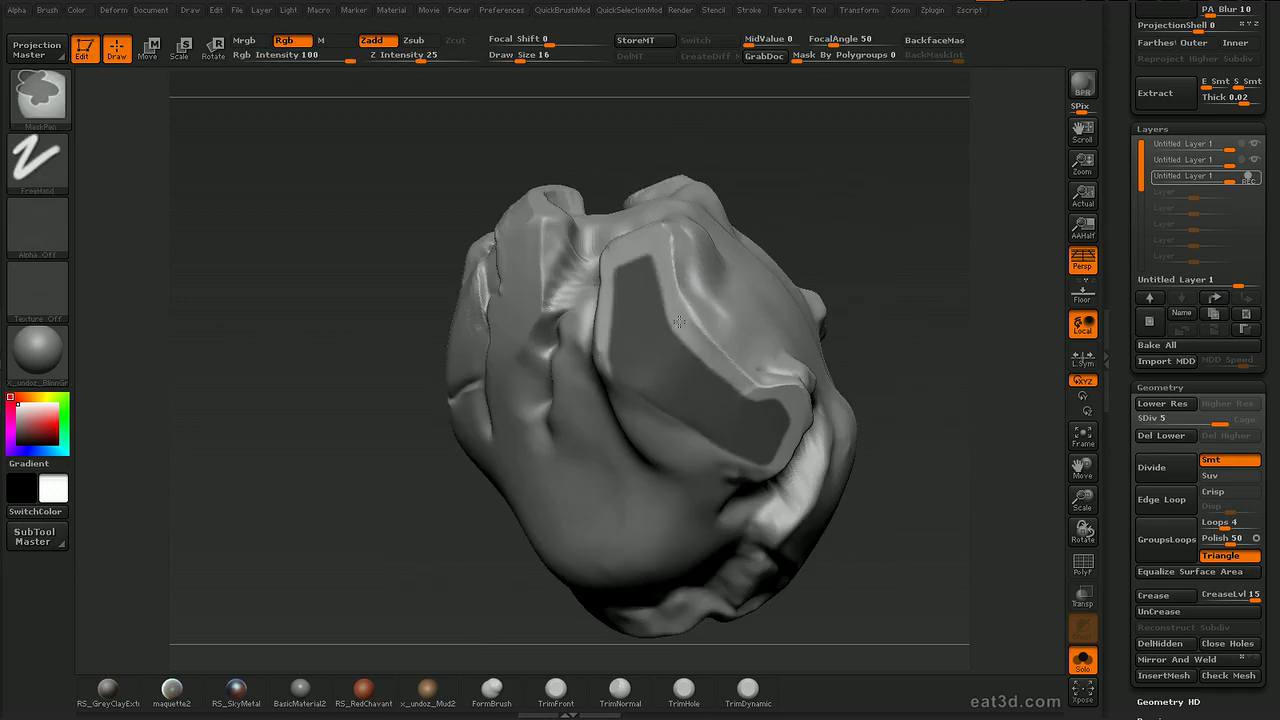
Refine the edges and corners of the waist plate mask with MaskPen at draw size 16 and invert it.
drag(858, 268, 889, 300)
ctrl+drag(751, 394, 775, 395)
mouse_move(925, 325)
mouse_down()
mouse_move(934, 280)
mouse_move(902, 290)
mouse_move(594, 209)
mouse_up()
ctrl+drag(600, 289, 604, 308)
mouse_move(850, 240)
ctrl+mouse_down()
mouse_move(912, 281)
mouse_move(849, 217)
ctrl+mouse_up()
key(ctrl+z)
ctrl+click(871, 256)
Shift the unmasked face of the waist plate with the Transpose Move line.
key(w)
mouse_move(630, 186)
mouse_down()
mouse_move(643, 231)
mouse_move(641, 204)
mouse_move(873, 164)
mouse_up()
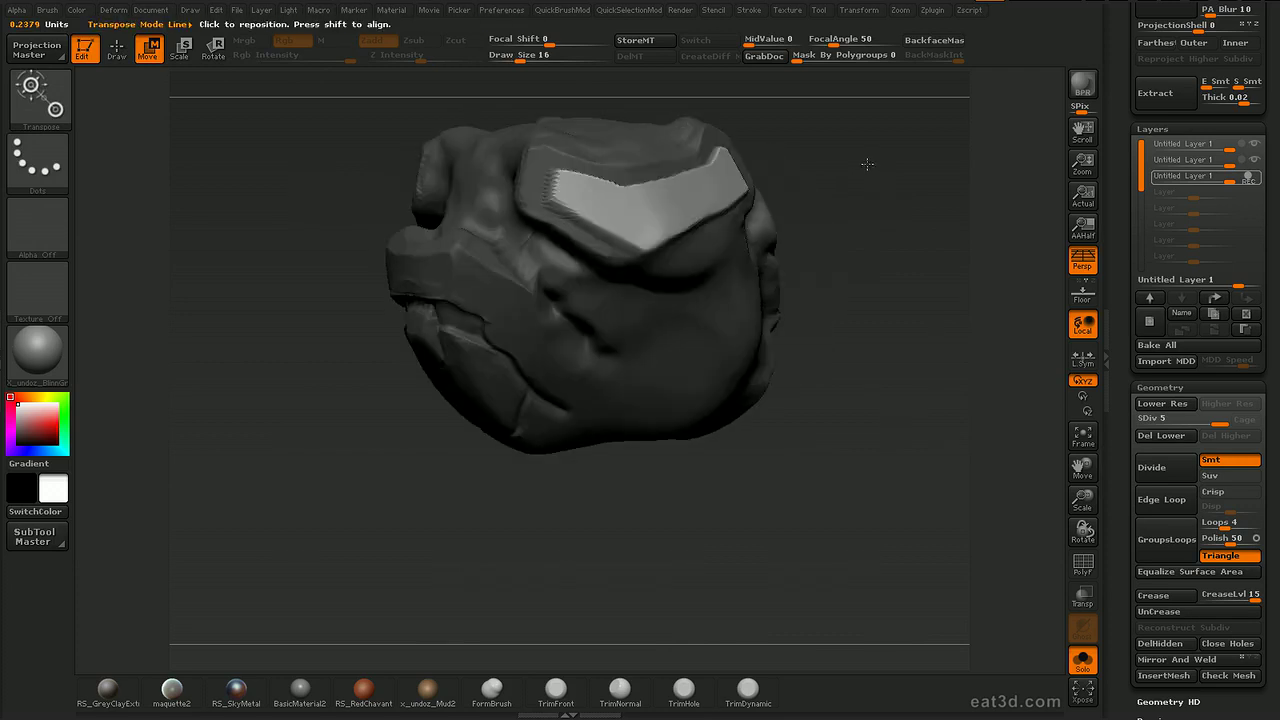
key(d)
drag(829, 212, 858, 225)
Compare the subdivision levels, polish the waist plate's unmasked face at level 5, move it again, and return to Draw mode.
key(shift+d)
key(shift+d)
key(shift+d)
key(shift+d)
key(d)
key(d)
key(d)
key(d)
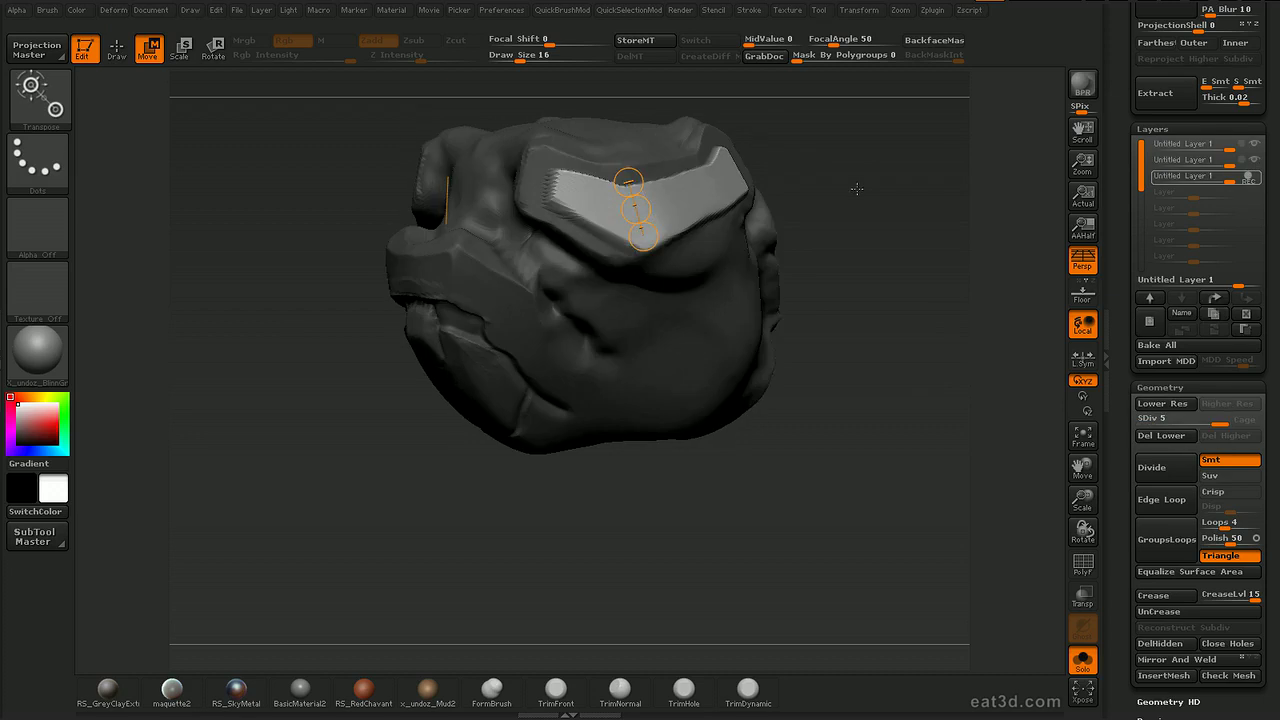
key(d)
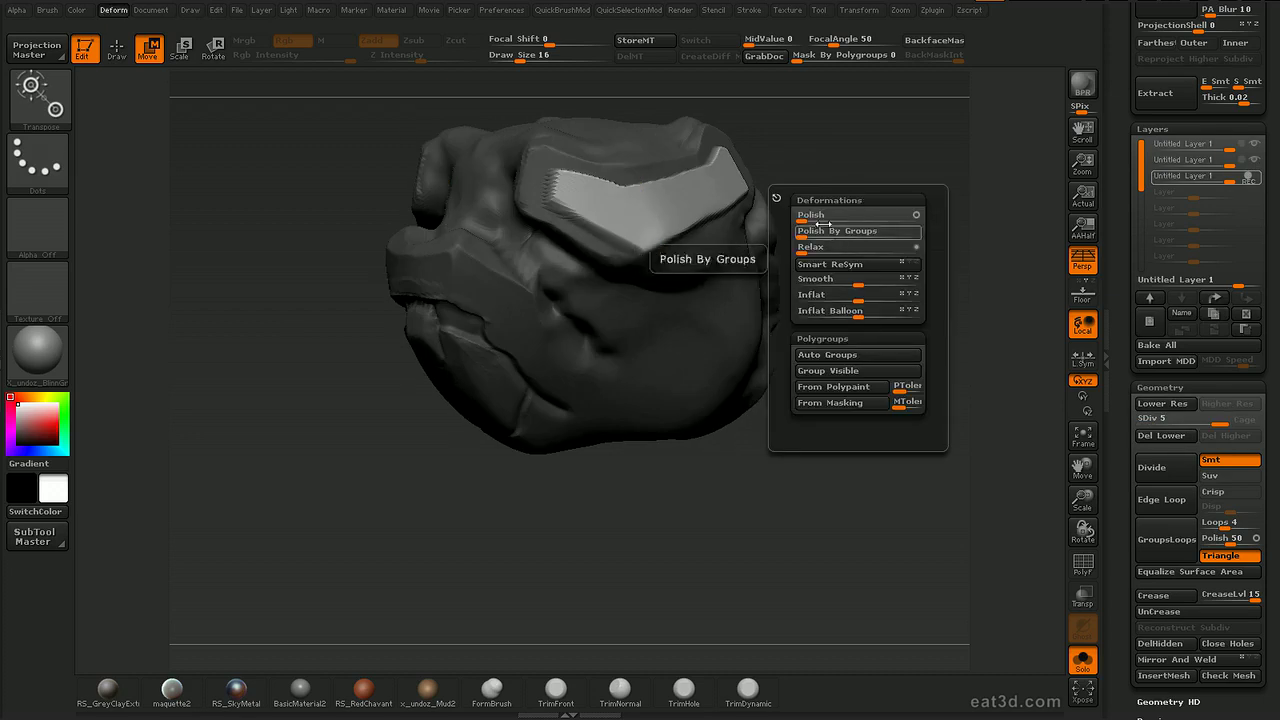
click(873, 218)
mouse_move(829, 172)
mouse_down()
mouse_move(629, 177)
mouse_move(640, 200)
mouse_up()
key(q)
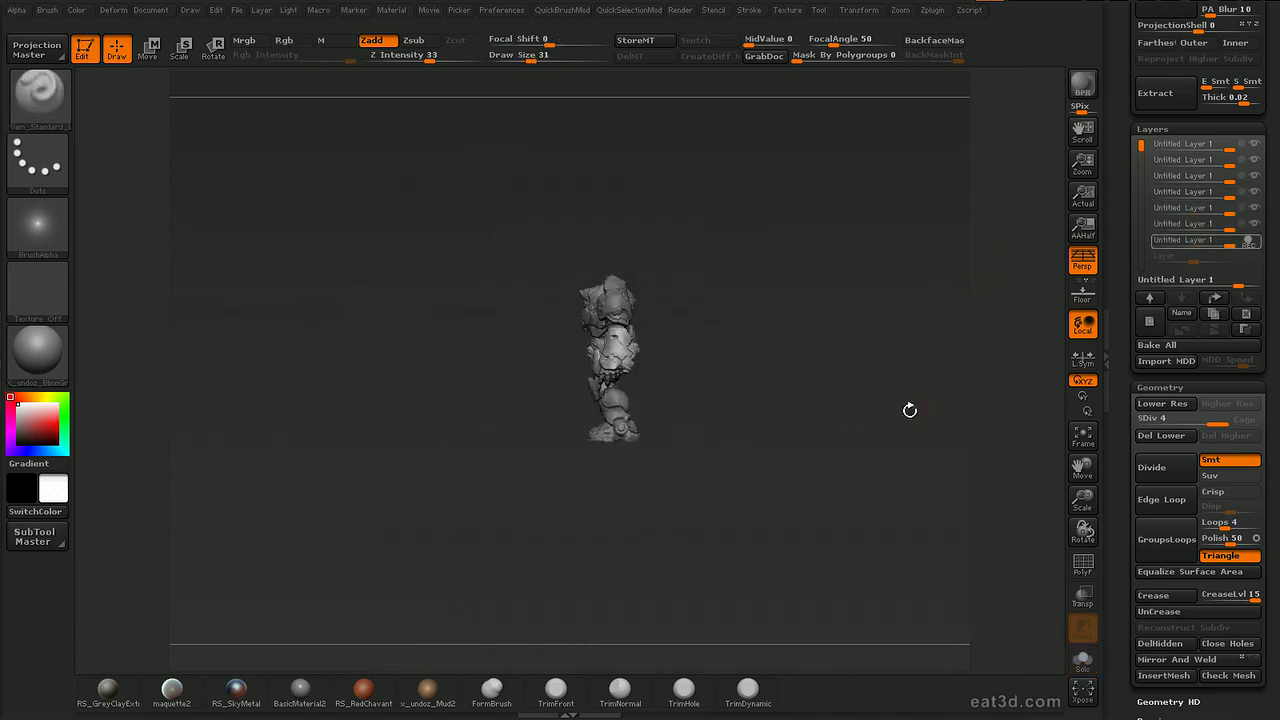
drag(910, 410, 876, 557)
drag(855, 410, 822, 381)
alt+drag(900, 490, 890, 435)
drag(890, 435, 797, 429)
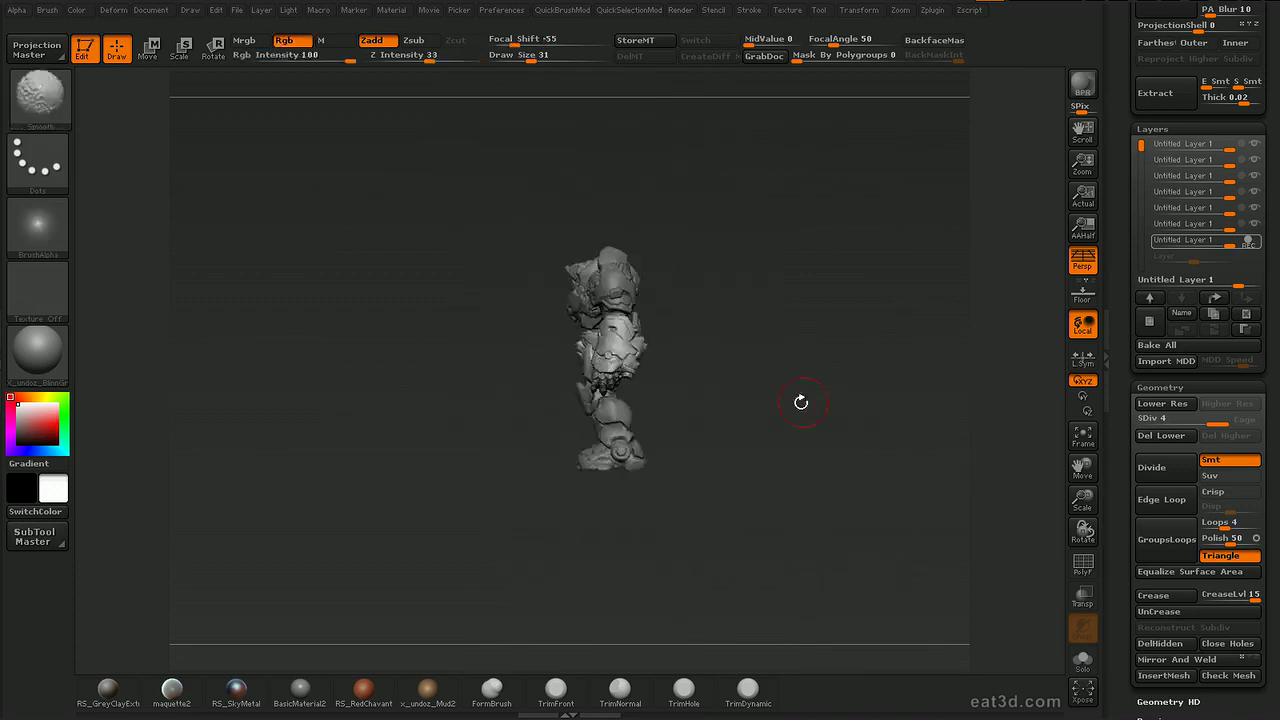